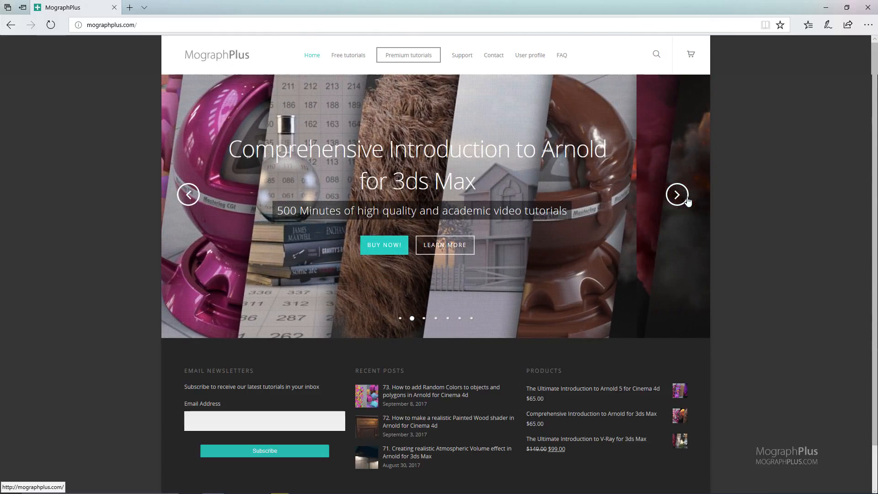
pyautogui.click(677, 195)
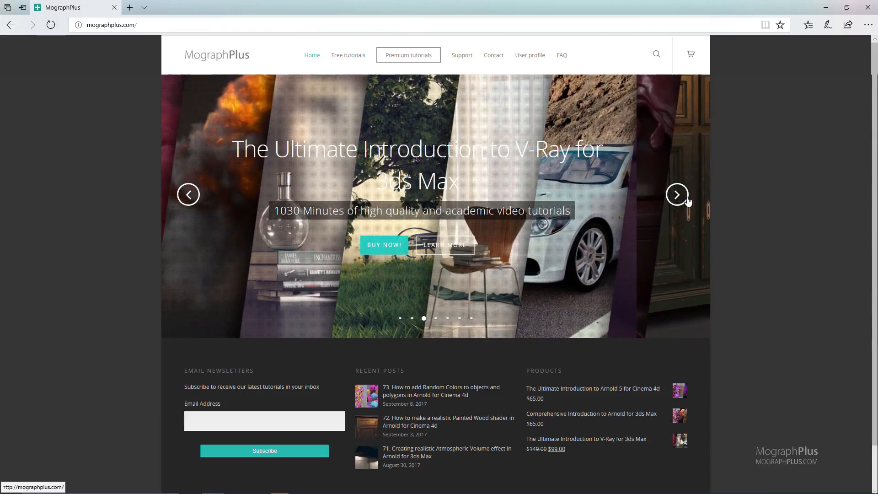
pyautogui.click(688, 200)
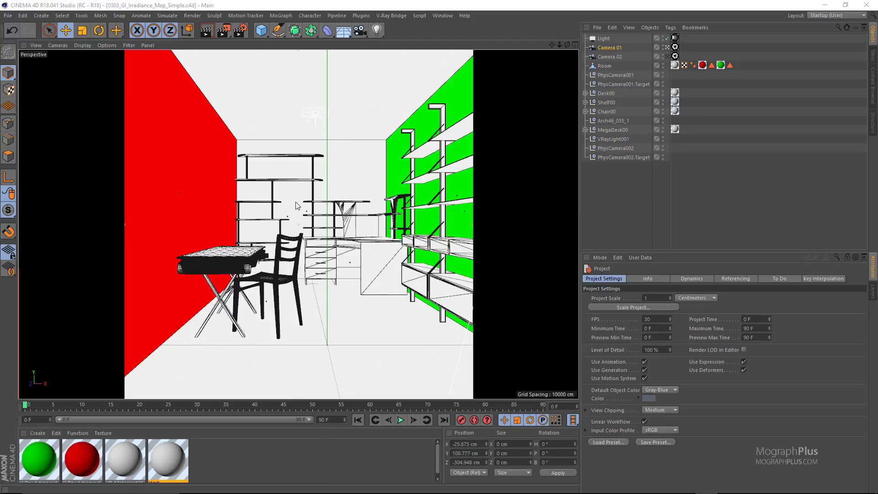
# - Set the primary GI engine to Irradiance Map in the V-Ray indirect illumination render settings
pyautogui.click(240, 31)
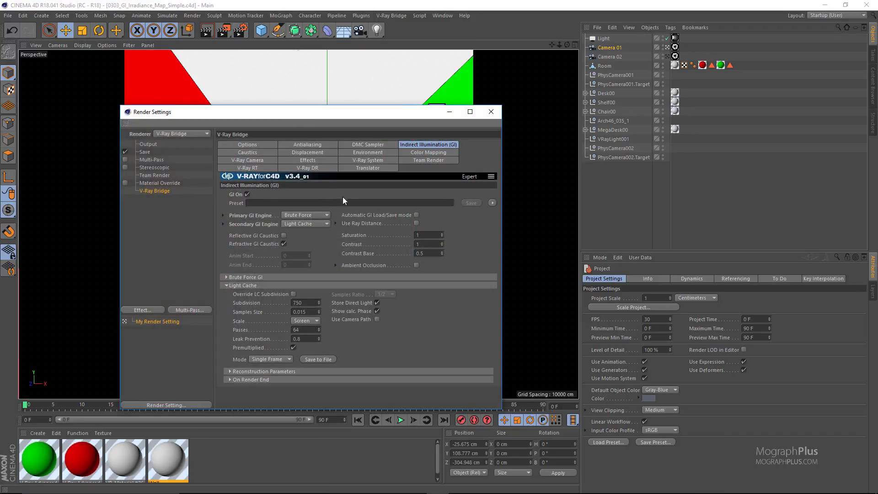
pyautogui.click(319, 216)
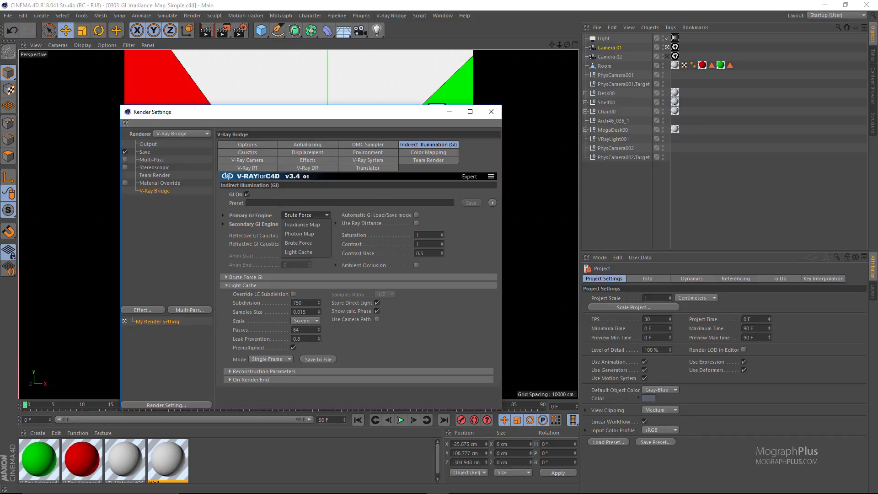
pyautogui.hotkey('alt', 'Tab')
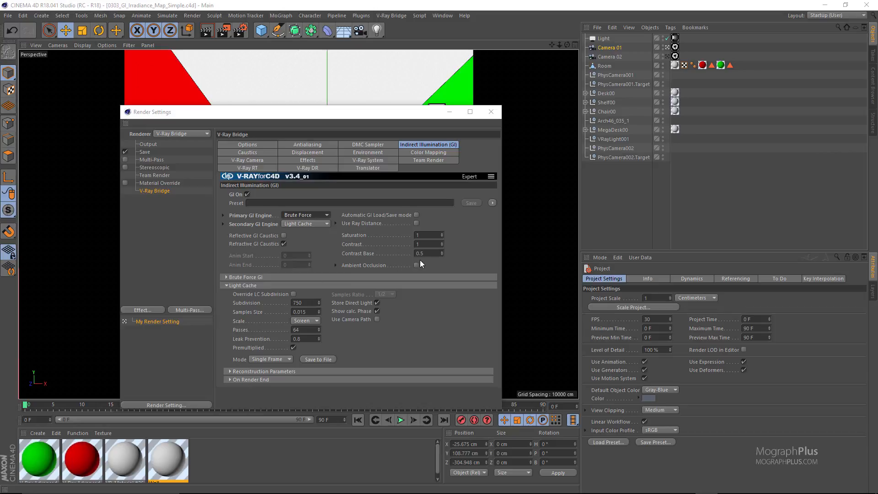
pyautogui.click(290, 215)
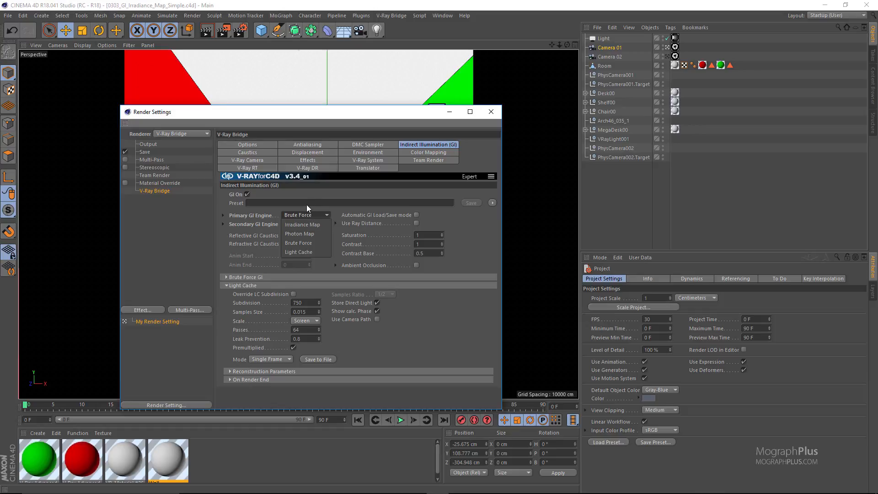
pyautogui.click(263, 213)
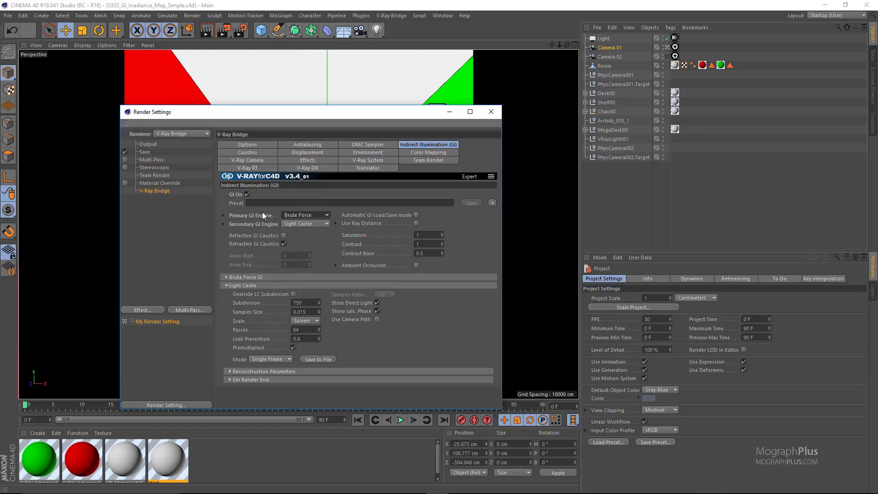
pyautogui.click(308, 217)
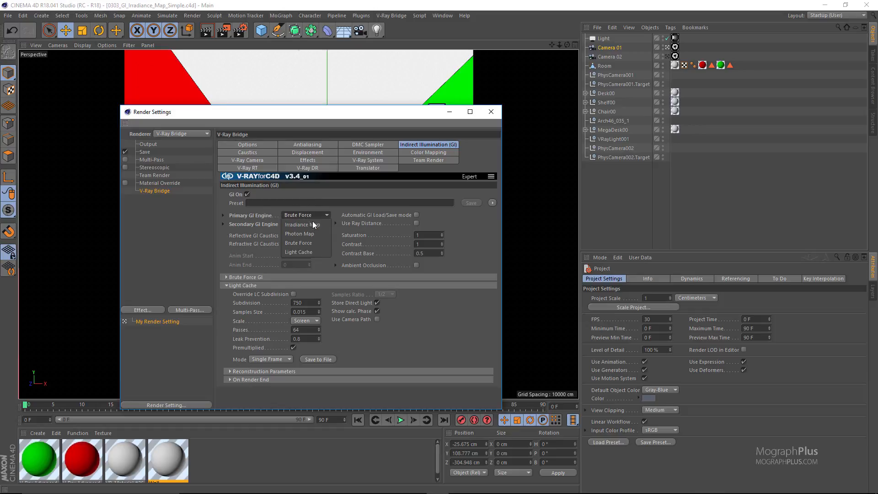
pyautogui.click(314, 224)
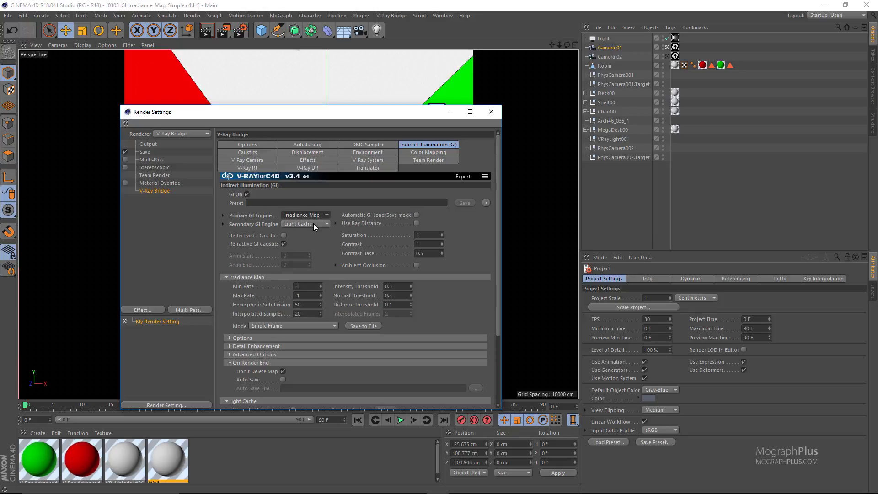
# - Set the secondary GI engine to None
pyautogui.click(314, 223)
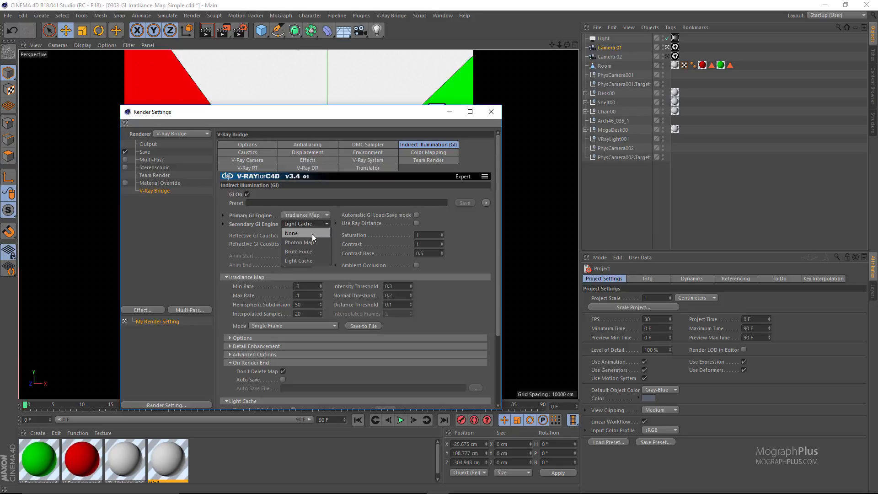
pyautogui.click(312, 234)
pyautogui.click(319, 223)
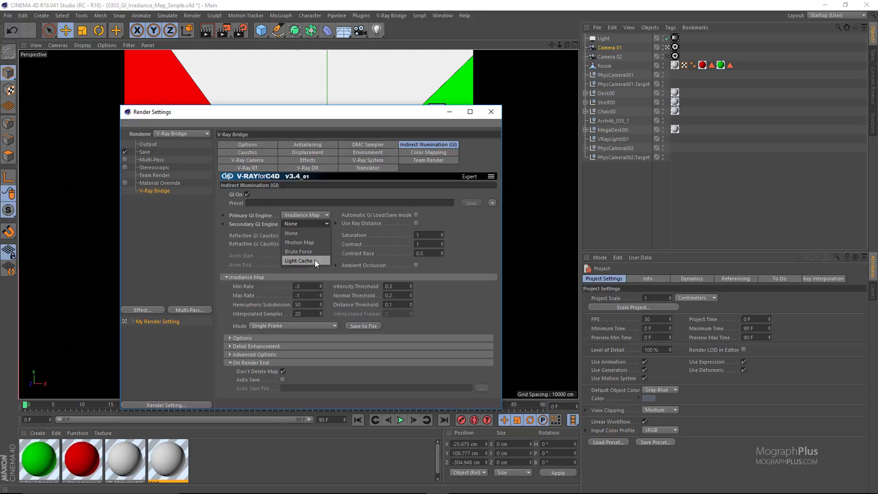
pyautogui.click(263, 236)
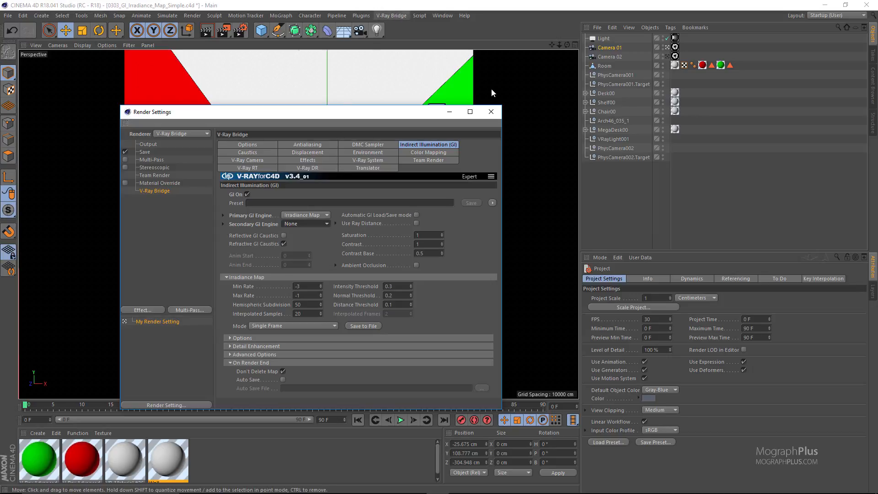
# - Load the 0301_GI_Simple.max render with GI On from Camera 02 in the V-Ray frame buffer and hide the render history
pyautogui.moveTo(403, 117); pyautogui.dragTo(168, 87)
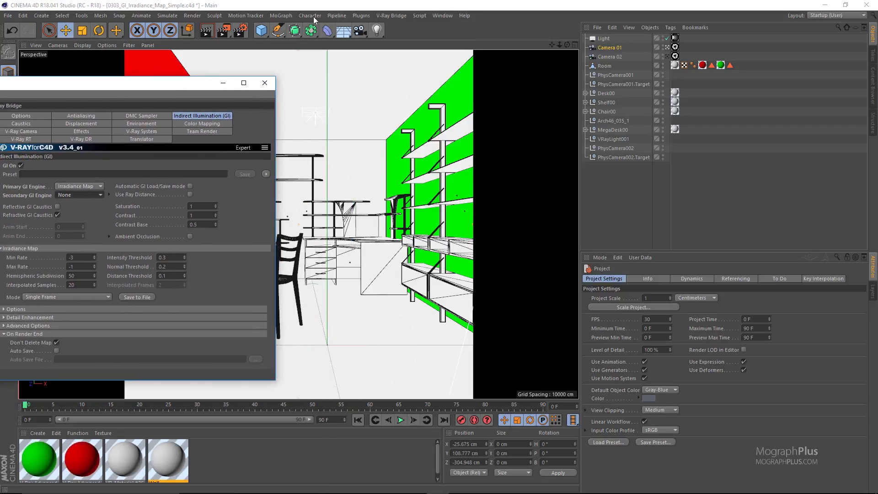
pyautogui.click(389, 16)
pyautogui.click(409, 127)
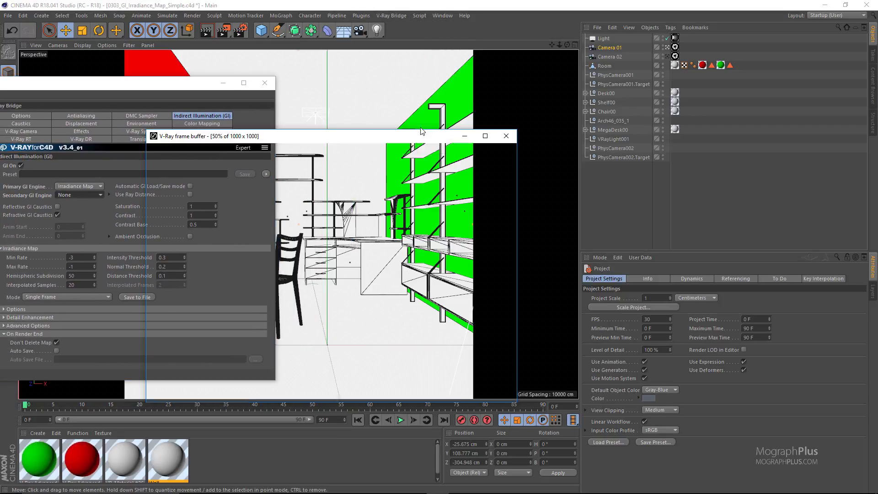
pyautogui.doubleClick(233, 292)
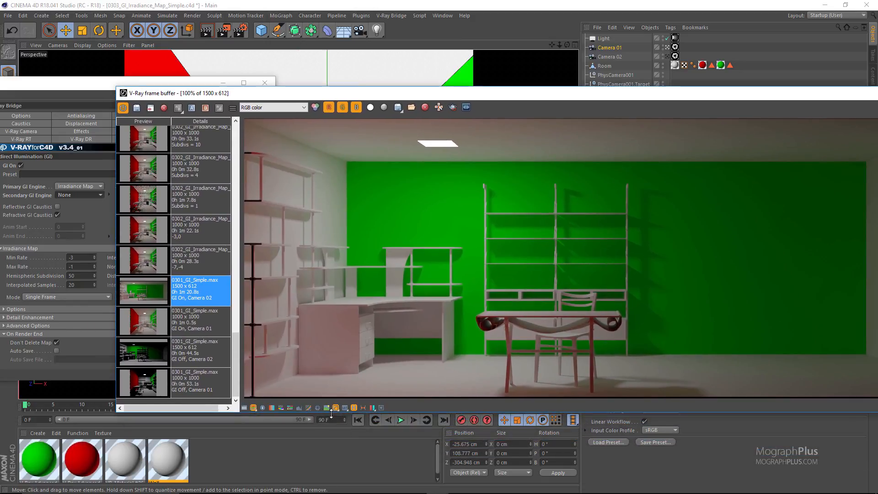
pyautogui.click(354, 408)
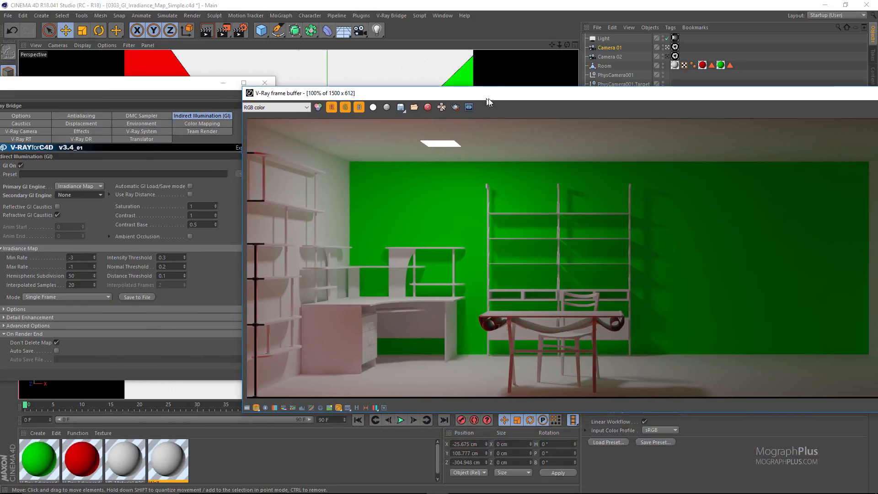
pyautogui.moveTo(487, 98); pyautogui.dragTo(459, 92)
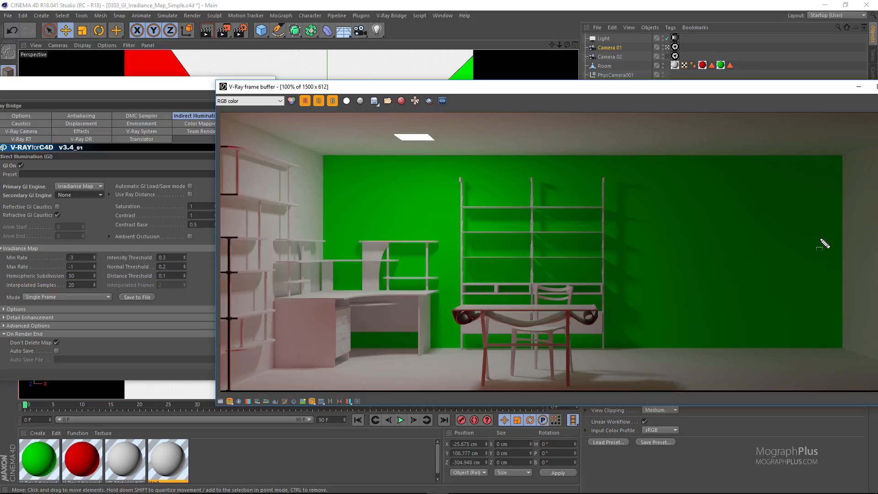
pyautogui.moveTo(819, 239); pyautogui.dragTo(768, 262)
pyautogui.moveTo(767, 248); pyautogui.dragTo(693, 205)
pyautogui.moveTo(767, 249)
pyautogui.mouseDown()
pyautogui.moveTo(700, 246)
pyautogui.moveTo(688, 233)
pyautogui.mouseUp()
pyautogui.moveTo(767, 249); pyautogui.dragTo(707, 226)
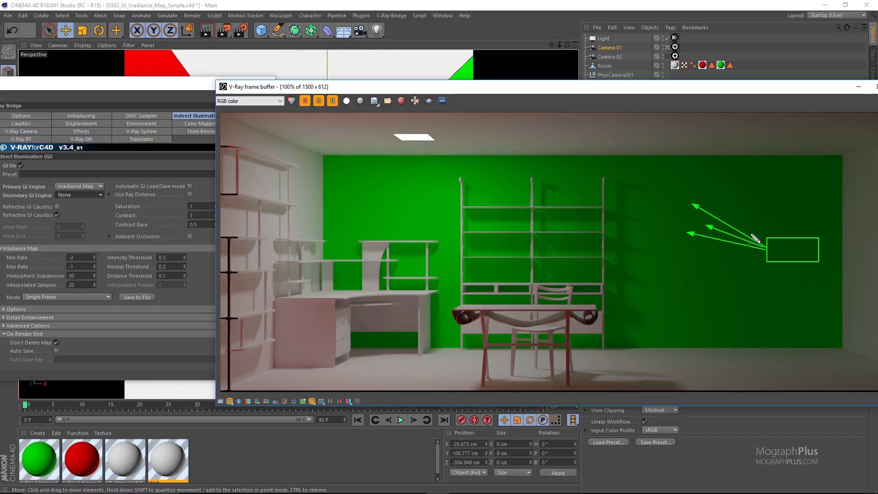
pyautogui.moveTo(767, 249); pyautogui.dragTo(555, 308)
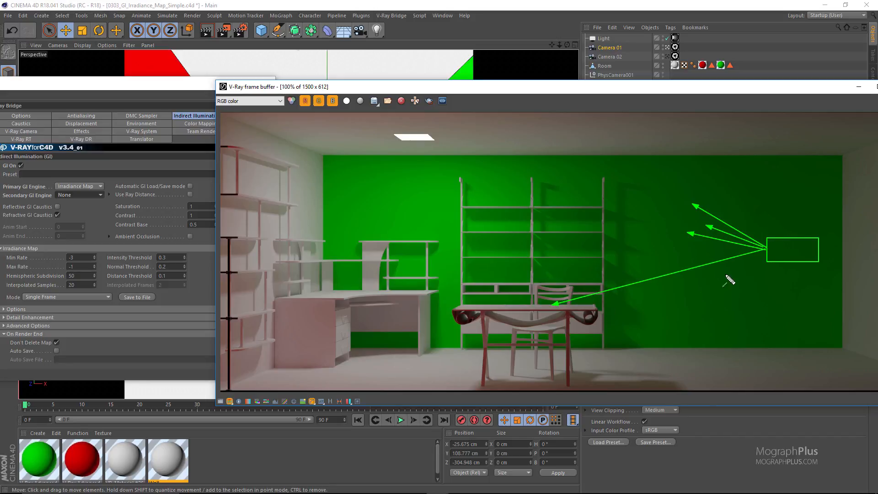
pyautogui.moveTo(767, 250); pyautogui.dragTo(678, 369)
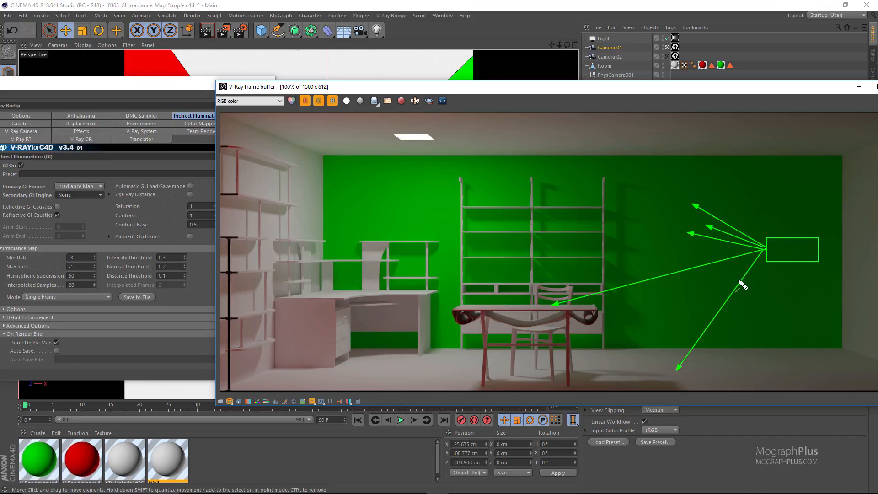
pyautogui.moveTo(767, 250)
pyautogui.mouseDown()
pyautogui.moveTo(394, 281)
pyautogui.moveTo(349, 293)
pyautogui.mouseUp()
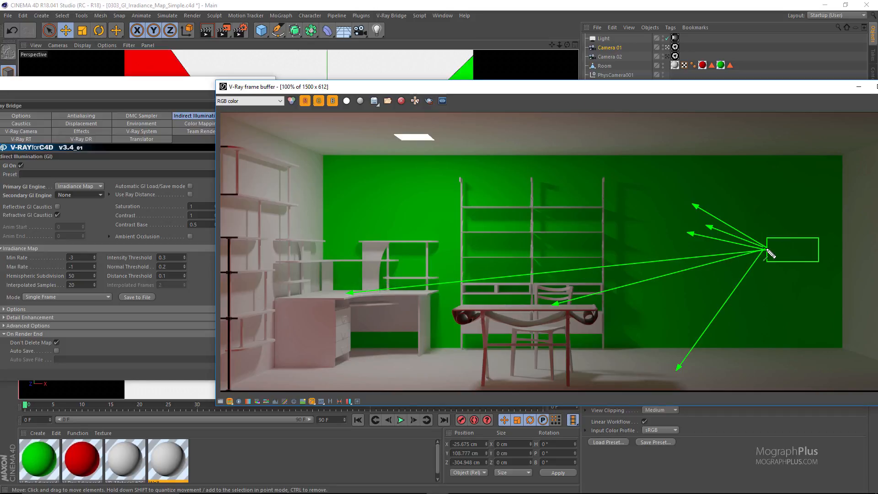
pyautogui.moveTo(767, 249)
pyautogui.mouseDown()
pyautogui.moveTo(591, 142)
pyautogui.moveTo(657, 141)
pyautogui.moveTo(584, 157)
pyautogui.moveTo(580, 142)
pyautogui.mouseUp()
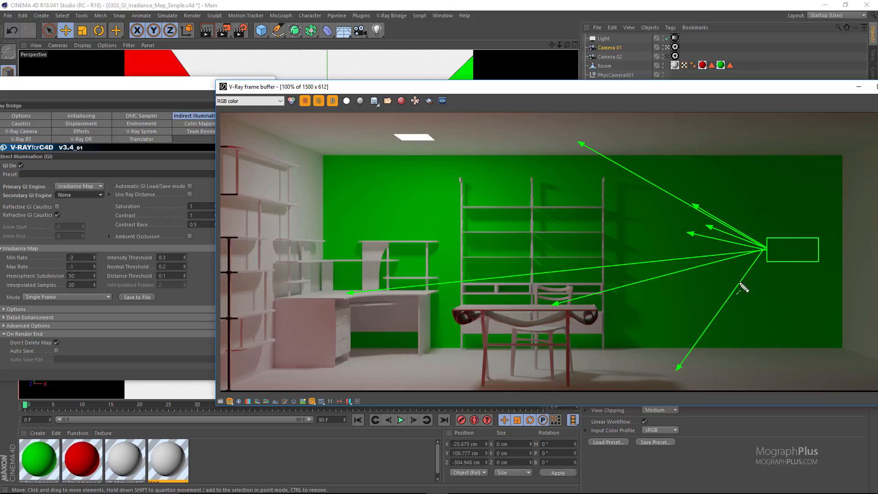
pyautogui.moveTo(767, 249); pyautogui.dragTo(708, 283)
pyautogui.moveTo(766, 250); pyautogui.dragTo(707, 250)
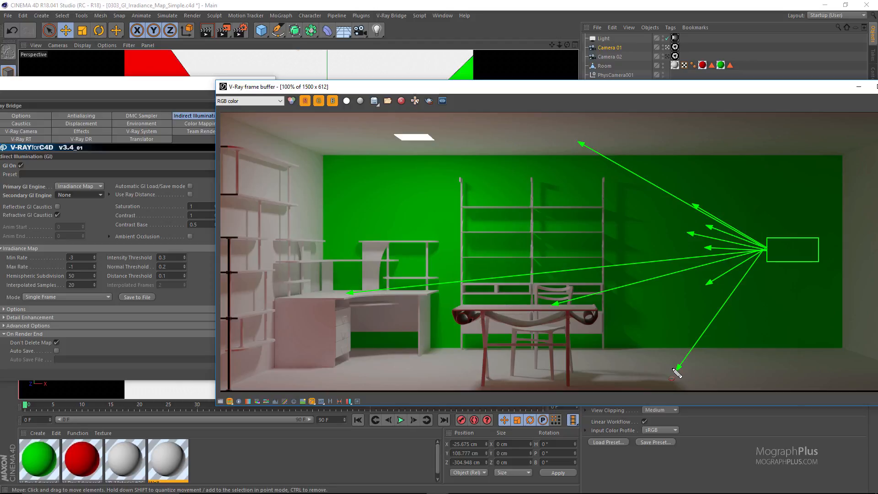
pyautogui.moveTo(672, 368); pyautogui.dragTo(679, 374)
pyautogui.moveTo(549, 302); pyautogui.dragTo(555, 306)
pyautogui.moveTo(572, 140); pyautogui.dragTo(580, 144)
pyautogui.moveTo(346, 292); pyautogui.dragTo(349, 295)
pyautogui.moveTo(580, 142); pyautogui.dragTo(630, 141)
pyautogui.moveTo(572, 145); pyautogui.dragTo(489, 143)
pyautogui.moveTo(574, 145)
pyautogui.mouseDown()
pyautogui.moveTo(543, 155)
pyautogui.moveTo(625, 152)
pyautogui.moveTo(543, 165)
pyautogui.mouseUp()
pyautogui.moveTo(574, 145); pyautogui.dragTo(516, 154)
pyautogui.moveTo(676, 370)
pyautogui.mouseDown()
pyautogui.moveTo(719, 366)
pyautogui.moveTo(725, 344)
pyautogui.moveTo(660, 342)
pyautogui.moveTo(613, 365)
pyautogui.mouseUp()
pyautogui.moveTo(676, 371); pyautogui.dragTo(624, 352)
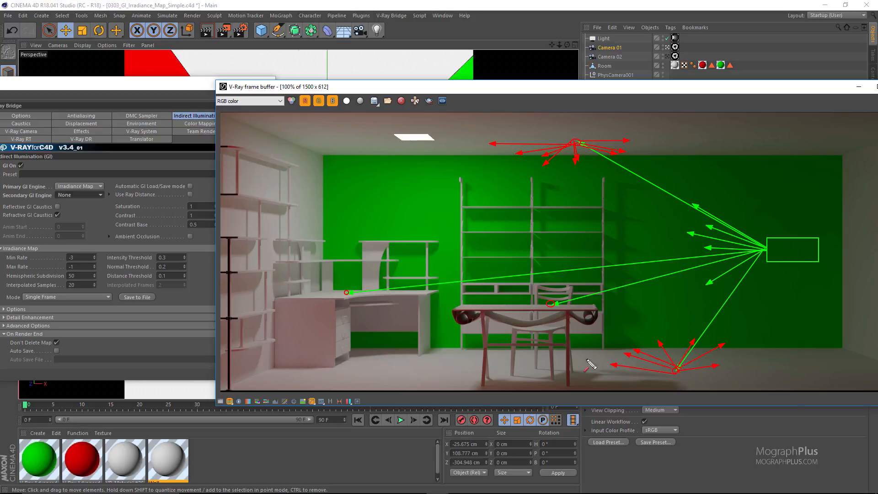
pyautogui.moveTo(28, 284)
pyautogui.mouseDown()
pyautogui.moveTo(10, 277)
pyautogui.moveTo(32, 288)
pyautogui.moveTo(102, 287)
pyautogui.mouseUp()
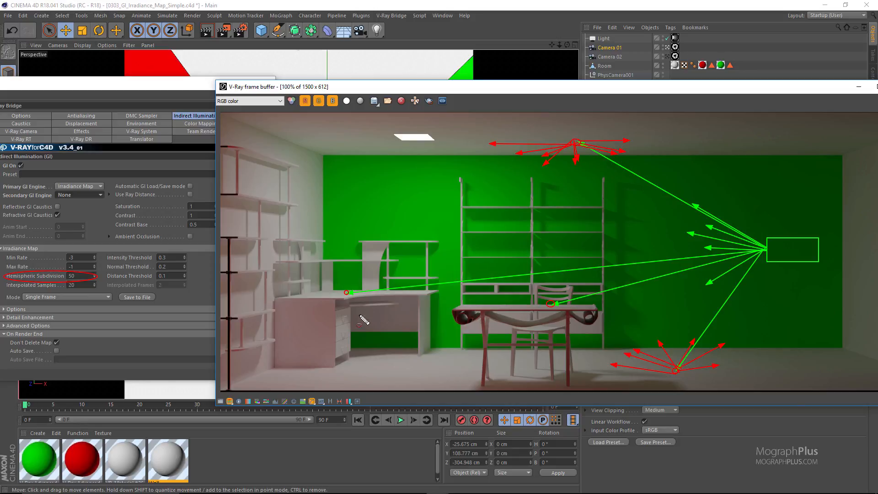
pyautogui.moveTo(348, 293)
pyautogui.mouseDown()
pyautogui.moveTo(371, 290)
pyautogui.moveTo(346, 277)
pyautogui.moveTo(327, 277)
pyautogui.moveTo(319, 290)
pyautogui.moveTo(356, 275)
pyautogui.moveTo(335, 274)
pyautogui.mouseUp()
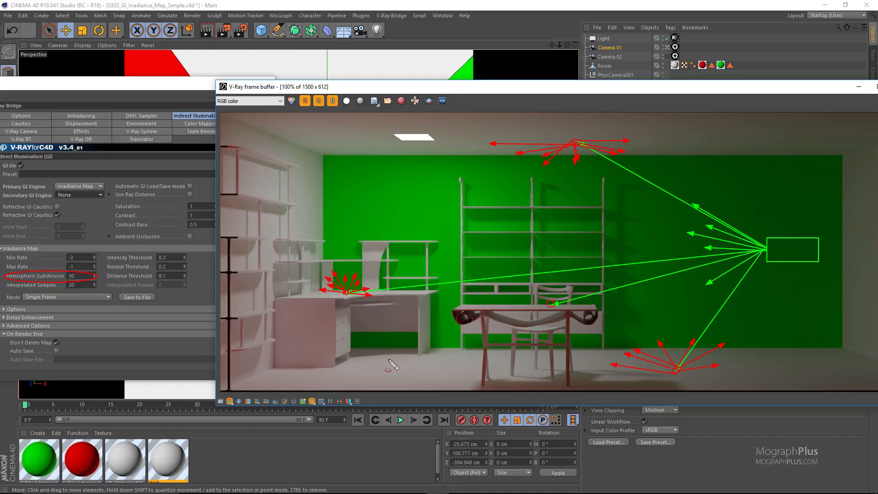
pyautogui.moveTo(388, 359)
pyautogui.mouseDown()
pyautogui.moveTo(388, 379)
pyautogui.moveTo(429, 363)
pyautogui.moveTo(435, 383)
pyautogui.moveTo(403, 367)
pyautogui.moveTo(417, 373)
pyautogui.mouseUp()
pyautogui.press('k')
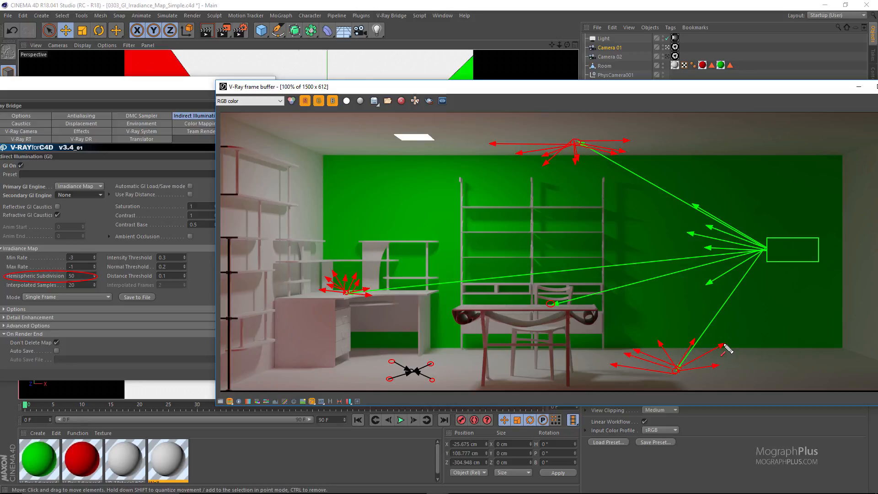
pyautogui.moveTo(730, 341)
pyautogui.mouseDown()
pyautogui.moveTo(857, 291)
pyautogui.moveTo(819, 144)
pyautogui.moveTo(746, 139)
pyautogui.moveTo(576, 306)
pyautogui.moveTo(451, 131)
pyautogui.mouseUp()
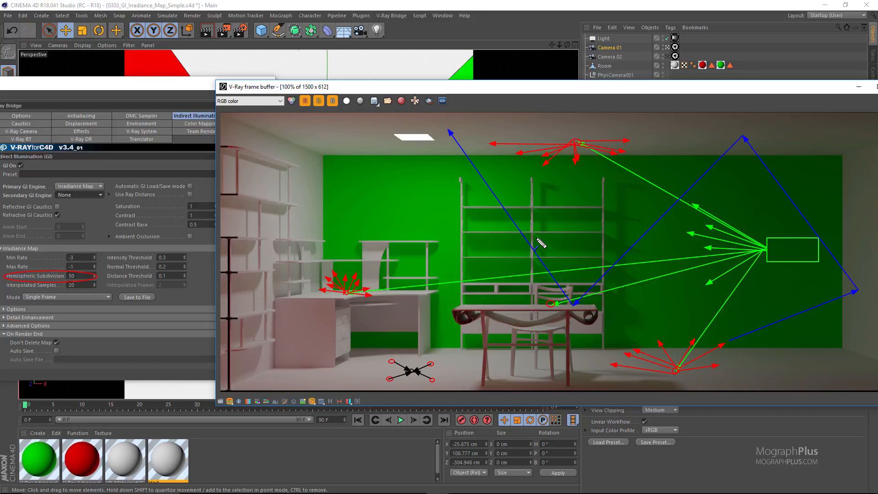
pyautogui.press('Escape')
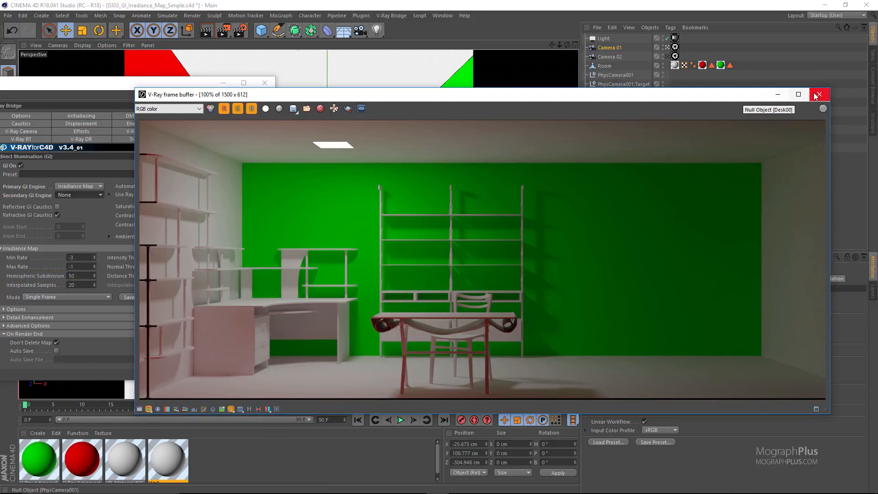
# - Close the frame buffer, enable Use Local Subdivs in the V-Ray antialiasing settings, and review the filter, bucket sampler and DMC sampler options
pyautogui.click(818, 92)
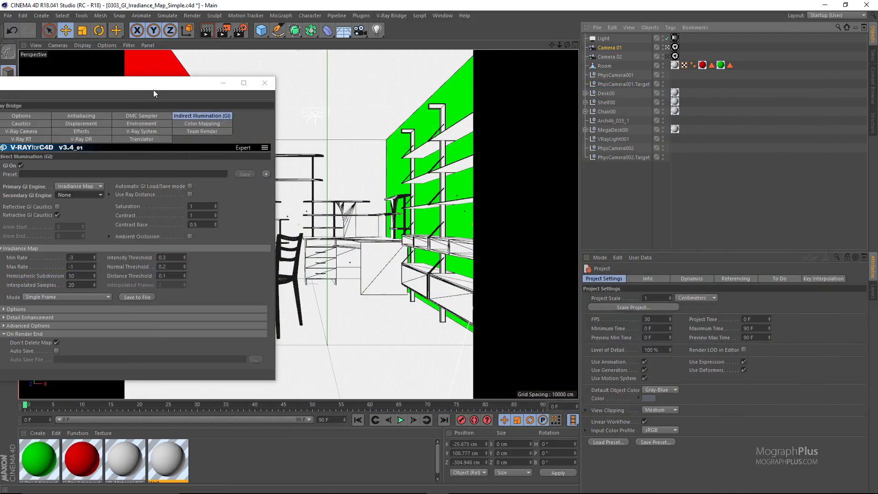
pyautogui.moveTo(158, 87); pyautogui.dragTo(378, 82)
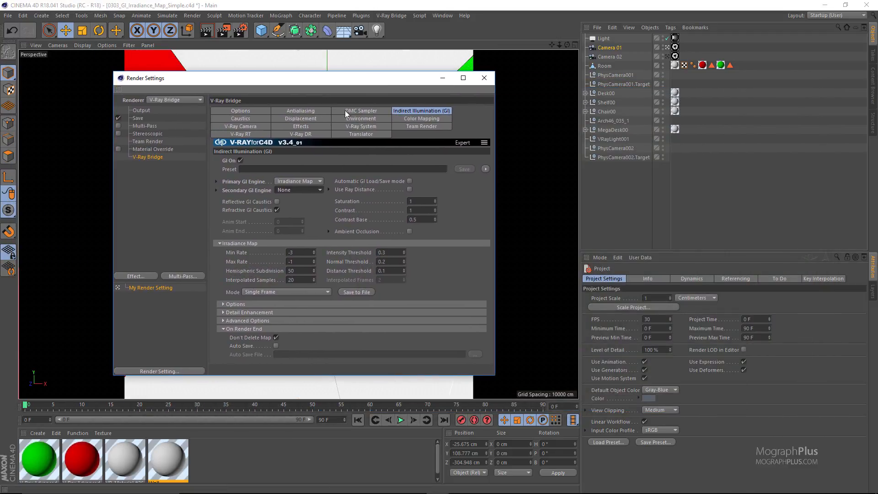
pyautogui.click(295, 111)
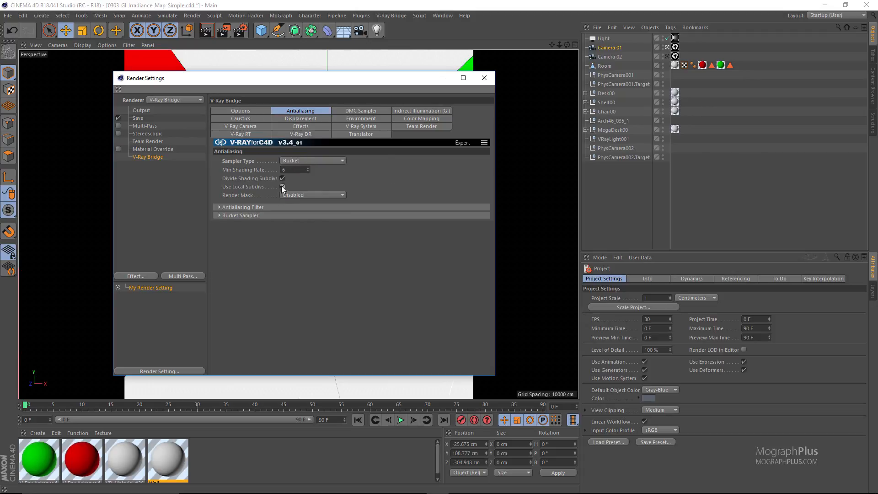
pyautogui.click(289, 208)
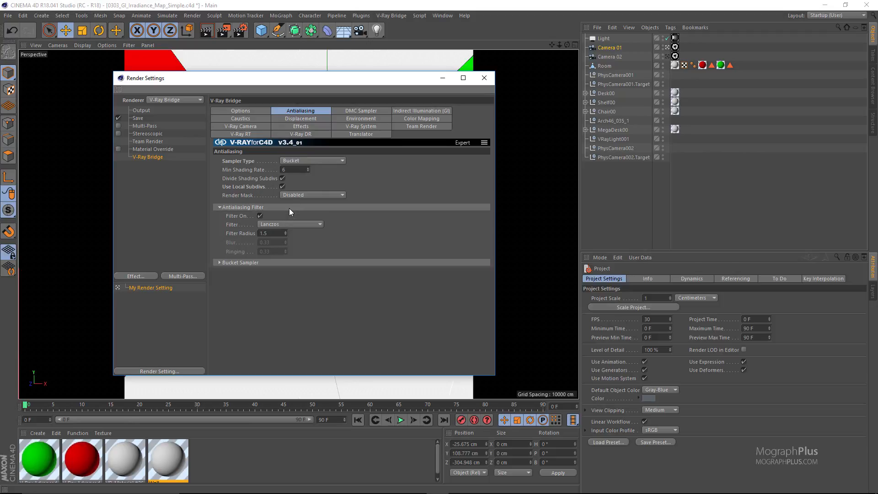
pyautogui.click(282, 263)
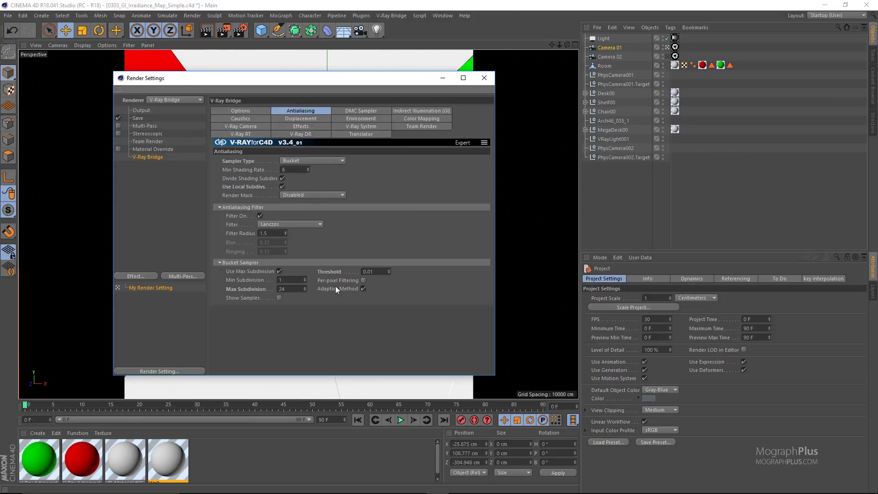
pyautogui.click(348, 110)
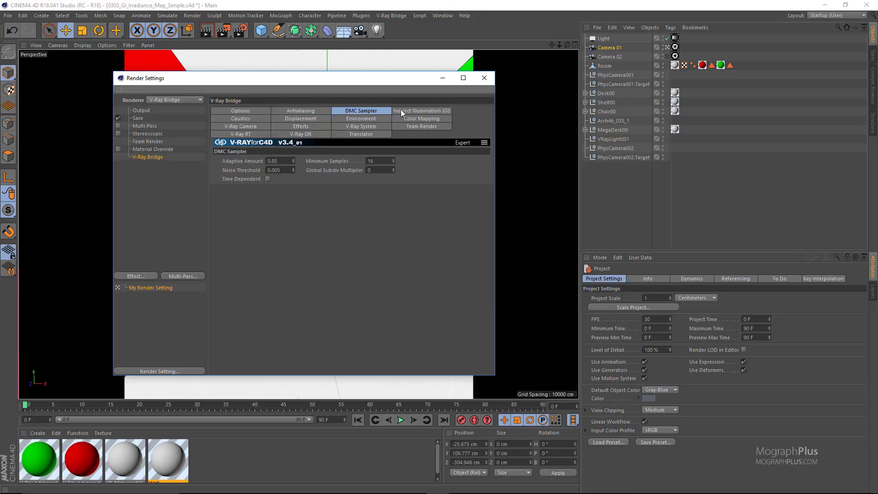
# - Review the Indirect Illumination and general V-Ray options, and check the render elements in the V-Ray Multipass Manager before closing it
pyautogui.click(401, 108)
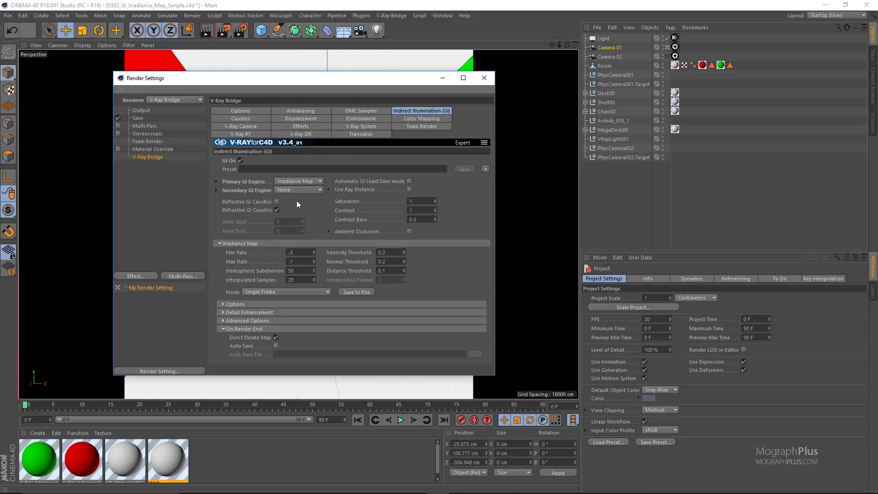
pyautogui.click(230, 113)
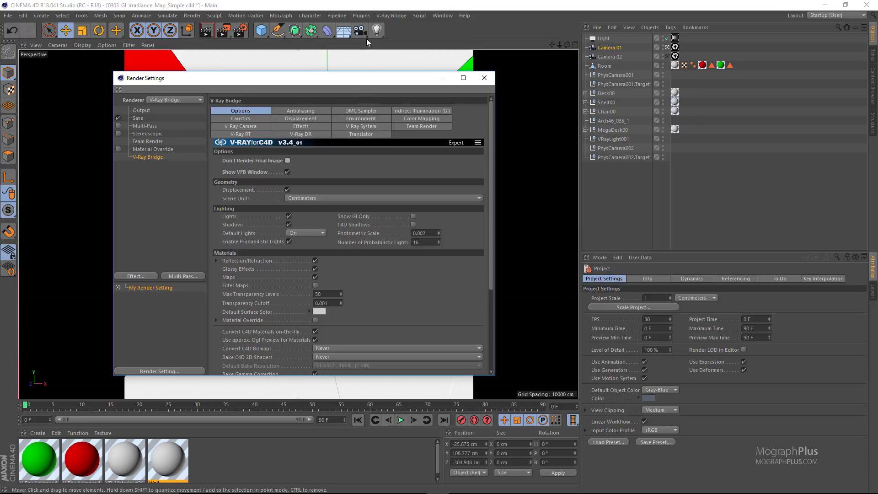
pyautogui.click(391, 16)
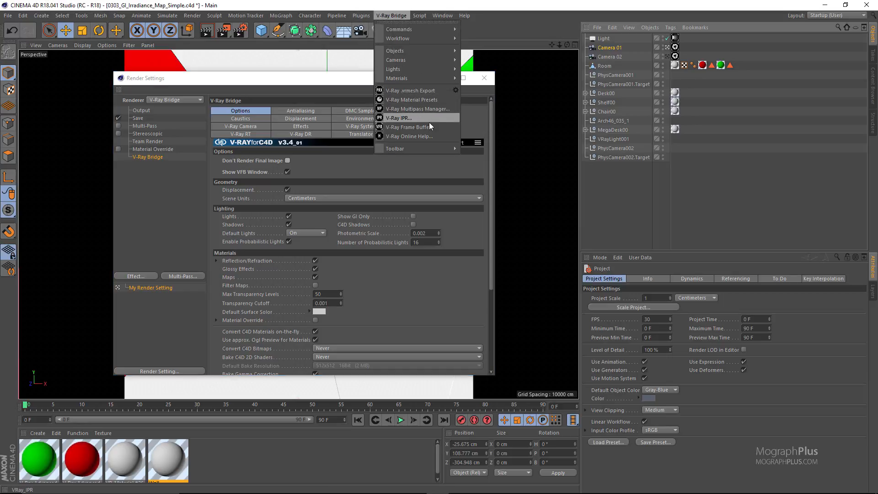
pyautogui.click(432, 108)
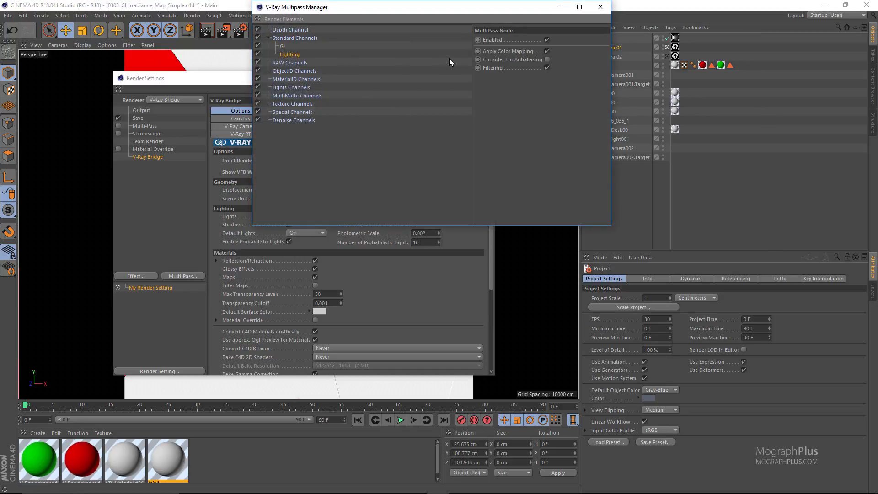
pyautogui.click(600, 8)
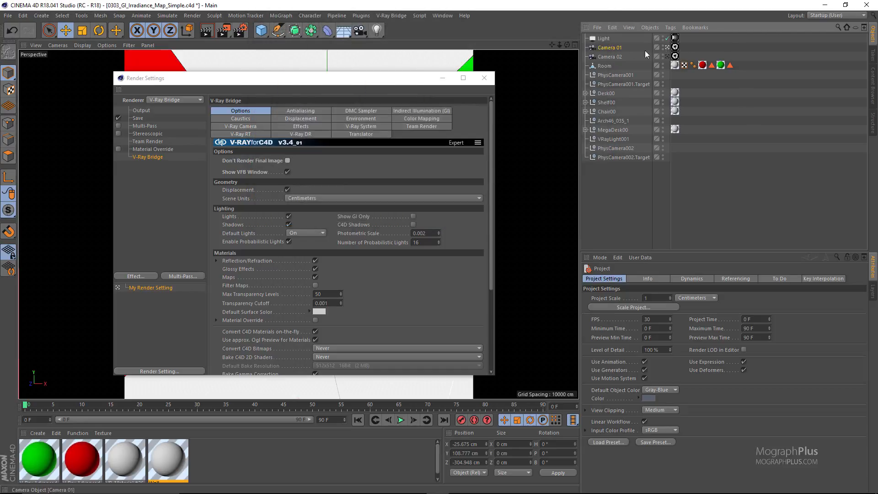
# - Set the area light Subdivisions to 64 on the Light object's VrayLight tag
pyautogui.click(675, 39)
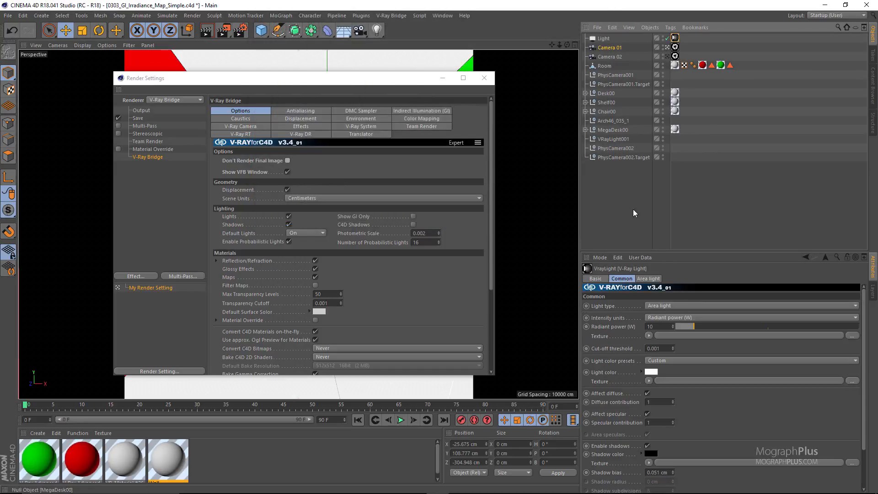
pyautogui.click(650, 279)
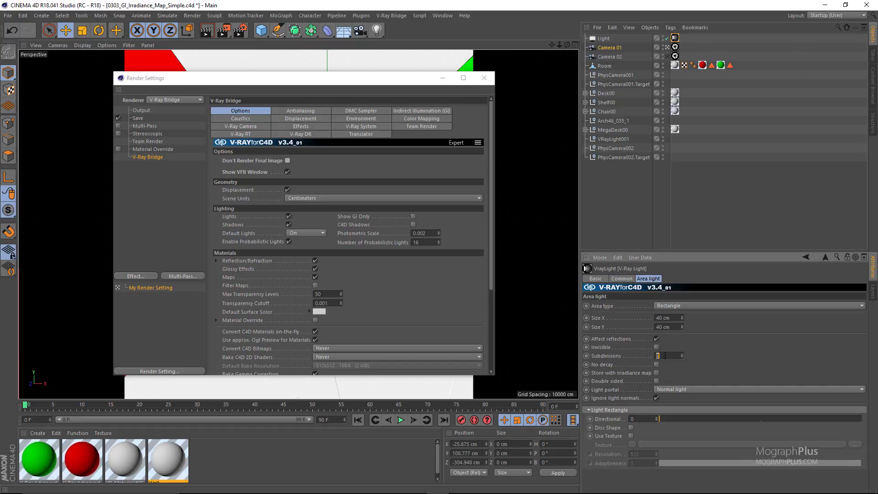
pyautogui.write('64')
# - Return to the Indirect Illumination settings and expand the Irradiance Map's Advanced Options
pyautogui.click(435, 111)
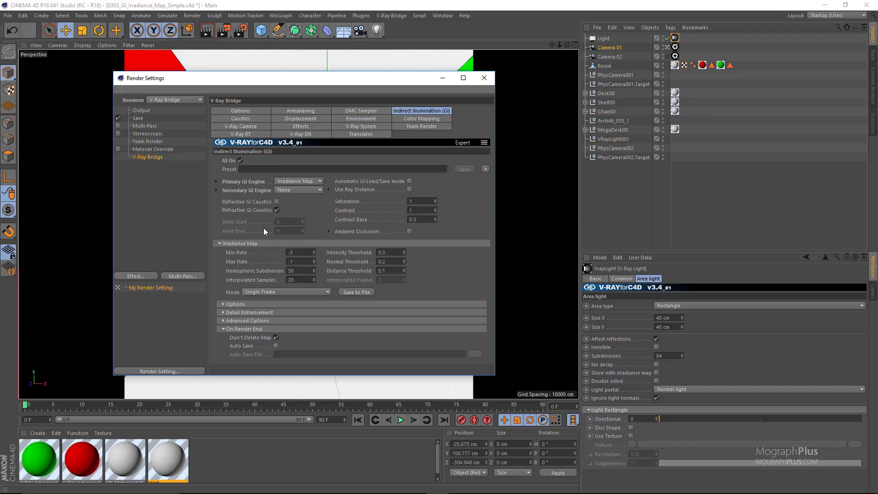
pyautogui.click(462, 143)
pyautogui.click(465, 144)
pyautogui.click(277, 210)
pyautogui.click(397, 18)
pyautogui.click(397, 18)
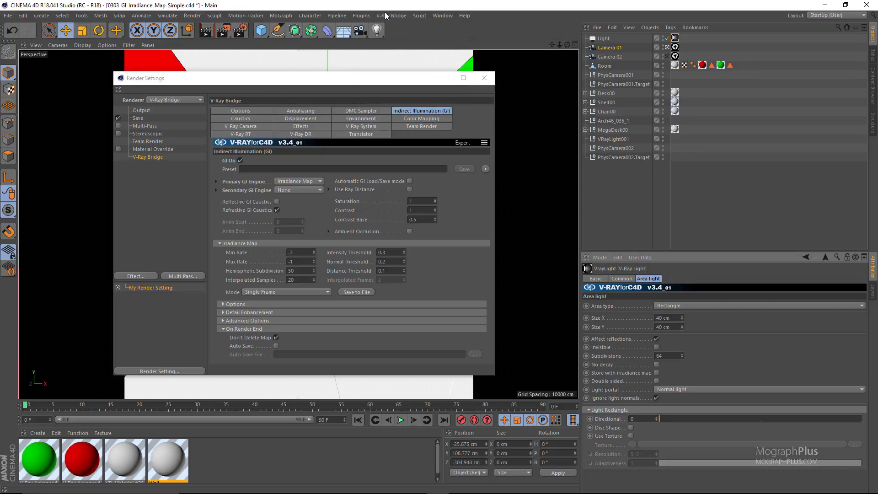
pyautogui.click(265, 322)
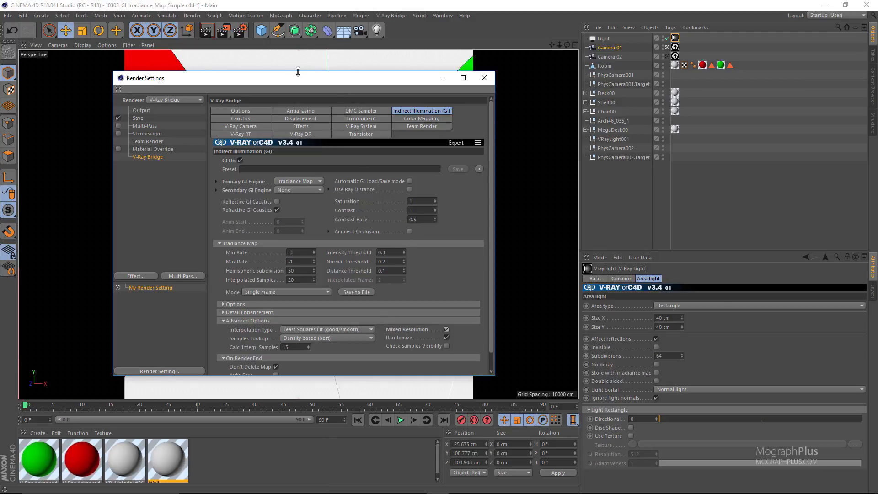
# - Clear the image in the V-Ray frame buffer and render the scene to the Picture Viewer, keeping the frame buffer in front
pyautogui.click(225, 34)
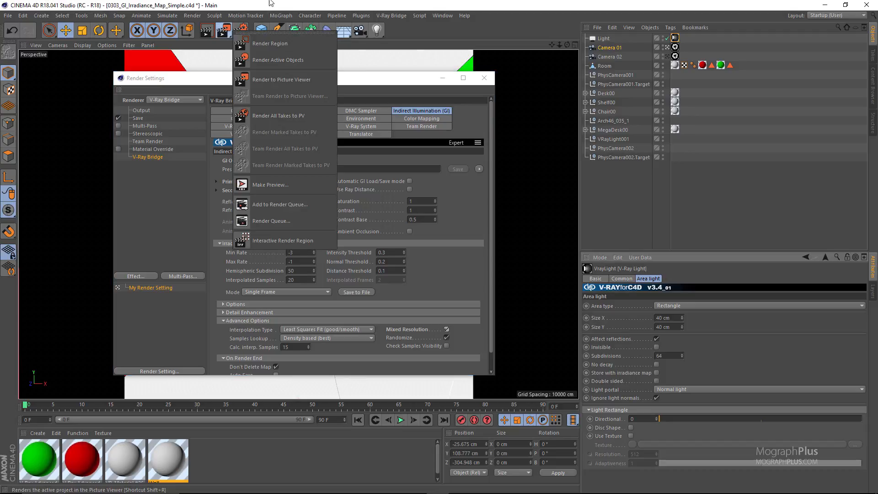
pyautogui.click(386, 15)
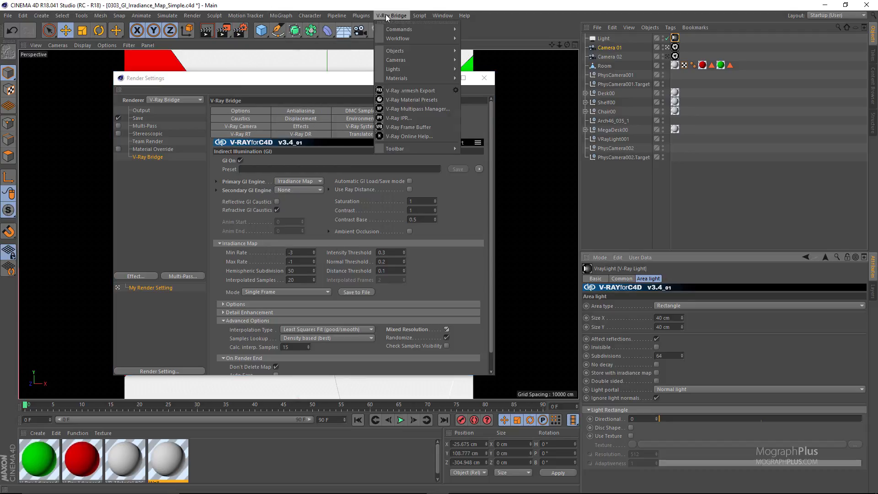
pyautogui.click(426, 129)
pyautogui.click(321, 109)
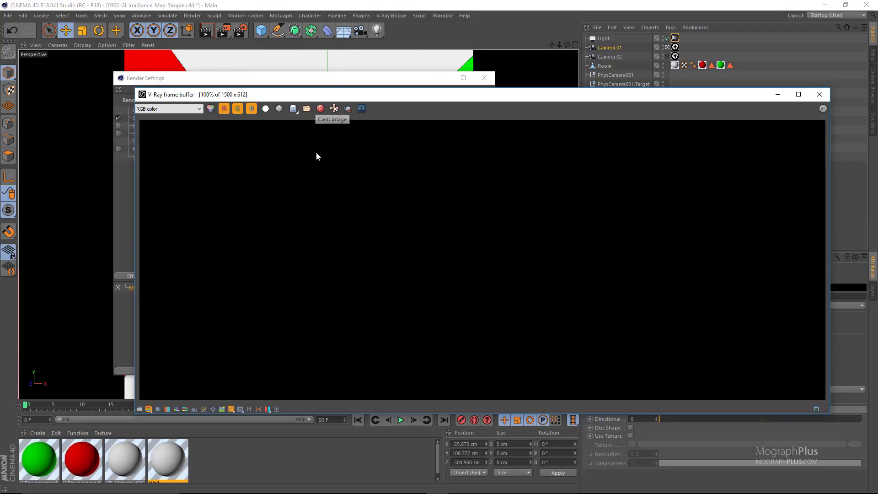
pyautogui.click(224, 32)
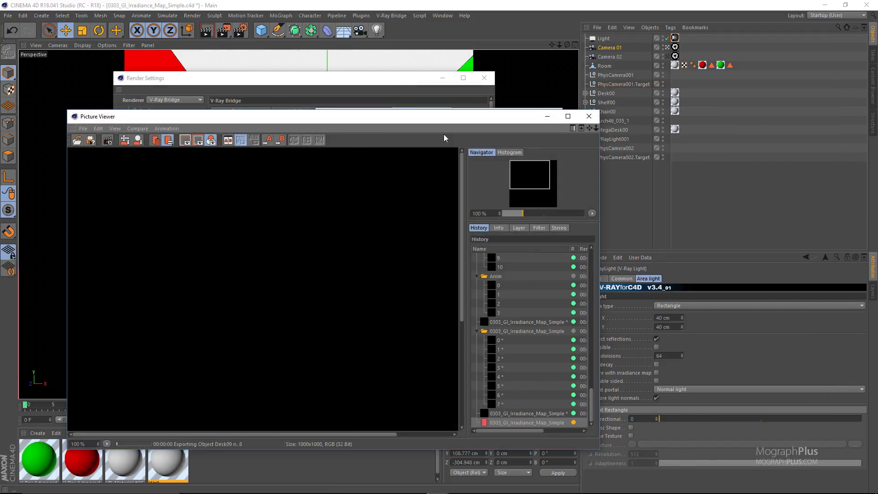
pyautogui.moveTo(389, 121); pyautogui.dragTo(472, 265)
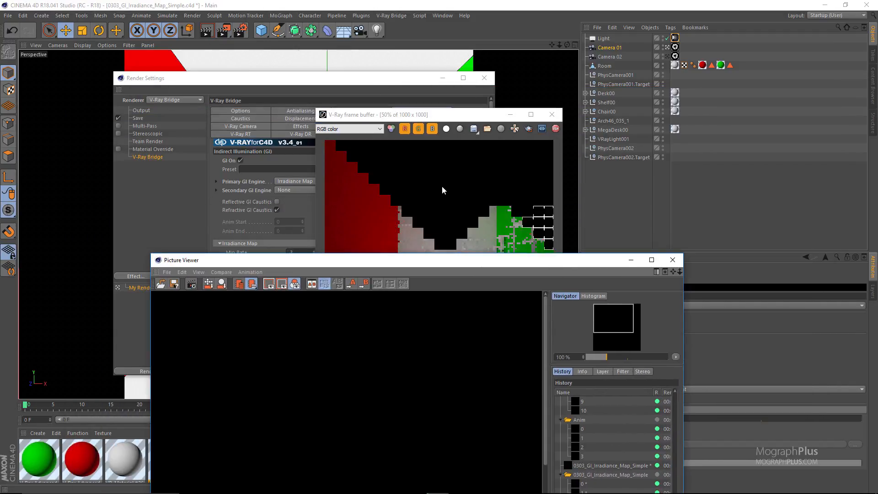
pyautogui.click(442, 186)
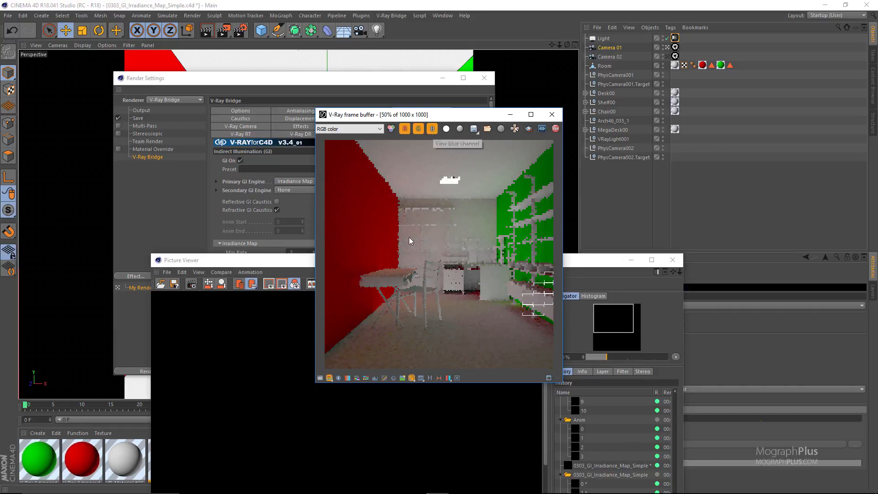
# - Turn off sRGB display in the frame buffer, and shrink the Picture Viewer and move it clear of the render
pyautogui.click(412, 378)
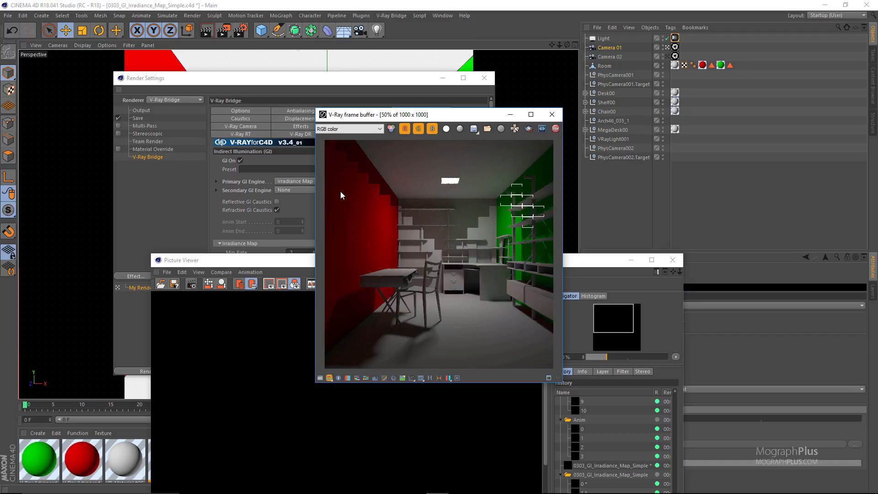
pyautogui.moveTo(594, 255); pyautogui.dragTo(550, 236)
pyautogui.moveTo(629, 262); pyautogui.dragTo(273, 261)
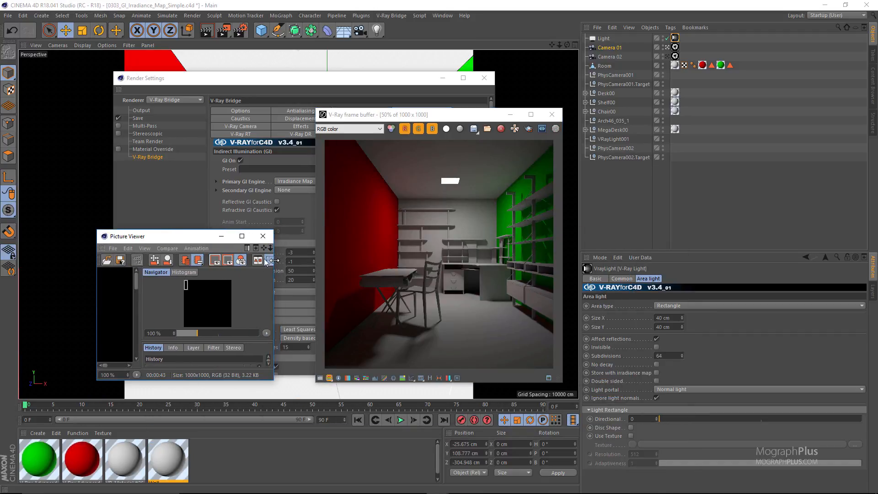
pyautogui.moveTo(164, 232); pyautogui.dragTo(187, 425)
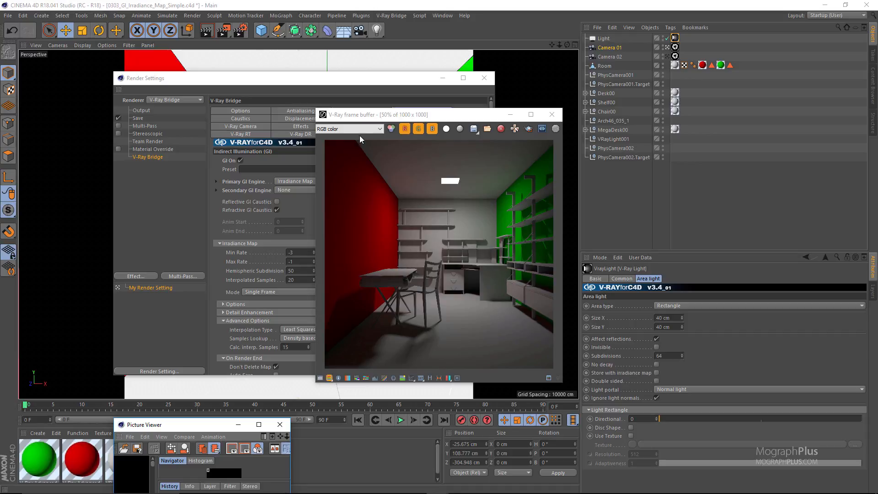
# - Inspect the GI channel of the finished render and return to the RGB color channel
pyautogui.click(349, 129)
pyautogui.click(345, 155)
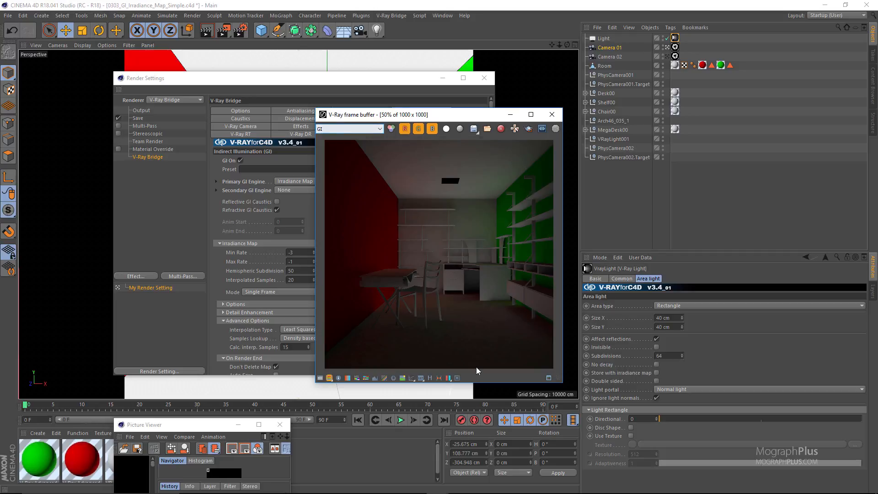
pyautogui.scroll(1, 418, 298)
pyautogui.scroll(1, 363, 290)
pyautogui.scroll(-1, 367, 273)
pyautogui.click(353, 130)
pyautogui.click(352, 137)
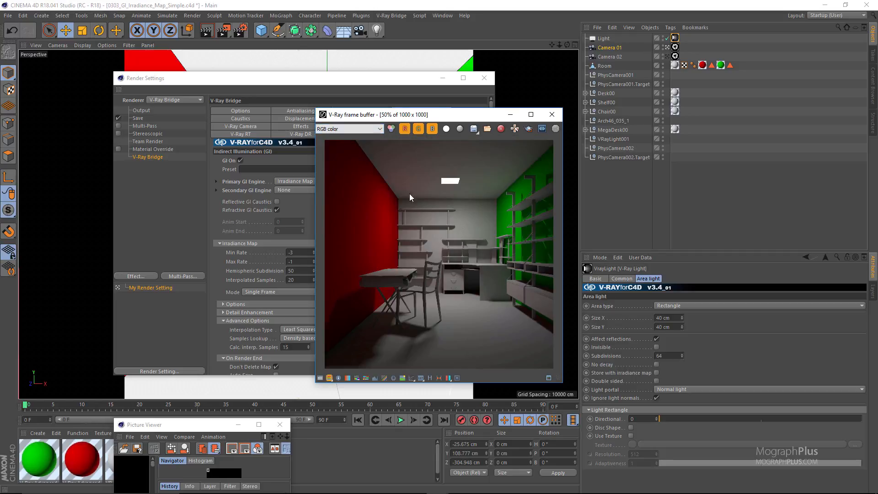
# - Examine the chair's floor shadow in the RGB color and Lighting channels, and close the frame buffer
pyautogui.scroll(3, 414, 262)
pyautogui.moveTo(364, 289); pyautogui.dragTo(492, 286, button='middle')
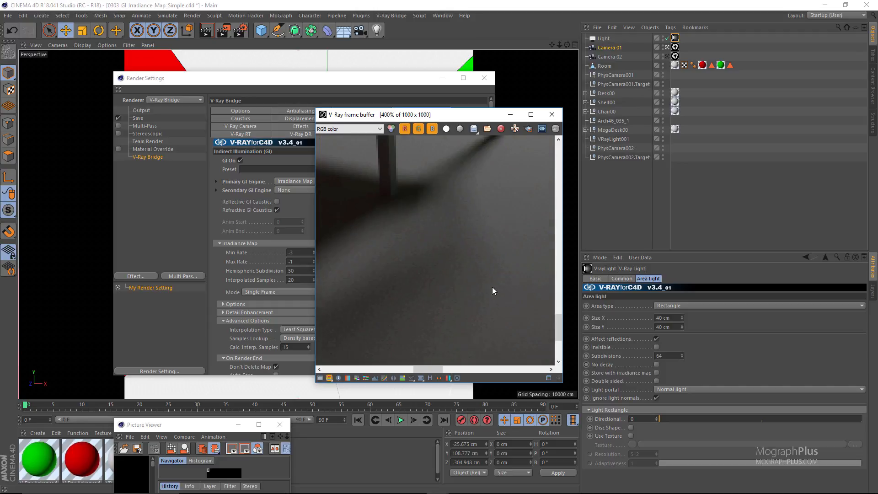
pyautogui.scroll(-1, 438, 270)
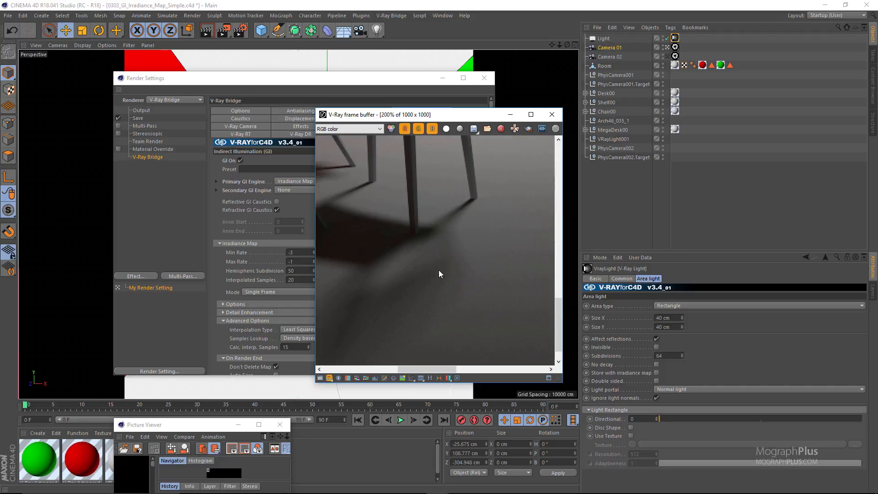
pyautogui.click(350, 132)
pyautogui.click(353, 159)
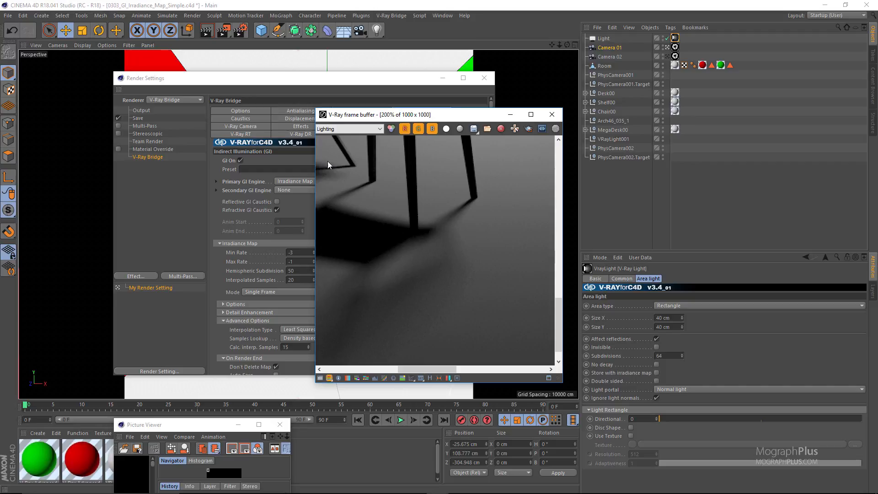
pyautogui.click(350, 128)
pyautogui.click(350, 135)
pyautogui.scroll(-2, 415, 261)
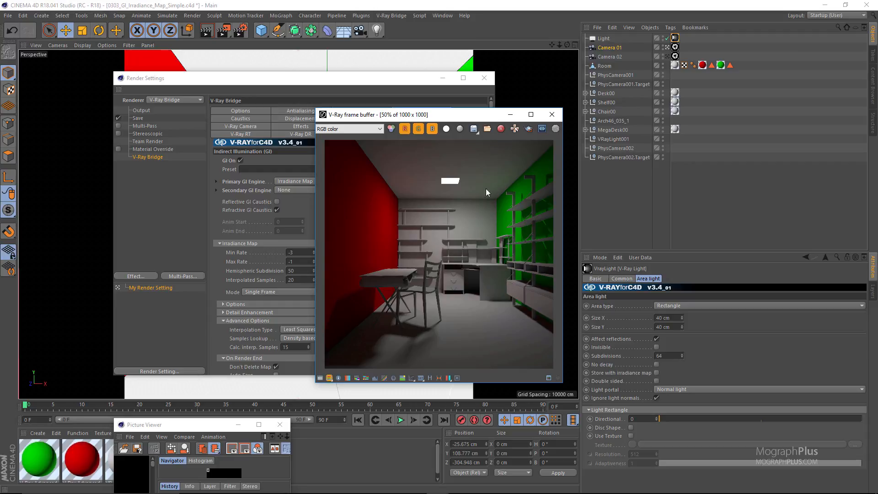
pyautogui.click(553, 114)
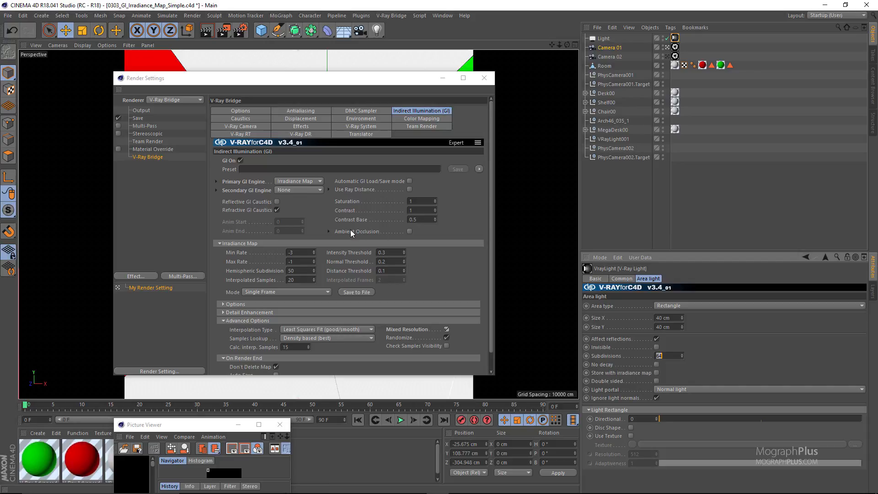
# - Expand the Irradiance Map's Options and Detail Enhancement sections, and enlarge and reposition the Render Settings window to show all GI parameters
pyautogui.click(233, 253)
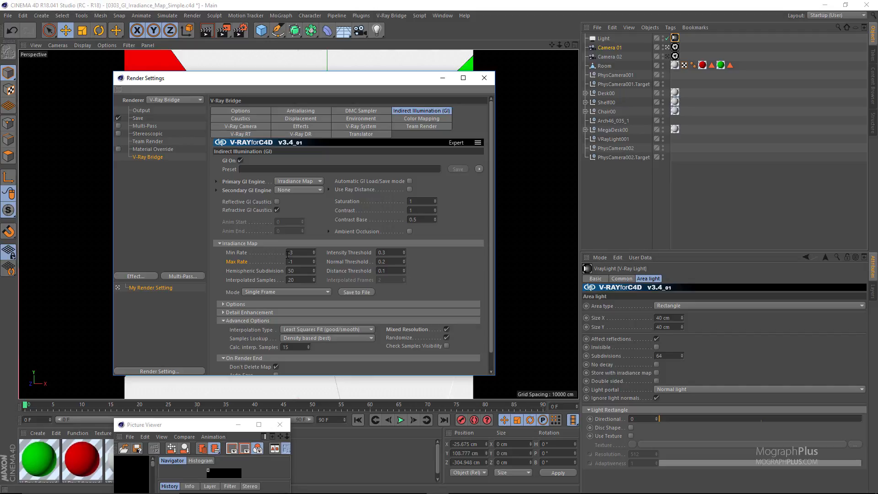
pyautogui.click(275, 311)
pyautogui.click(272, 304)
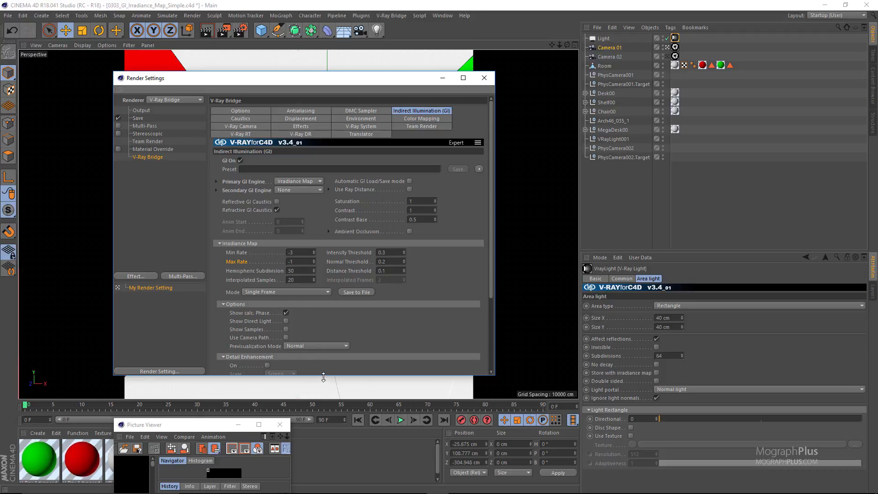
pyautogui.moveTo(325, 376); pyautogui.dragTo(334, 468)
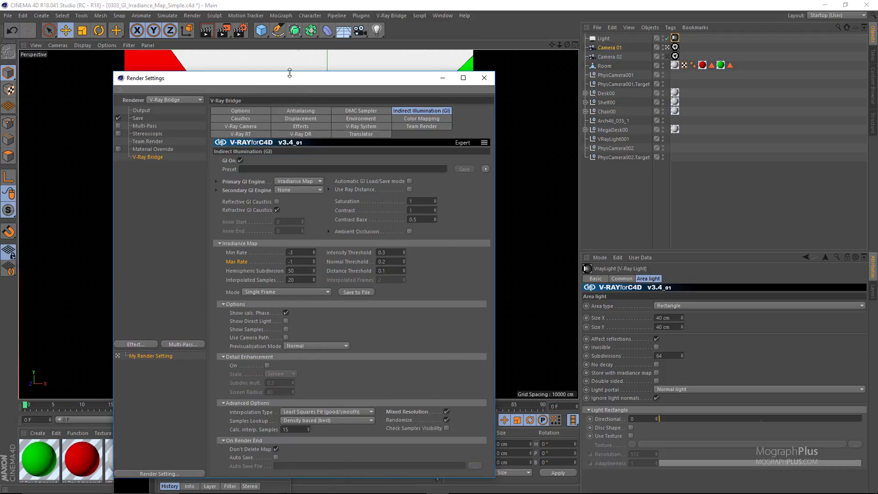
pyautogui.moveTo(294, 74); pyautogui.dragTo(298, 37)
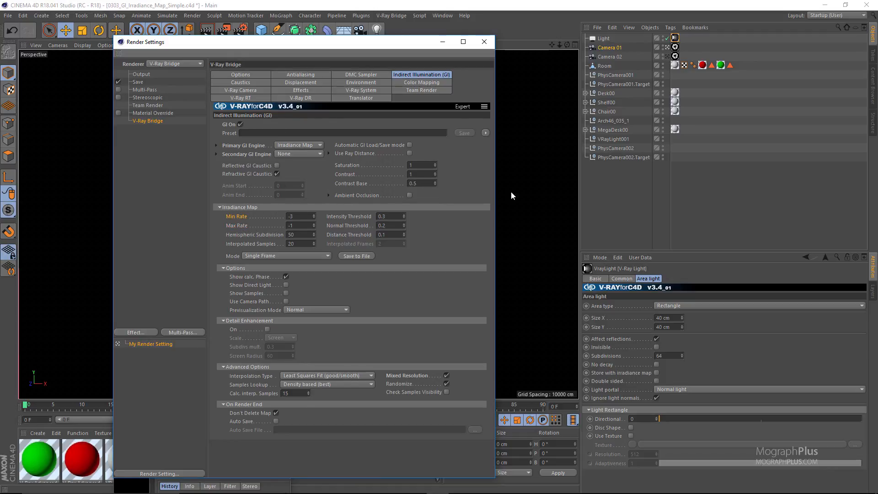
pyautogui.moveTo(334, 45); pyautogui.dragTo(414, 24)
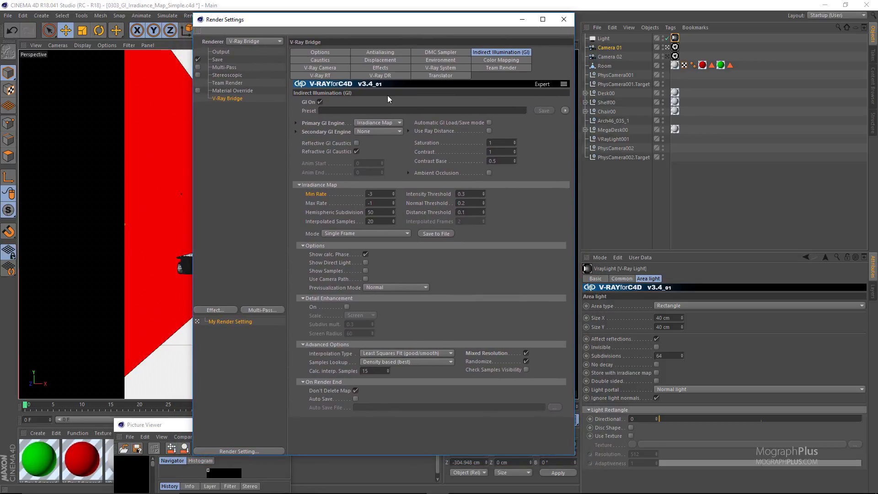
# - Try an Irradiance Map Max Rate of 1, and set it to 0
pyautogui.doubleClick(375, 195)
pyautogui.press('Tab')
pyautogui.click(389, 197)
pyautogui.moveTo(384, 203); pyautogui.dragTo(347, 202)
pyautogui.write('1')
pyautogui.press('Return')
pyautogui.doubleClick(376, 203)
pyautogui.write('0')
# - Try an Irradiance Map Min Rate of 0 and select the value for another change
pyautogui.moveTo(386, 195); pyautogui.dragTo(354, 202)
pyautogui.write('0')
pyautogui.click(375, 202)
pyautogui.click(382, 194)
pyautogui.moveTo(373, 193); pyautogui.dragTo(339, 193)
# - Check the output resolution, and render the scene again with Irradiance Map Min Rate -3 and Max Rate 0
pyautogui.click(222, 52)
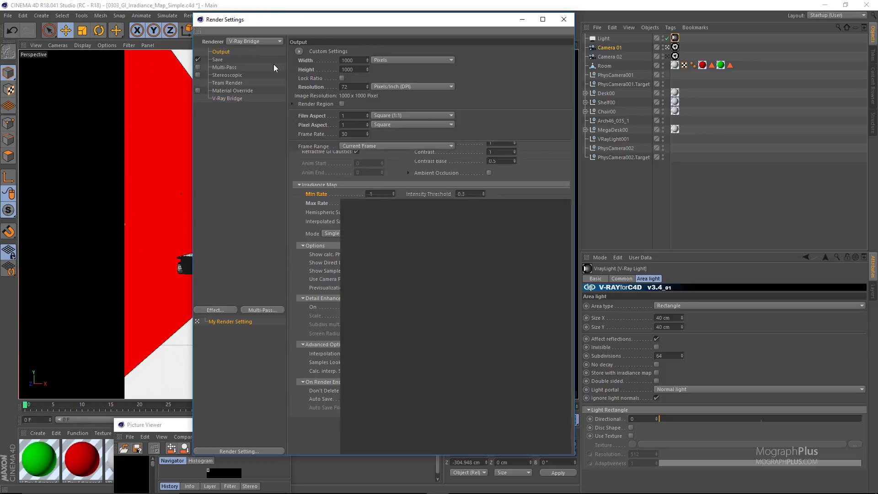
pyautogui.click(229, 98)
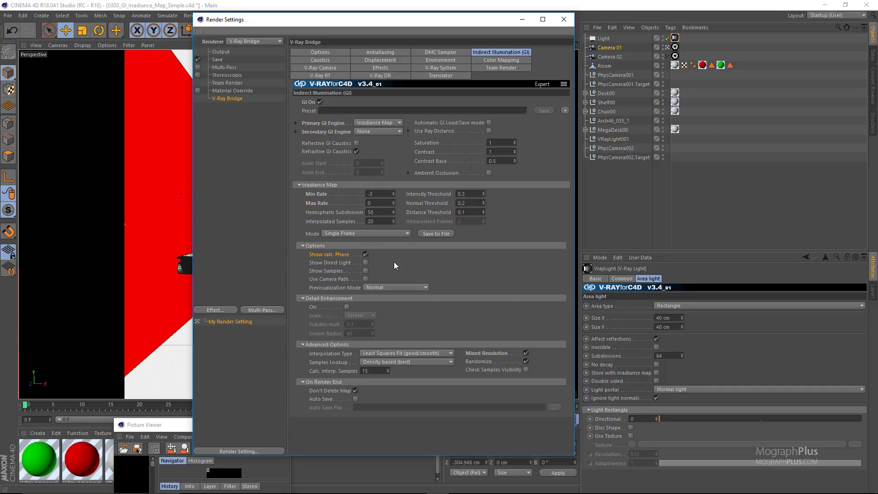
pyautogui.moveTo(385, 21); pyautogui.dragTo(405, 63)
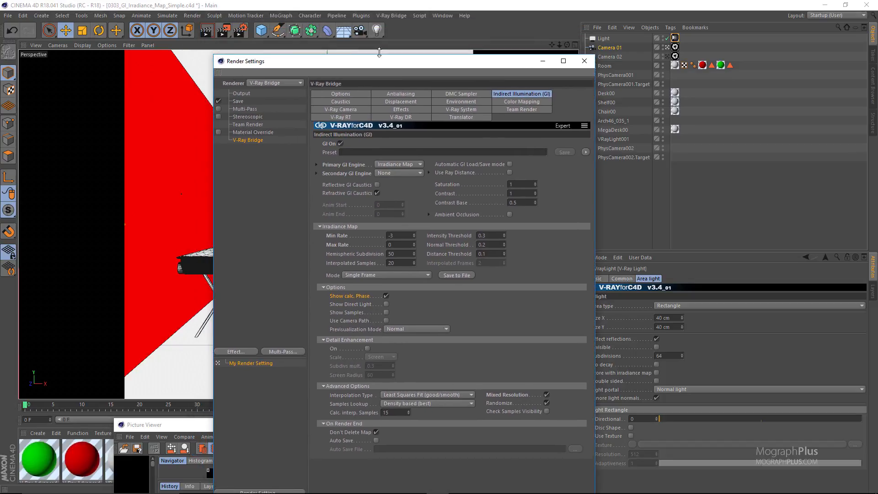
pyautogui.hotkey('shift', 'r')
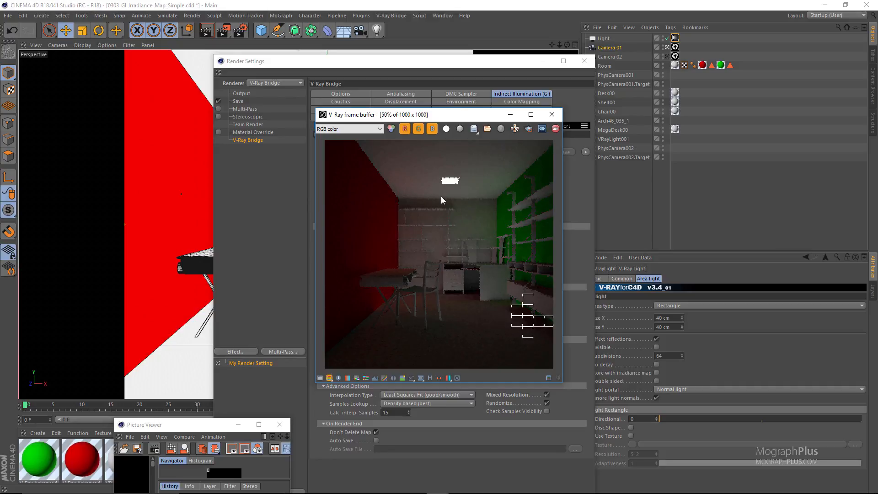
# - Stop the running render, reopen the V-Ray frame buffer and render the scene again with the current Irradiance Map settings
pyautogui.click(554, 128)
pyautogui.click(551, 115)
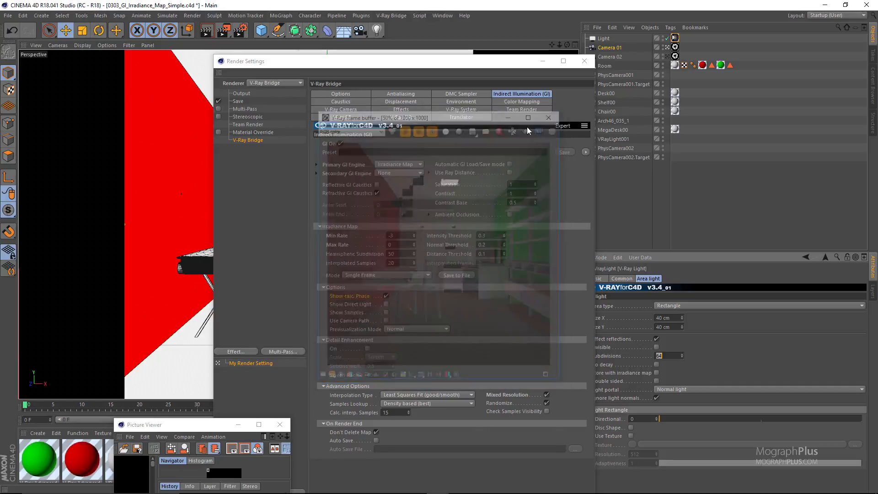
pyautogui.moveTo(394, 244); pyautogui.dragTo(371, 245)
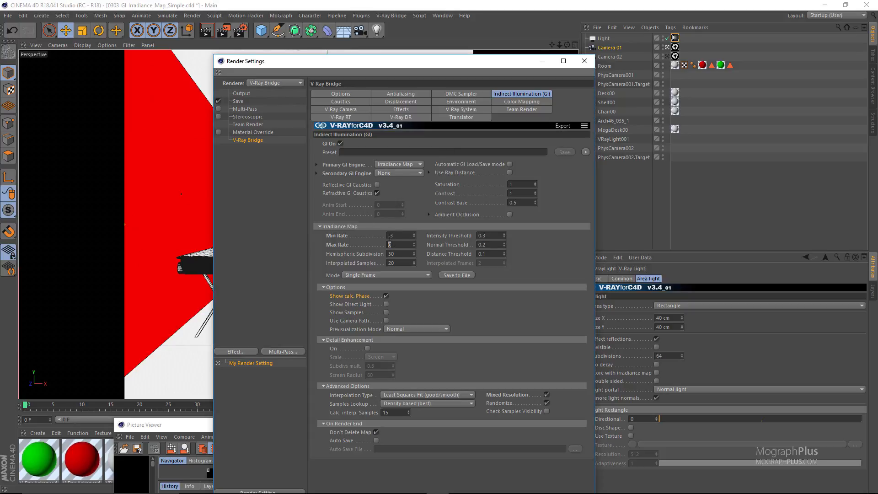
pyautogui.click(396, 17)
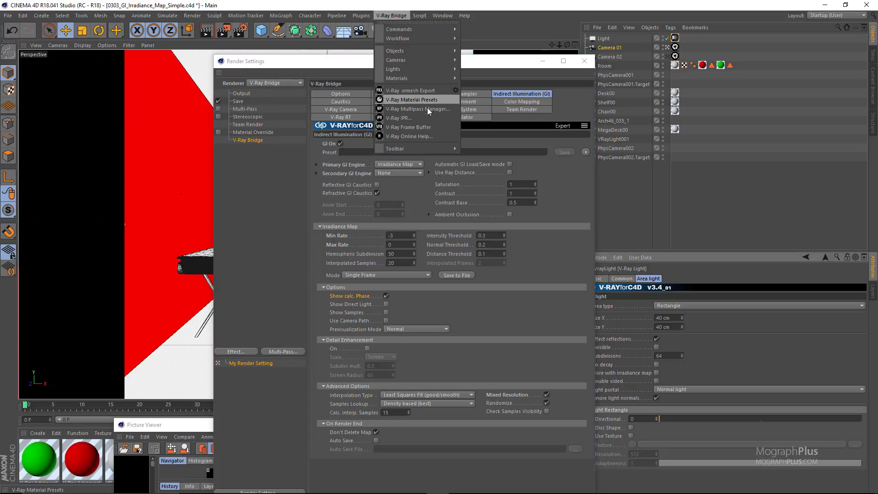
pyautogui.click(419, 127)
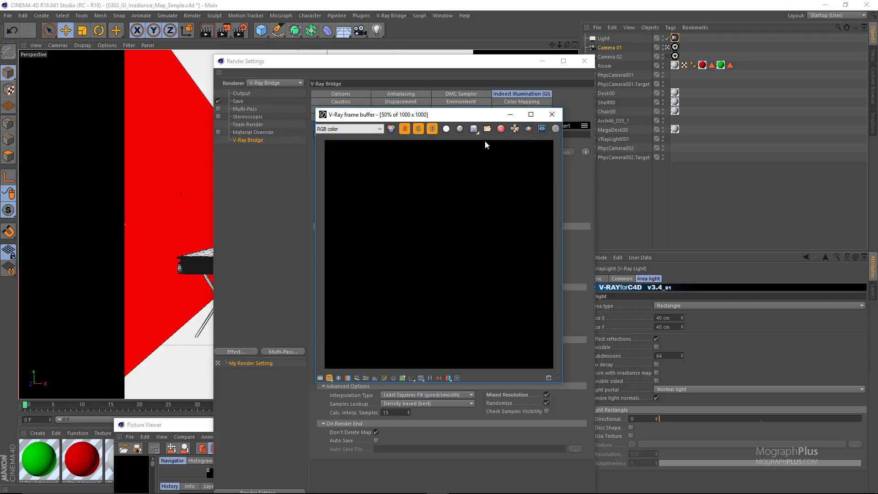
pyautogui.click(223, 33)
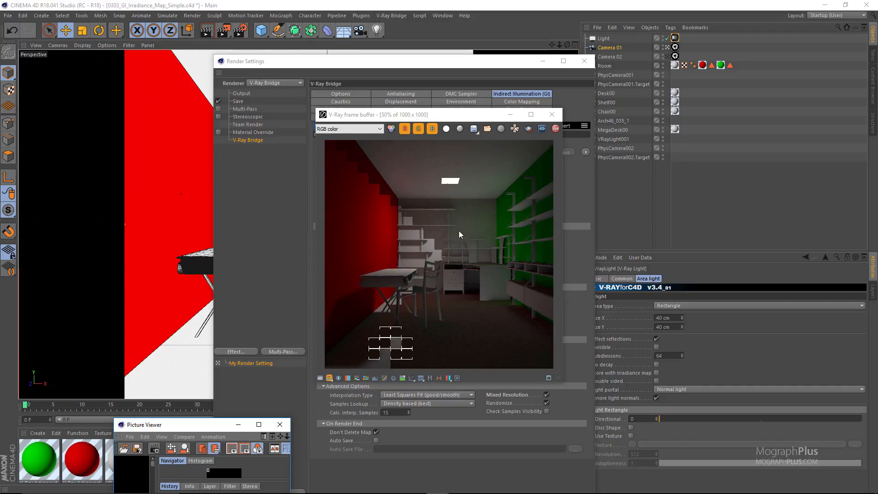
# - Maximize the V-Ray frame buffer and view the finished render at 100%
pyautogui.moveTo(416, 118)
pyautogui.mouseDown()
pyautogui.moveTo(528, 108)
pyautogui.moveTo(438, 106)
pyautogui.mouseUp()
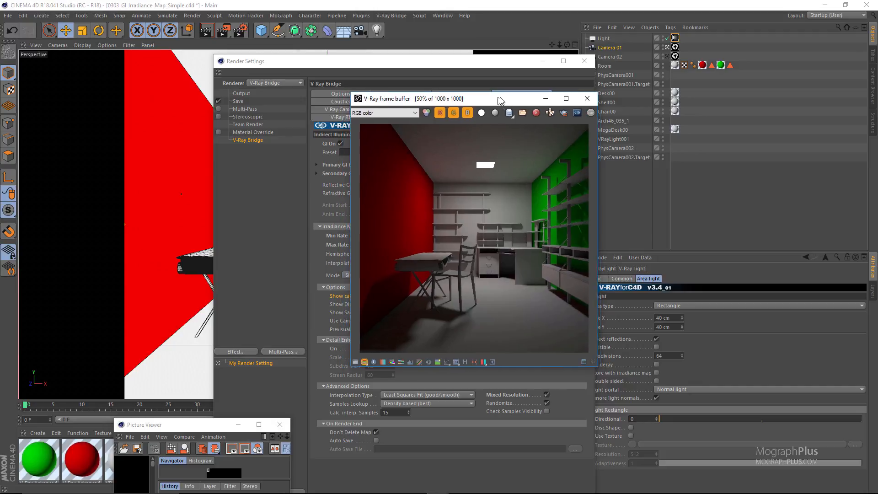
pyautogui.moveTo(491, 101); pyautogui.dragTo(548, 99)
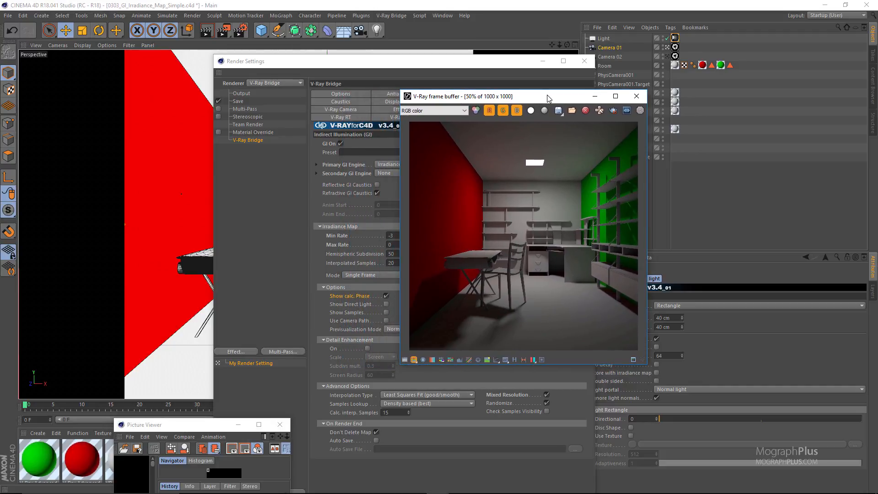
pyautogui.doubleClick(548, 98)
pyautogui.doubleClick(519, 151)
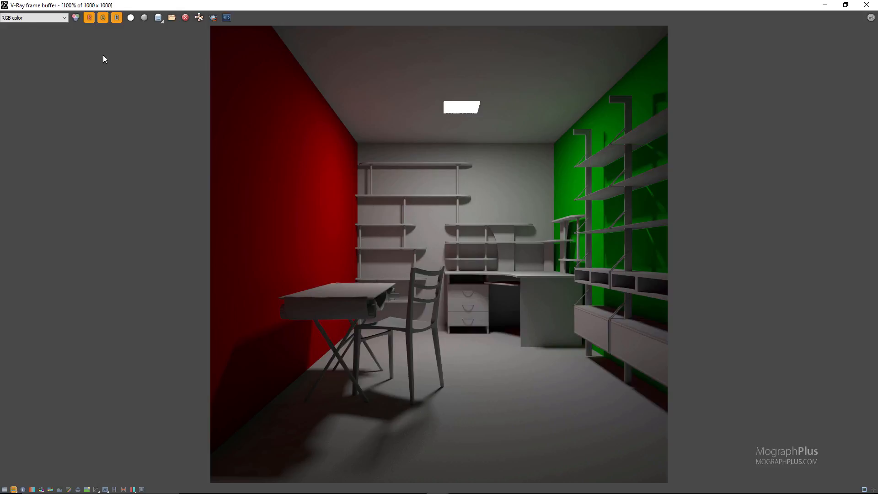
# - View the render's GI channel, return to the RGB color channel, and close the frame buffer
pyautogui.click(23, 18)
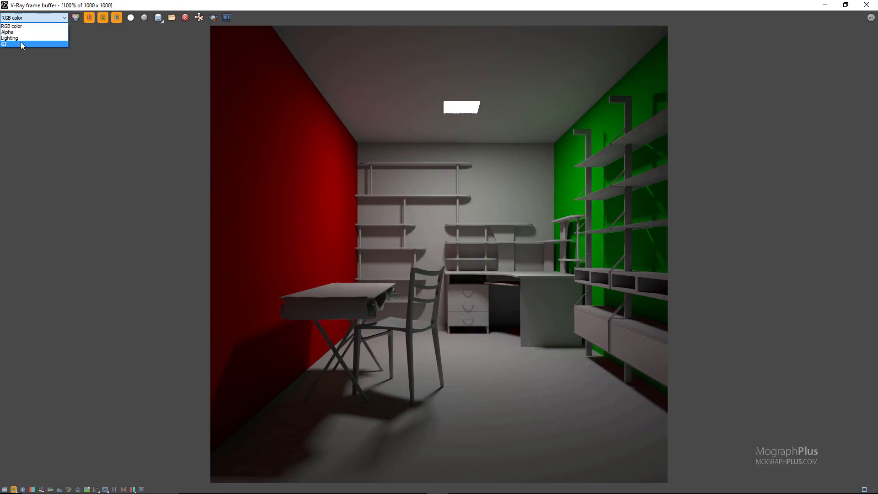
pyautogui.click(21, 44)
pyautogui.click(35, 18)
pyautogui.click(12, 26)
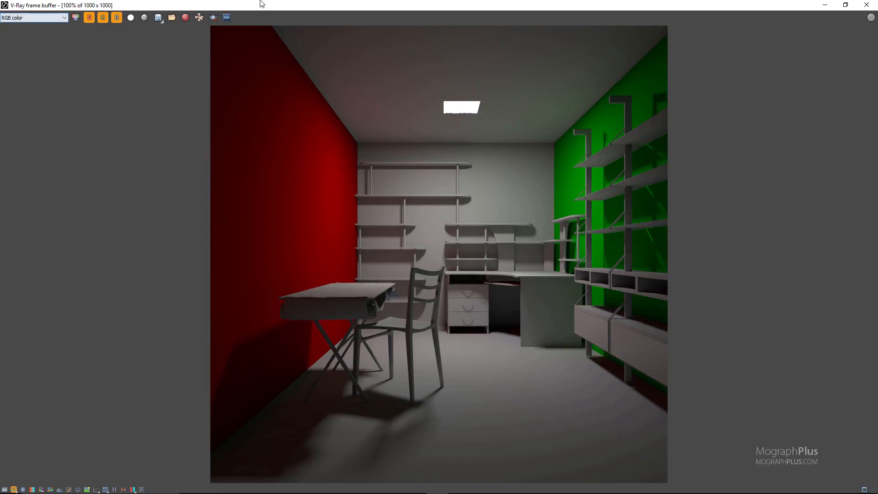
pyautogui.click(867, 5)
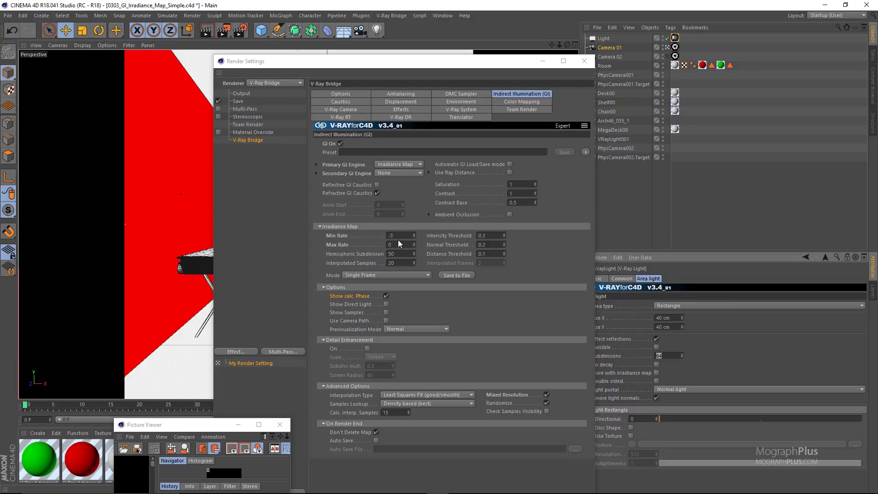
# - Try an Irradiance Map Max Rate of 1 with the Min Rate at -3
pyautogui.doubleClick(398, 244)
pyautogui.write('1')
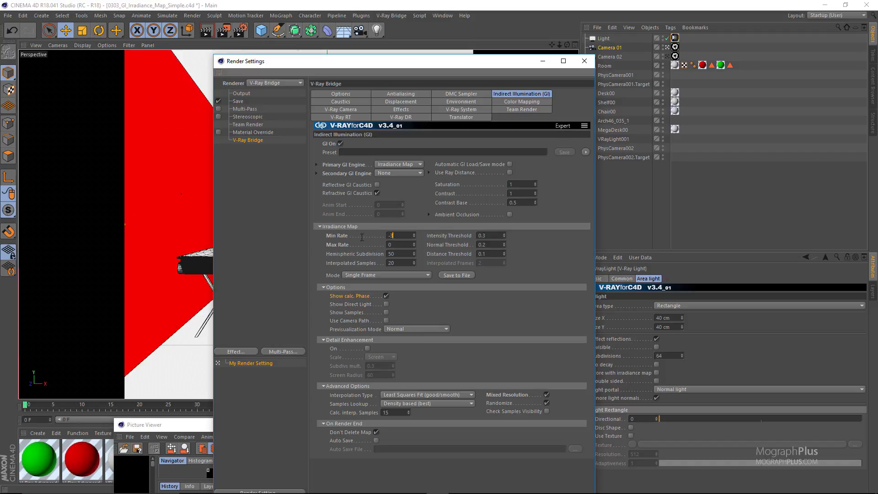
pyautogui.doubleClick(393, 235)
# - Check the V-Ray Options and DMC Sampler settings, and return to the Indirect Illumination (GI) settings
pyautogui.click(349, 94)
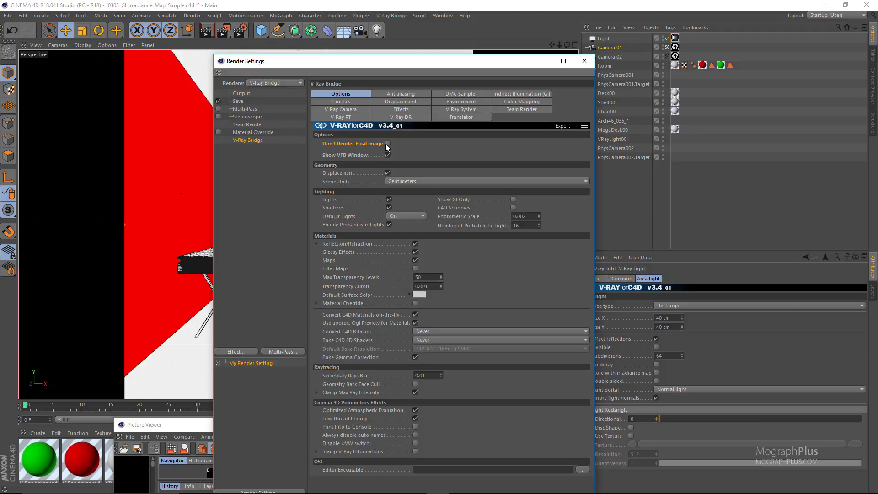
pyautogui.click(458, 94)
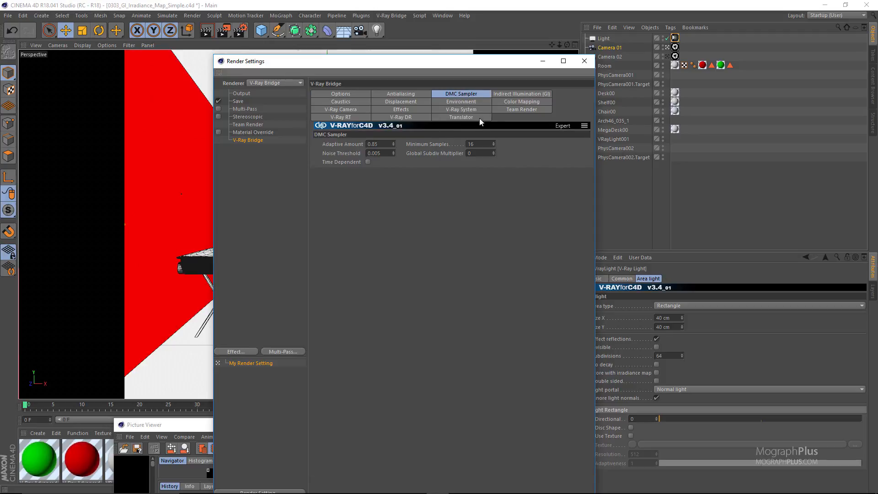
pyautogui.click(493, 95)
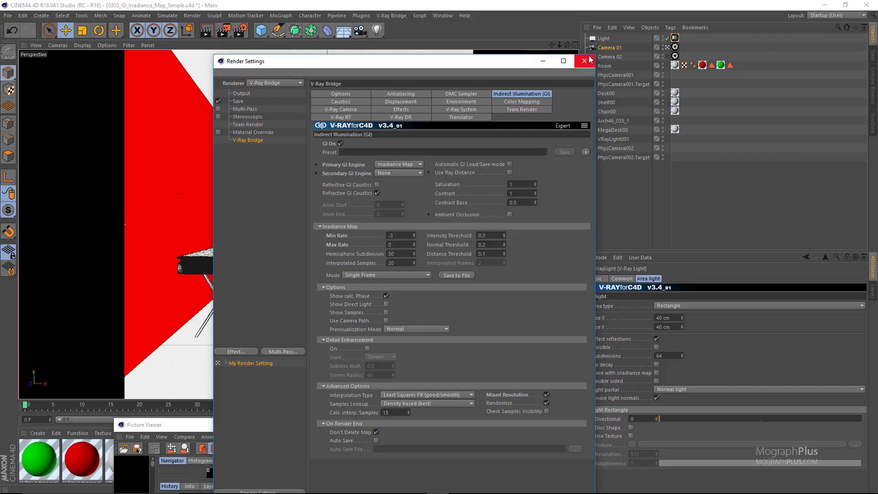
# - Try Irradiance Map Min and Max Rates of -7 and -4, and set them to -3 and 0
pyautogui.click(401, 235)
pyautogui.write('7-4')
pyautogui.click(401, 237)
pyautogui.press('BackSpace')
pyautogui.write('3')
pyautogui.press('Tab')
pyautogui.write('0')
# - Reopen the V-Ray frame buffer, show its render history, and load the saved render labelled -7,-4
pyautogui.click(391, 15)
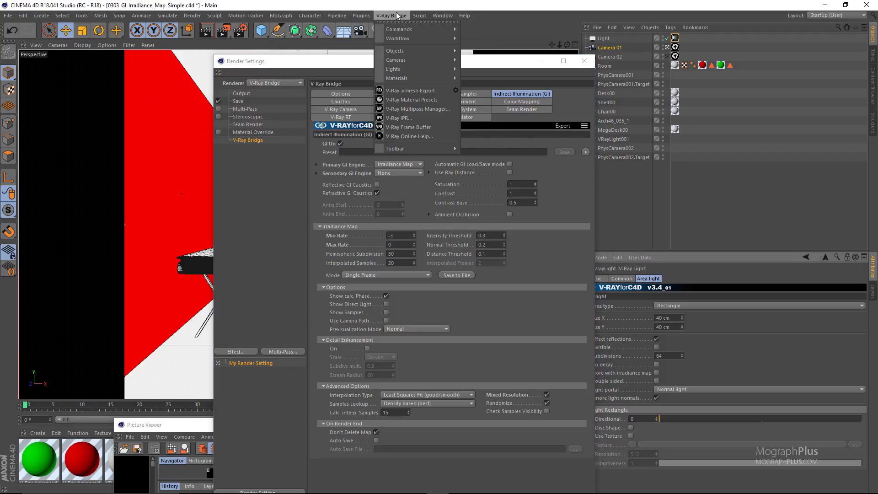
pyautogui.click(427, 127)
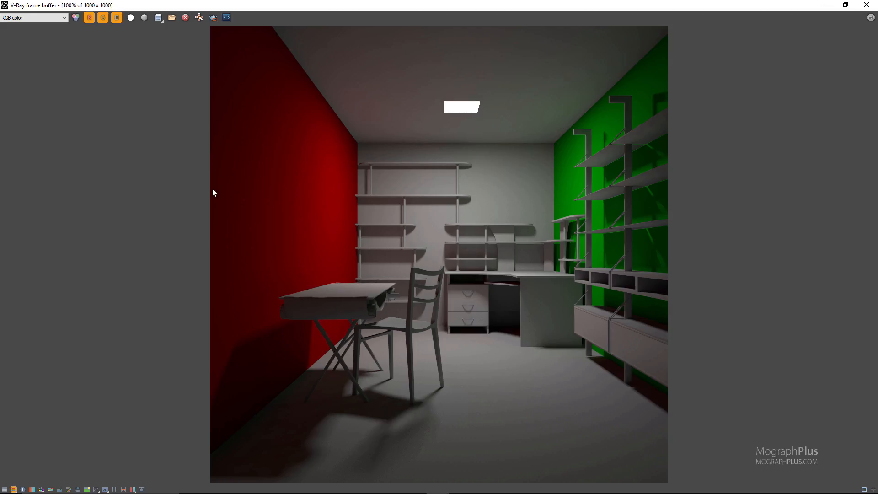
pyautogui.click(114, 489)
pyautogui.click(92, 346)
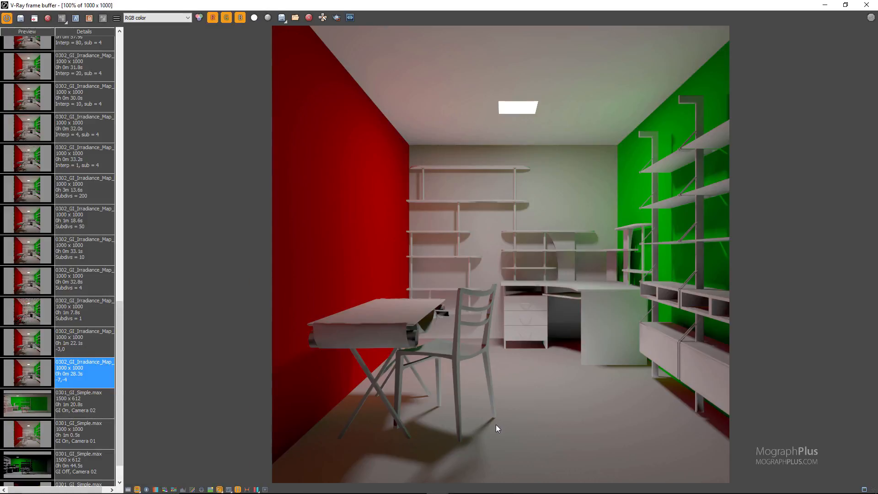
# - Examine the table, chair, drawers and floor shadows up close in the -7,-4 render for GI detail and artifacts
pyautogui.scroll(1, 432, 449)
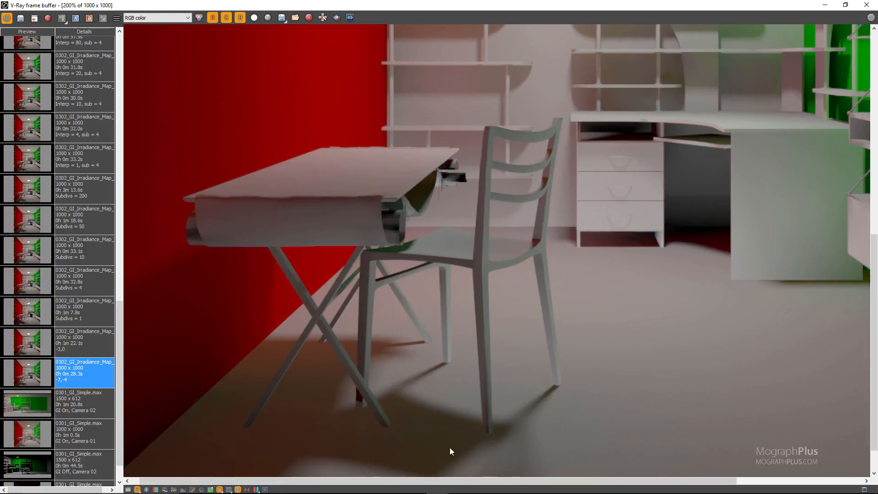
pyautogui.moveTo(451, 455); pyautogui.dragTo(485, 367, button='middle')
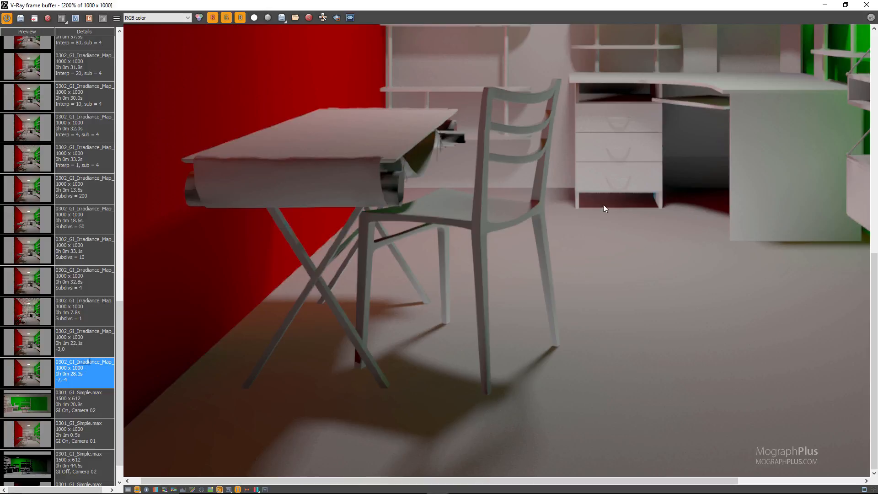
pyautogui.moveTo(602, 205); pyautogui.dragTo(447, 325, button='middle')
pyautogui.scroll(1, 607, 347)
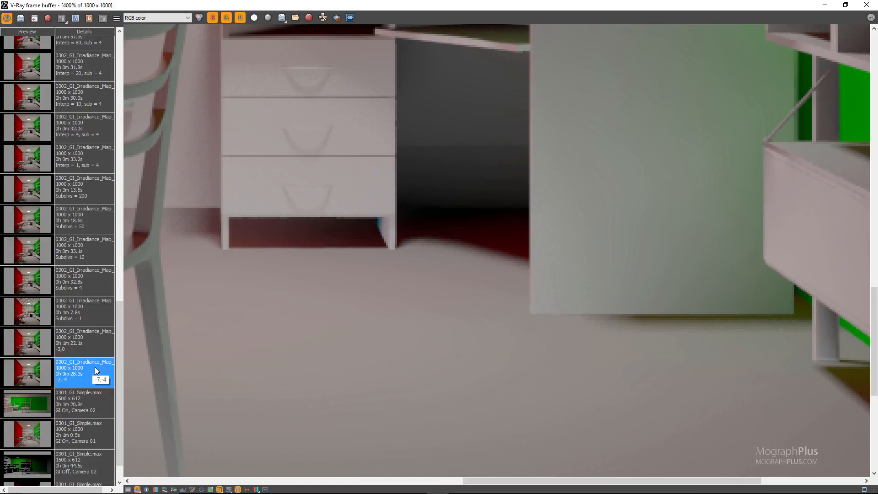
pyautogui.moveTo(318, 314); pyautogui.dragTo(433, 308, button='middle')
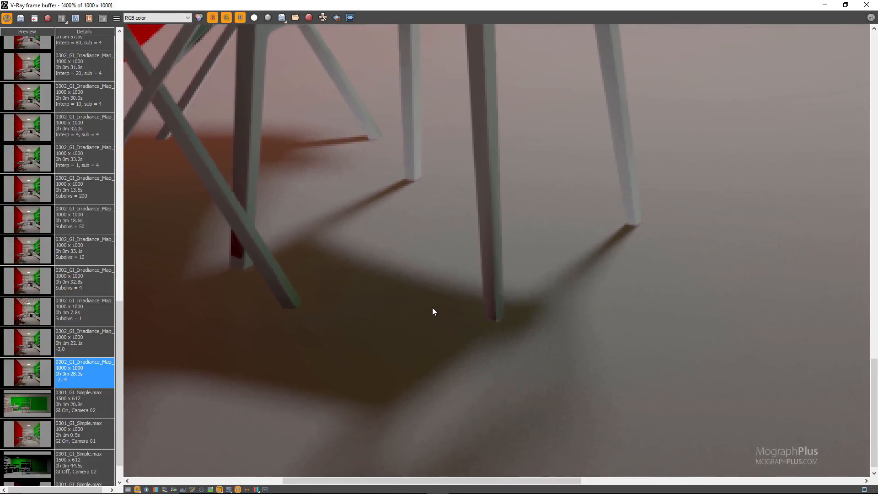
pyautogui.moveTo(273, 257); pyautogui.dragTo(429, 288, button='middle')
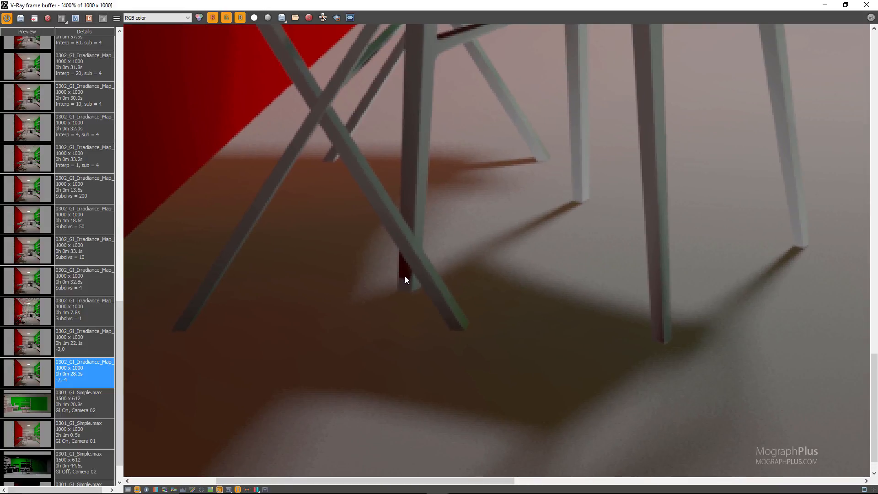
pyautogui.moveTo(484, 239); pyautogui.dragTo(454, 355, button='middle')
pyautogui.scroll(-2, 460, 315)
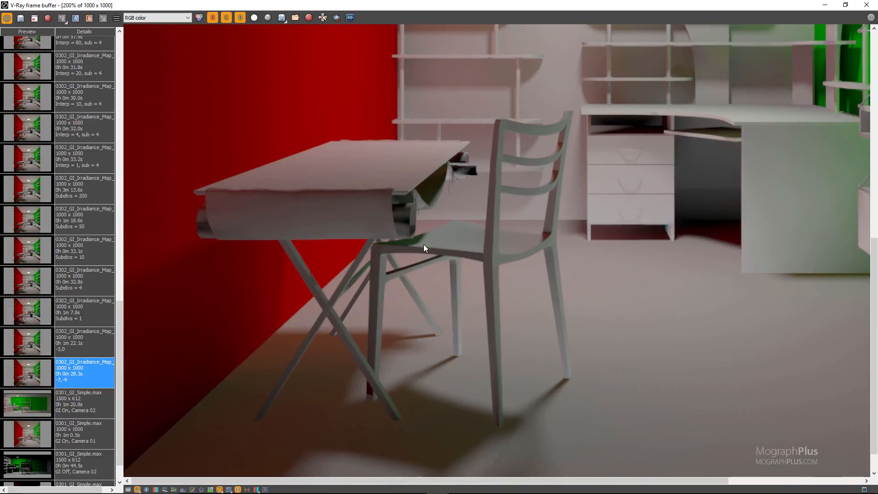
pyautogui.scroll(3, 408, 242)
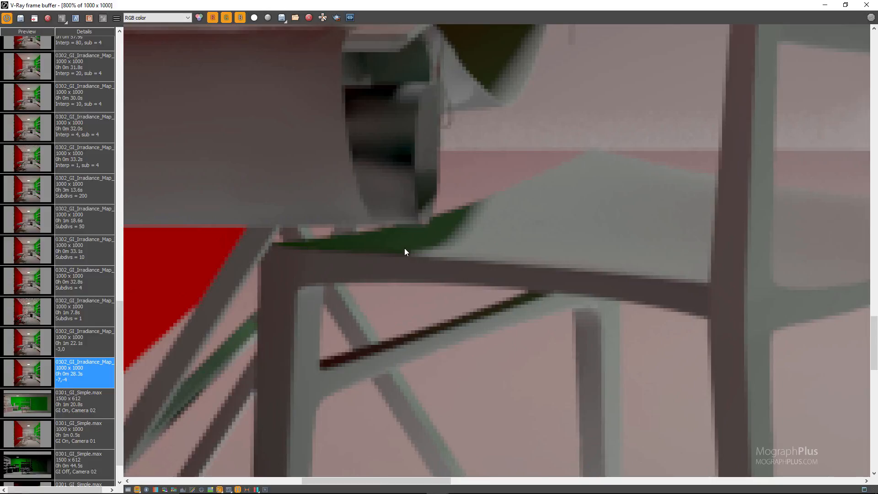
pyautogui.scroll(-2, 405, 256)
pyautogui.moveTo(386, 322); pyautogui.dragTo(385, 275, button='middle')
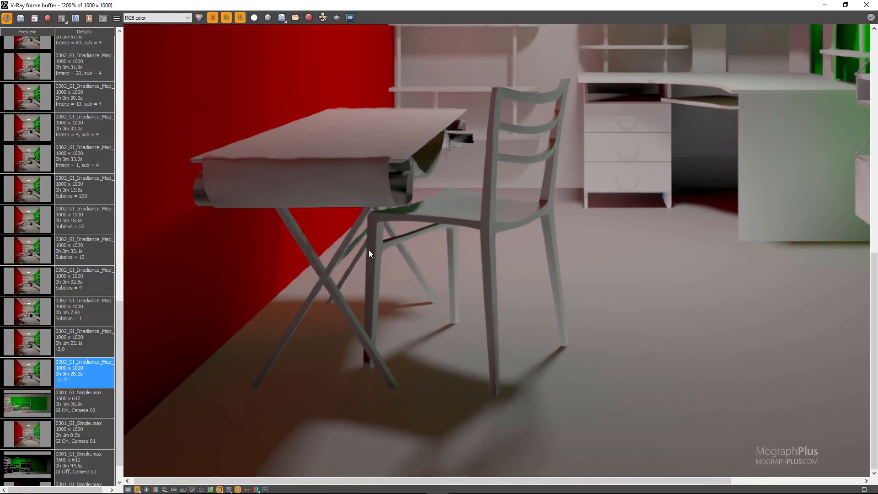
# - Load the saved -3,0 render for comparison, inspect the chair-leg shadows at 400%, and close the frame buffer
pyautogui.click(101, 350)
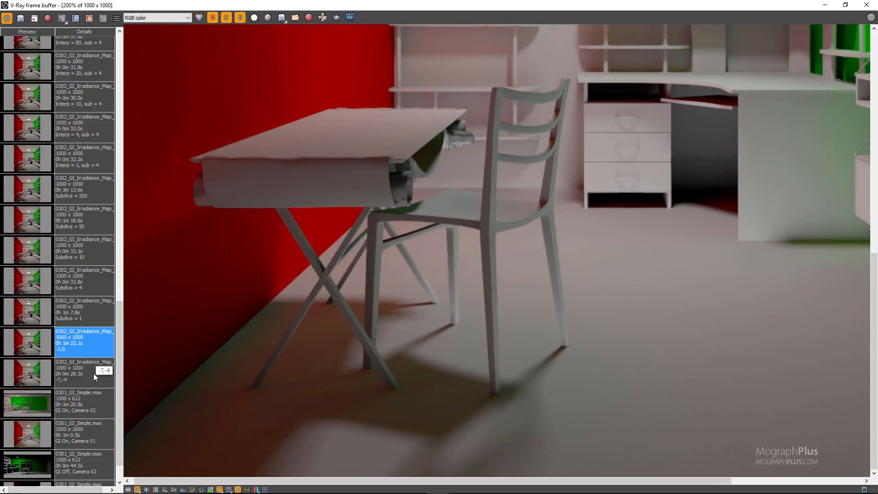
pyautogui.scroll(1, 503, 414)
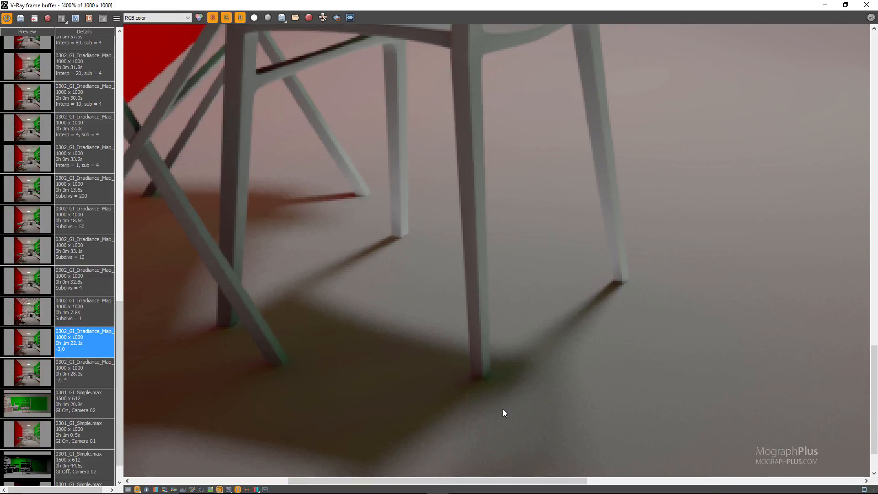
pyautogui.click(868, 5)
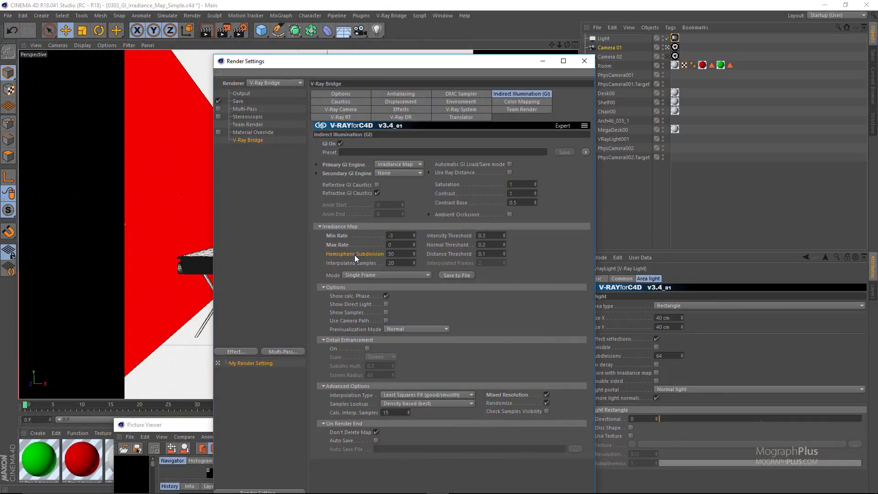
# - Point out the Hemispheric Subdivision value, and load the saved Subdivs = 1 render to examine the whole image
pyautogui.doubleClick(391, 254)
pyautogui.click(391, 15)
pyautogui.click(400, 160)
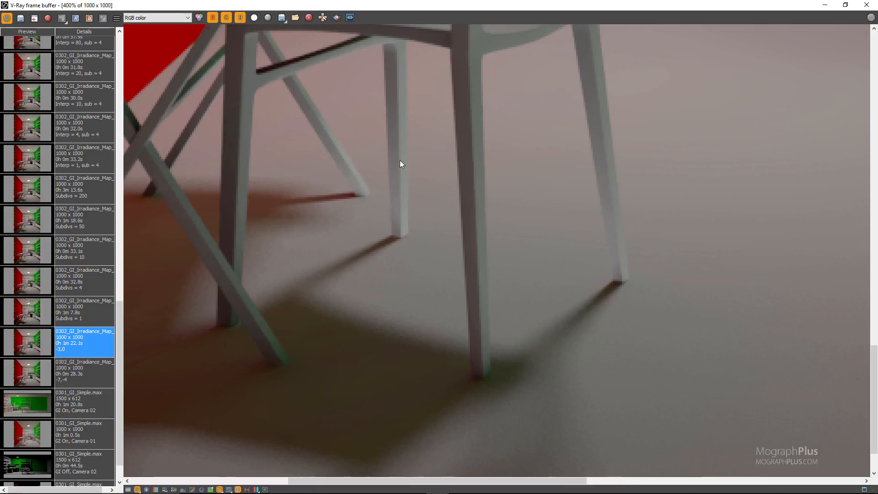
pyautogui.doubleClick(93, 315)
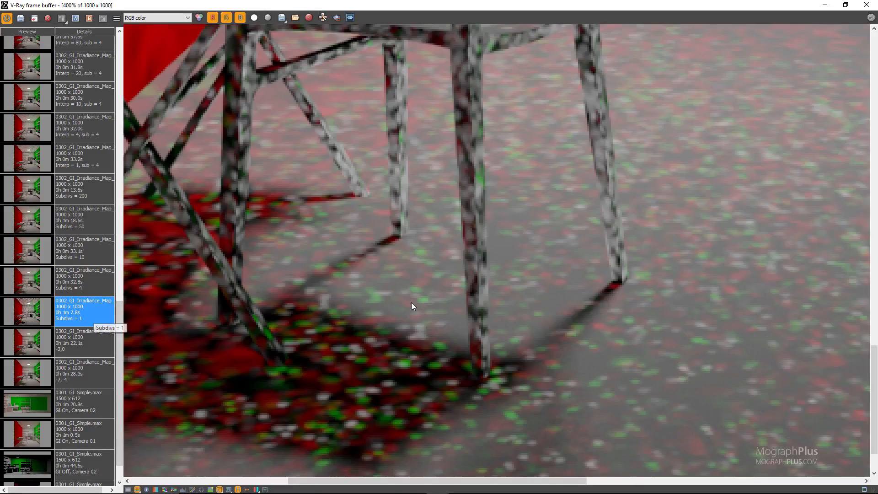
pyautogui.scroll(-2, 412, 306)
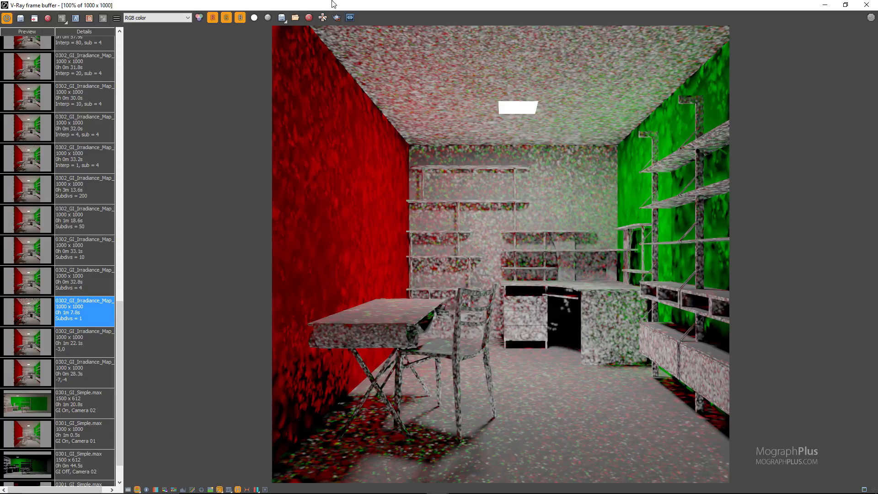
# - Check the Hemispheric Subdivision value beside the reduced frame buffer, maximize the buffer again, and select the saved Subdivs = 4 render
pyautogui.moveTo(332, 4); pyautogui.dragTo(507, 37)
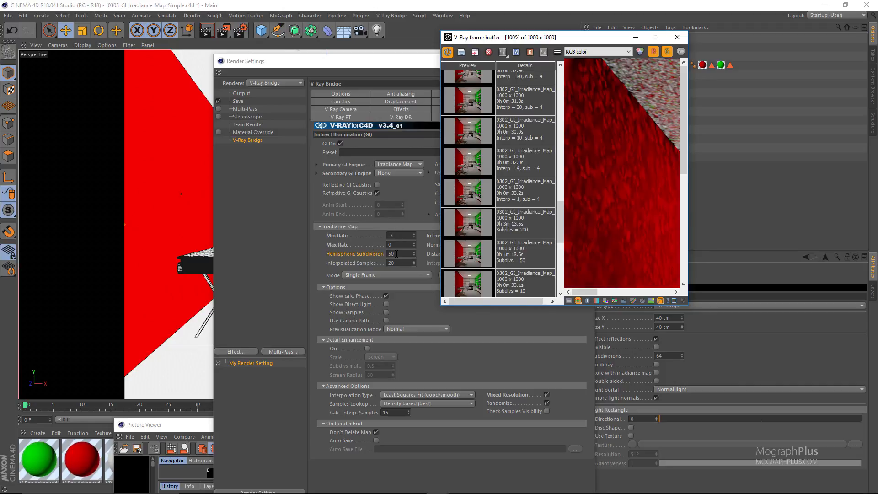
pyautogui.click(397, 254)
pyautogui.doubleClick(584, 37)
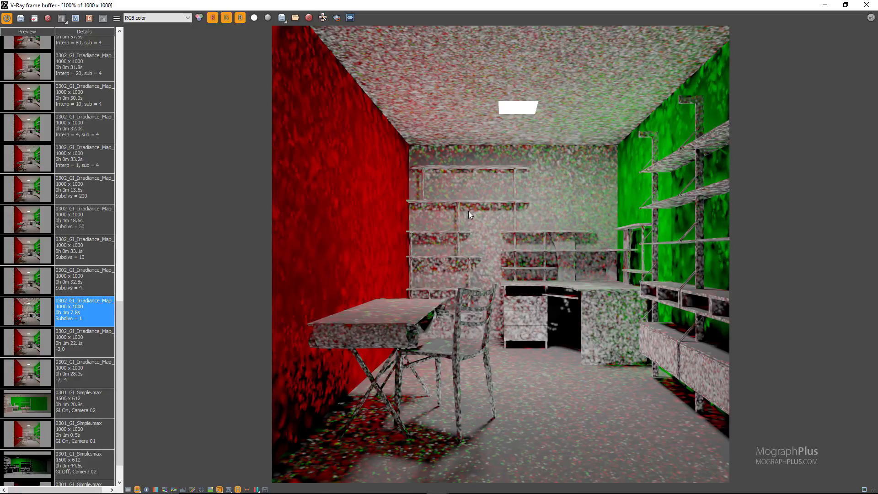
pyautogui.click(94, 291)
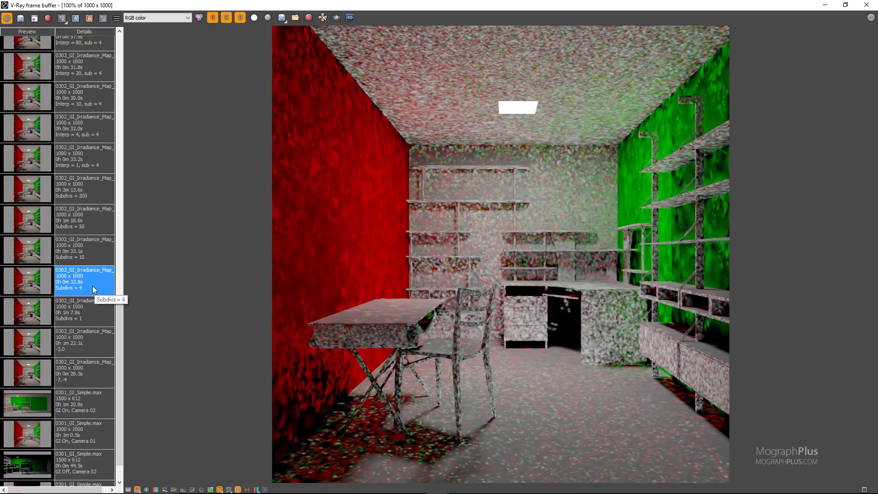
# - Load the saved Subdivs = 4 and Subdivs = 10 renders and switch the displayed channel to VRayGlobalIllumination
pyautogui.doubleClick(93, 287)
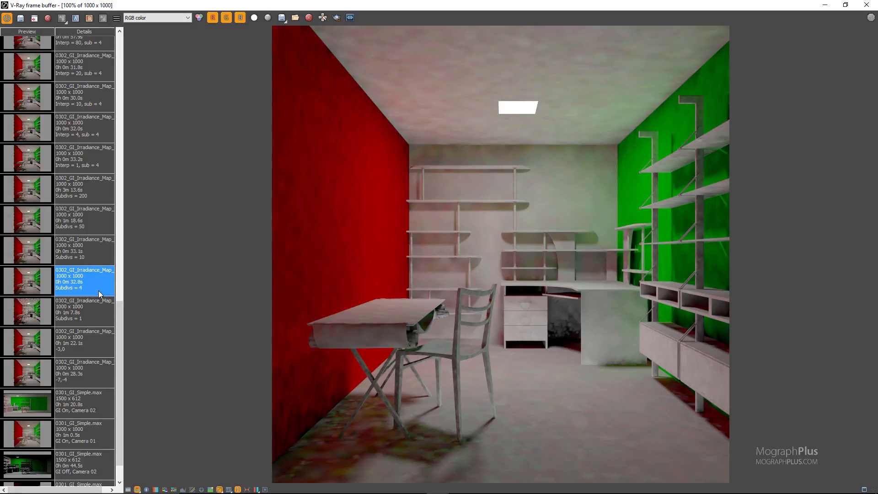
pyautogui.click(95, 252)
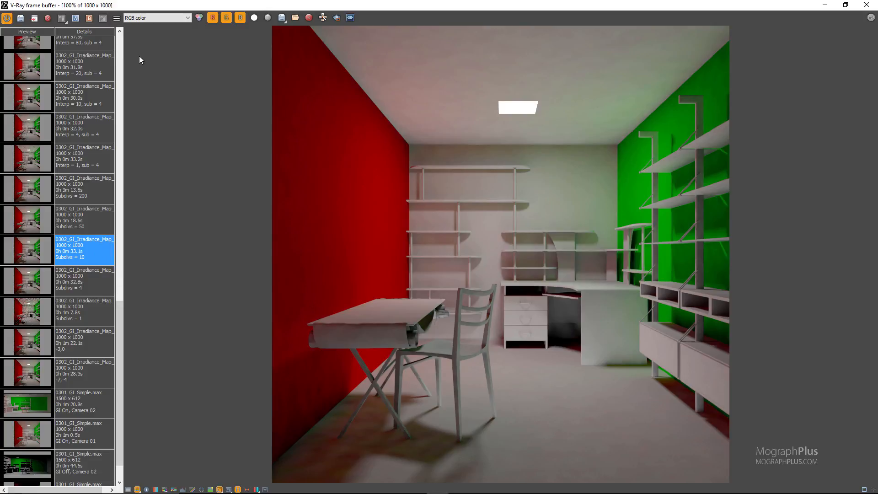
pyautogui.click(186, 17)
pyautogui.click(151, 25)
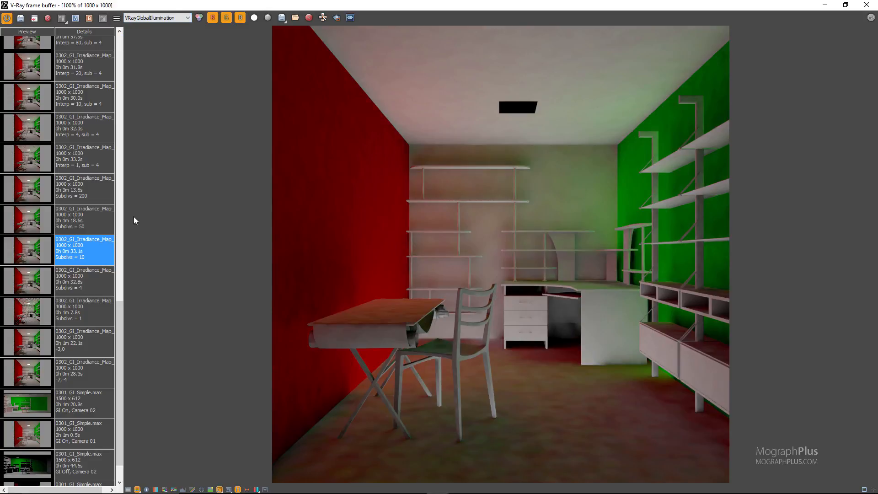
# - Compare the Subdivs = 10 and Subdivs = 50 renders in the global illumination channel, and switch back to RGB color
pyautogui.click(100, 284)
pyautogui.click(99, 265)
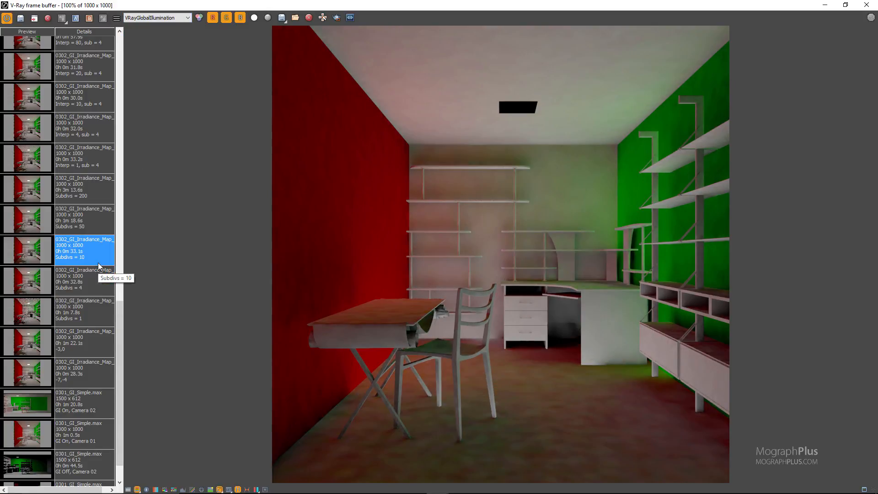
pyautogui.click(90, 227)
pyautogui.click(174, 18)
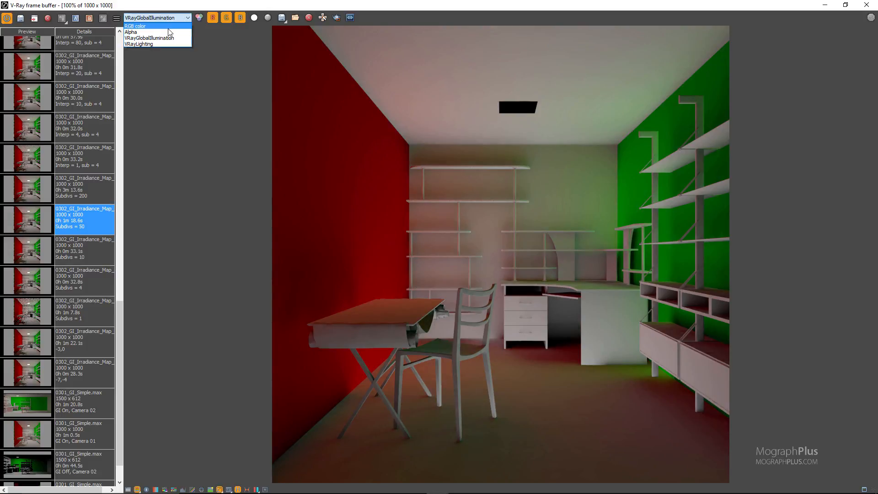
pyautogui.click(169, 26)
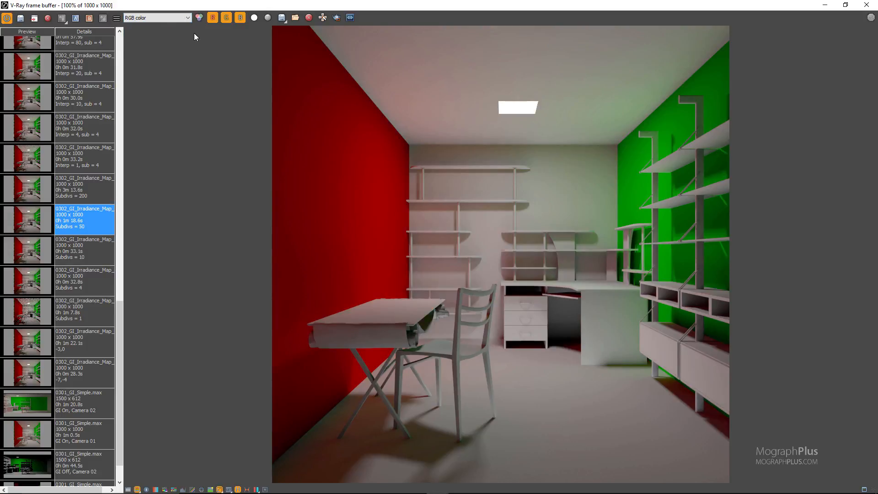
# - Recheck the Subdivs = 50 render against Subdivs = 10 in the VRayGlobalIllumination channel, and restore the RGB color view
pyautogui.click(166, 16)
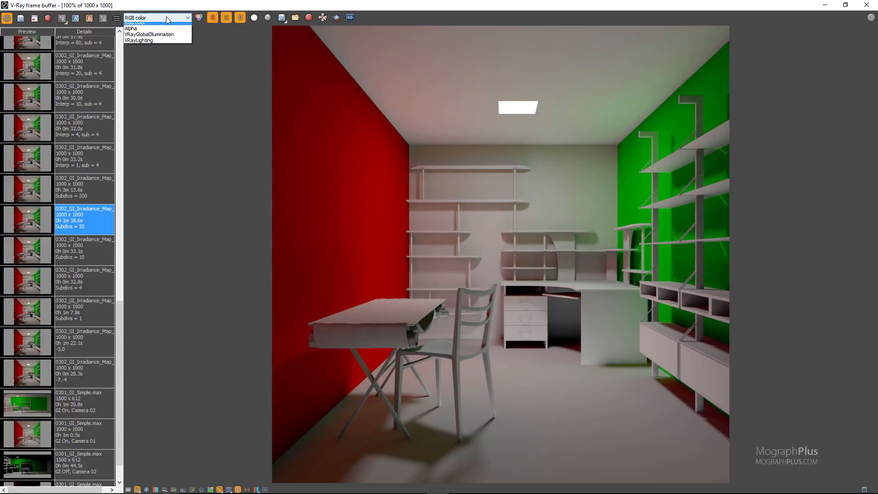
pyautogui.click(157, 37)
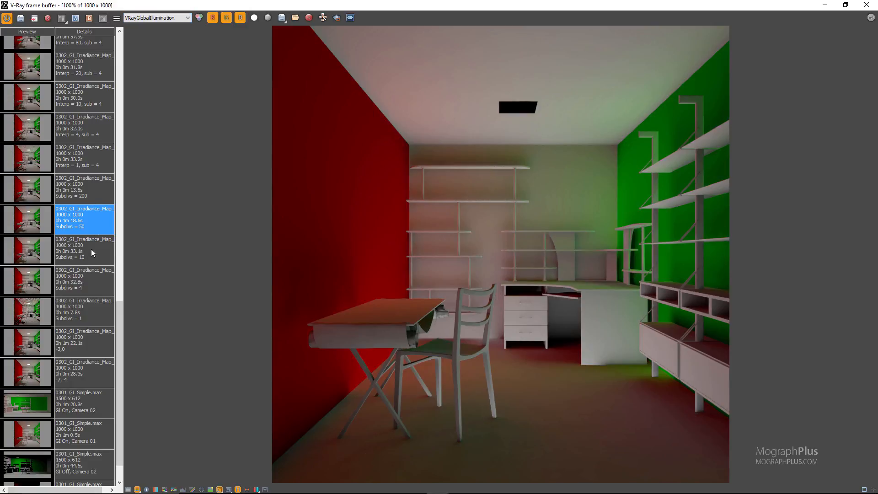
pyautogui.click(89, 252)
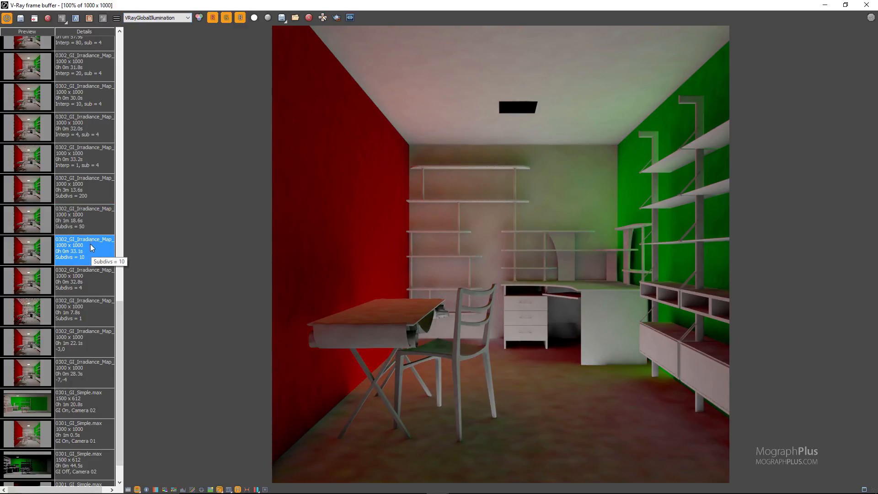
pyautogui.click(91, 217)
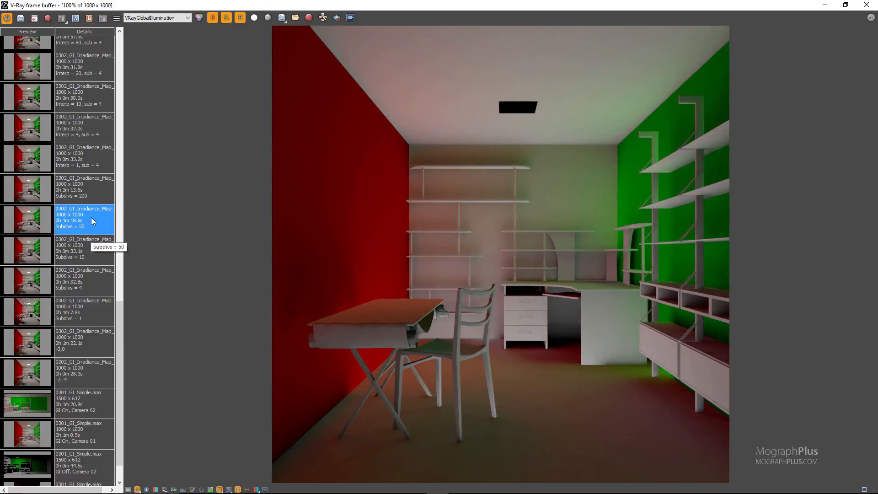
pyautogui.click(165, 17)
pyautogui.click(163, 29)
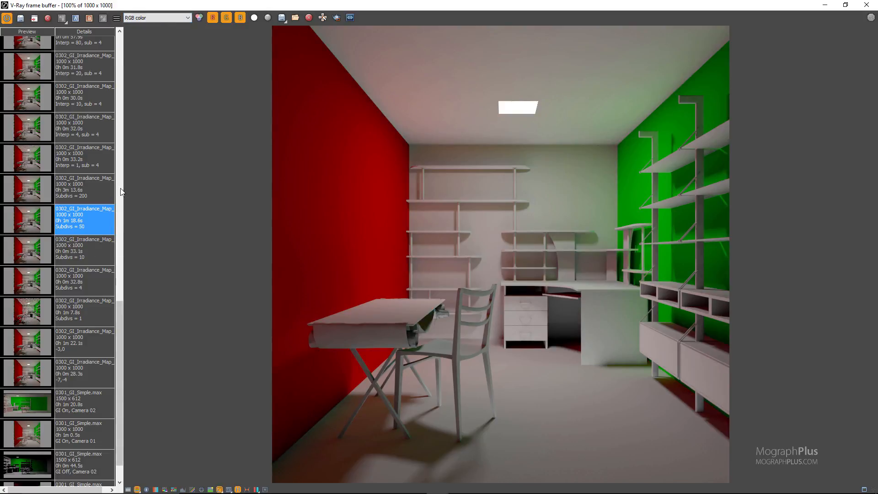
# - Load the Subdivs = 200 render in the VRayGlobalIllumination channel and compare its chair-leg shadows with Subdivs = 50 at 400%
pyautogui.click(94, 196)
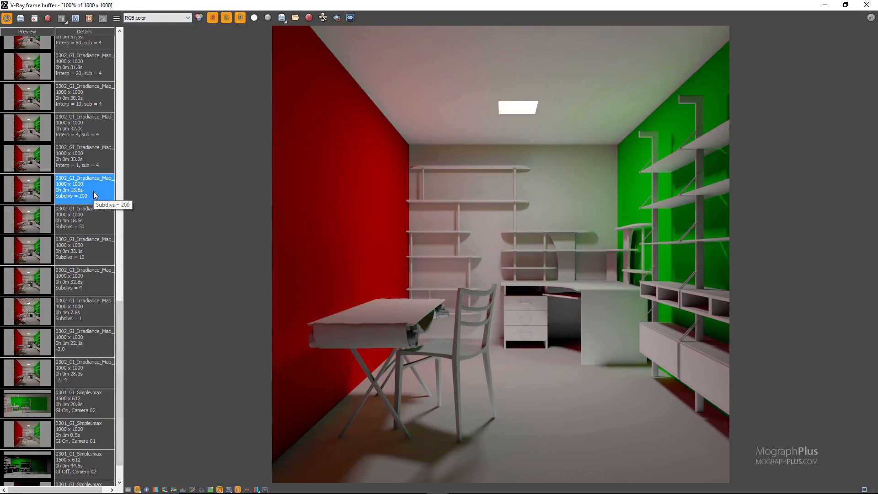
pyautogui.click(188, 18)
pyautogui.click(147, 39)
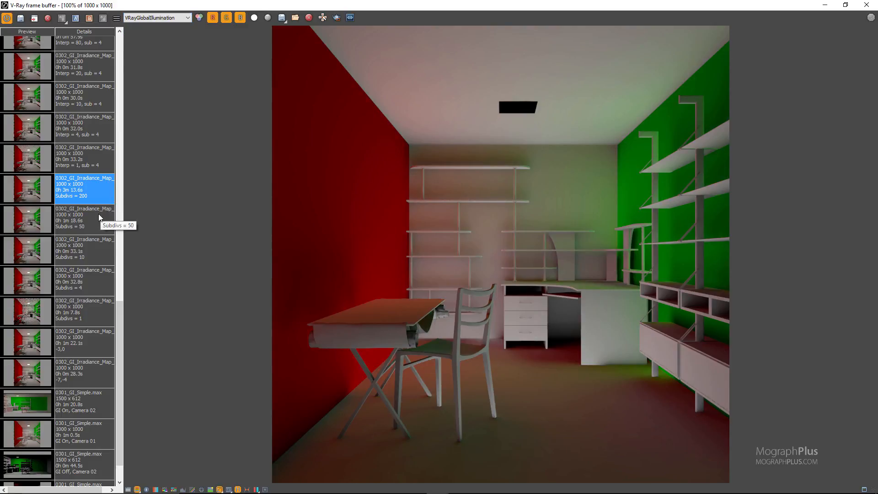
pyautogui.scroll(2, 415, 437)
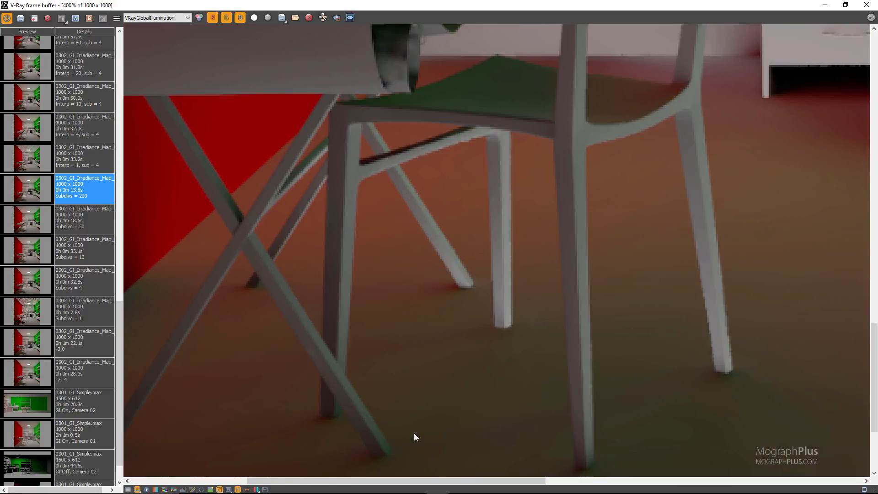
pyautogui.moveTo(413, 433); pyautogui.dragTo(380, 323, button='middle')
pyautogui.click(92, 221)
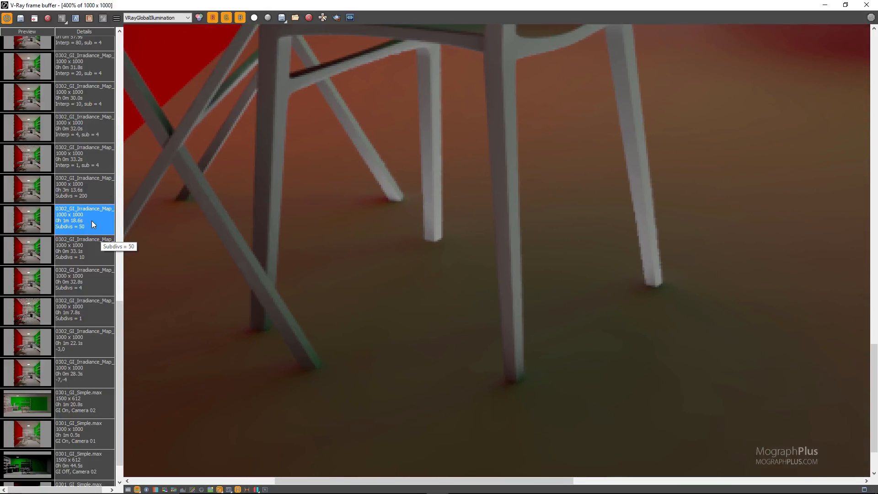
# - Show the whole Subdivs = 200 render in RGB color, and close the frame buffer
pyautogui.doubleClick(85, 189)
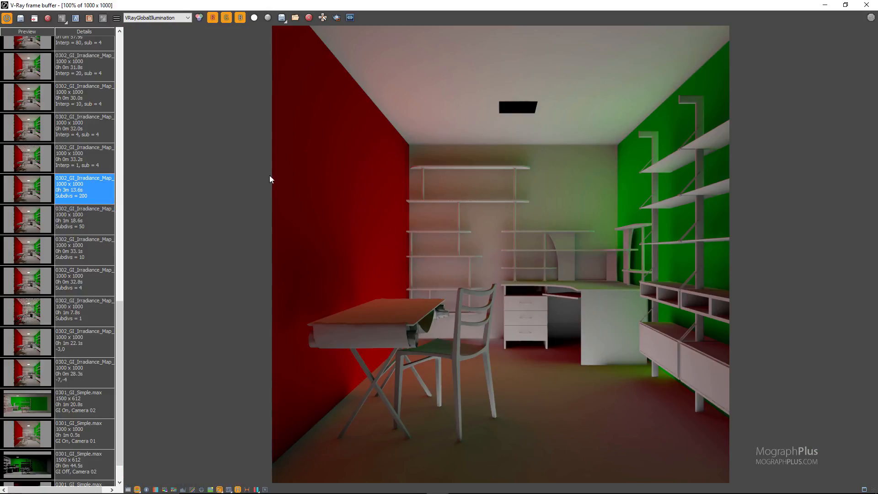
pyautogui.click(156, 18)
pyautogui.click(156, 30)
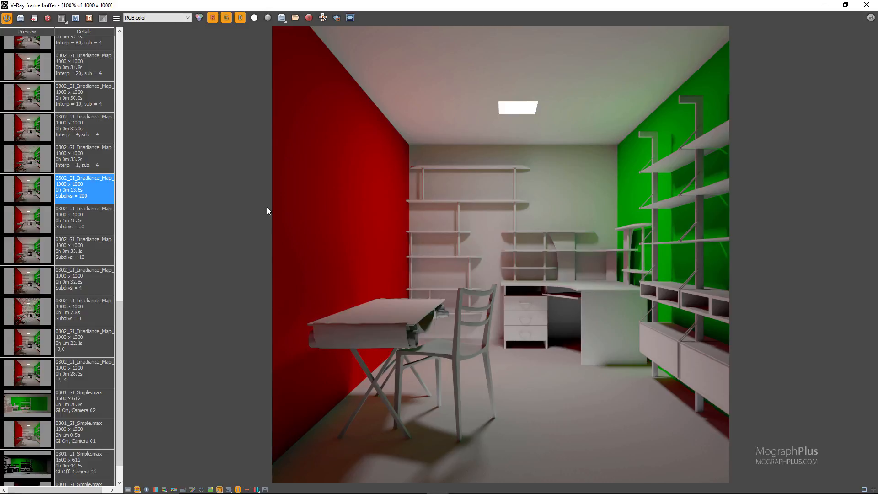
pyautogui.click(864, 5)
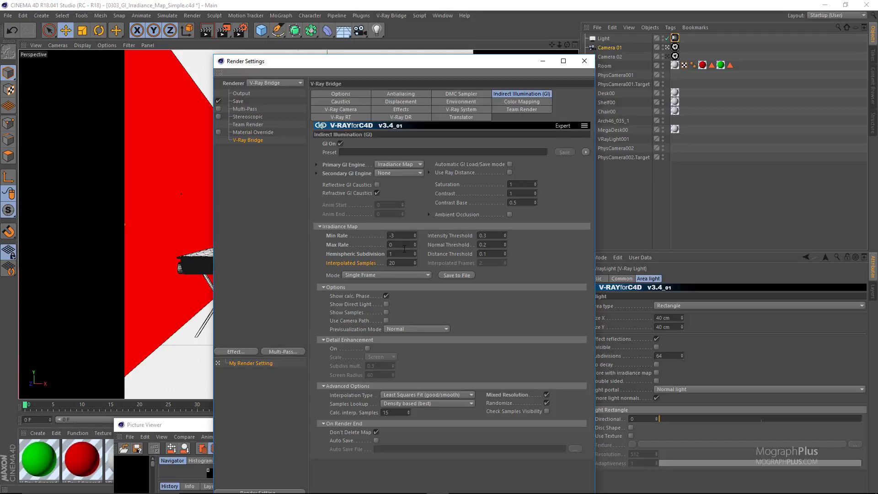
# - Set the Irradiance Map's Hemispheric Subdivision to 4
pyautogui.moveTo(403, 254); pyautogui.dragTo(374, 256)
pyautogui.write('4')
pyautogui.doubleClick(401, 264)
# - Reopen the V-Ray frame buffer and load the saved Interp = 1, sub = 4 render
pyautogui.click(394, 16)
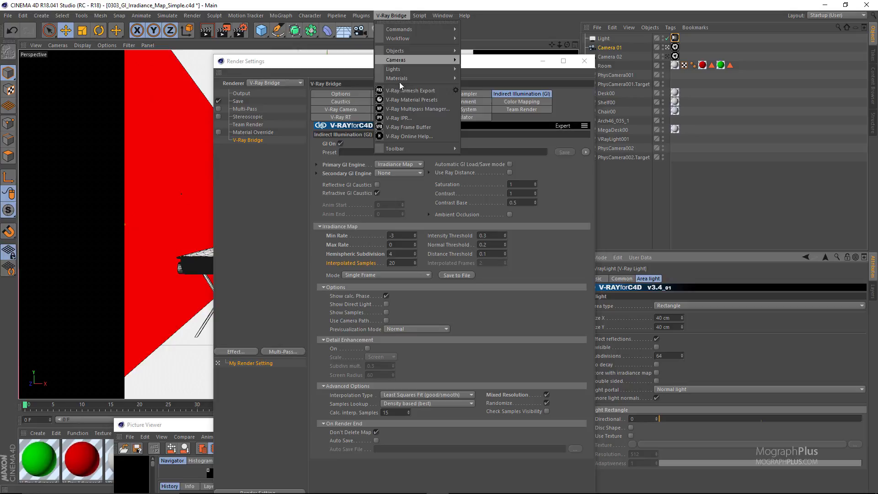
pyautogui.click(413, 127)
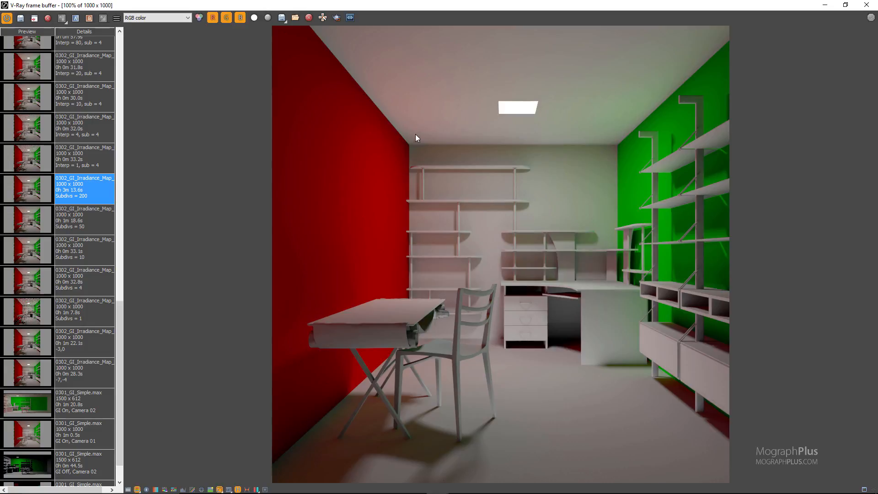
pyautogui.click(97, 163)
pyautogui.doubleClick(98, 164)
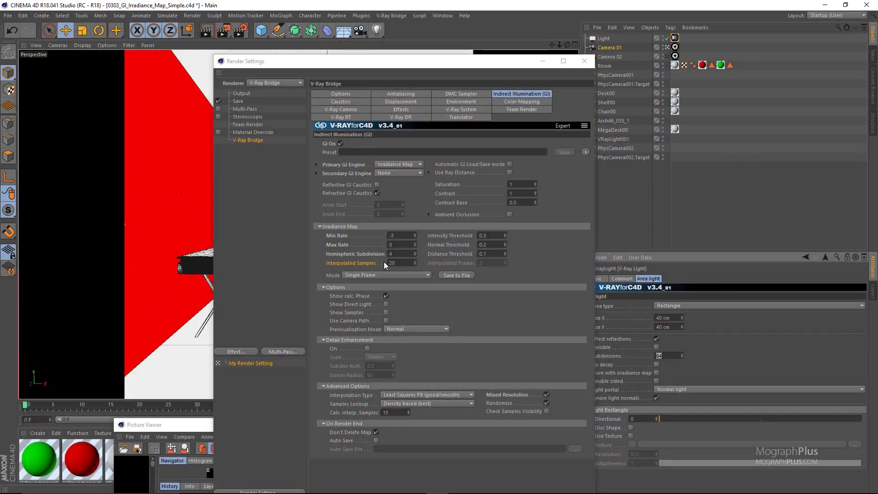
# - Enter 1 for the Irradiance Map's Interpolated Samples, and replace it with 4
pyautogui.doubleClick(392, 263)
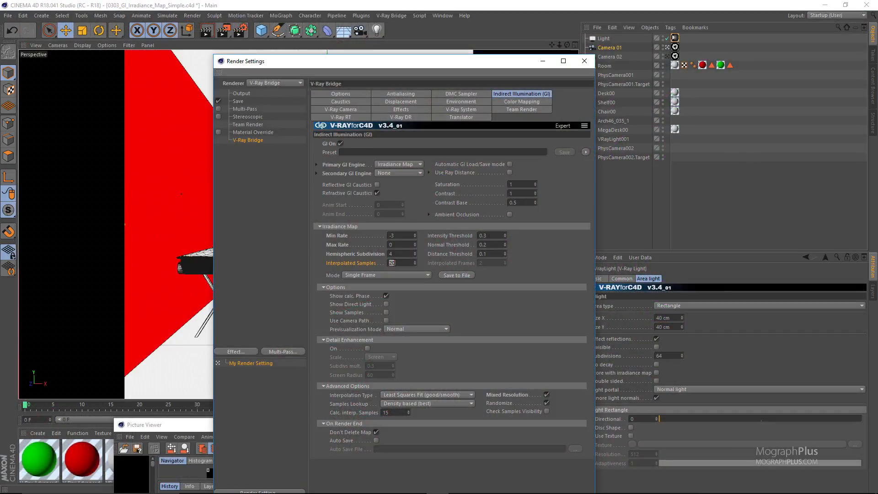
pyautogui.write('1')
pyautogui.press('Return')
pyautogui.doubleClick(394, 264)
pyautogui.write('4')
pyautogui.press('Return')
# - Reopen the V-Ray frame buffer and load the saved Interp = 4, sub = 4 render
pyautogui.click(399, 17)
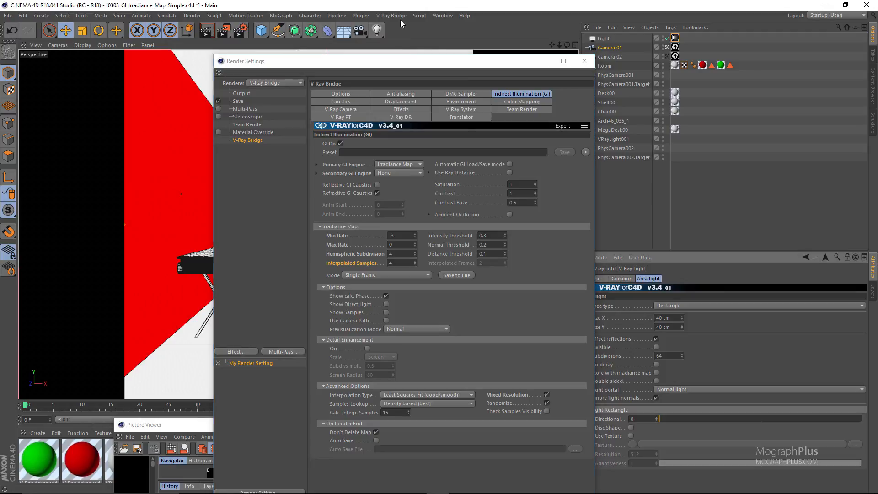
pyautogui.click(398, 17)
pyautogui.click(408, 127)
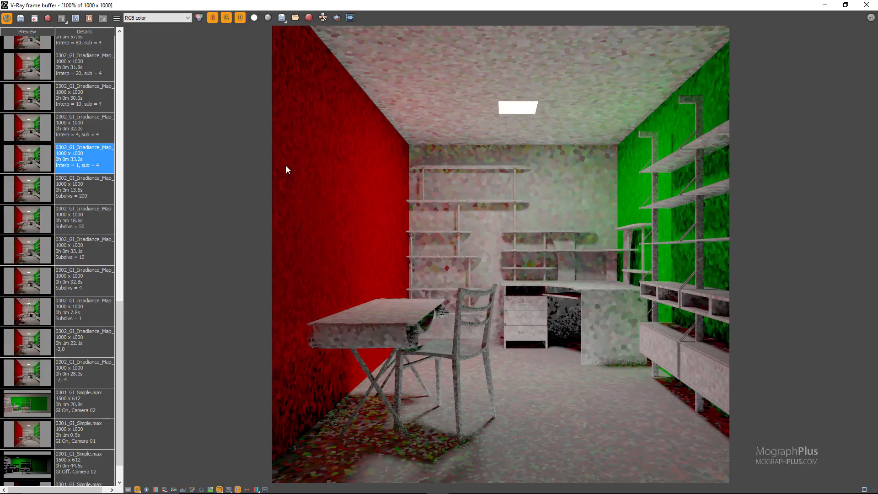
pyautogui.click(86, 134)
# - Compare the saved sub = 4 renders in increasing order of interpolation: Interp = 1, 4, 10, 20 and 80
pyautogui.scroll(4, 71, 296)
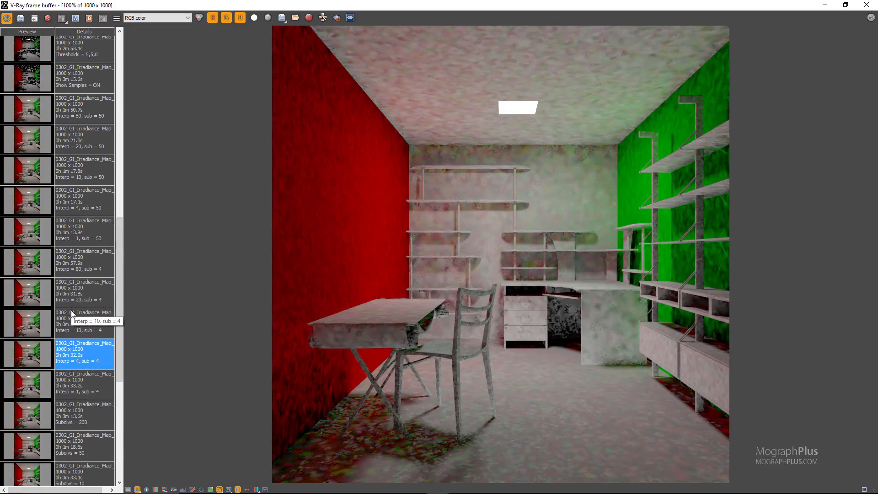
pyautogui.doubleClick(88, 391)
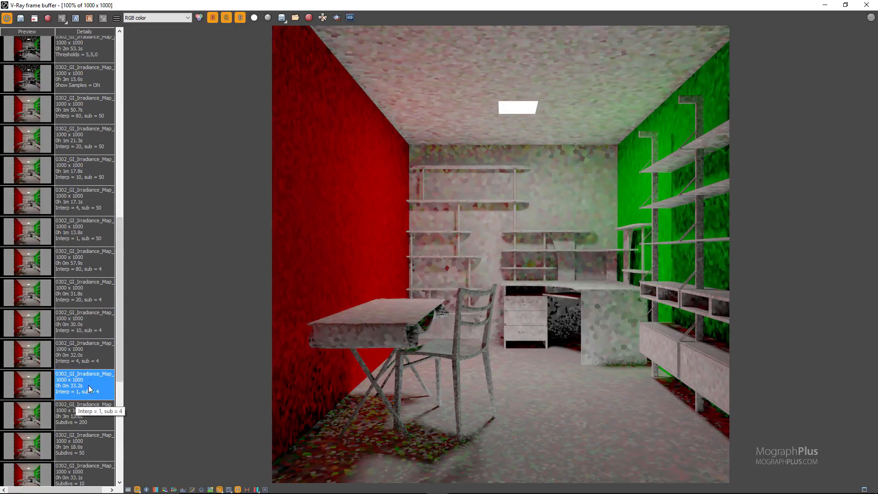
pyautogui.doubleClick(91, 365)
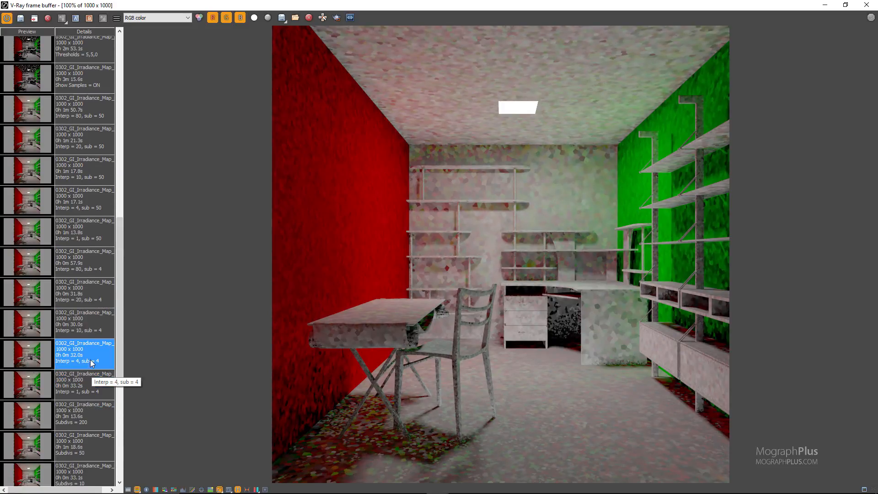
pyautogui.doubleClick(103, 327)
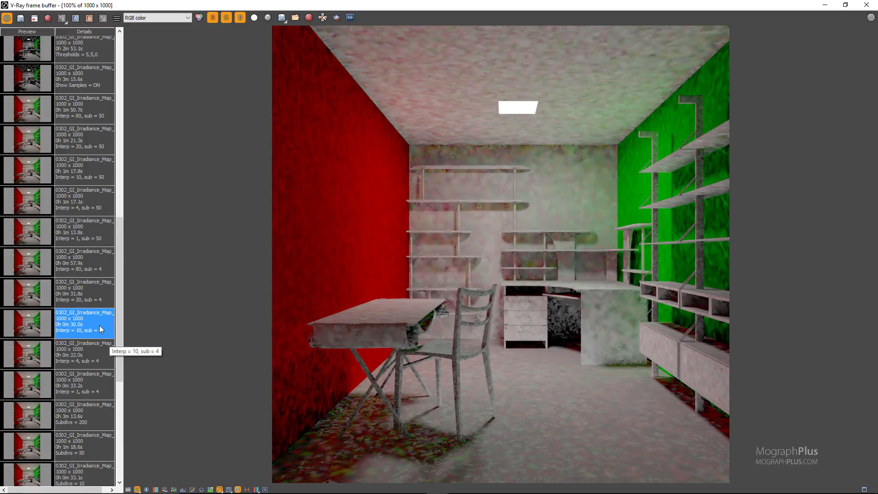
pyautogui.doubleClick(96, 300)
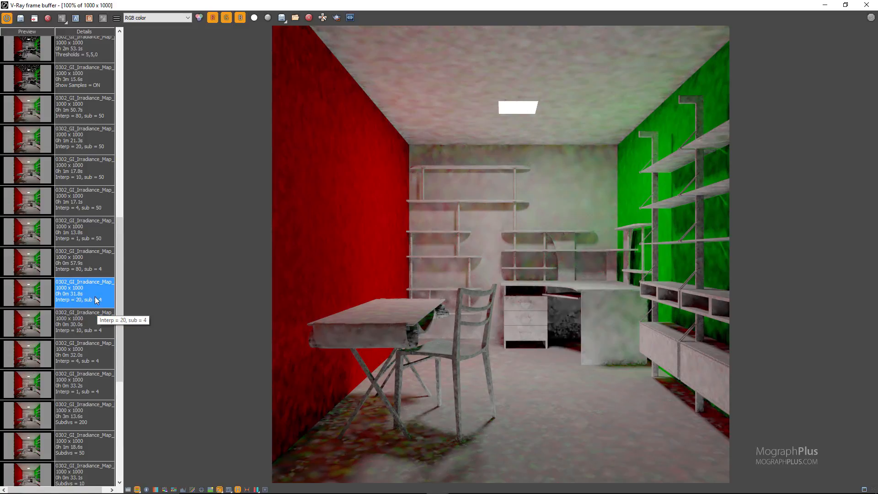
pyautogui.doubleClick(93, 272)
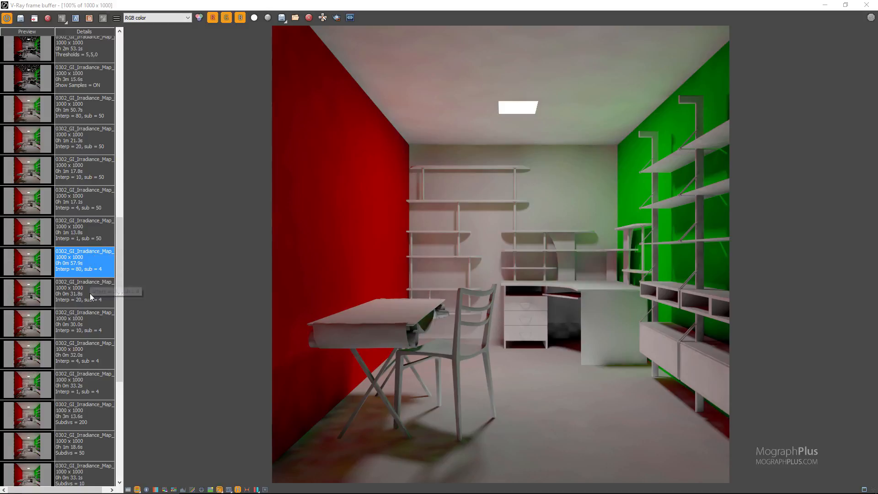
# - Review the sub = 4 renders back from Interp = 20 to 4, load Interp = 1, sub = 50, and close the frame buffer
pyautogui.click(91, 288)
pyautogui.click(90, 320)
pyautogui.click(92, 350)
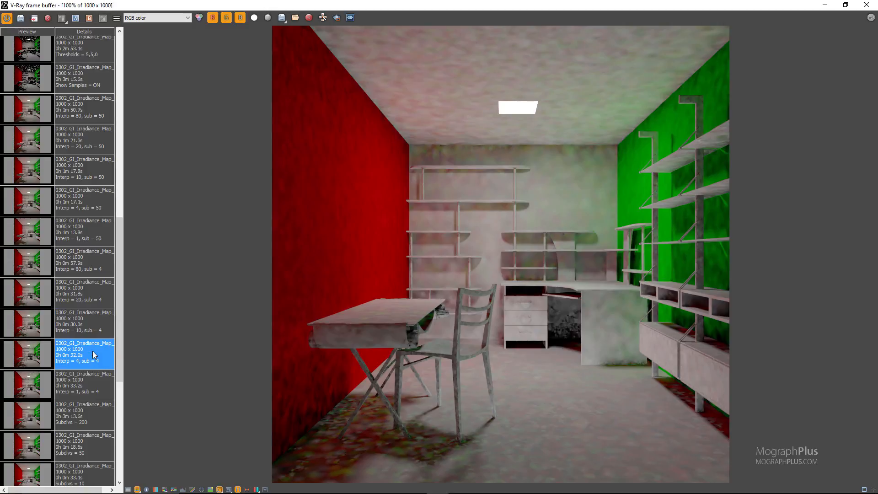
pyautogui.click(82, 238)
pyautogui.click(867, 5)
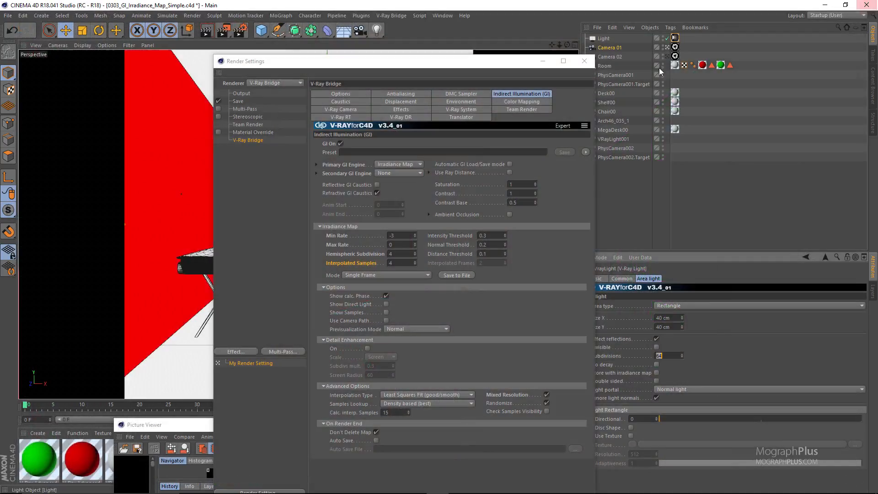
# - Set the Hemispheric Subdivision to 50, and reopen the V-Ray frame buffer on the Interp = 1, sub = 50 render
pyautogui.doubleClick(406, 254)
pyautogui.write('50')
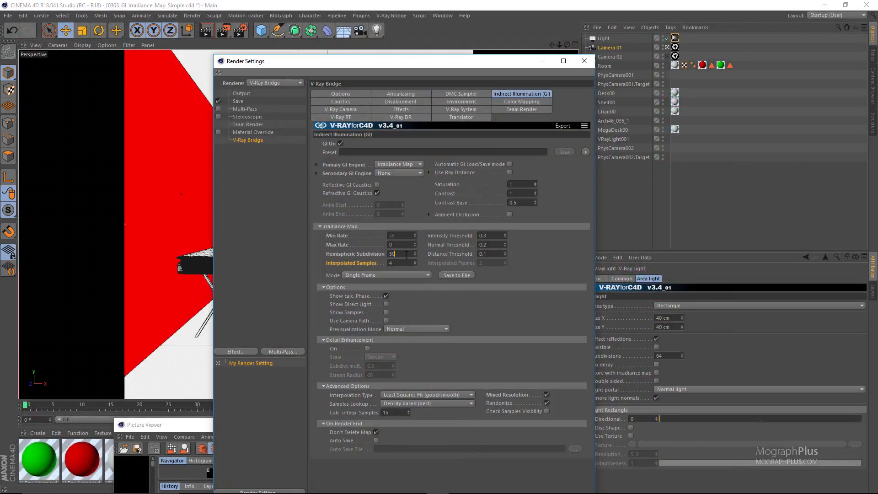
pyautogui.click(397, 16)
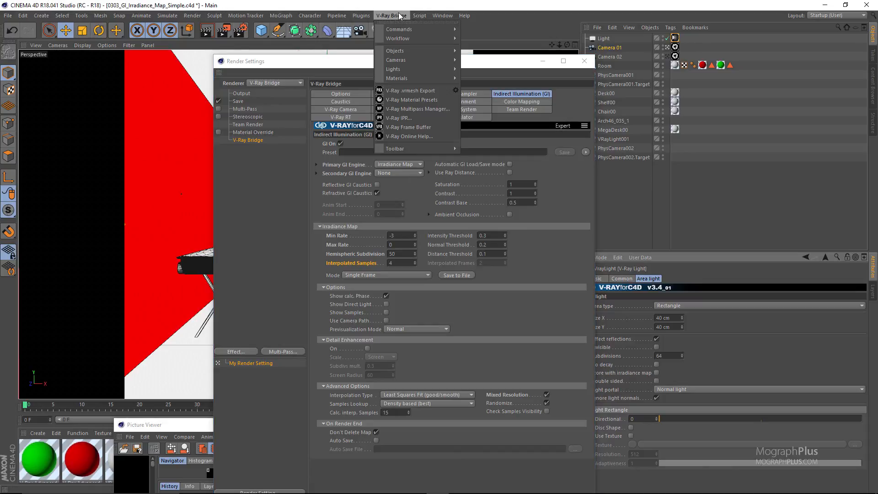
pyautogui.click(422, 128)
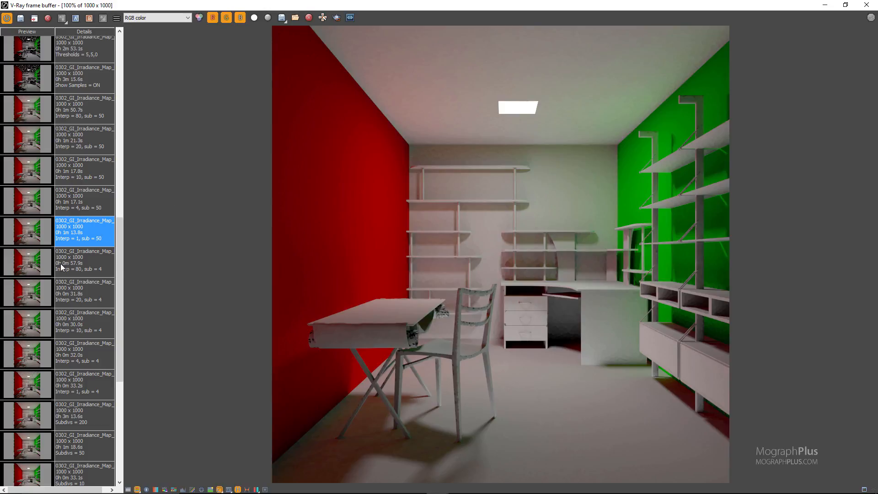
# - Compare the saved sub = 50 renders in increasing order of interpolation: Interp = 4, 10, 20 and 80
pyautogui.click(103, 227)
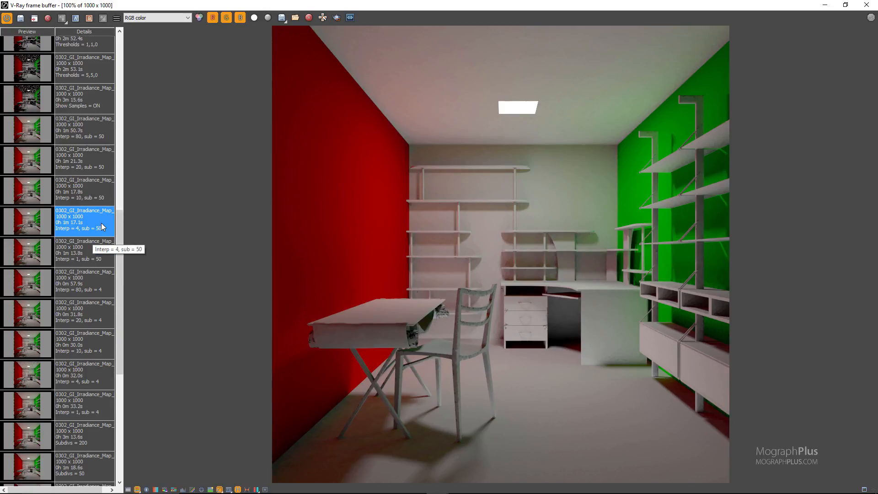
pyautogui.scroll(1, 438, 164)
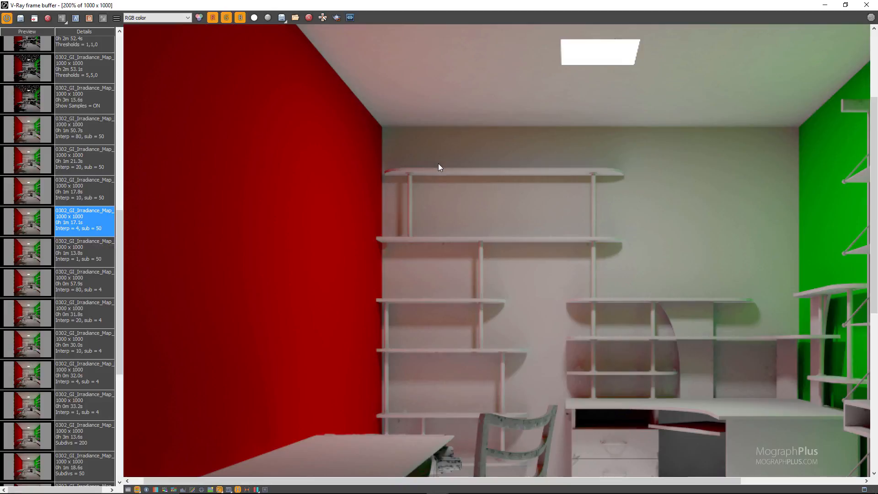
pyautogui.scroll(-1, 424, 188)
pyautogui.scroll(2, 42, 321)
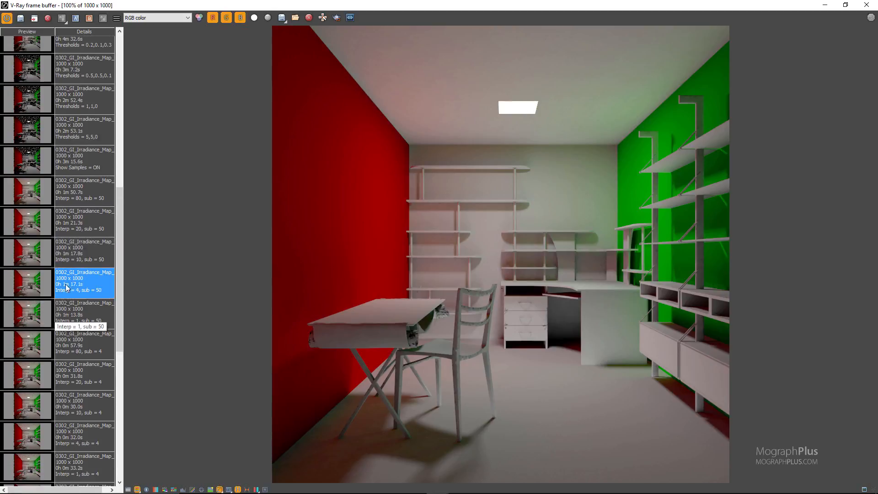
pyautogui.click(81, 258)
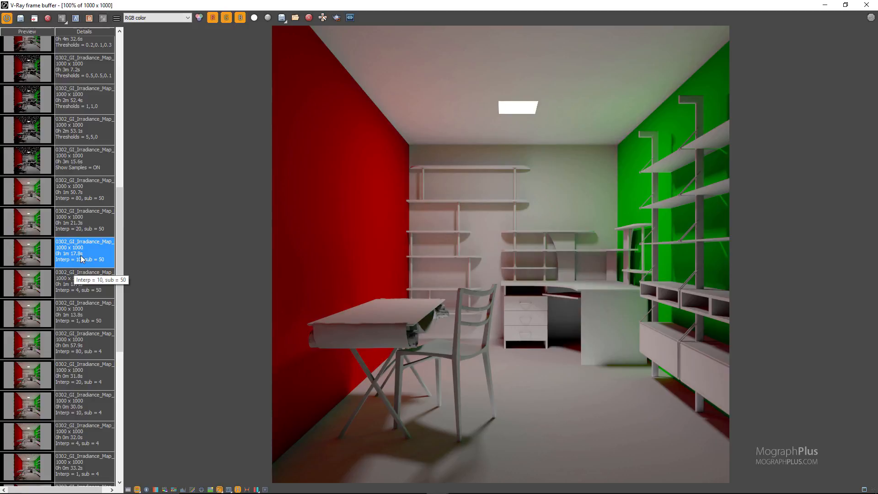
pyautogui.click(94, 230)
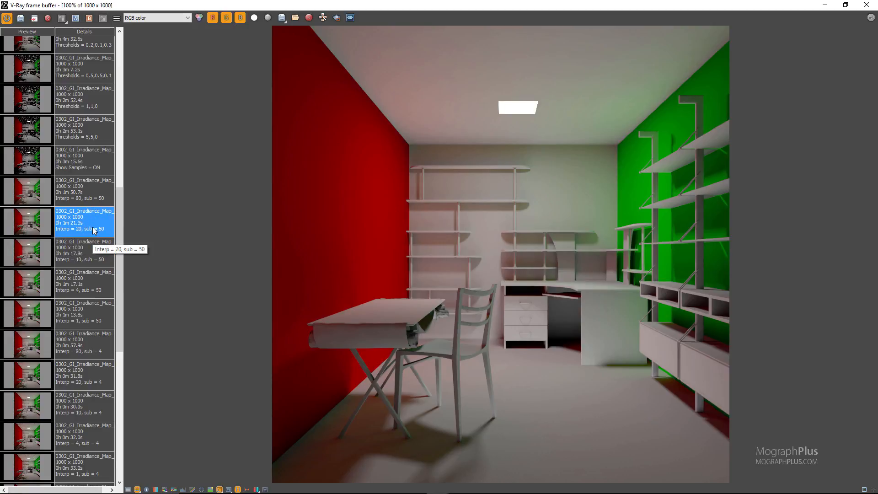
pyautogui.click(100, 198)
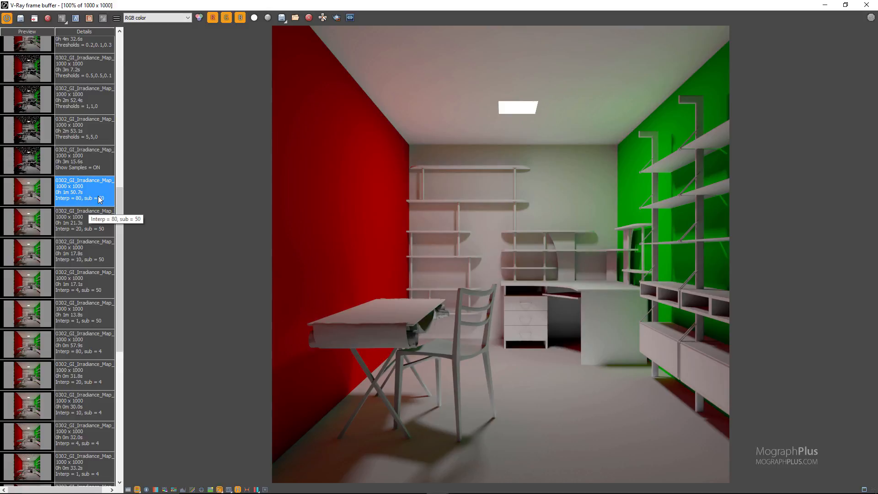
# - Compare the saved Interp = 20 and Interp = 80 renders at sub = 50, both close up on the chair-leg shadows and in full view
pyautogui.click(86, 229)
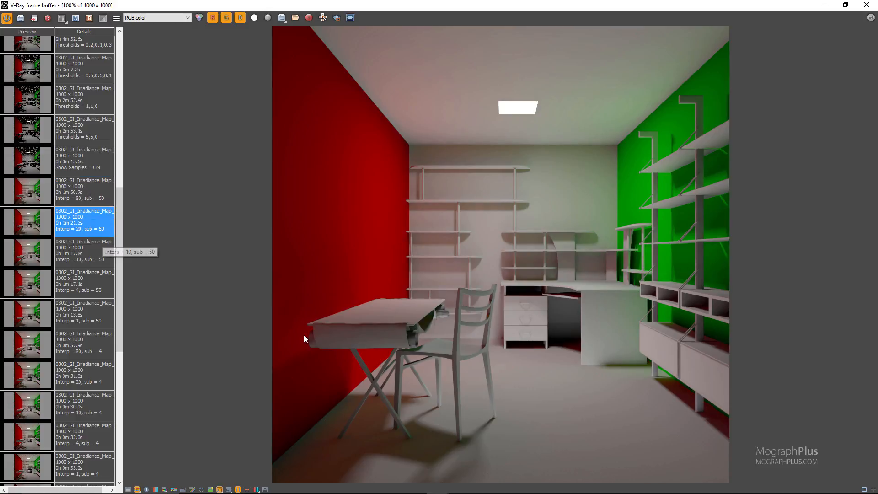
pyautogui.scroll(2, 438, 443)
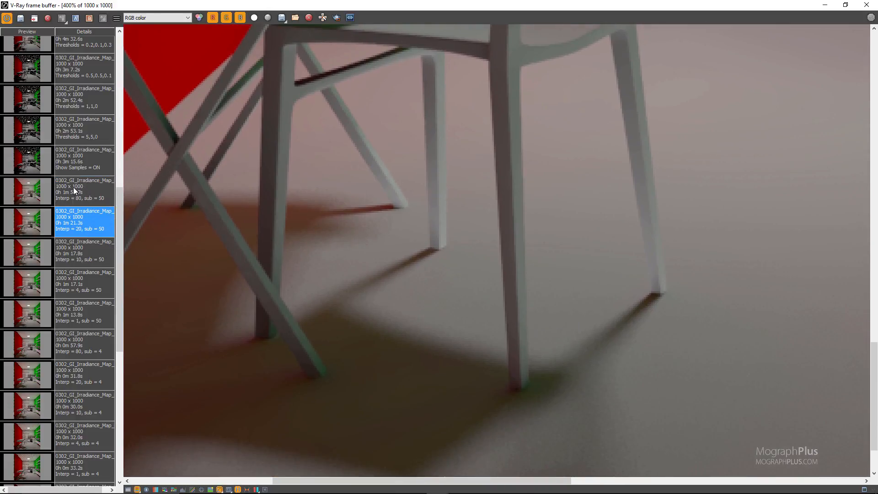
pyautogui.click(82, 197)
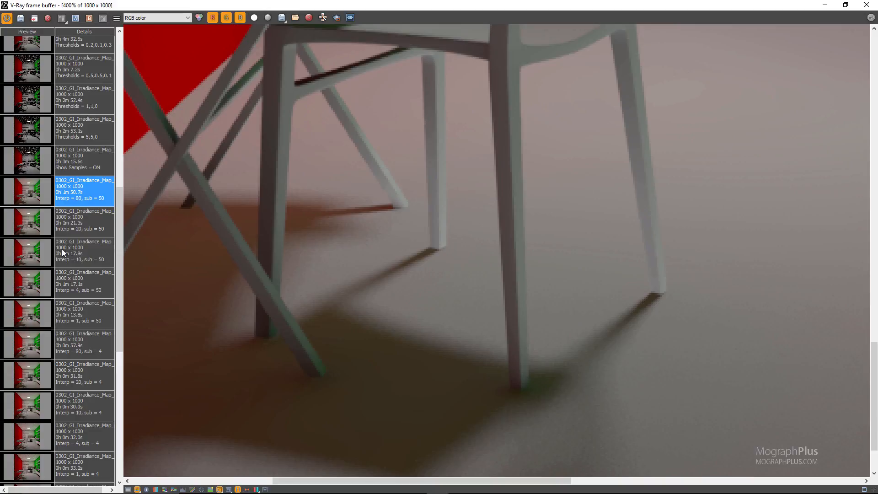
pyautogui.click(101, 232)
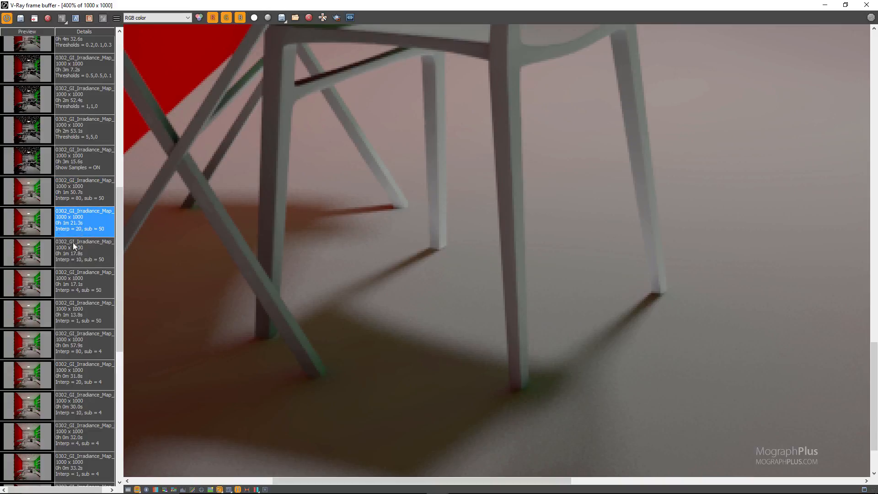
pyautogui.click(76, 204)
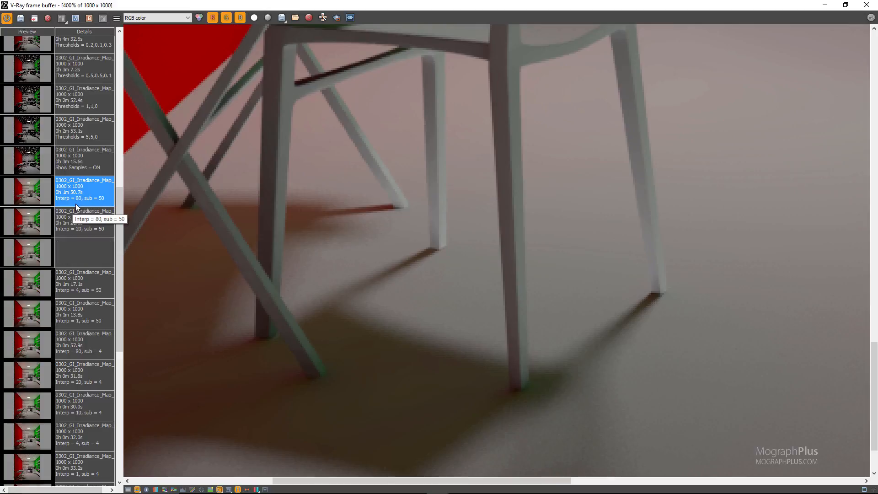
pyautogui.click(82, 234)
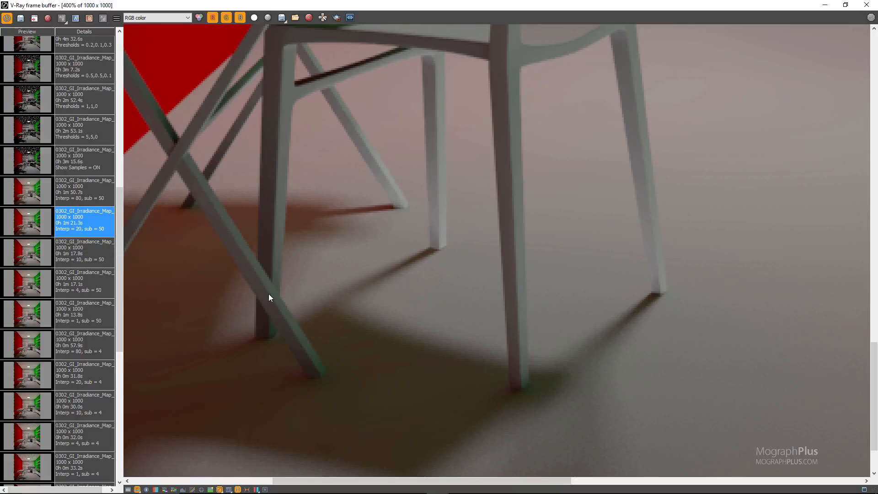
pyautogui.scroll(-2, 269, 293)
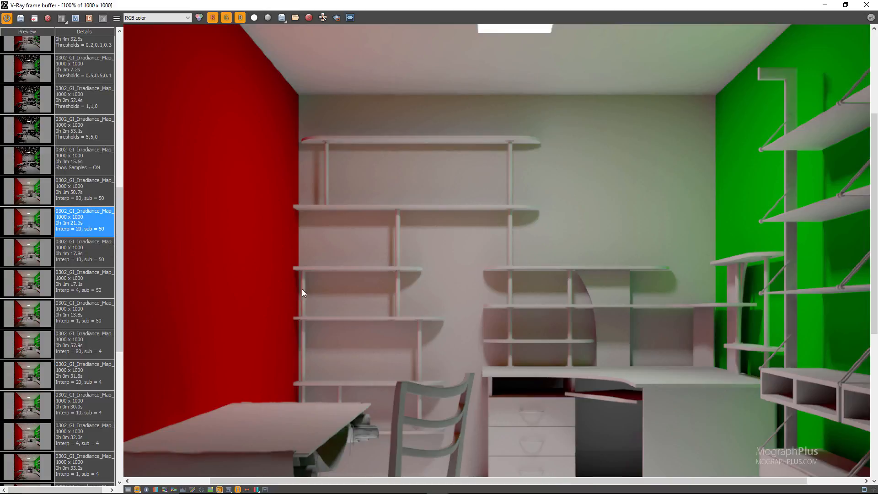
pyautogui.scroll(-1, 302, 289)
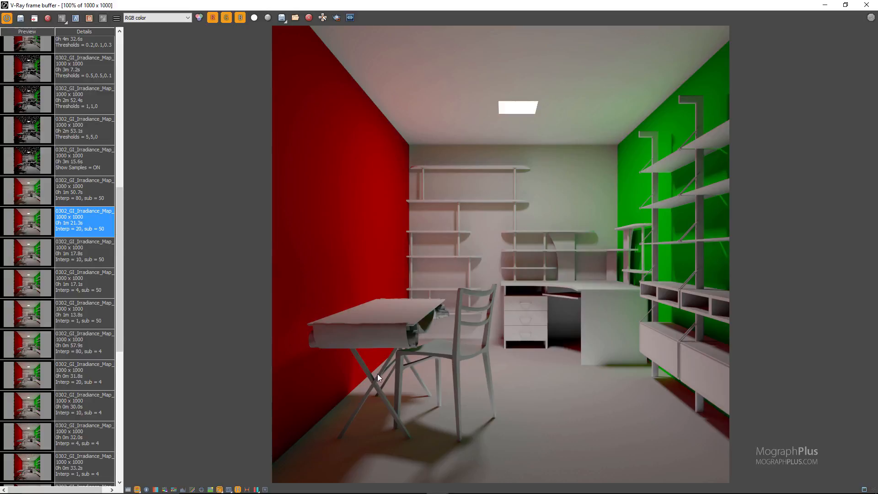
pyautogui.click(100, 199)
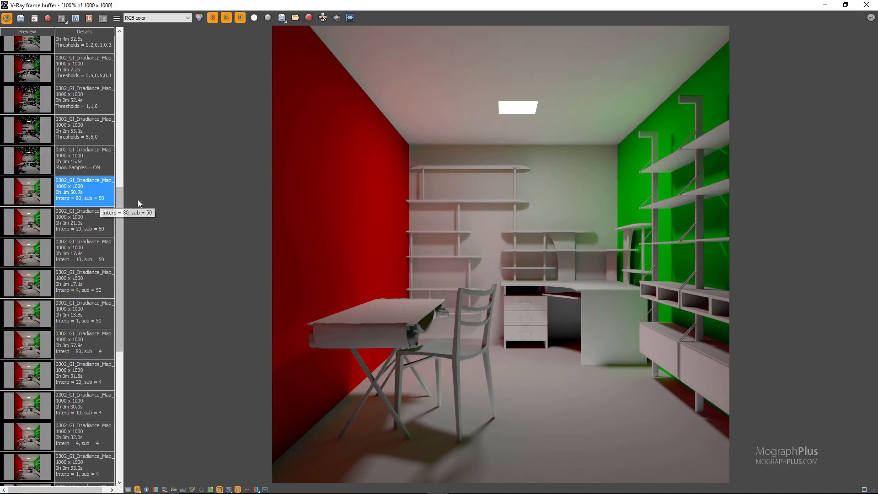
# - Close the frame buffer and set the Irradiance Map's Interpolated Samples to 20
pyautogui.click(867, 5)
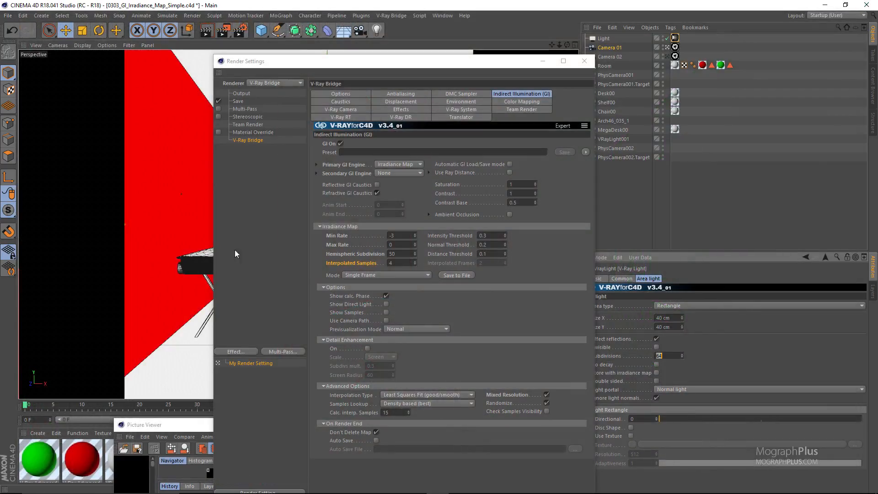
pyautogui.click(393, 263)
pyautogui.write('20')
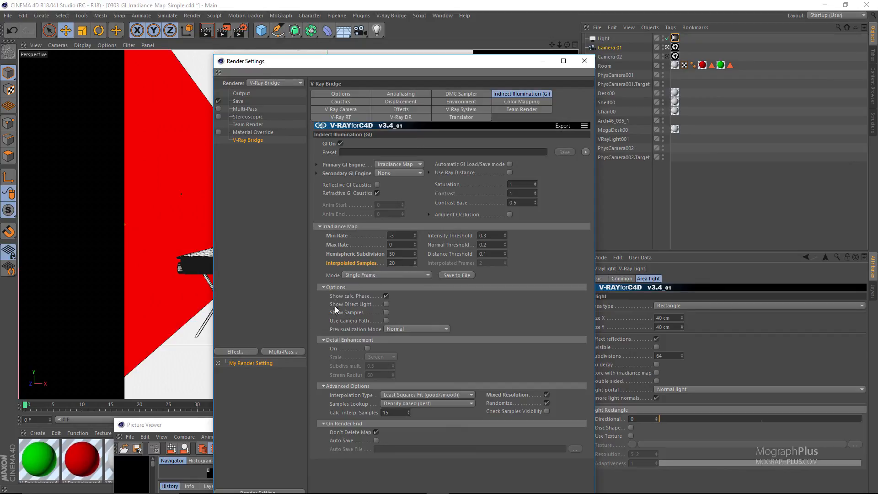
# - Toggle Use Camera Path on and off, and try the Irradiance Map modes Anim Prepass and Anim Render, returning to Anim Prepass
pyautogui.click(384, 320)
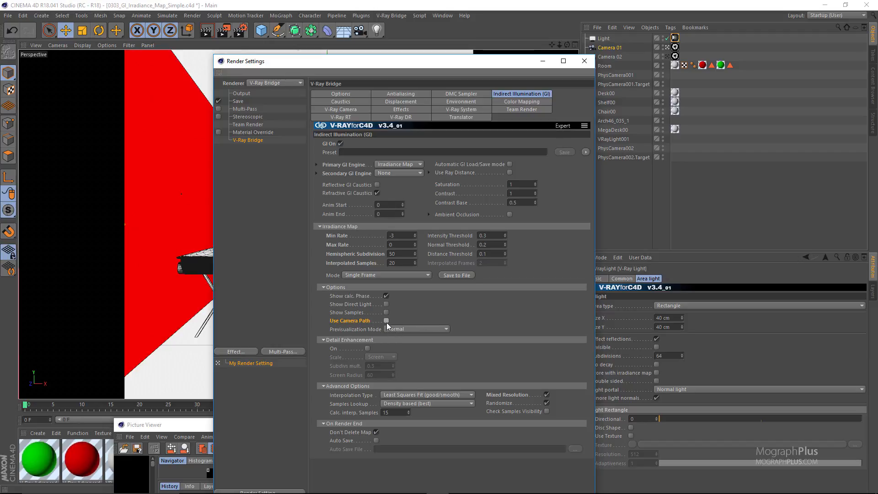
pyautogui.click(386, 322)
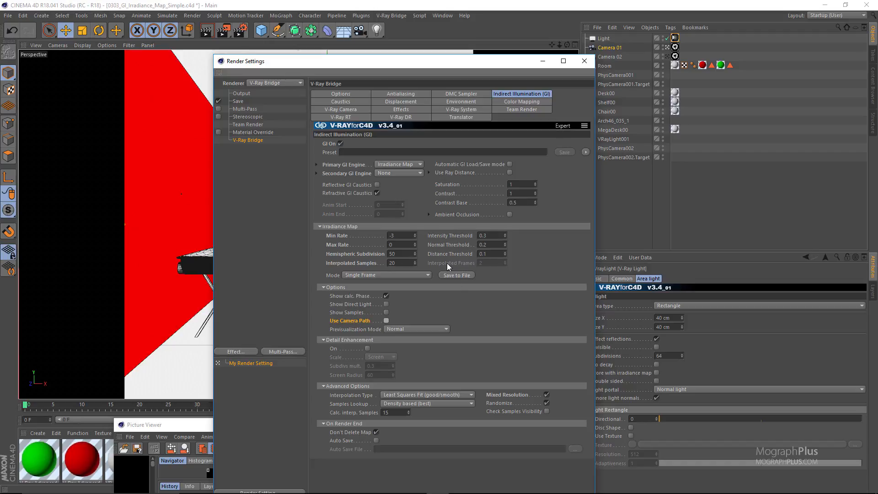
pyautogui.click(405, 275)
pyautogui.click(368, 339)
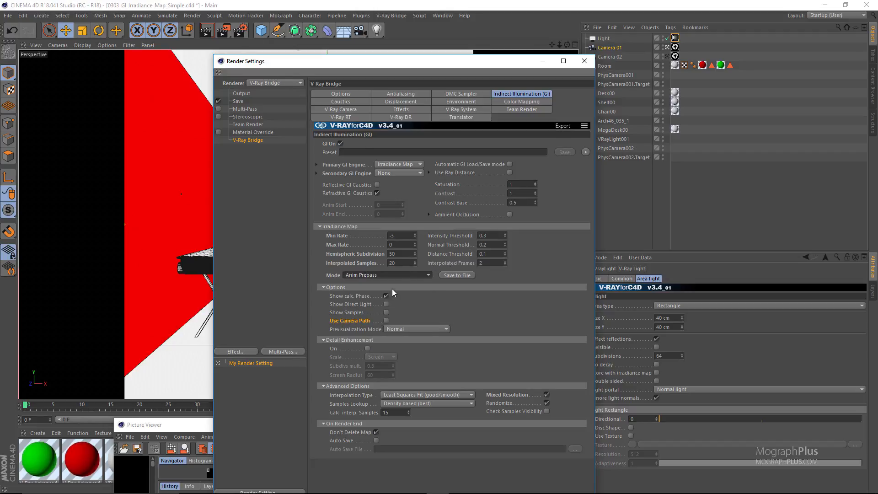
pyautogui.click(394, 273)
pyautogui.click(387, 344)
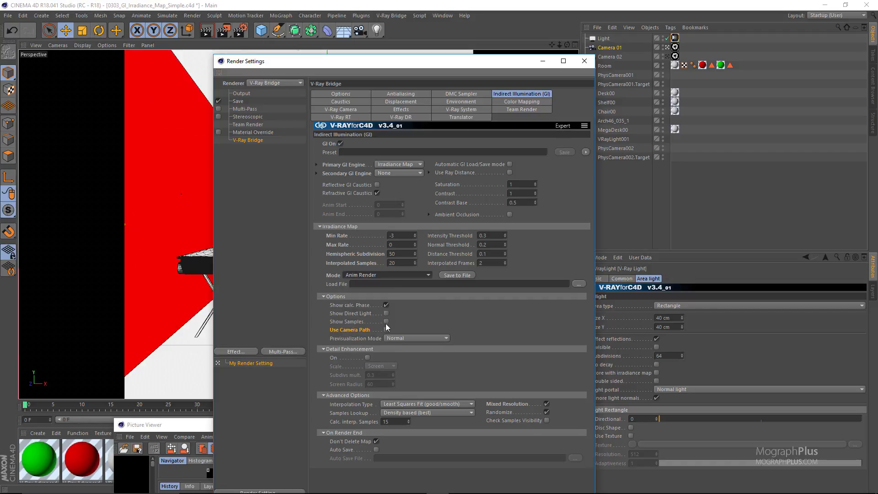
pyautogui.click(386, 274)
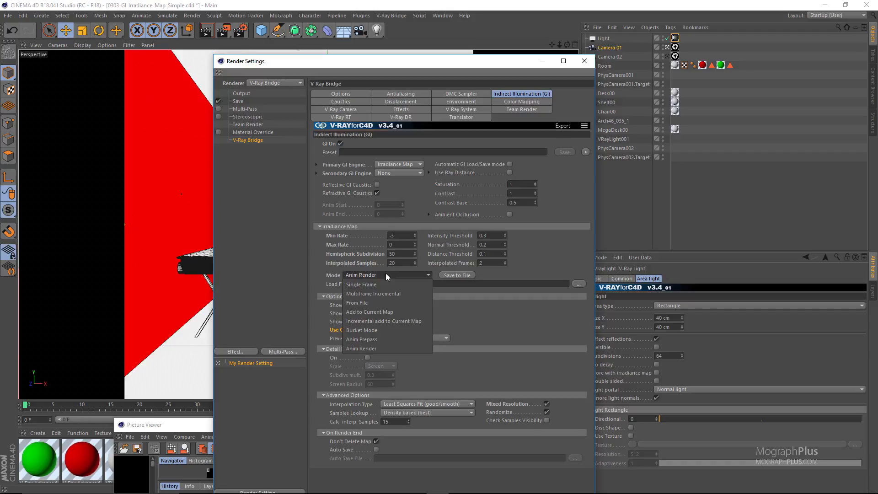
pyautogui.click(380, 339)
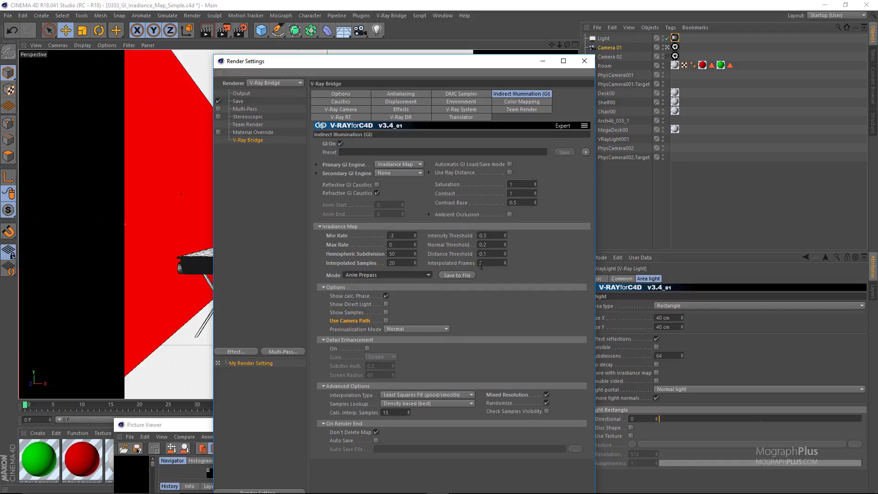
# - Select the Interpolated Frames value and move the timeline playhead to frame 10
pyautogui.moveTo(488, 263); pyautogui.dragTo(433, 272)
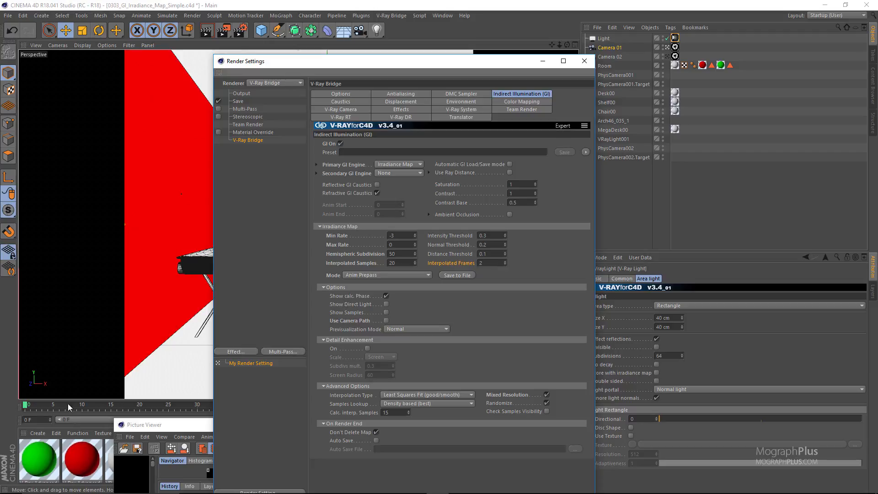
pyautogui.click(78, 413)
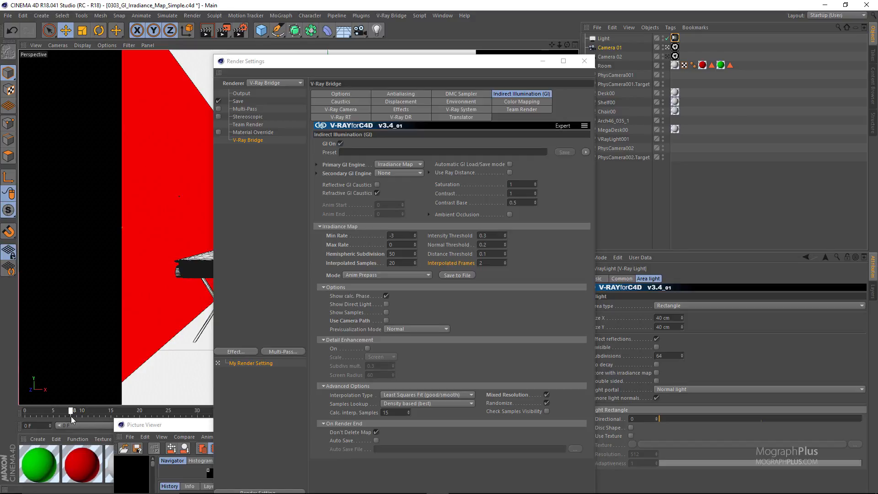
pyautogui.moveTo(70, 416); pyautogui.dragTo(93, 414)
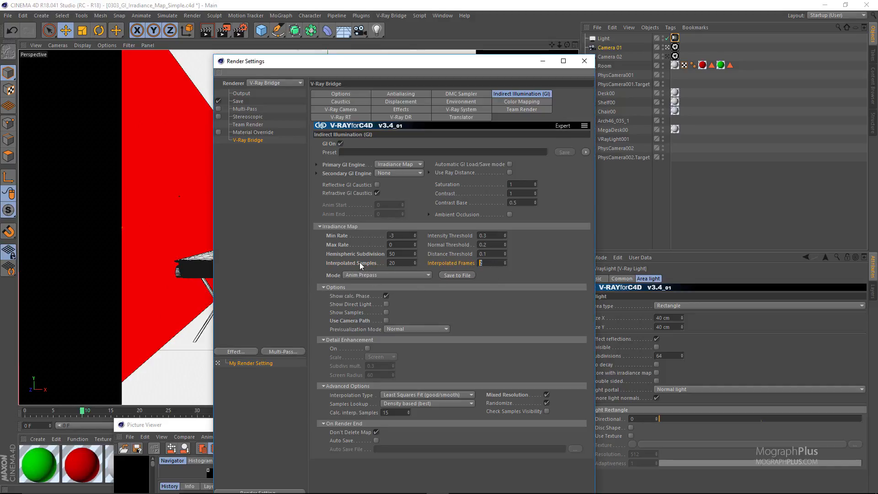
# - Set the Irradiance Map mode to Single Frame and enable Show Samples
pyautogui.click(388, 263)
pyautogui.press('Tab')
pyautogui.click(394, 275)
pyautogui.click(395, 285)
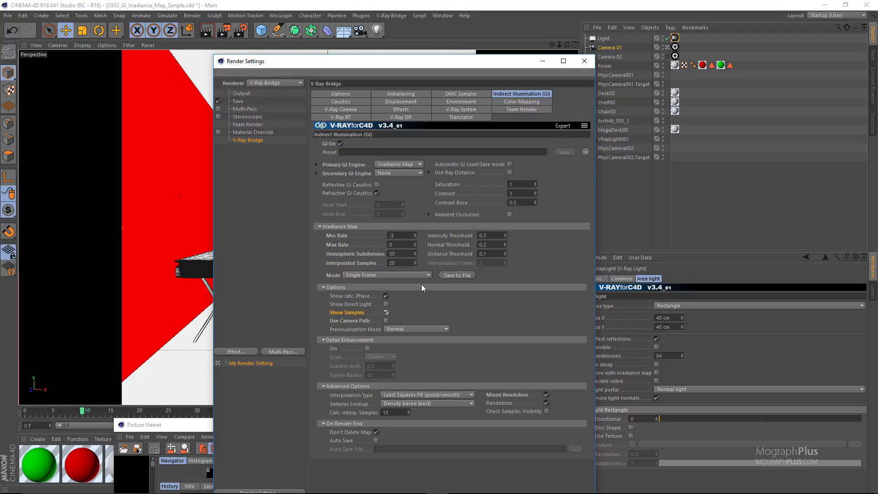
# - Reopen the V-Ray frame buffer, load the saved Show Samples = ON render, and inspect the sample dots around the wall shelves
pyautogui.click(391, 16)
pyautogui.click(430, 126)
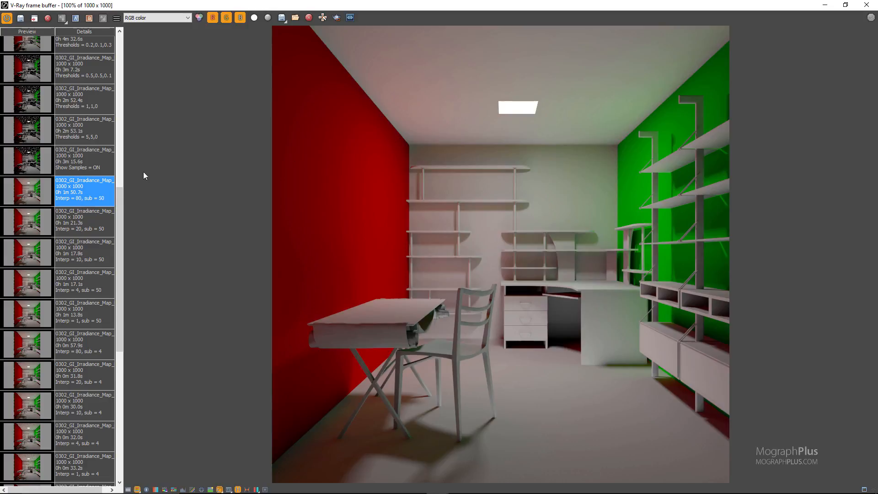
pyautogui.click(73, 167)
pyautogui.doubleClick(73, 166)
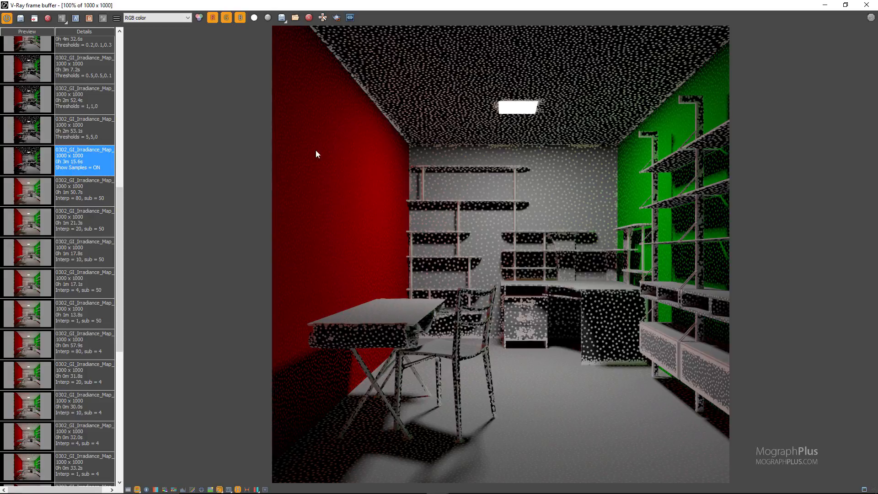
pyautogui.scroll(2, 442, 177)
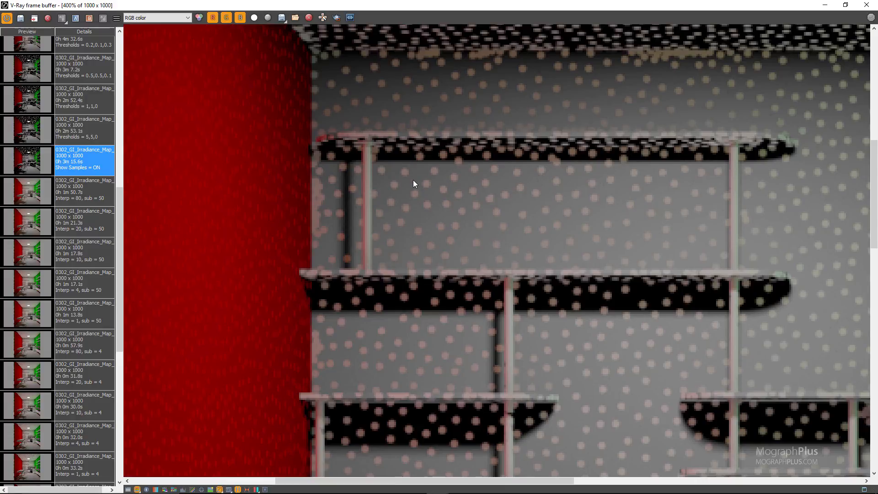
pyautogui.scroll(-2, 413, 180)
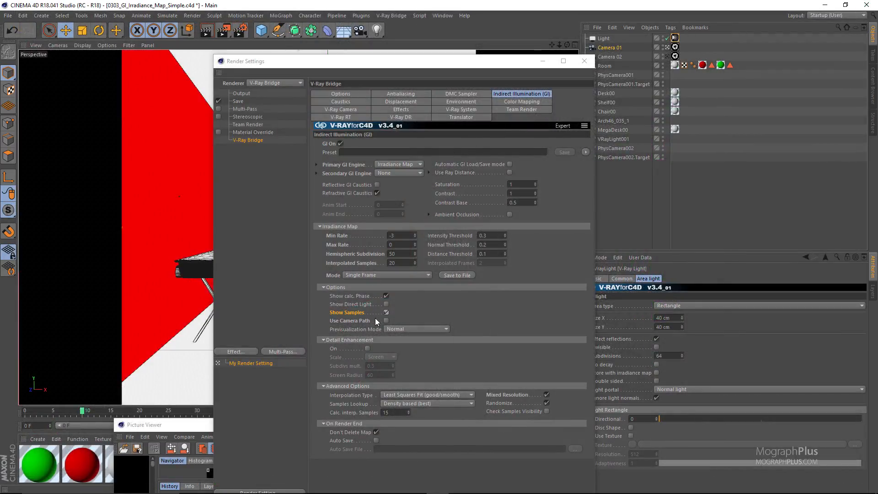
# - Reopen the V-Ray frame buffer and load the saved Thresholds = 5,5,0 render
pyautogui.click(386, 313)
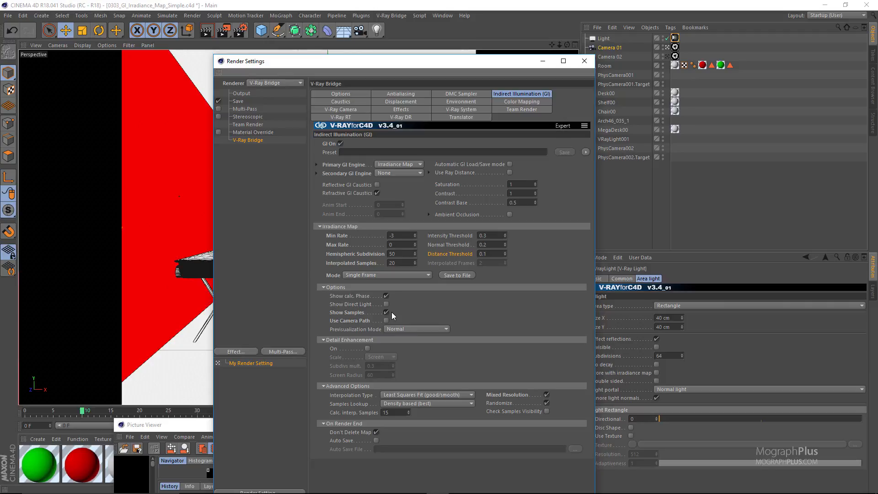
pyautogui.click(391, 15)
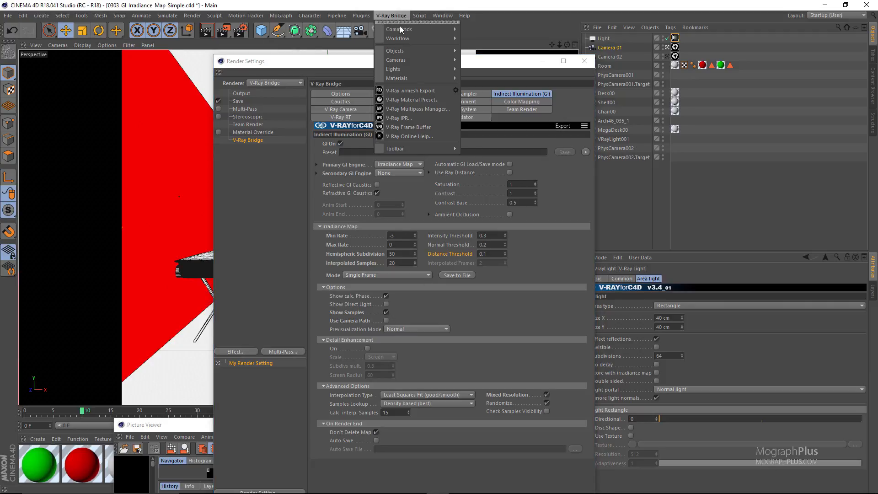
pyautogui.click(418, 127)
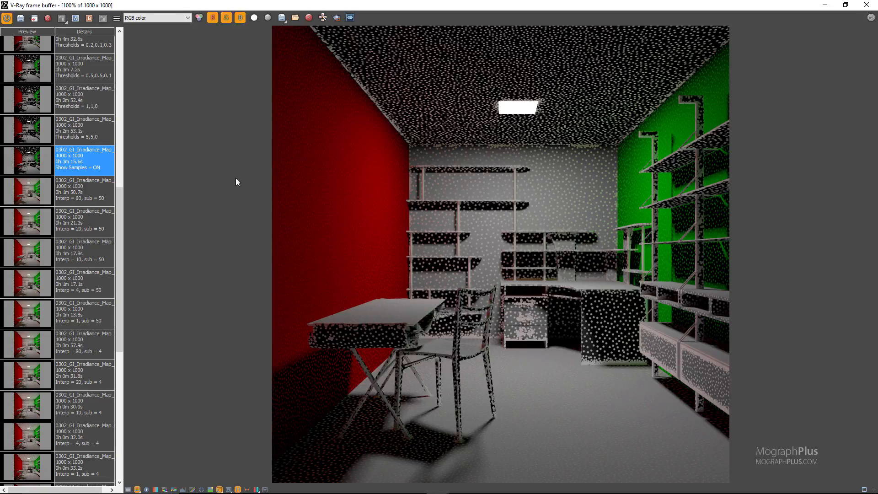
pyautogui.doubleClick(91, 134)
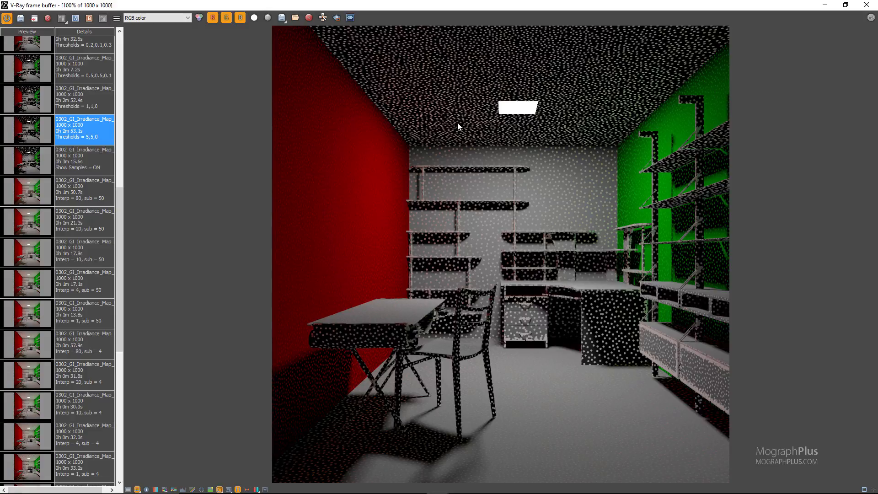
# - Examine the sample distribution in the Thresholds = 5,5,0 render on the table, chair, floor shadows and red wall
pyautogui.scroll(4, 455, 123)
pyautogui.scroll(-4, 456, 122)
pyautogui.scroll(1, 522, 144)
pyautogui.moveTo(348, 381); pyautogui.dragTo(393, 146, button='middle')
pyautogui.scroll(1, 350, 309)
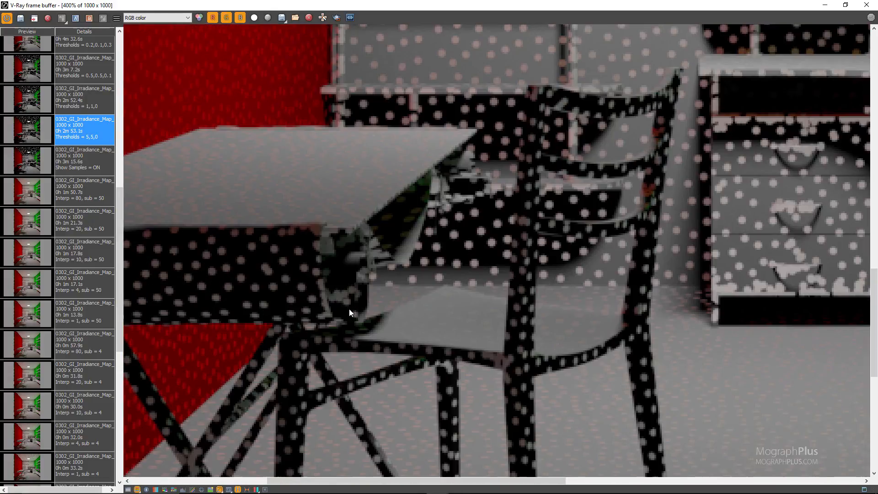
pyautogui.moveTo(520, 328); pyautogui.dragTo(414, 130, button='middle')
pyautogui.moveTo(372, 375); pyautogui.dragTo(364, 233, button='middle')
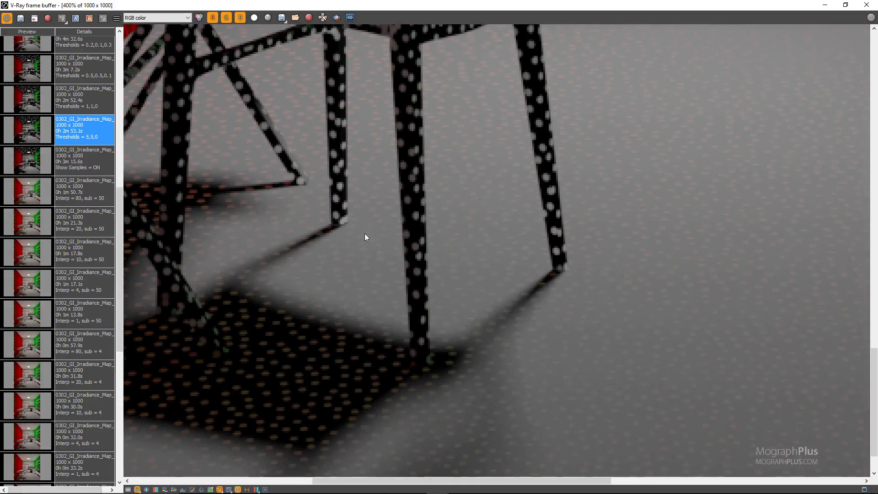
pyautogui.scroll(-2, 400, 283)
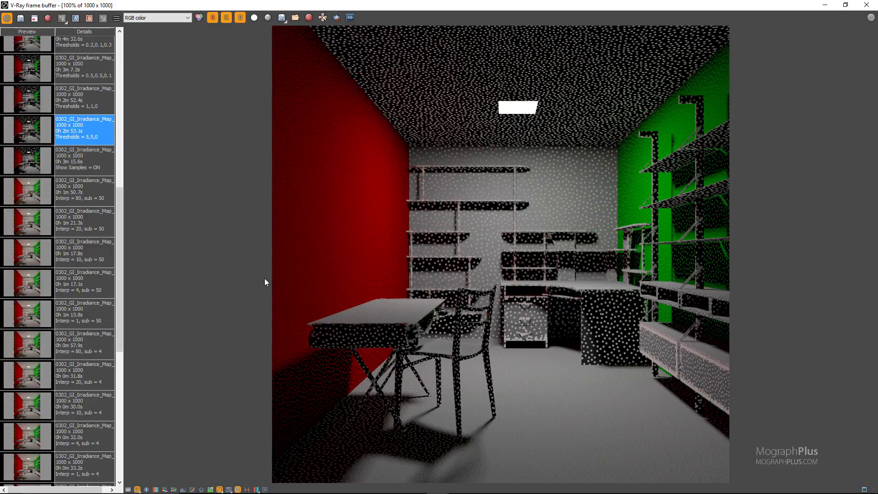
pyautogui.scroll(2, 323, 210)
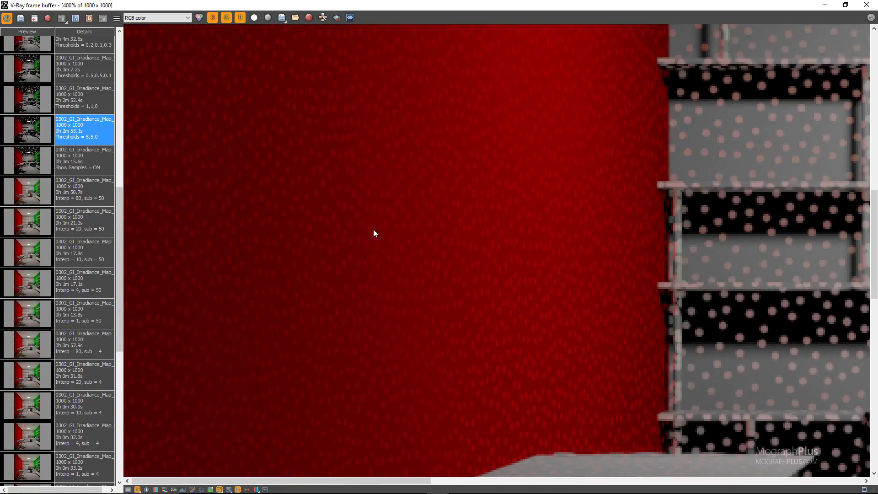
pyautogui.scroll(-2, 373, 229)
# - Load the saved Thresholds = 1,1,0 render and compare it with the Thresholds = 5,5,0 one
pyautogui.click(90, 106)
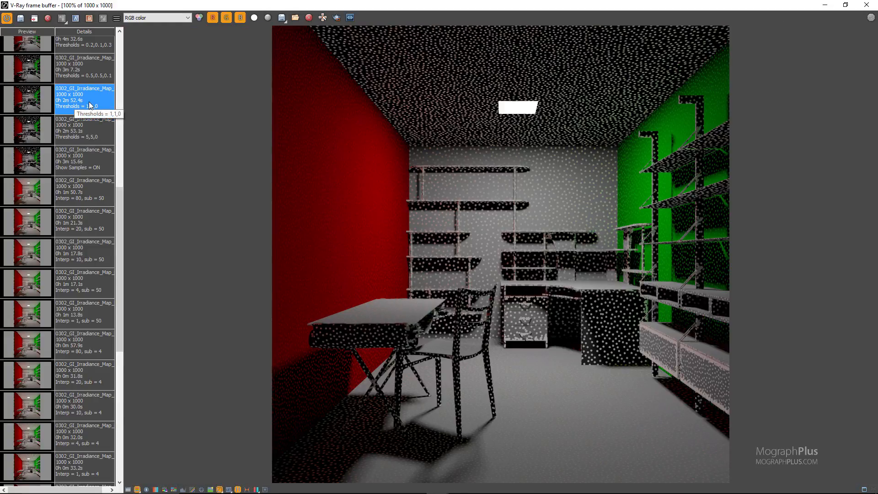
pyautogui.scroll(2, 64, 205)
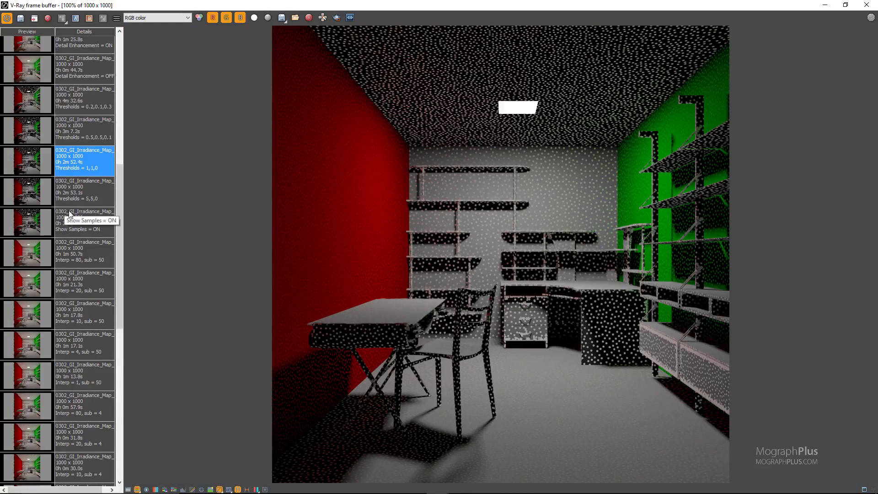
pyautogui.click(87, 191)
pyautogui.click(92, 164)
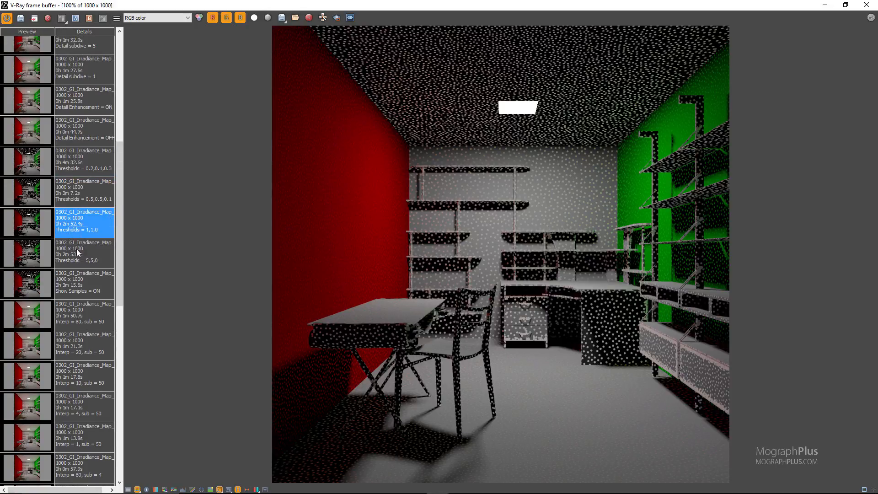
# - Load the saved Thresholds = 0.5,0.5,0.1 and 0.2,0.1,0.3 renders in turn and inspect the samples around the shelves and chair legs
pyautogui.scroll(3, 84, 260)
pyautogui.scroll(2, 82, 259)
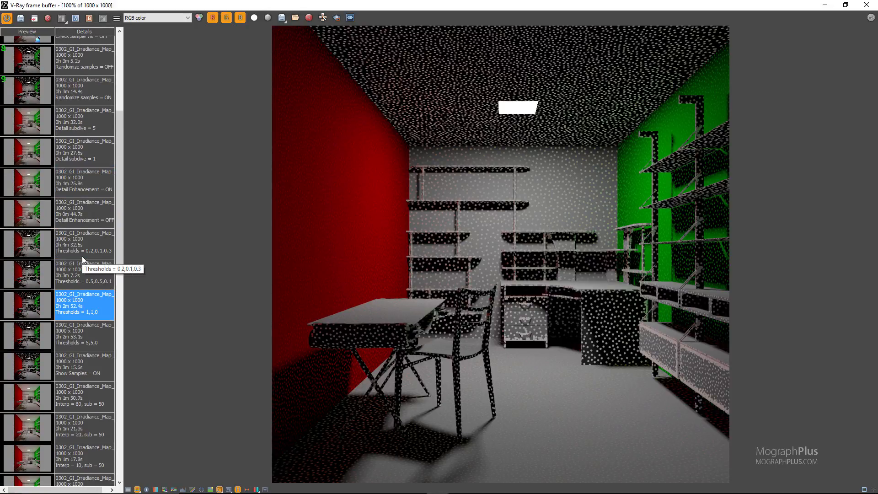
pyautogui.scroll(1, 77, 302)
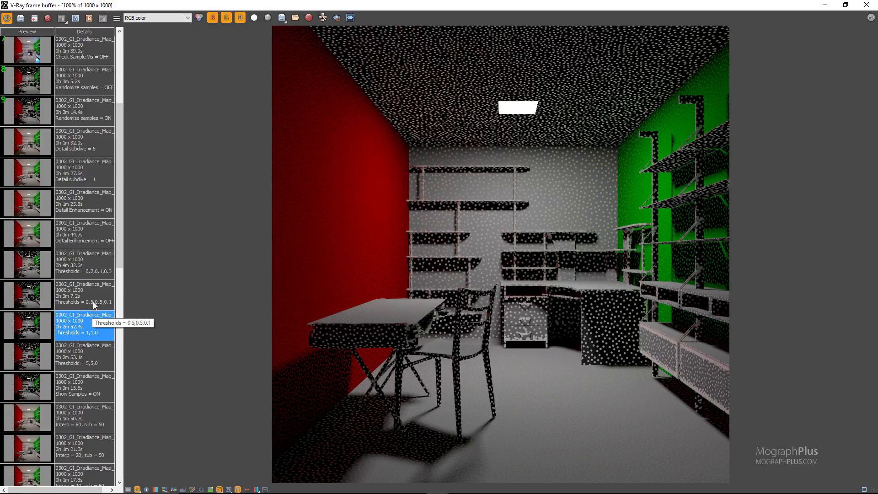
pyautogui.click(94, 304)
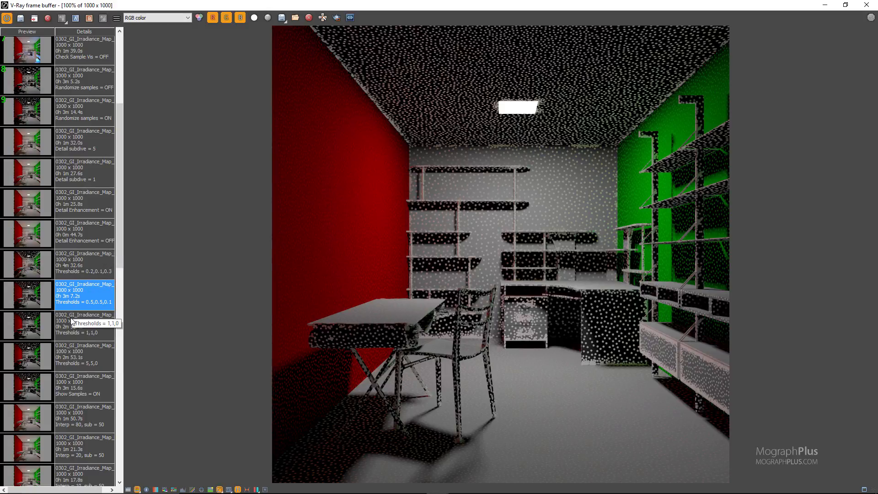
pyautogui.click(83, 264)
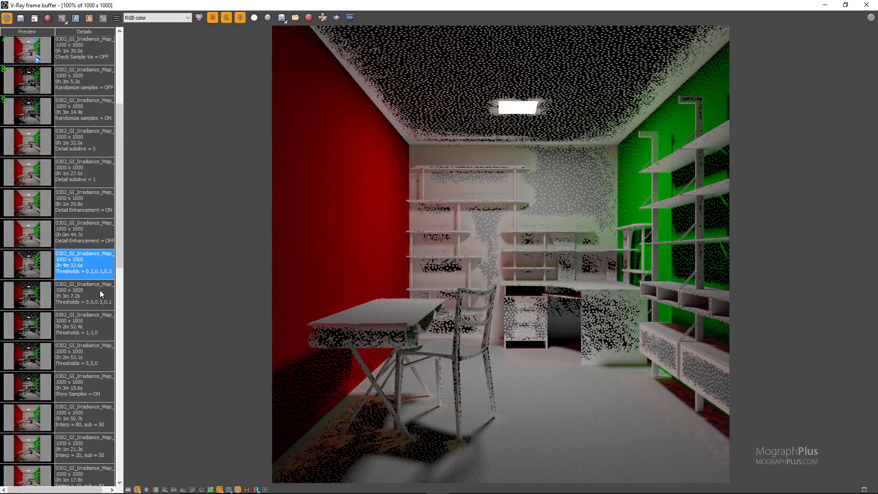
pyautogui.scroll(5, 460, 420)
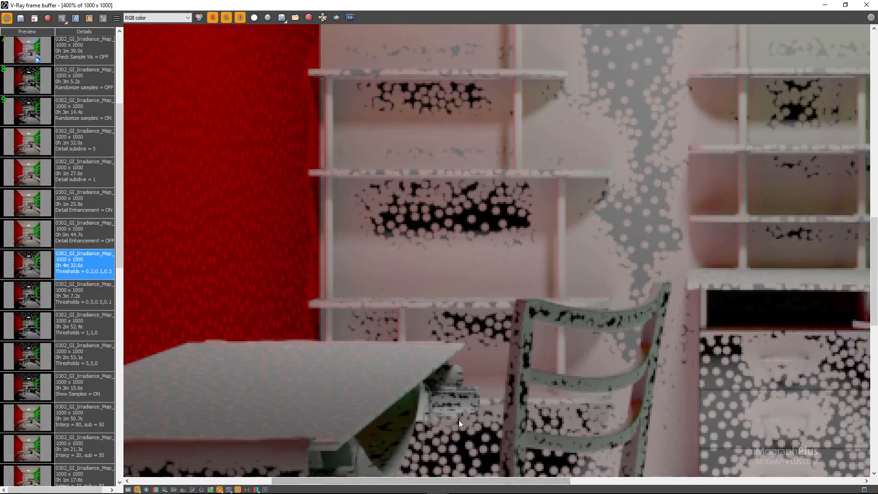
pyautogui.scroll(-5, 466, 213)
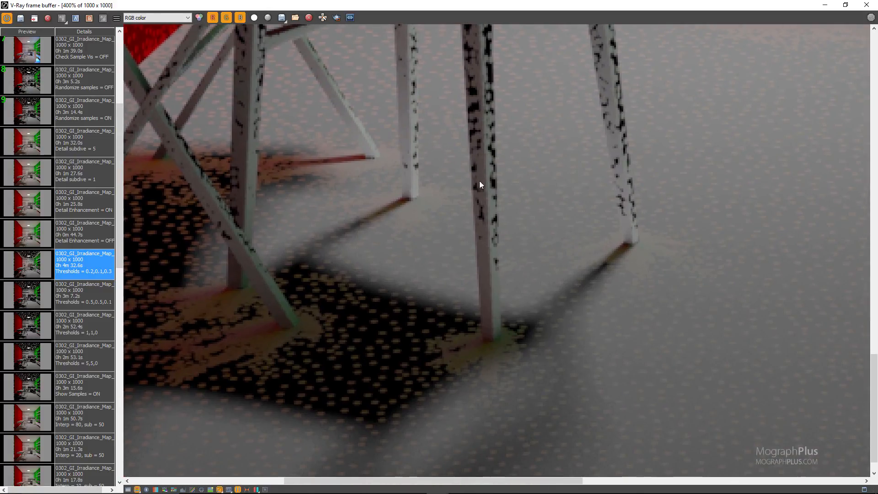
# - Return to the Irradiance Map settings, set the Intensity Threshold to 0.4 and enable Detail Enhancement
pyautogui.click(867, 5)
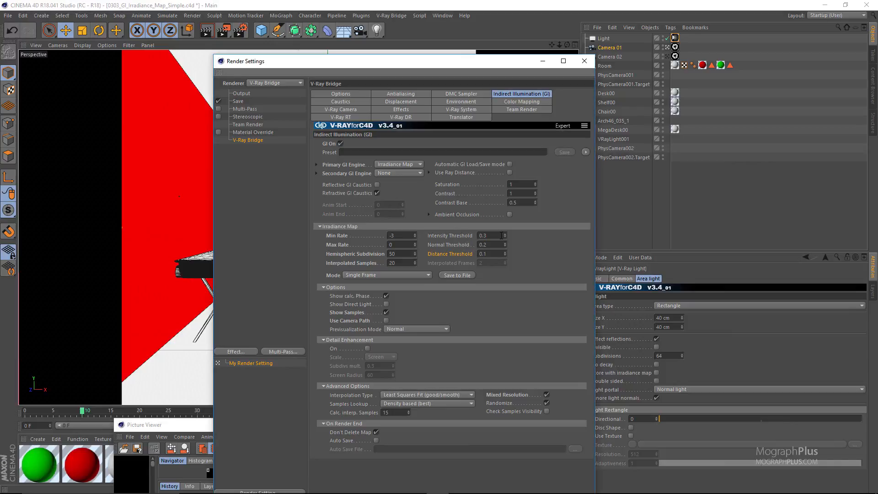
pyautogui.press('Return')
pyautogui.click(367, 348)
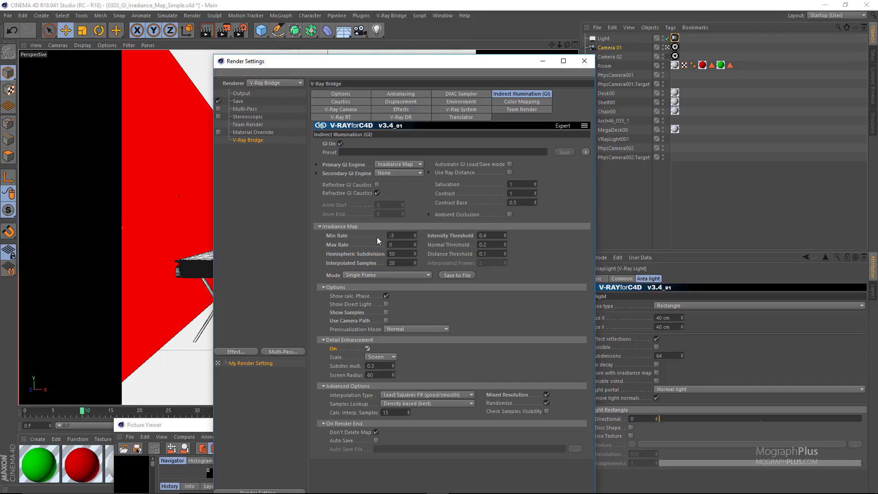
# - Set the Irradiance Map Min Rate to -4, Max Rate to -3 and Interpolated Samples to 50
pyautogui.doubleClick(402, 236)
pyautogui.press('BackSpace')
pyautogui.write('4')
pyautogui.doubleClick(400, 244)
pyautogui.write('-3')
pyautogui.doubleClick(402, 263)
pyautogui.write('50')
pyautogui.press('BackSpace')
pyautogui.press('BackSpace')
pyautogui.write('.3')
pyautogui.press('Return')
# - Reopen the V-Ray frame buffer and load the saved Detail Enhancement = OFF render
pyautogui.click(396, 15)
pyautogui.click(433, 125)
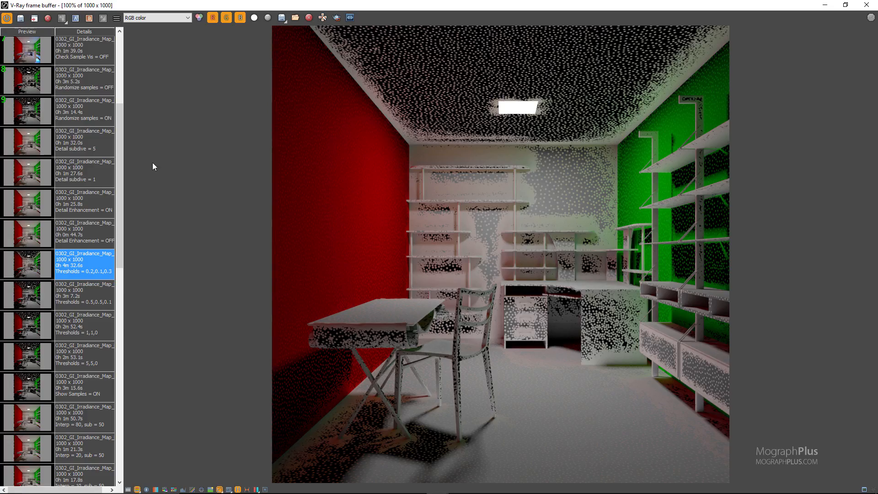
pyautogui.doubleClick(86, 243)
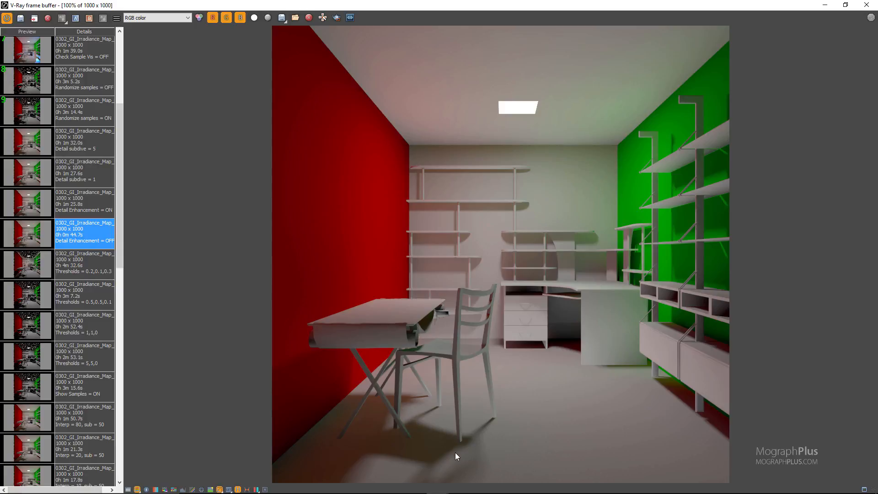
# - Examine the drawers, shelves, table legs and floor shadows up close in the Detail Enhancement = OFF render
pyautogui.scroll(2, 455, 452)
pyautogui.moveTo(467, 366); pyautogui.dragTo(300, 355, button='middle')
pyautogui.scroll(1, 583, 289)
pyautogui.moveTo(399, 187)
pyautogui.mouseDown(button='middle')
pyautogui.moveTo(355, 448)
pyautogui.moveTo(582, 221)
pyautogui.mouseUp(button='middle')
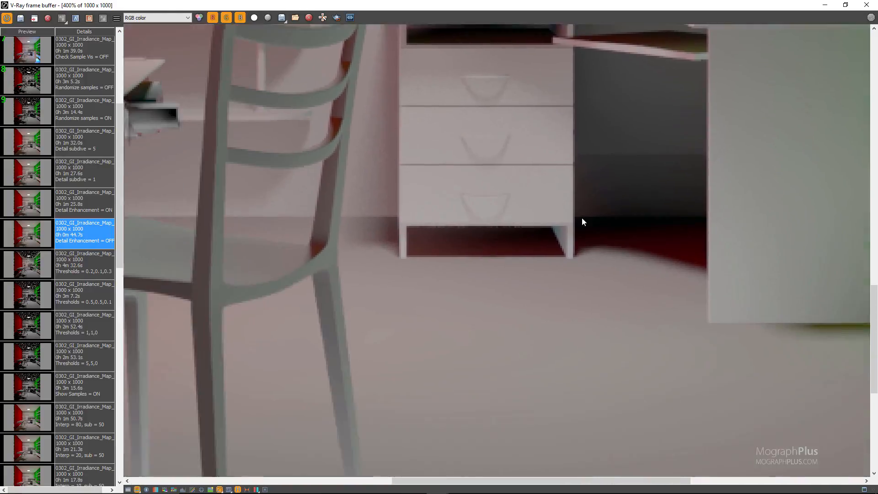
pyautogui.moveTo(339, 301); pyautogui.dragTo(584, 92, button='middle')
pyautogui.moveTo(284, 274); pyautogui.dragTo(384, 274, button='middle')
pyautogui.scroll(-1, 372, 277)
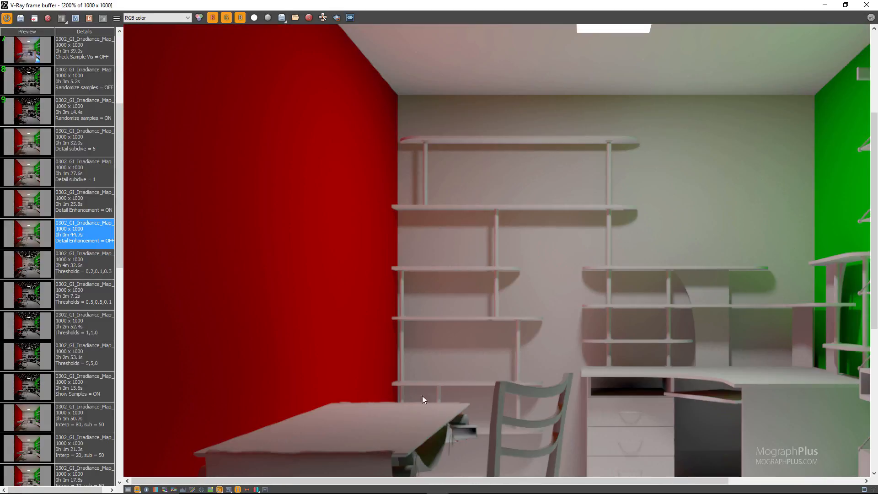
pyautogui.moveTo(424, 399); pyautogui.dragTo(386, 255, button='middle')
pyautogui.scroll(1, 358, 382)
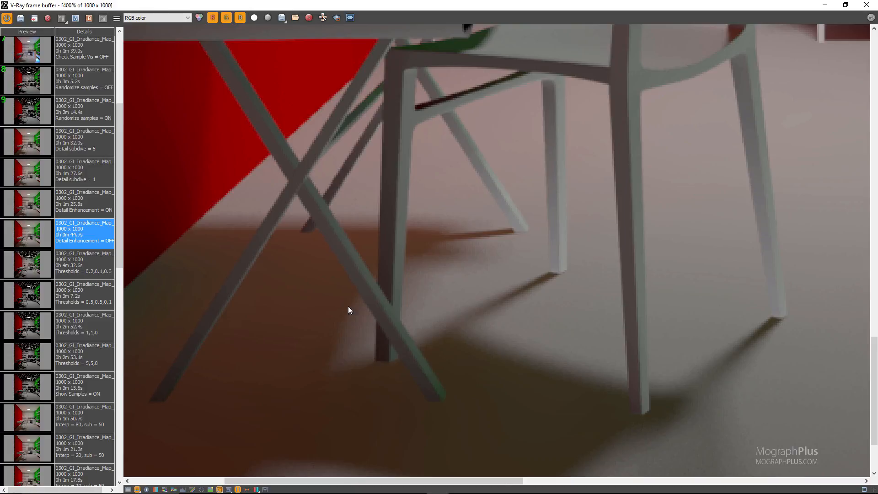
pyautogui.moveTo(349, 307); pyautogui.dragTo(377, 245, button='middle')
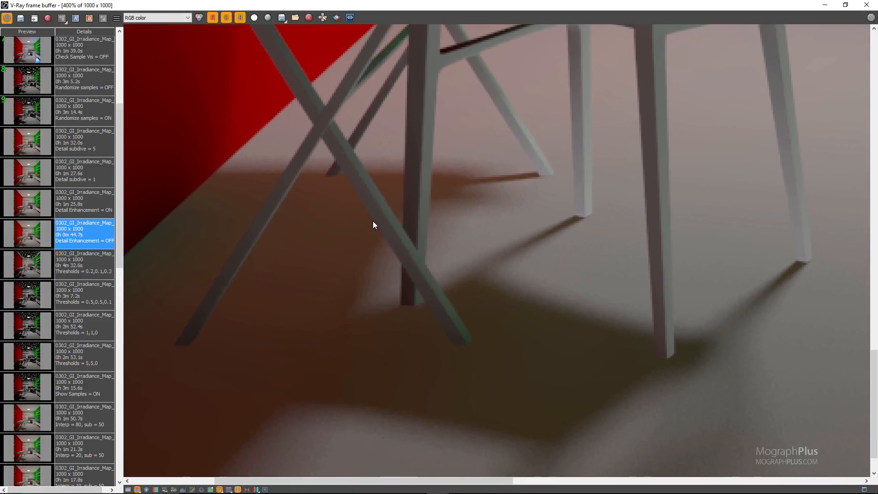
# - Display the VRayGlobalIllumination channel and inspect the indirect light around the shelves and the table and chair legs
pyautogui.click(185, 18)
pyautogui.click(158, 38)
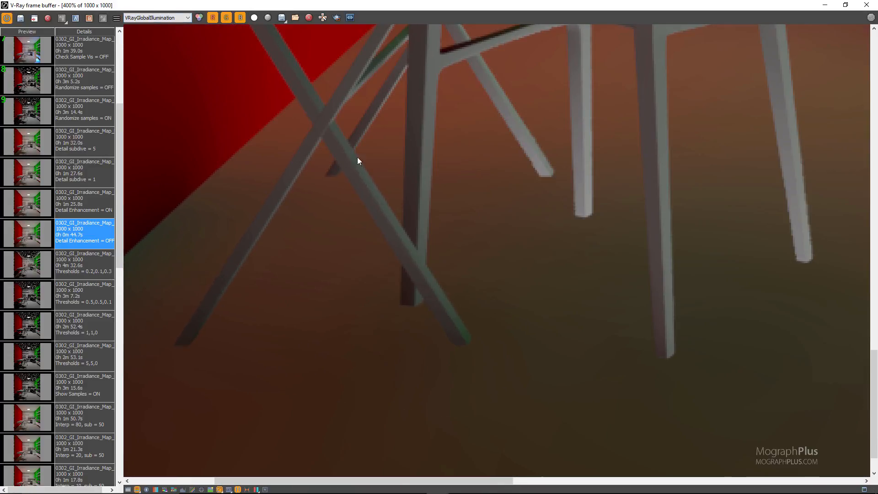
pyautogui.moveTo(681, 270); pyautogui.dragTo(391, 268, button='middle')
pyautogui.scroll(-1, 430, 243)
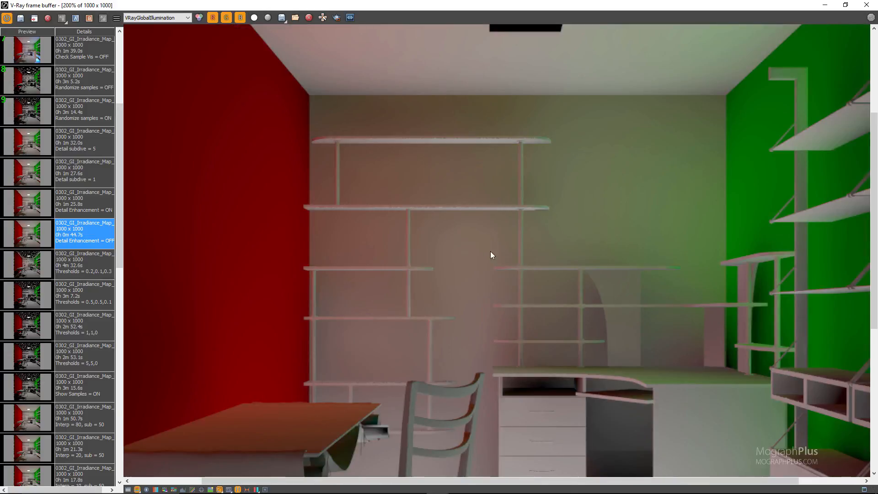
pyautogui.moveTo(428, 404); pyautogui.dragTo(492, 135, button='middle')
pyautogui.scroll(1, 342, 404)
pyautogui.moveTo(359, 370); pyautogui.dragTo(395, 324, button='middle')
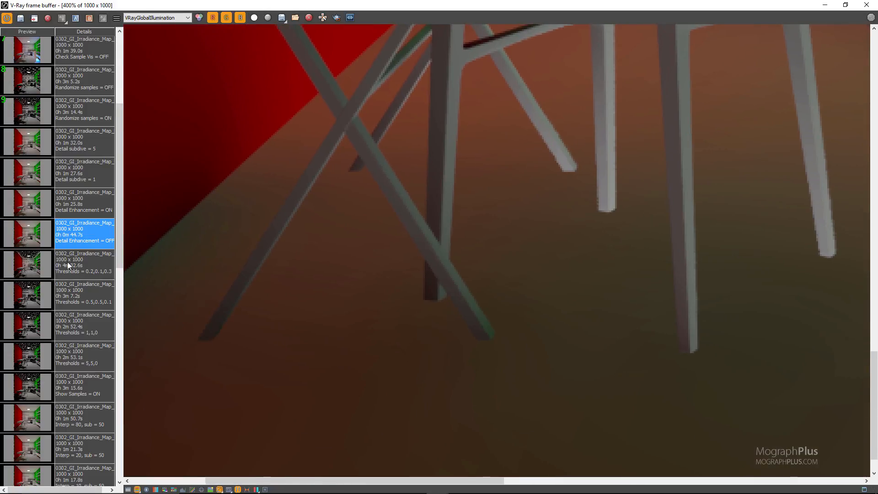
# - Compare the saved Detail Enhancement = ON and OFF renders of the whole room in the global illumination channel
pyautogui.doubleClick(82, 205)
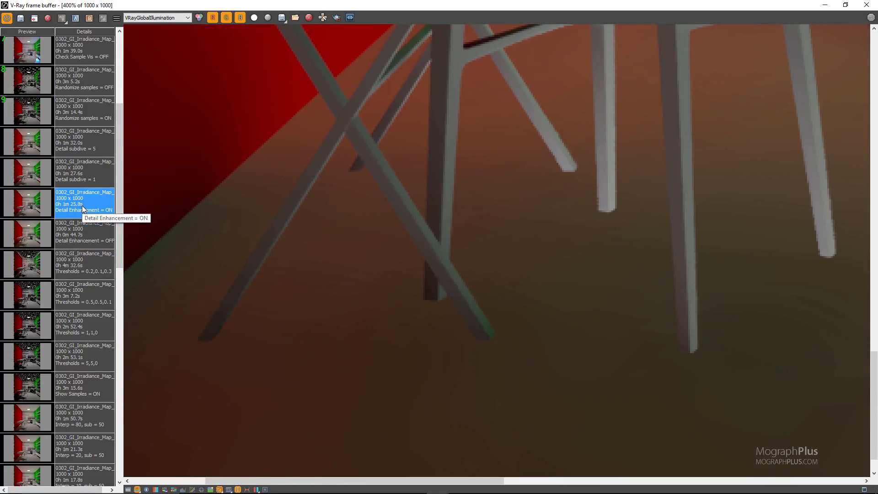
pyautogui.scroll(-4, 406, 298)
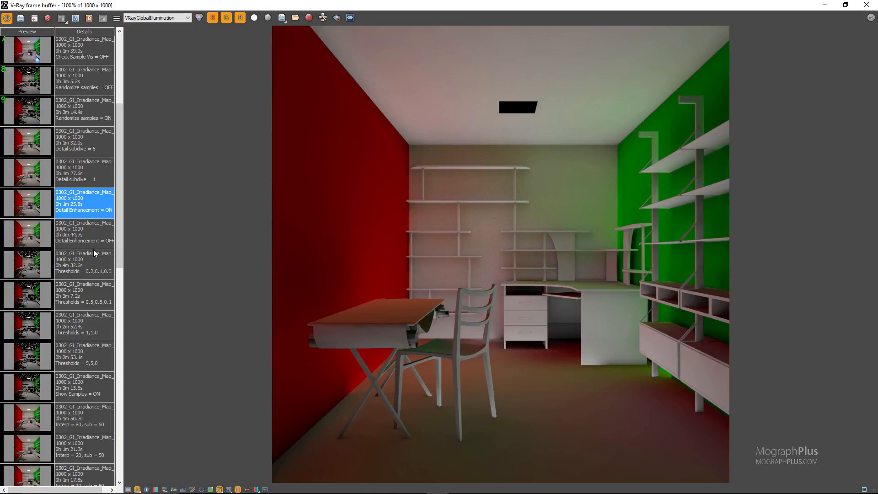
pyautogui.doubleClick(93, 247)
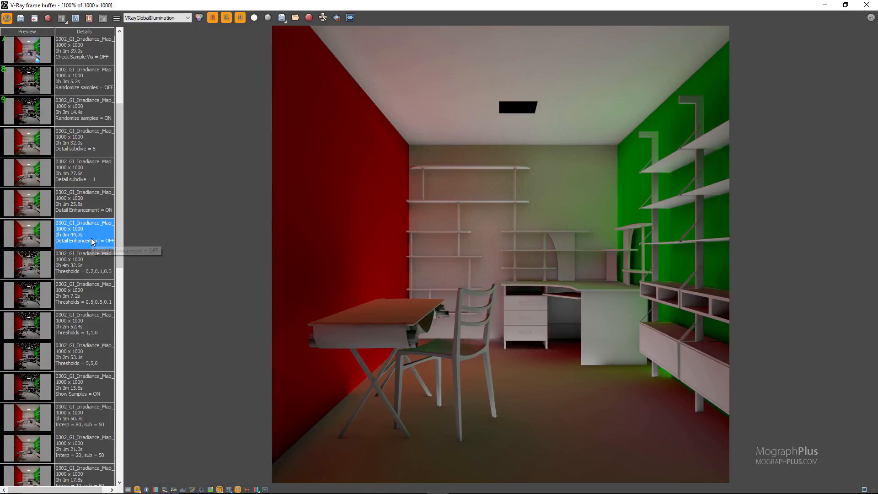
pyautogui.doubleClick(95, 210)
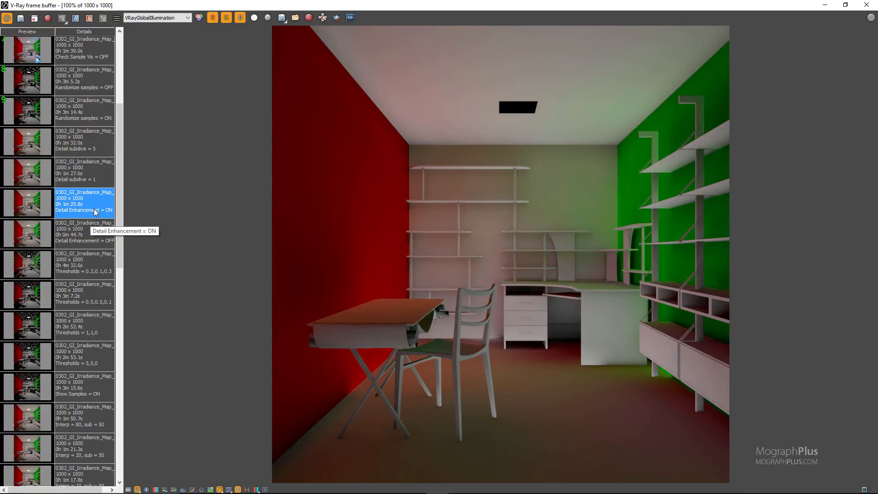
pyautogui.doubleClick(90, 235)
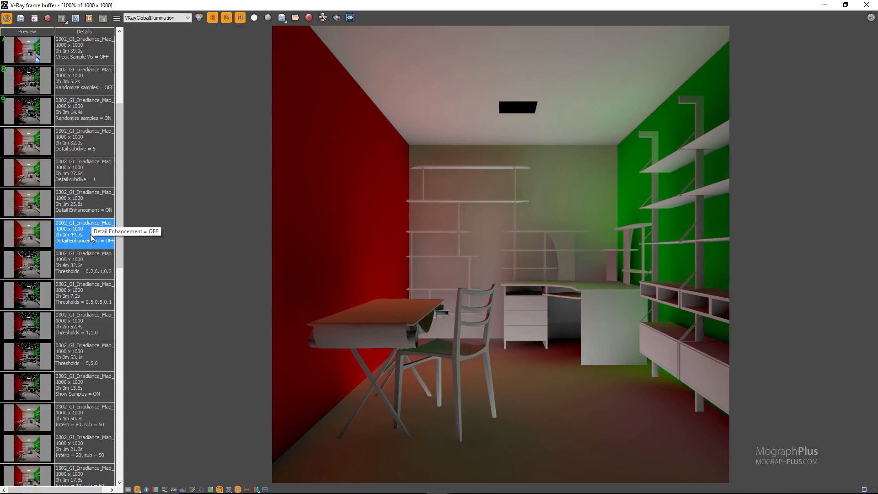
# - Switch back to the RGB color channel and compare Detail Enhancement ON and OFF where the table and chair legs meet the floor
pyautogui.click(156, 18)
pyautogui.click(137, 24)
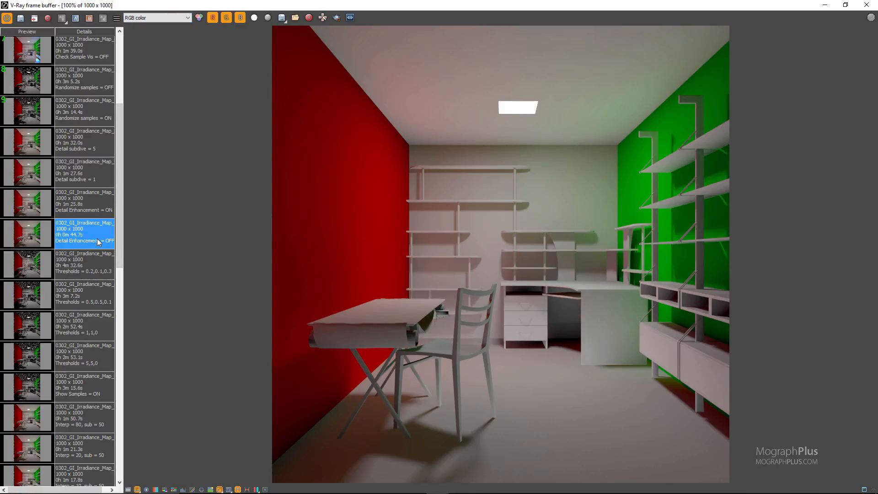
pyautogui.doubleClick(98, 203)
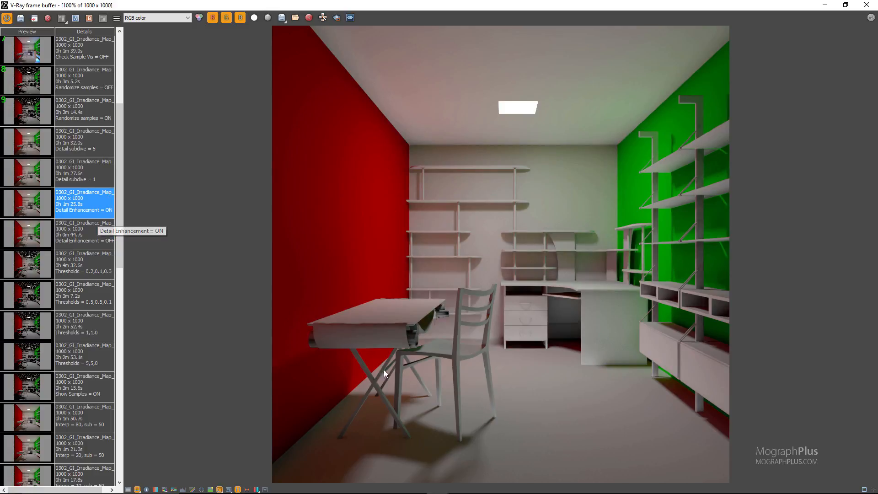
pyautogui.scroll(3, 384, 370)
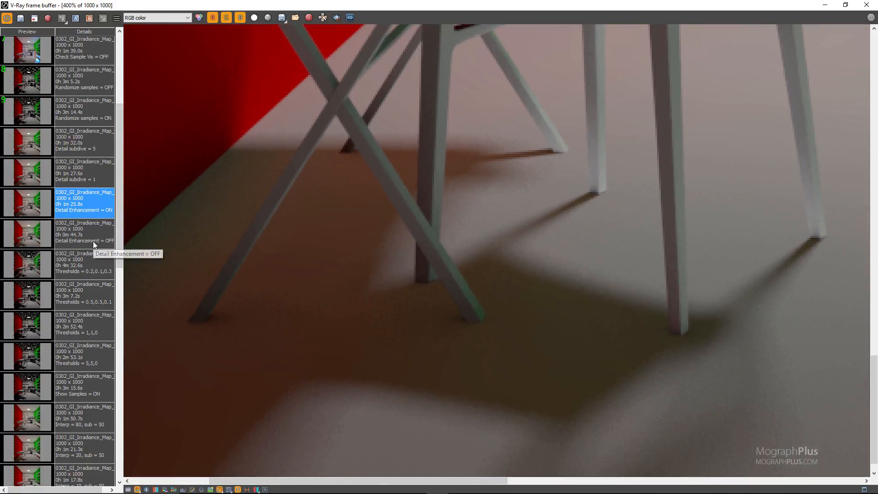
pyautogui.doubleClick(93, 241)
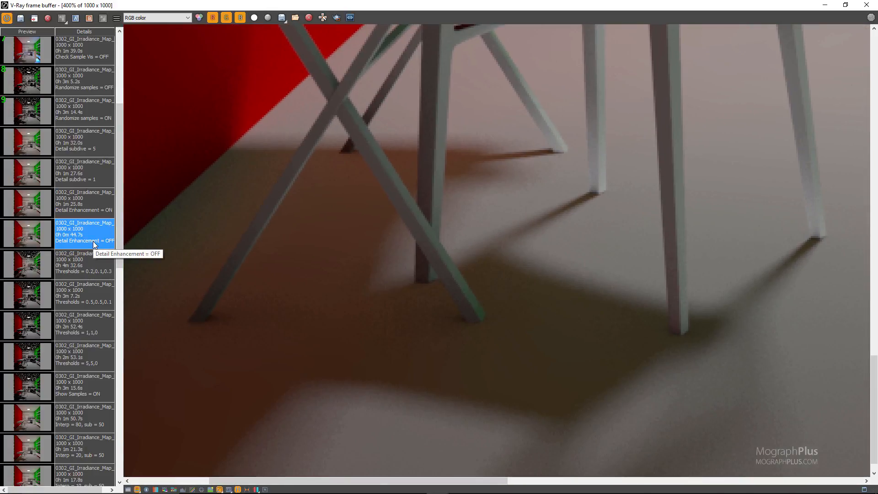
pyautogui.doubleClick(96, 210)
# - Compare Detail Enhancement ON and OFF around the desk's side panel and the low cabinets by the green wall
pyautogui.moveTo(723, 281); pyautogui.dragTo(273, 359, button='middle')
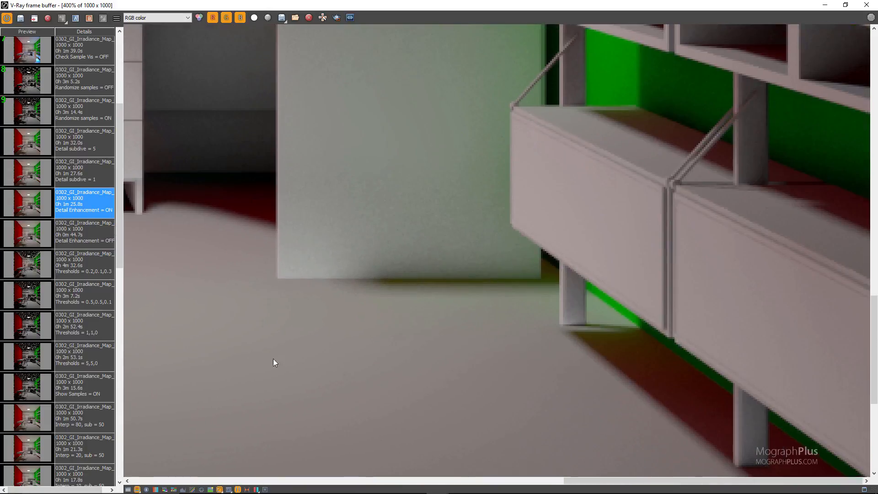
pyautogui.doubleClick(103, 235)
pyautogui.doubleClick(103, 209)
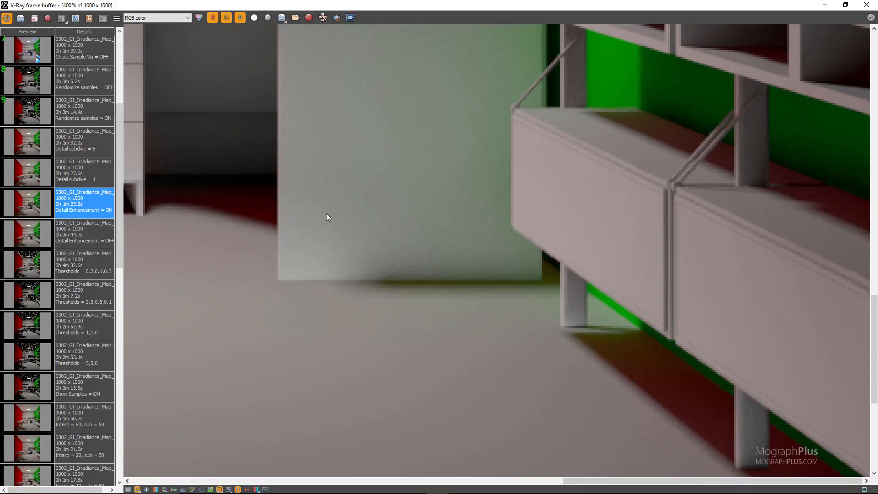
# - Compare the Detail Enhancement ON and OFF renders around the desk's upper shelves and the wall shelves beside the red wall
pyautogui.moveTo(326, 214); pyautogui.dragTo(194, 351, button='middle')
pyautogui.moveTo(416, 210); pyautogui.dragTo(349, 261, button='middle')
pyautogui.click(83, 231)
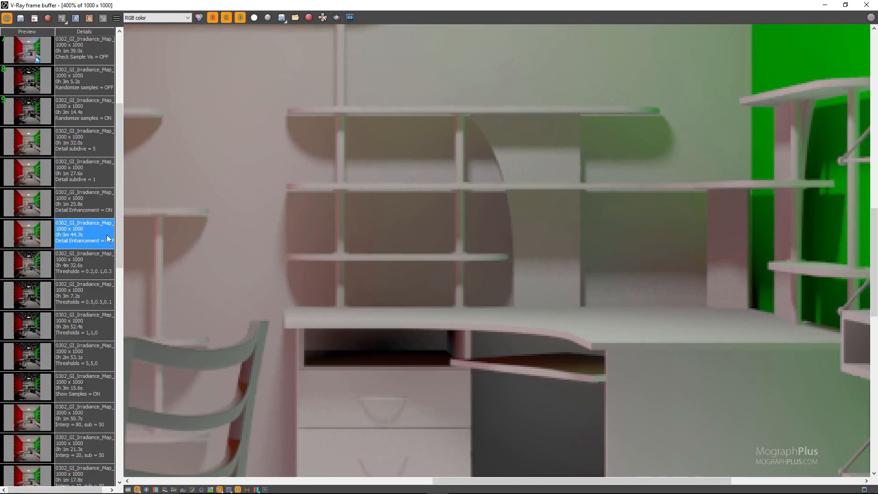
pyautogui.click(93, 207)
pyautogui.moveTo(289, 207); pyautogui.dragTo(582, 216, button='middle')
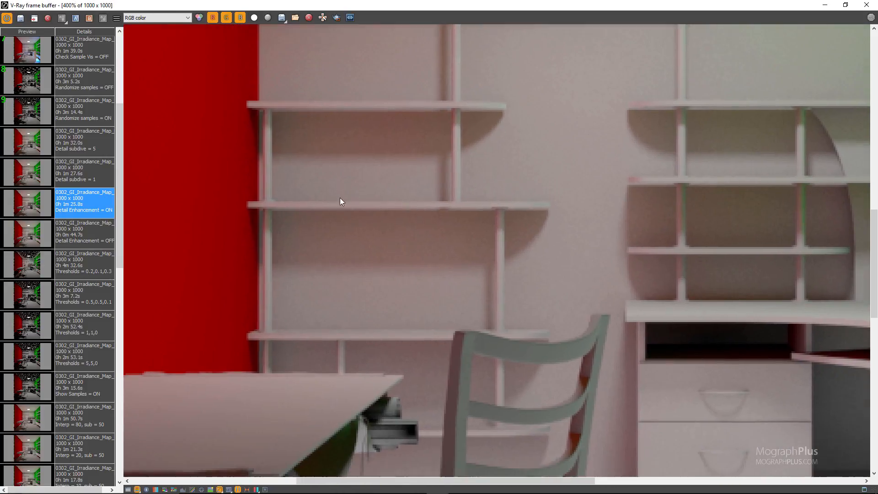
pyautogui.click(66, 239)
pyautogui.click(96, 202)
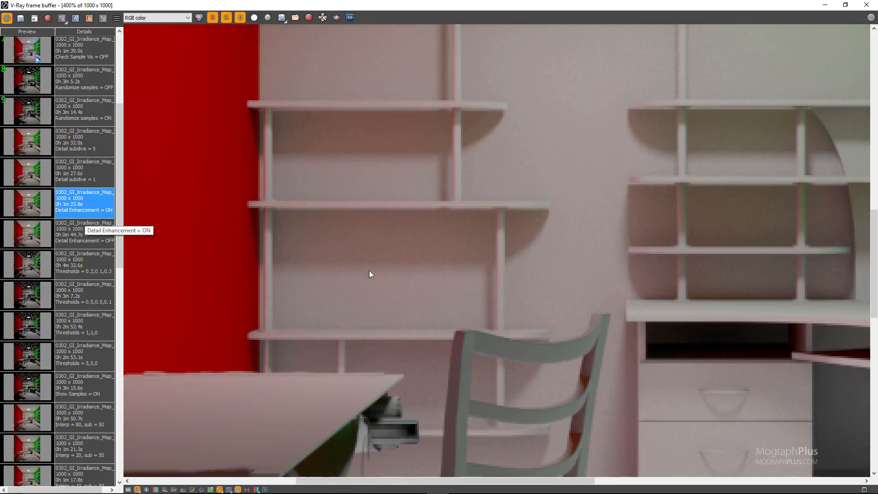
# - Display the VRayGlobalIllumination channel and compare Detail Enhancement OFF and ON at the table and chair legs
pyautogui.moveTo(395, 474); pyautogui.dragTo(470, 158, button='middle')
pyautogui.moveTo(377, 450); pyautogui.dragTo(518, 180, button='middle')
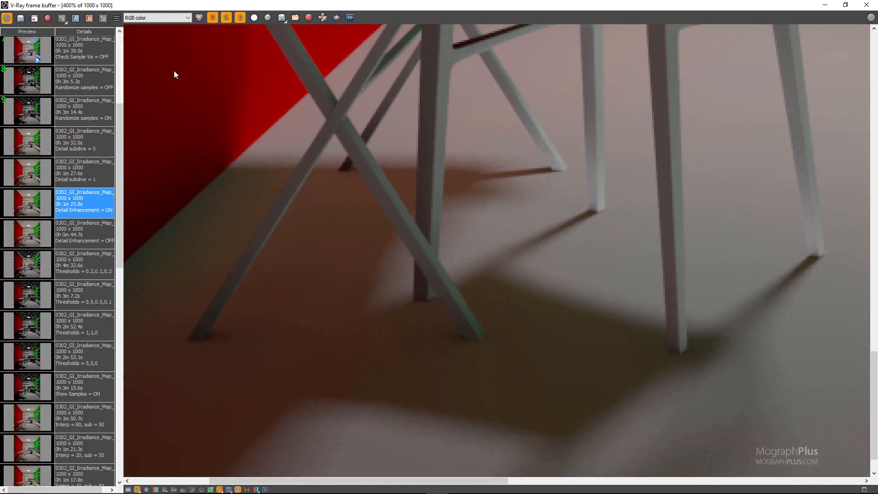
pyautogui.click(158, 18)
pyautogui.click(151, 38)
pyautogui.click(104, 243)
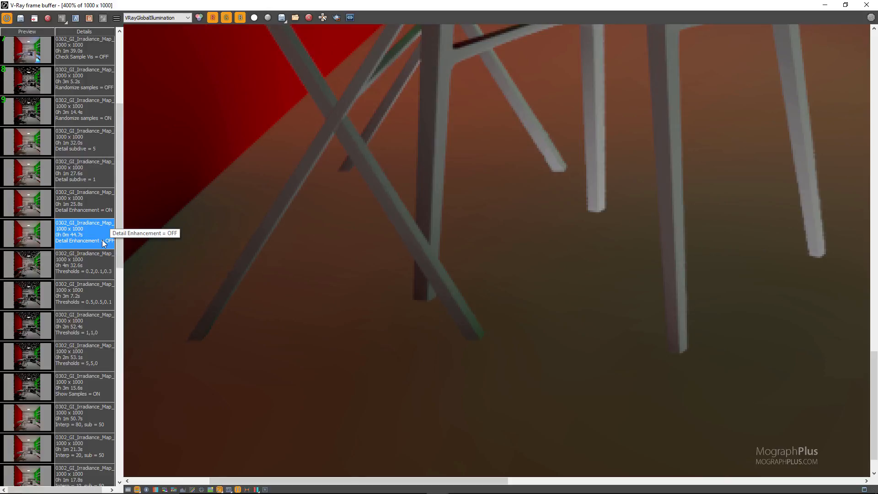
pyautogui.click(91, 208)
# - Compare Detail Enhancement ON and OFF in the global illumination channel around the desk and its shelves near the green wall
pyautogui.moveTo(540, 202); pyautogui.dragTo(212, 328, button='middle')
pyautogui.moveTo(627, 197); pyautogui.dragTo(216, 364, button='middle')
pyautogui.moveTo(472, 235); pyautogui.dragTo(467, 345, button='middle')
pyautogui.moveTo(349, 146); pyautogui.dragTo(430, 328, button='middle')
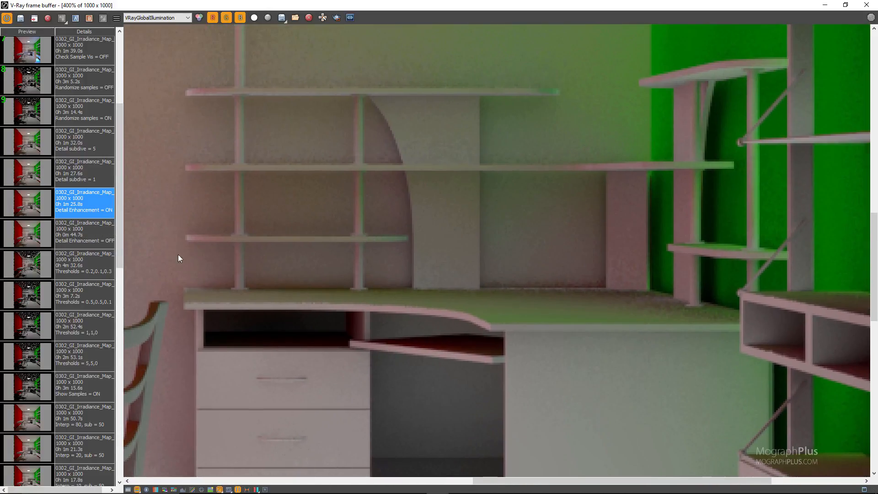
pyautogui.click(64, 237)
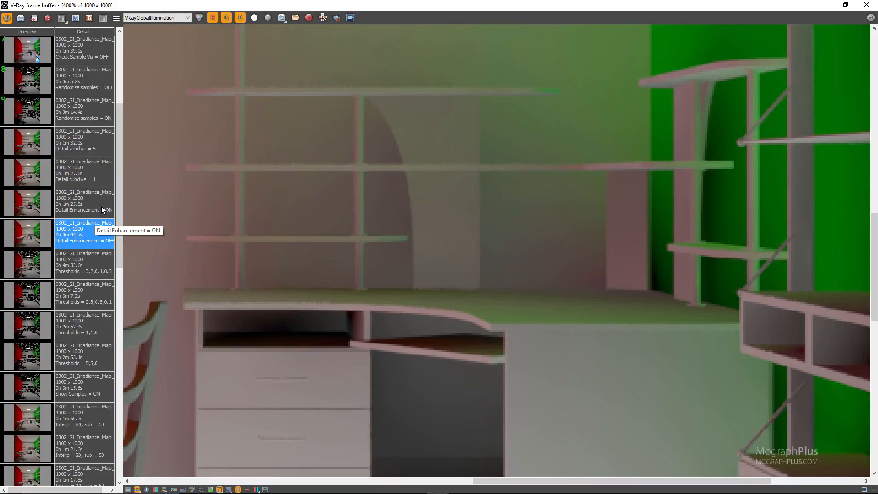
pyautogui.click(102, 209)
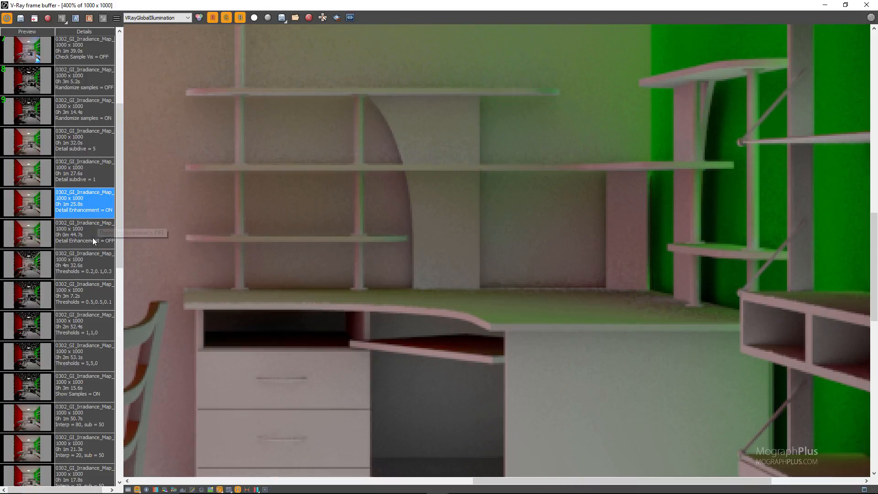
pyautogui.click(94, 231)
pyautogui.click(104, 211)
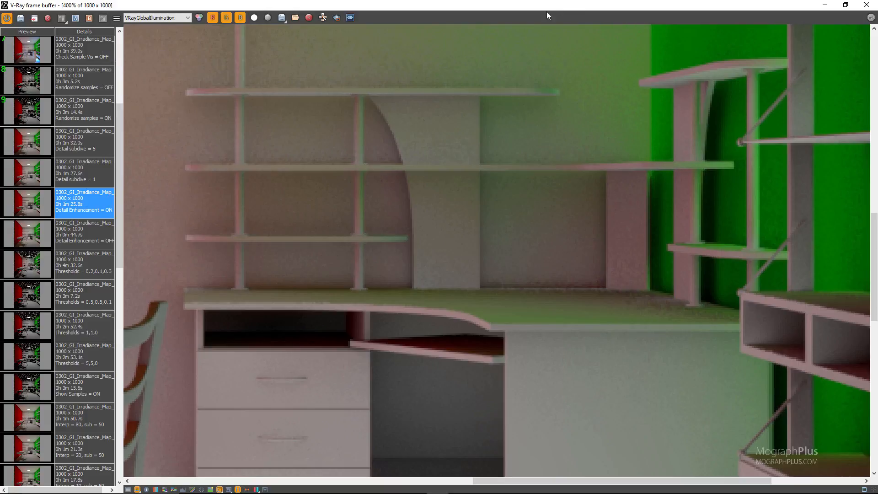
# - Return to the render settings and set the Detail Enhancement Subdivs mult. to 1
pyautogui.click(861, 5)
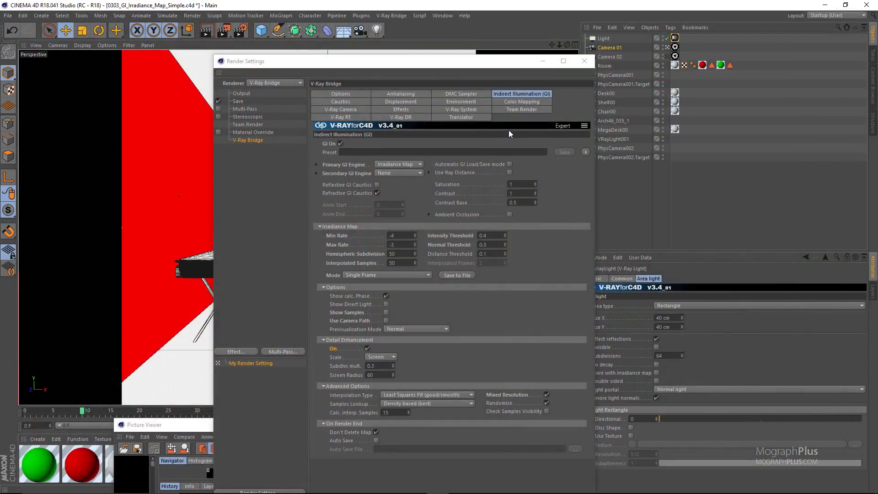
pyautogui.click(349, 366)
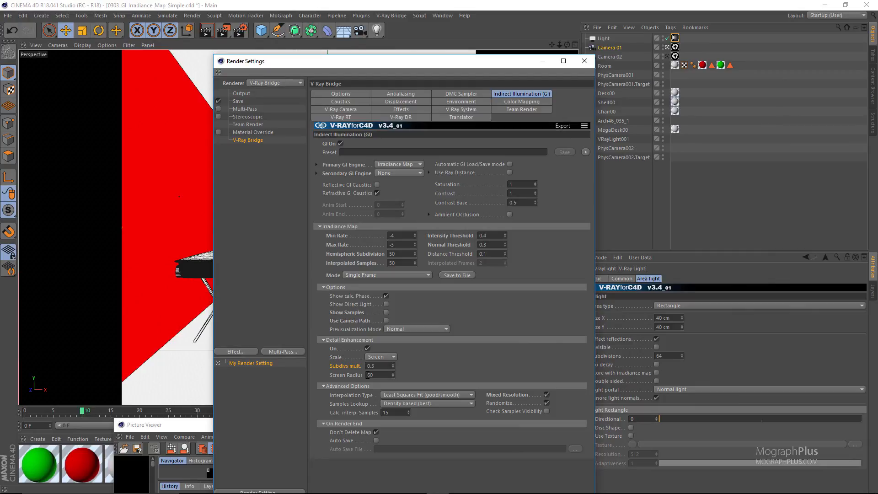
pyautogui.doubleClick(392, 254)
pyautogui.doubleClick(371, 366)
pyautogui.write('1')
pyautogui.press('Return')
pyautogui.doubleClick(385, 366)
pyautogui.write('0.5')
pyautogui.doubleClick(385, 366)
pyautogui.write('1')
# - Reopen the V-Ray Frame Buffer and compare the Detail subdive = 1 and Detail Enhancement = ON renders around the desk
pyautogui.click(392, 16)
pyautogui.click(418, 127)
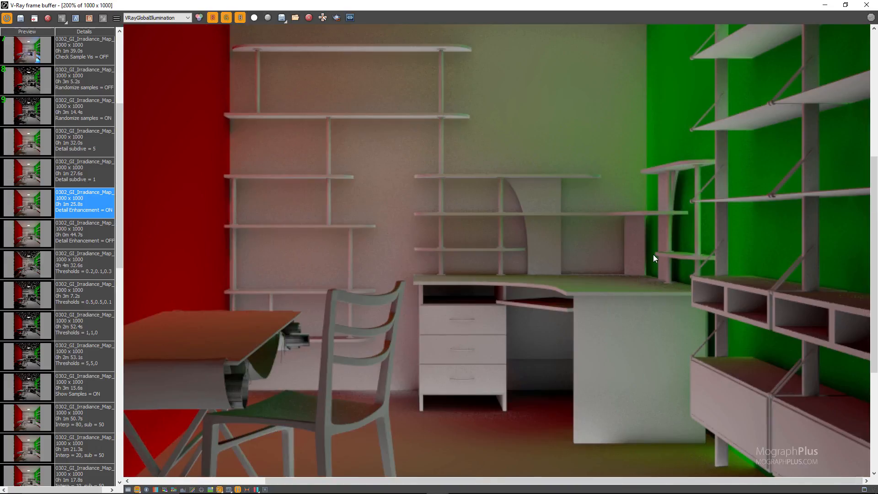
pyautogui.scroll(1, 654, 257)
pyautogui.click(89, 171)
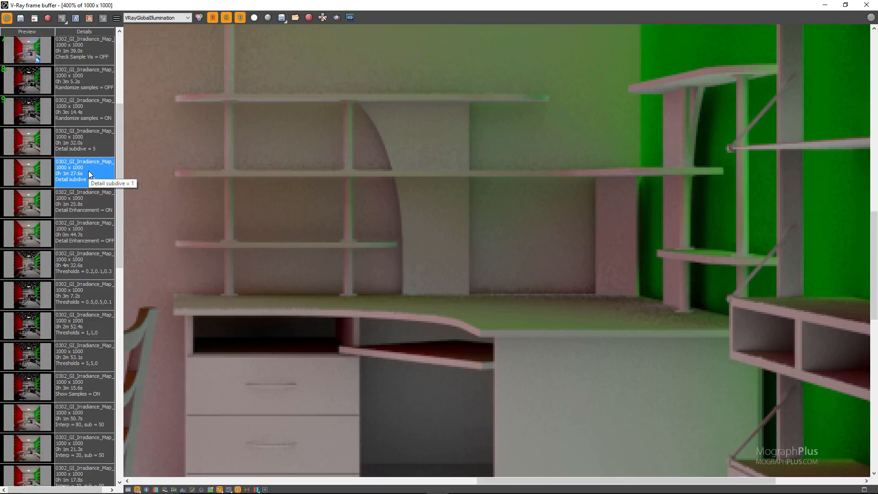
pyautogui.click(89, 204)
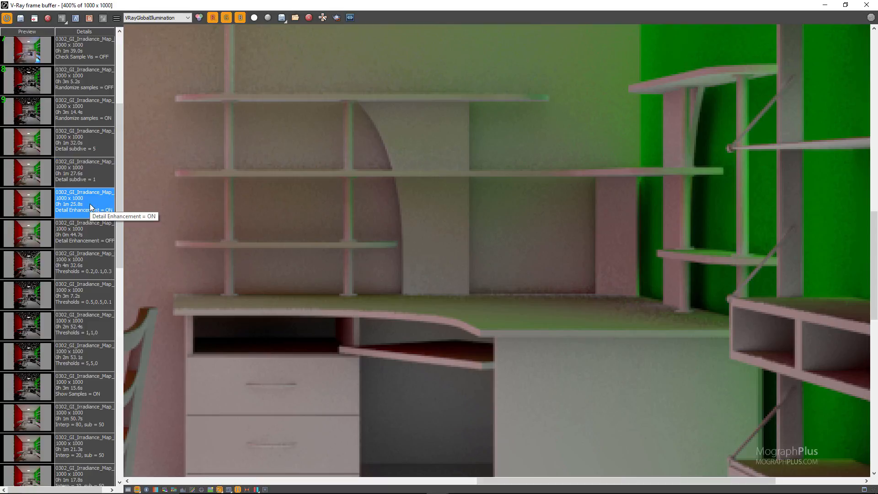
# - Compare the Detail subdive = 1 and Detail subdive = 5 renders on the wall shelves and around the desk
pyautogui.scroll(-1, 385, 236)
pyautogui.scroll(1, 278, 217)
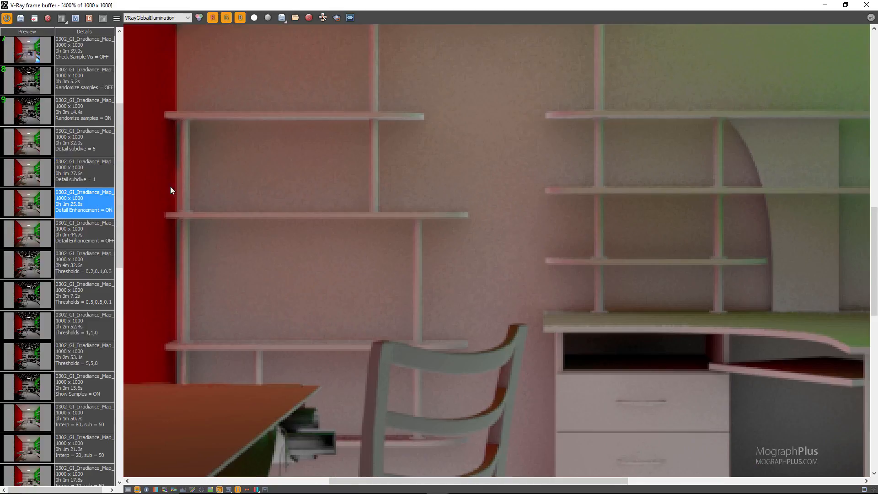
pyautogui.click(90, 176)
pyautogui.click(95, 141)
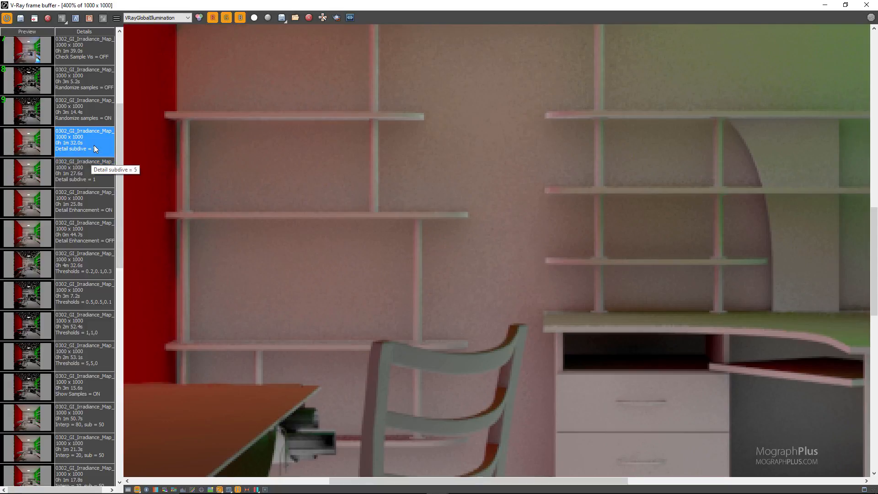
pyautogui.moveTo(734, 245); pyautogui.dragTo(436, 193, button='middle')
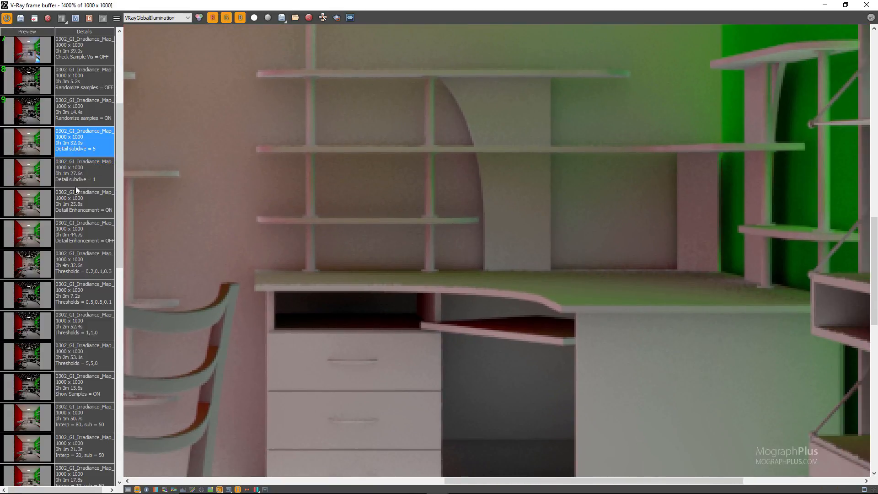
pyautogui.click(89, 175)
pyautogui.click(89, 155)
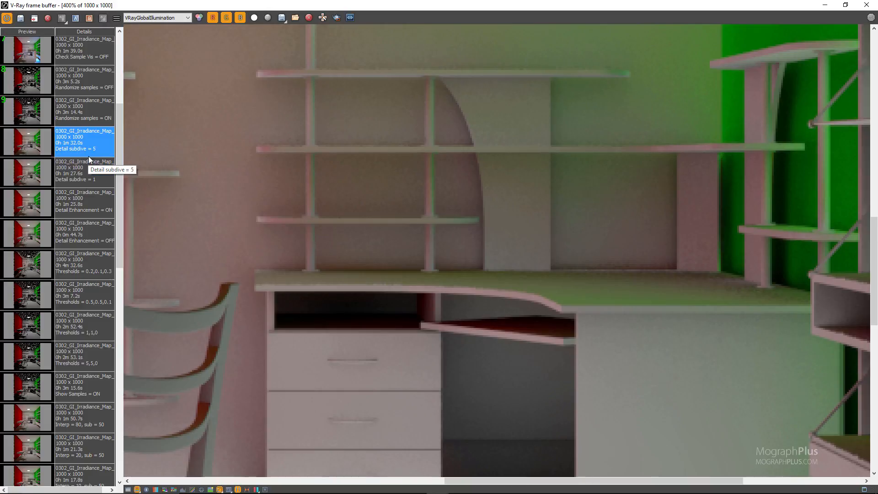
# - Compare Detail subdive = 1 and 5 over the whole room, and restore the RGB color channel
pyautogui.scroll(-4, 455, 261)
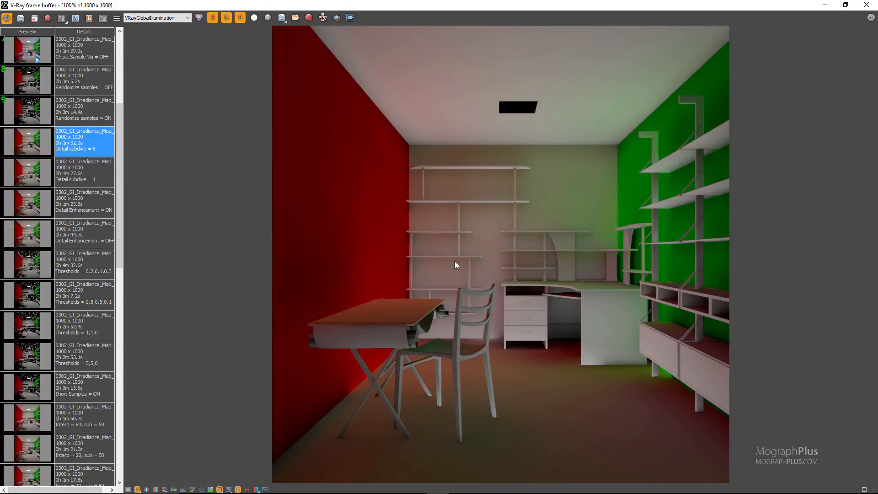
pyautogui.click(96, 177)
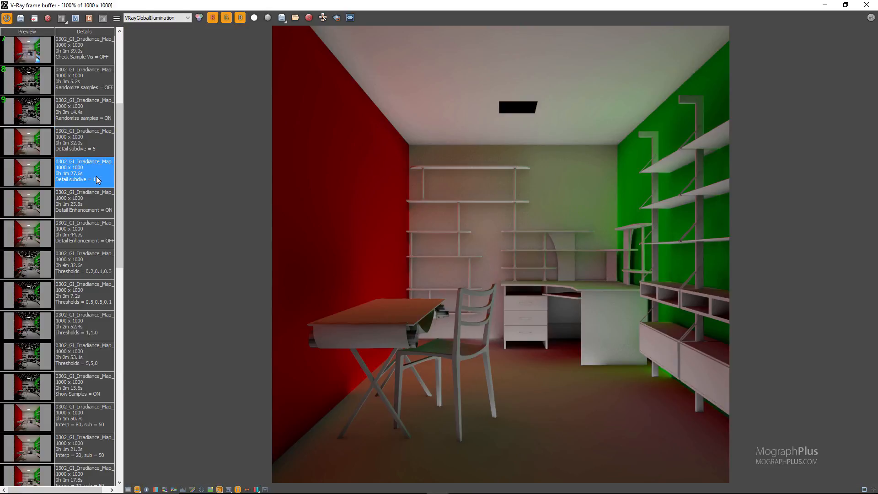
pyautogui.click(95, 149)
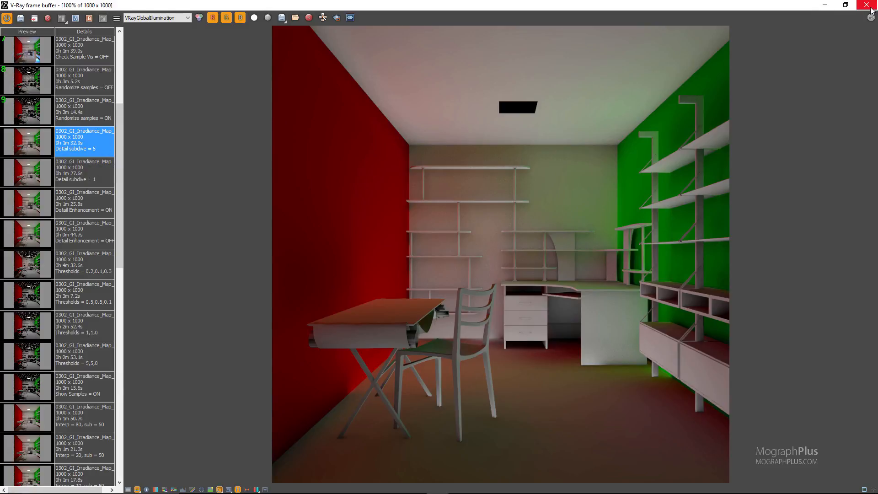
pyautogui.click(172, 18)
pyautogui.click(160, 29)
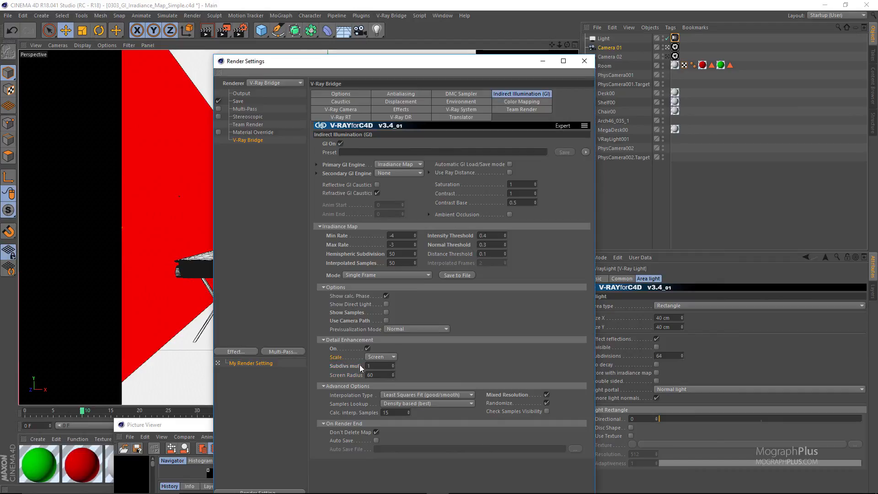
# - Back in the render settings, check the Detail Enhancement Scale options and turn Detail Enhancement off
pyautogui.click(394, 356)
pyautogui.click(445, 364)
pyautogui.click(368, 349)
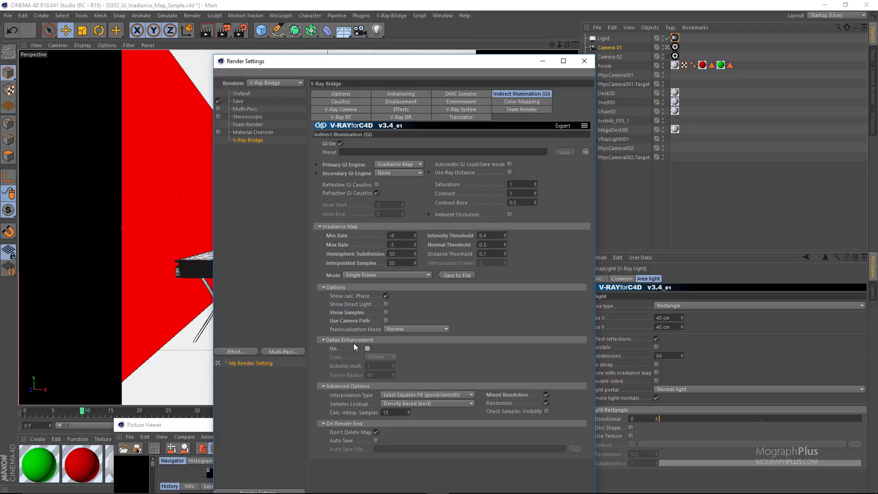
# - Set the irradiance map's Interpolated Samples to 20, Min Rate to -3, Max Rate to 0 and Normal Threshold to 0.2, and enable Show Samples
pyautogui.doubleClick(392, 263)
pyautogui.write('20')
pyautogui.click(399, 234)
pyautogui.click(398, 244)
pyautogui.click(439, 235)
pyautogui.click(437, 245)
pyautogui.click(547, 403)
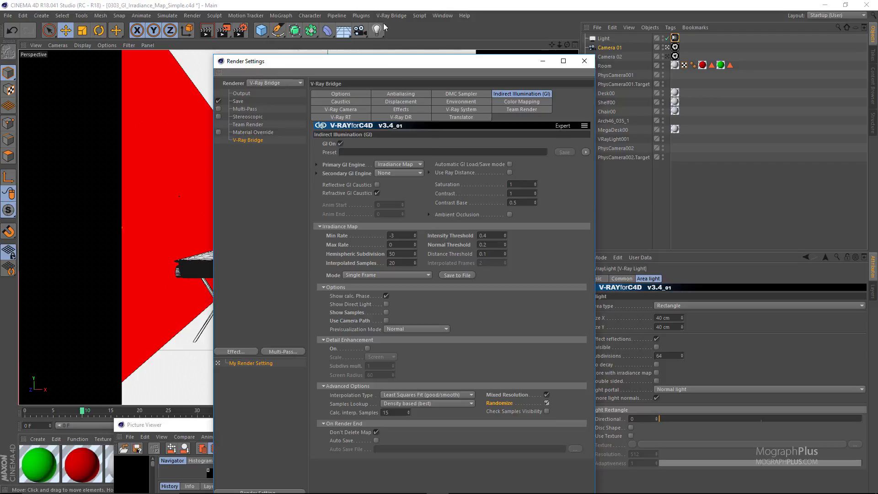
pyautogui.click(386, 313)
# - Reopen the V-Ray Frame Buffer and compare the saved Randomize samples = ON and OFF renders
pyautogui.click(389, 15)
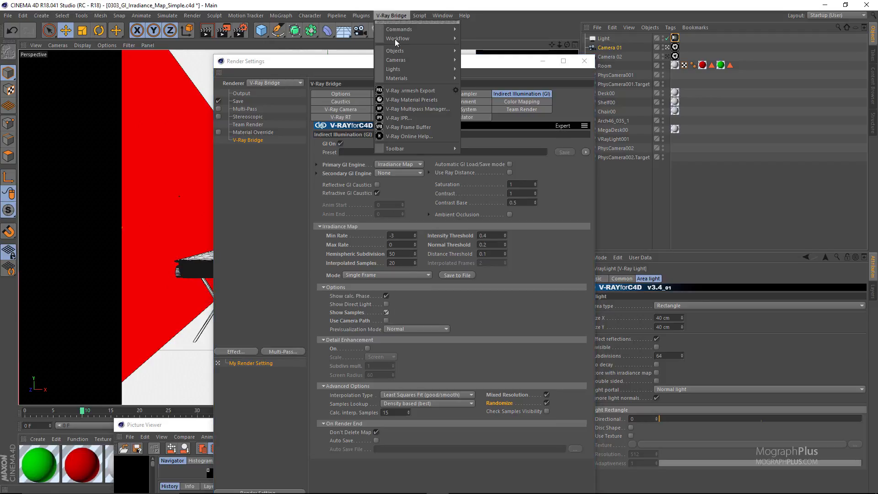
pyautogui.click(428, 127)
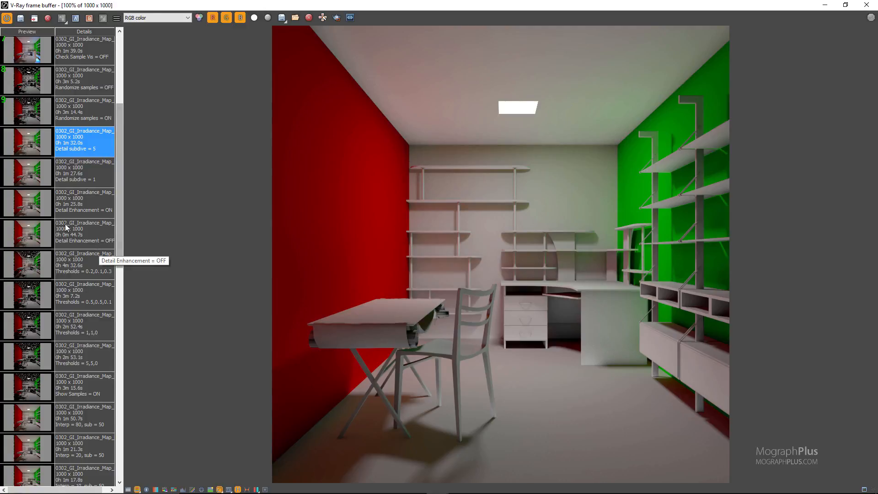
pyautogui.scroll(4, 65, 224)
pyautogui.click(106, 234)
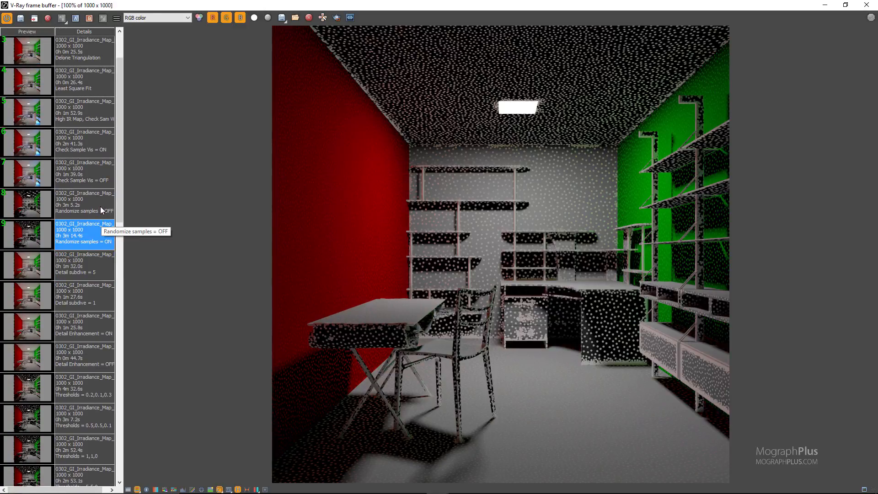
pyautogui.click(101, 210)
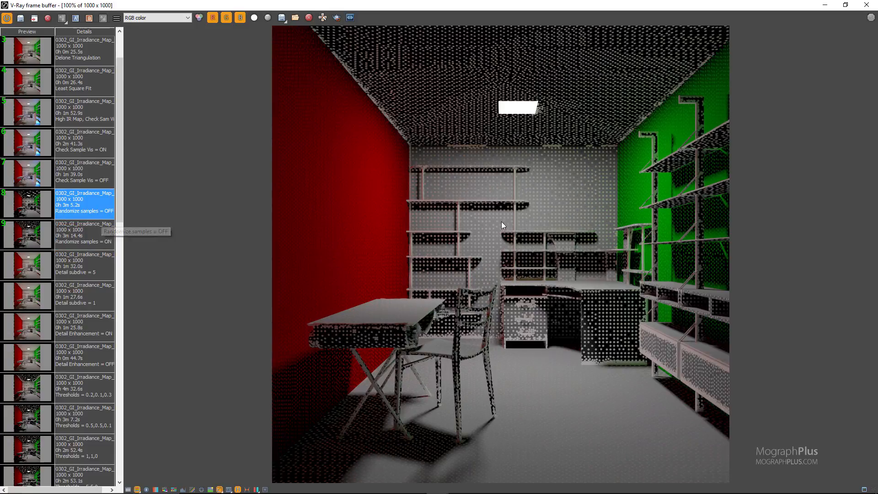
# - Inspect the sample pattern of the Randomize samples = OFF render up close, and select the Randomize samples = ON render again
pyautogui.scroll(2, 502, 223)
pyautogui.moveTo(556, 341); pyautogui.dragTo(490, 70, button='middle')
pyautogui.scroll(1, 503, 334)
pyautogui.scroll(-3, 503, 334)
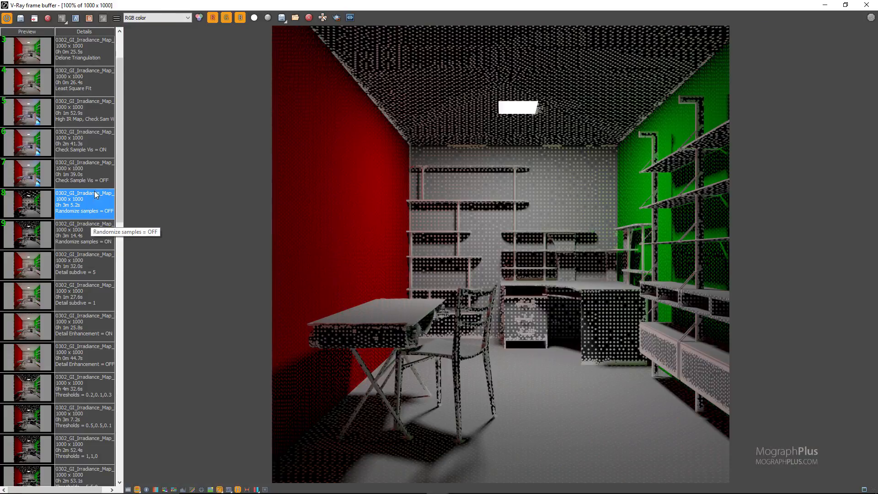
pyautogui.doubleClick(101, 240)
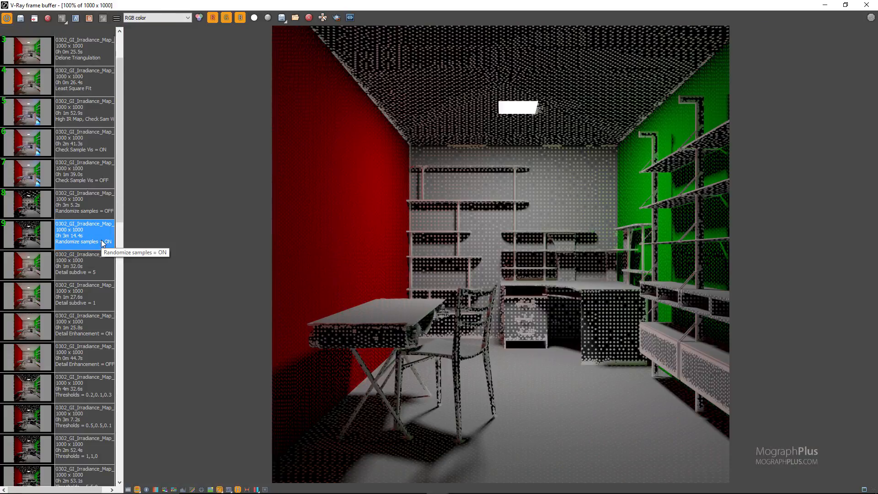
# - Return to the render settings and turn off Show Samples for the irradiance map
pyautogui.click(867, 5)
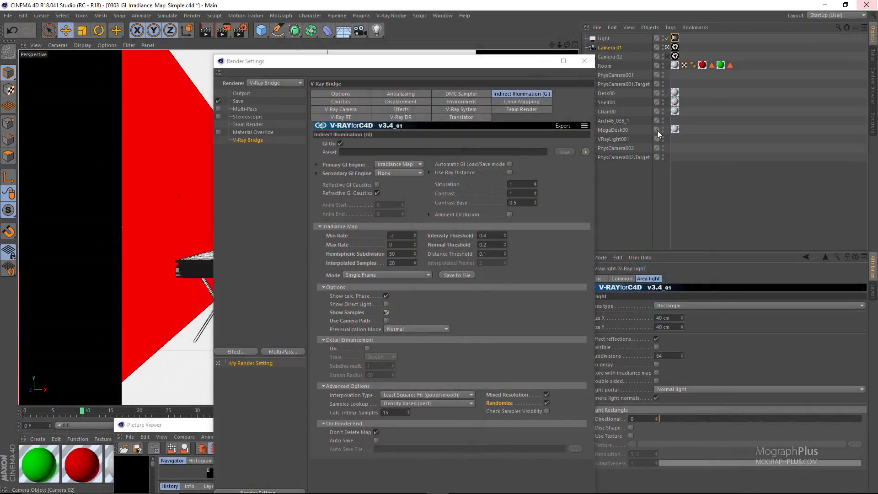
pyautogui.click(386, 312)
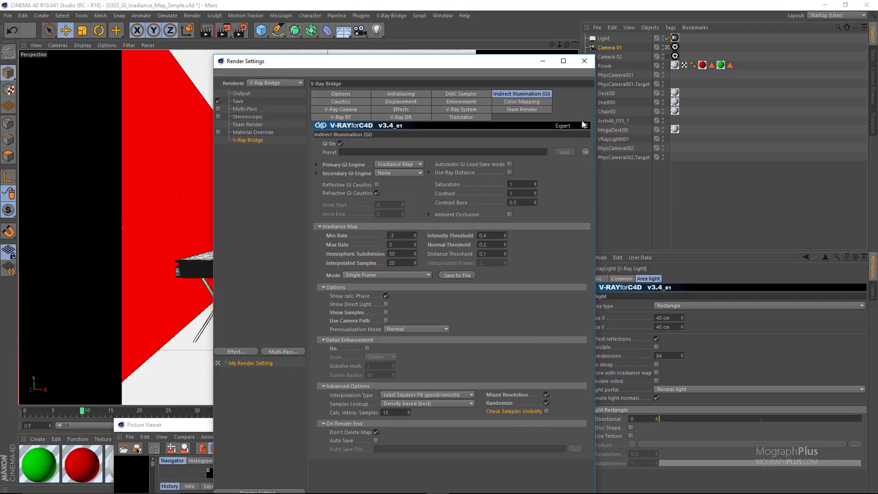
# - Close the render settings and add a Plane object to the room scene
pyautogui.click(586, 61)
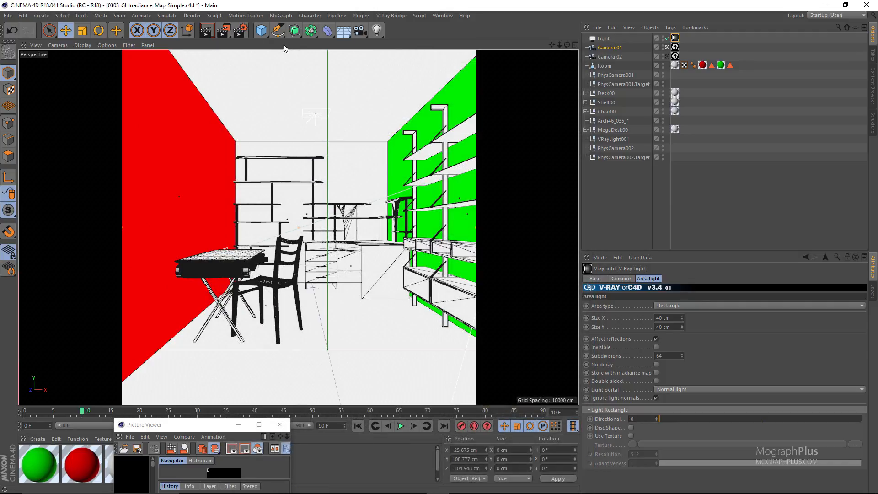
pyautogui.moveTo(261, 30); pyautogui.dragTo(338, 61)
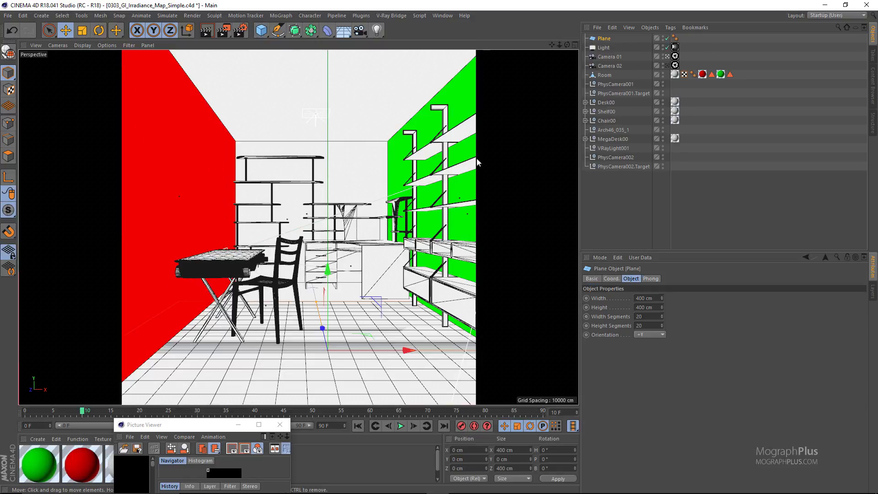
# - Set the plane's width and height to 75 cm each
pyautogui.click(650, 298)
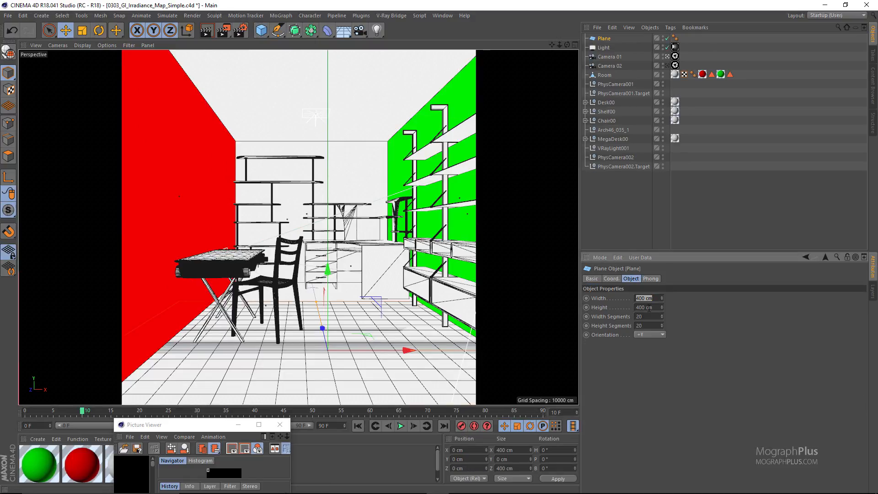
pyautogui.write('75')
pyautogui.press('Tab')
pyautogui.write('75')
pyautogui.press('Return')
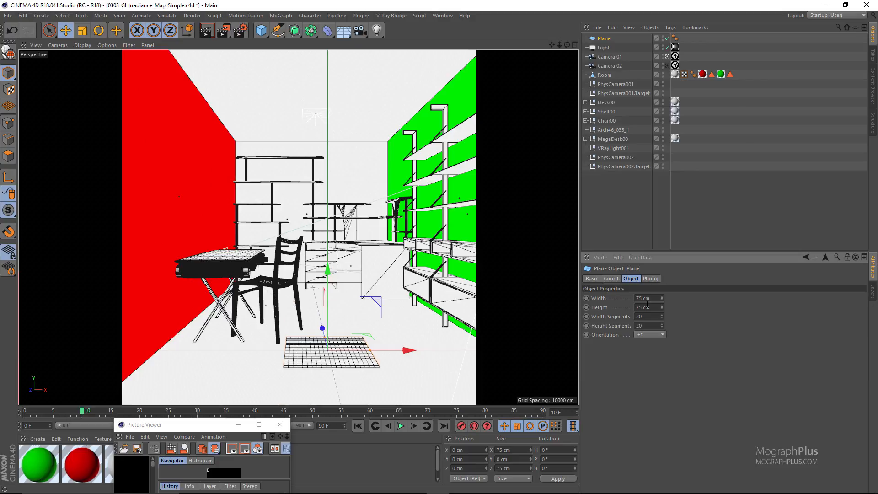
# - Set the plane's width and height to 125 cm each
pyautogui.click(644, 298)
pyautogui.write('125')
pyautogui.press('Tab')
pyautogui.write('125')
pyautogui.press('Return')
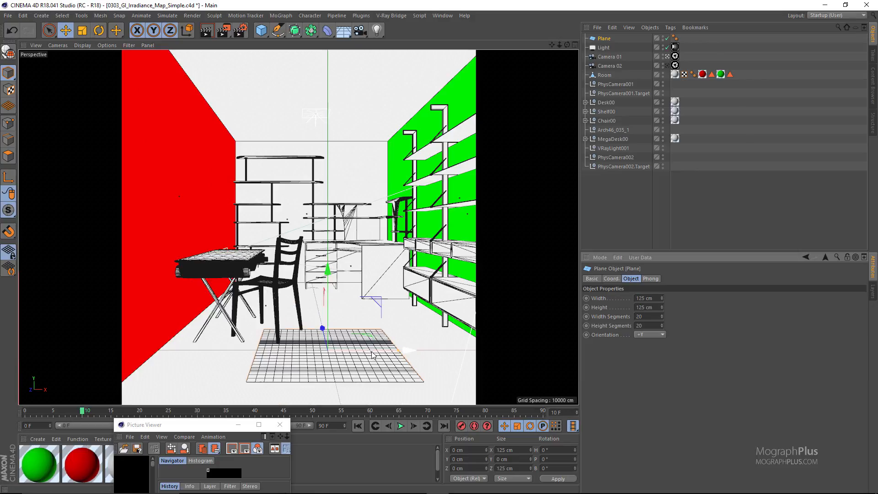
# - Stand the plane upright with a -90° bank rotation and position it at about X 37 cm, Y 50 cm
pyautogui.moveTo(392, 351); pyautogui.dragTo(452, 351)
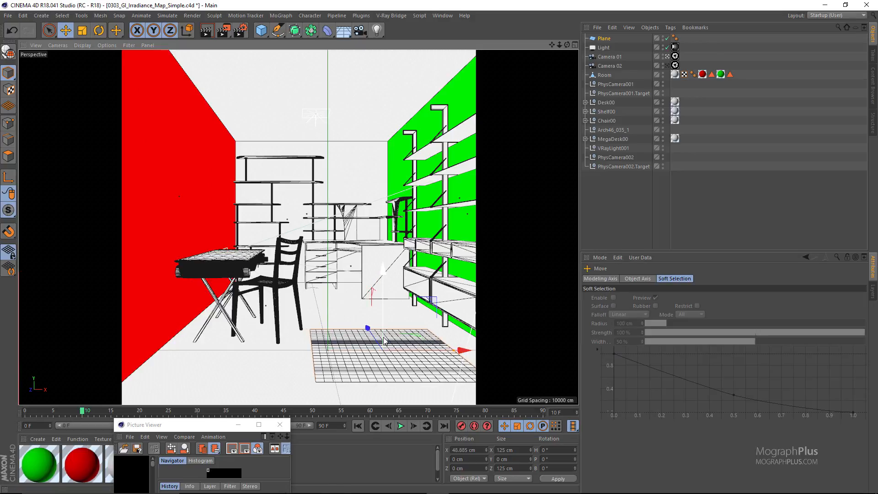
pyautogui.press('r')
pyautogui.moveTo(368, 308); pyautogui.dragTo(314, 378)
pyautogui.press('e')
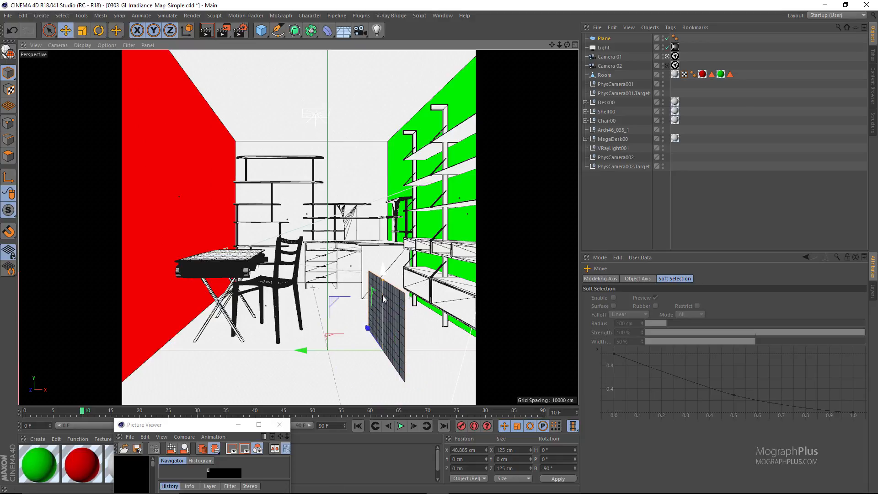
pyautogui.moveTo(382, 297); pyautogui.dragTo(377, 251)
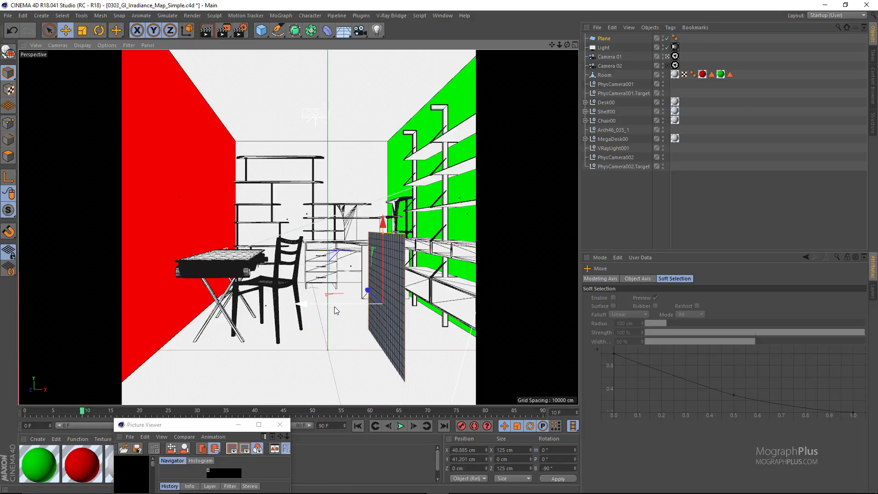
pyautogui.moveTo(334, 305)
pyautogui.mouseDown()
pyautogui.moveTo(319, 308)
pyautogui.moveTo(326, 308)
pyautogui.mouseUp()
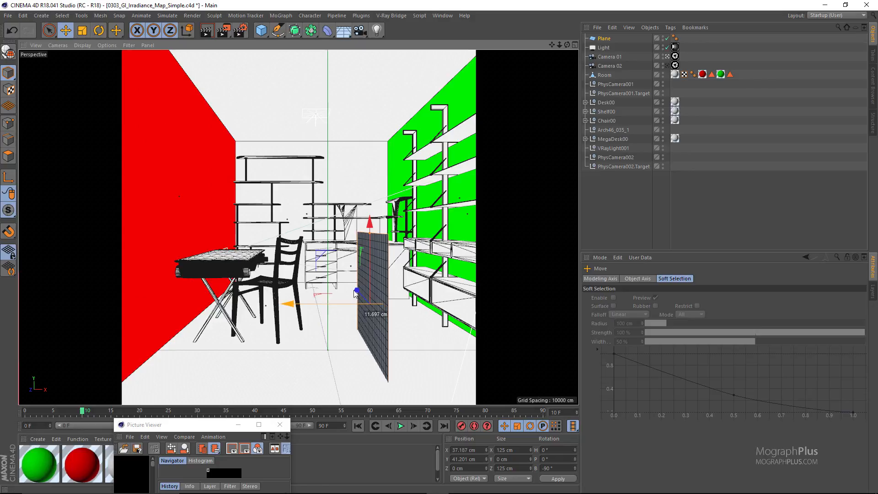
pyautogui.moveTo(368, 262); pyautogui.dragTo(367, 248)
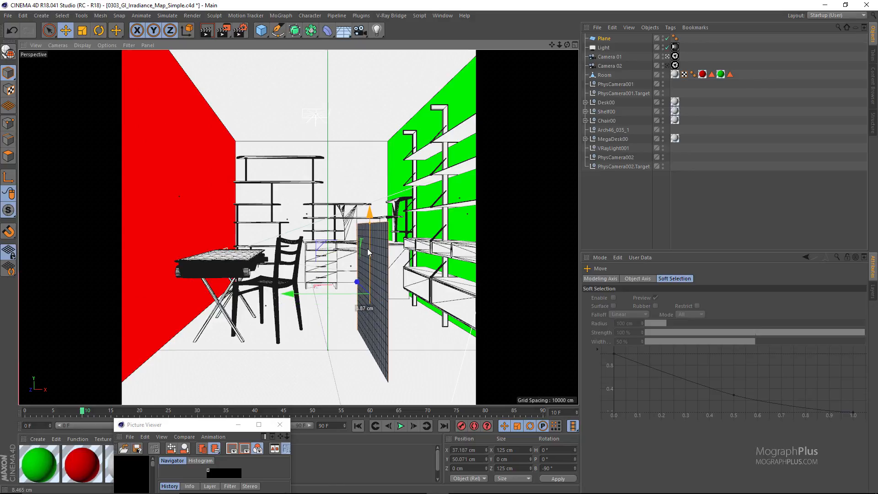
# - Switch the perspective view's display mode to Quick Shading without lines
pyautogui.click(77, 45)
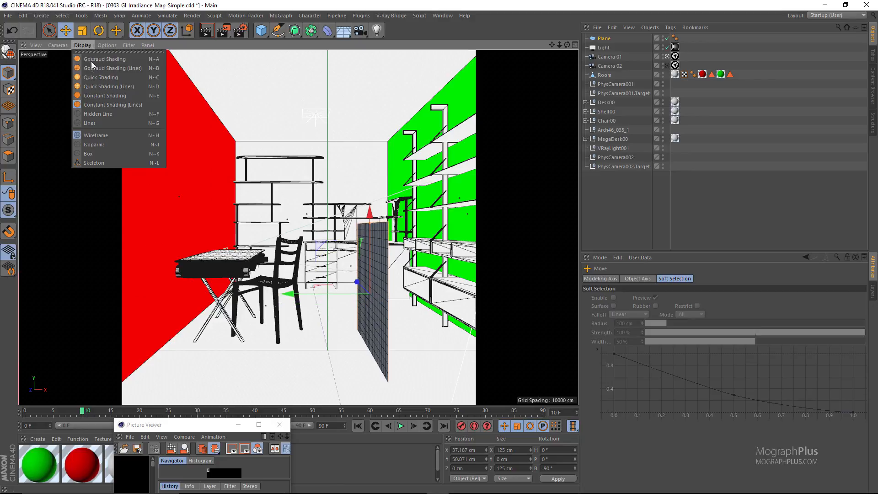
pyautogui.click(111, 86)
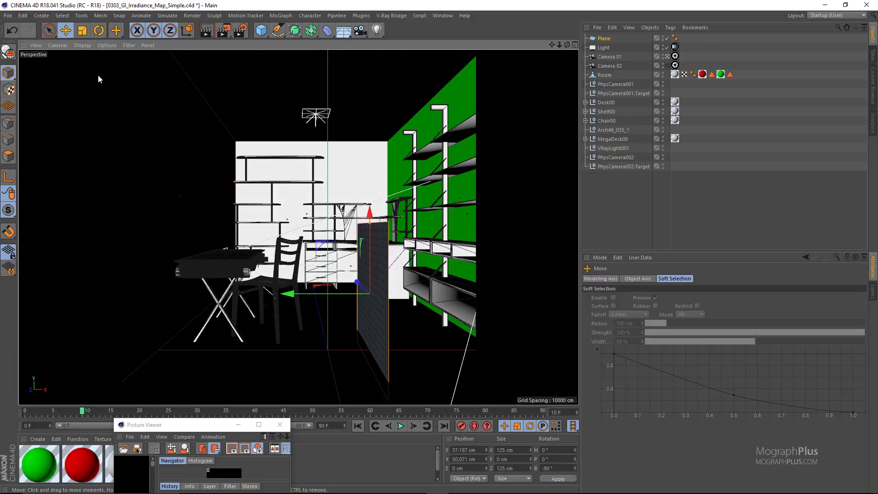
pyautogui.click(82, 45)
pyautogui.click(106, 76)
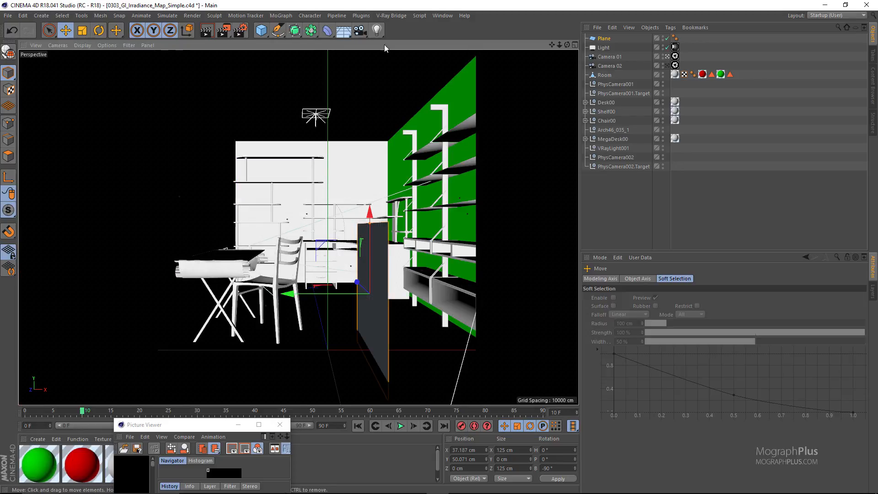
# - Add a V-Ray Area Rectangle Light and set its Size X and Size Y to 50 cm
pyautogui.click(391, 15)
pyautogui.moveTo(437, 69)
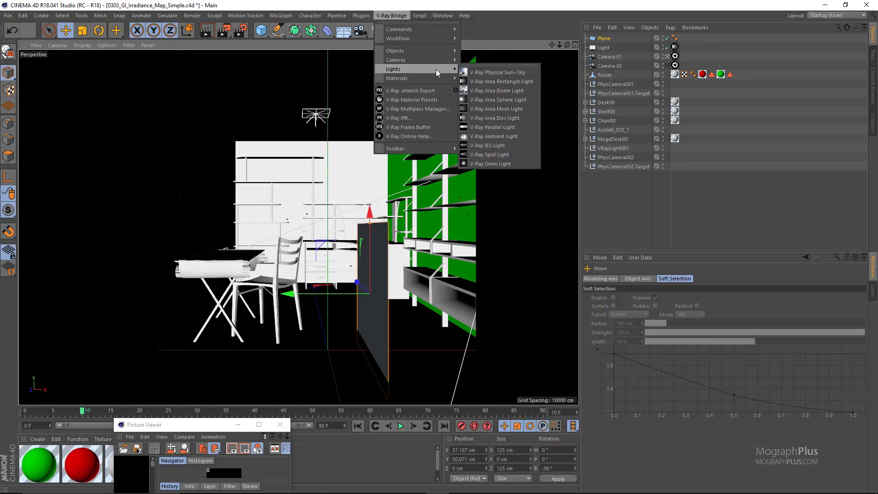
pyautogui.click(503, 81)
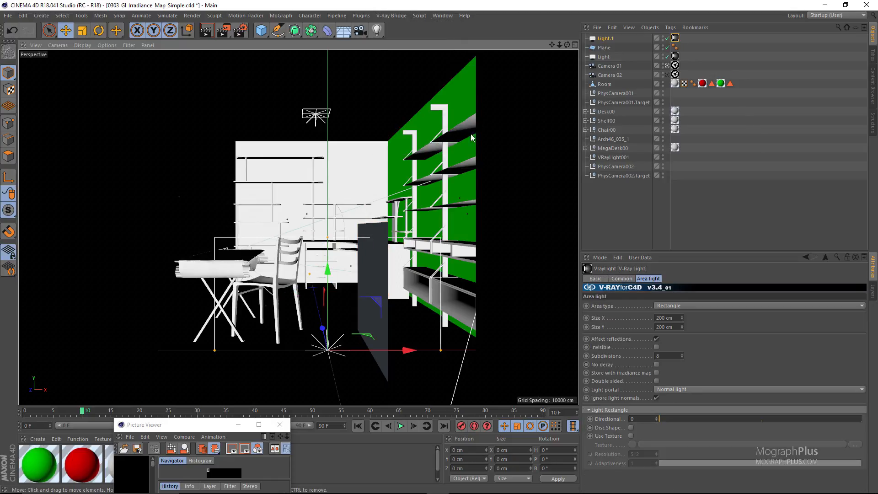
pyautogui.doubleClick(668, 318)
pyautogui.write('50')
pyautogui.press('Tab')
pyautogui.write('50')
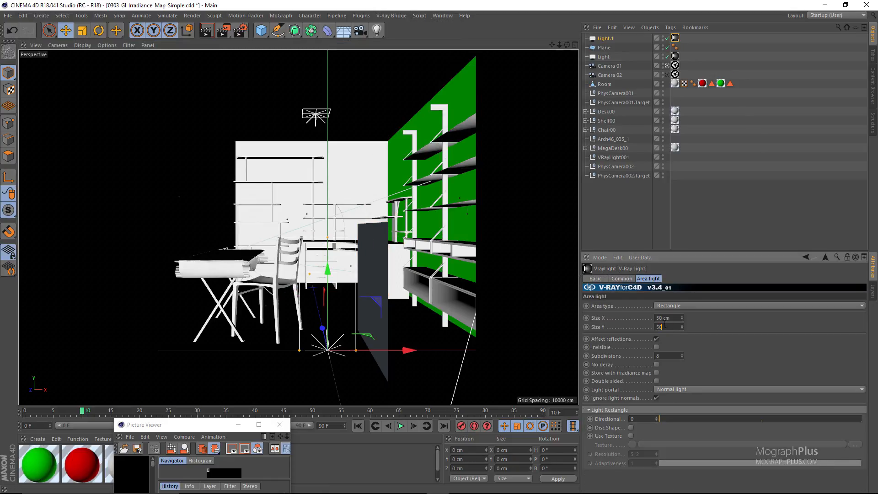
pyautogui.press('Return')
# - Move the new area light to about X 81 cm and rotate it to 90° heading and about -25° pitch
pyautogui.moveTo(412, 352); pyautogui.dragTo(504, 352)
pyautogui.press('r')
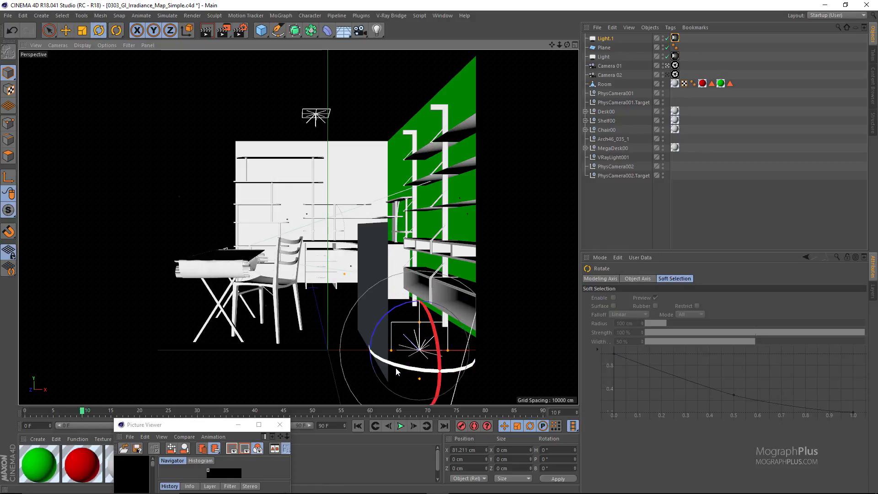
pyautogui.moveTo(398, 369); pyautogui.dragTo(470, 365)
pyautogui.moveTo(390, 311); pyautogui.dragTo(376, 328)
pyautogui.hotkey('ctrl', 'z')
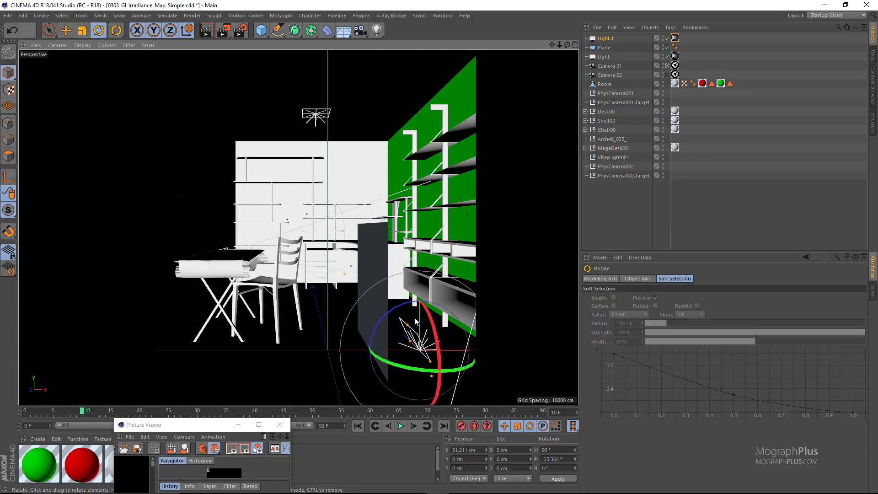
# - Raise the area light above the floor along the world Y axis, and shift the upright plane to about X 30 cm
pyautogui.press('e')
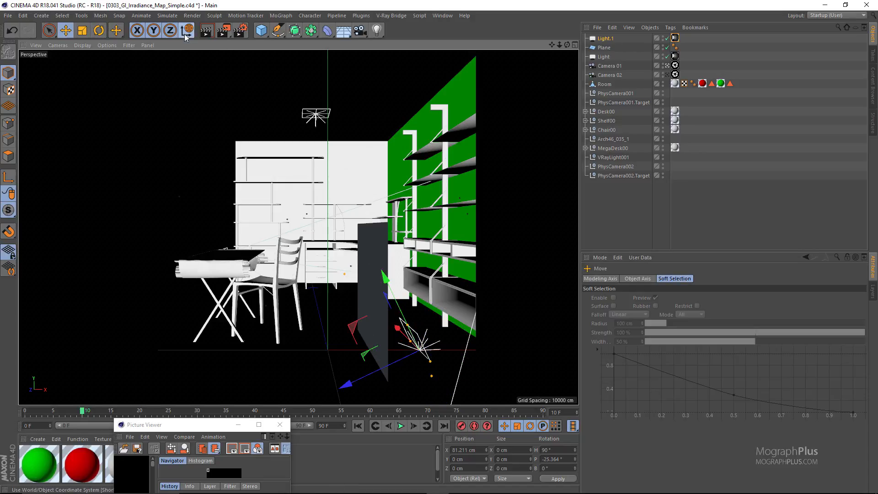
pyautogui.click(187, 31)
pyautogui.moveTo(422, 287); pyautogui.dragTo(420, 245)
pyautogui.click(374, 279)
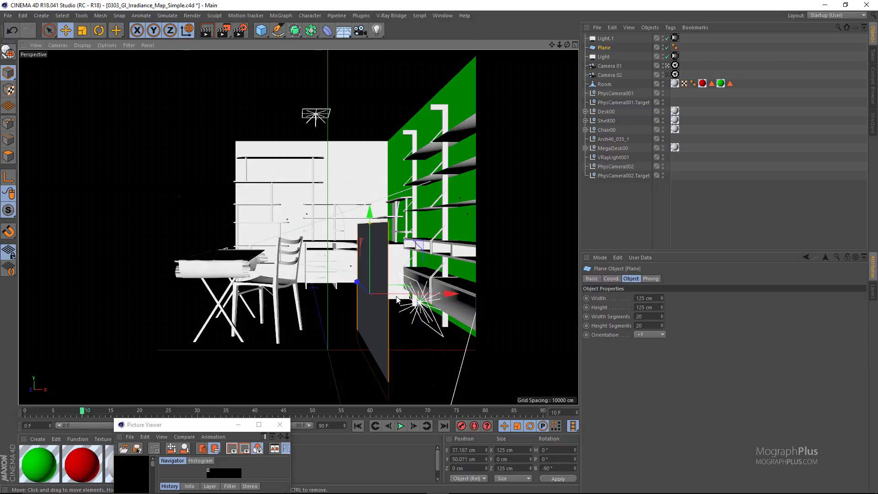
pyautogui.moveTo(424, 297); pyautogui.dragTo(417, 296)
# - Set the new area light's intensity units to Radiant power (W) with a value of 50
pyautogui.click(676, 38)
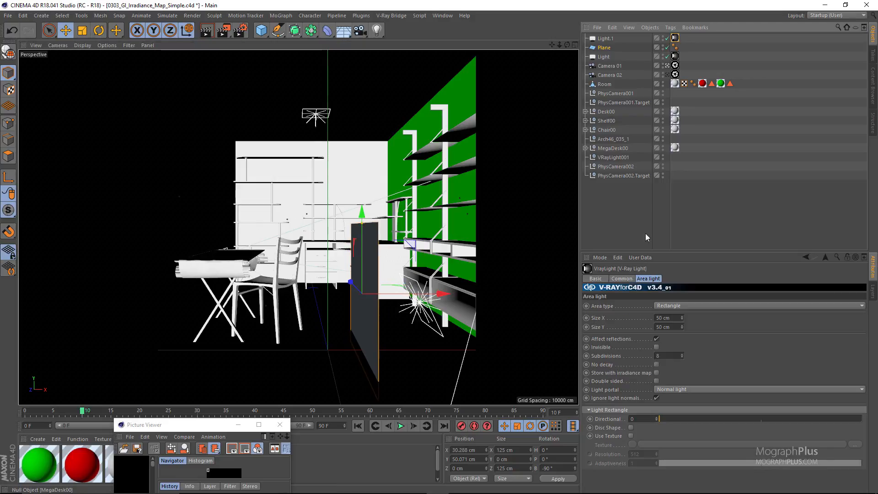
pyautogui.click(622, 278)
pyautogui.click(677, 318)
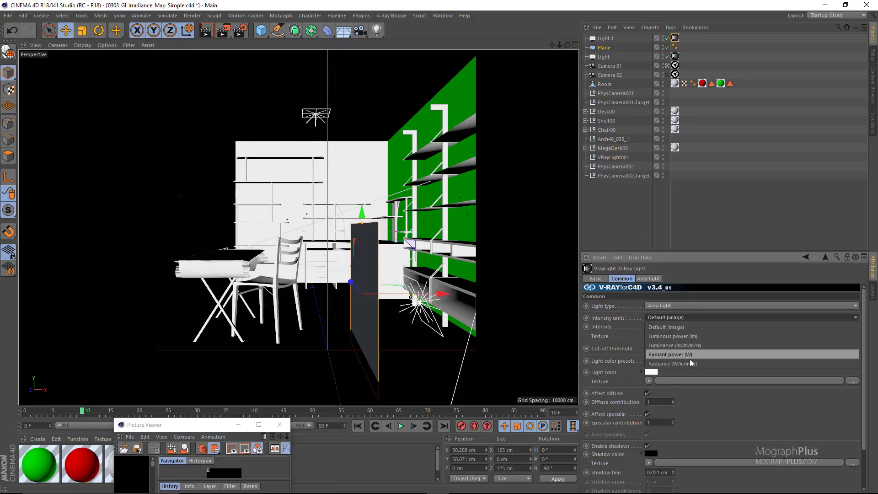
pyautogui.click(672, 355)
pyautogui.doubleClick(659, 326)
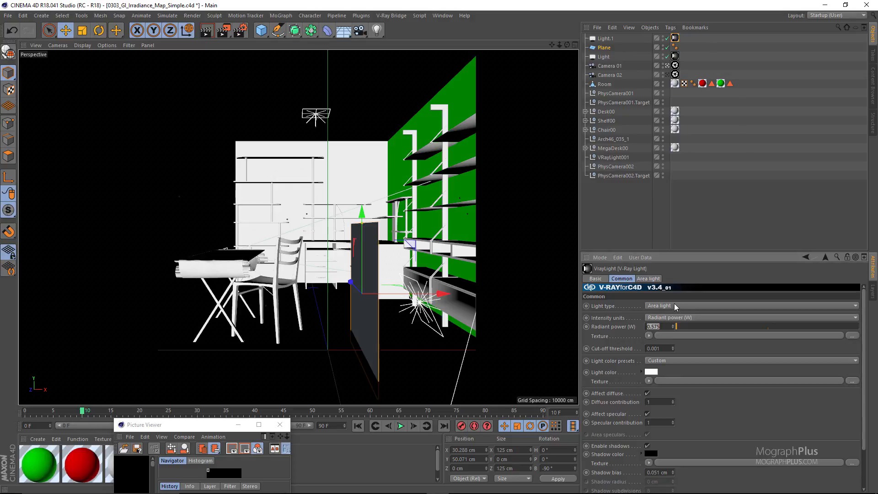
pyautogui.write('50')
pyautogui.press('Return')
# - Change the area light's colour to blue with hue 239°, saturation 79% and value 100%
pyautogui.click(646, 280)
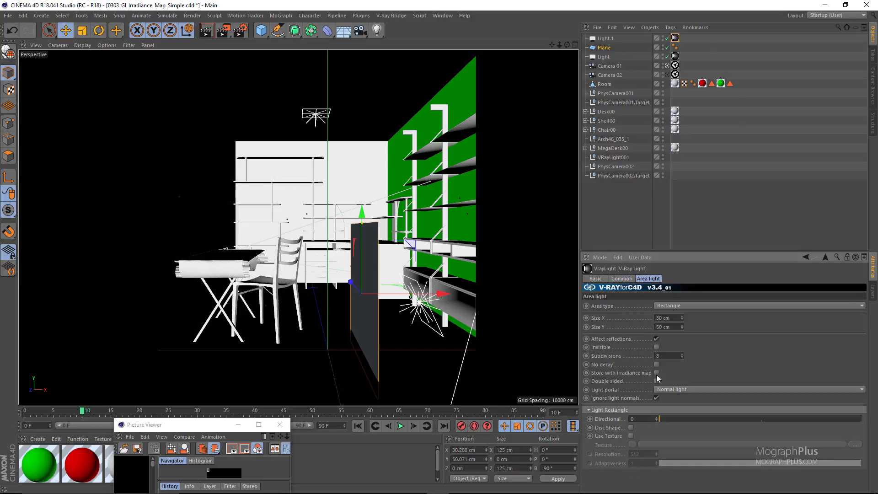
pyautogui.click(625, 280)
pyautogui.click(654, 372)
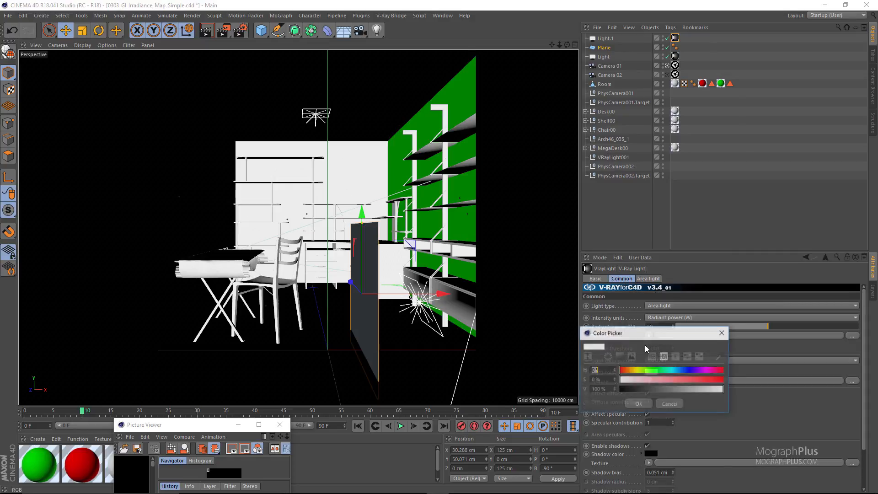
pyautogui.click(702, 380)
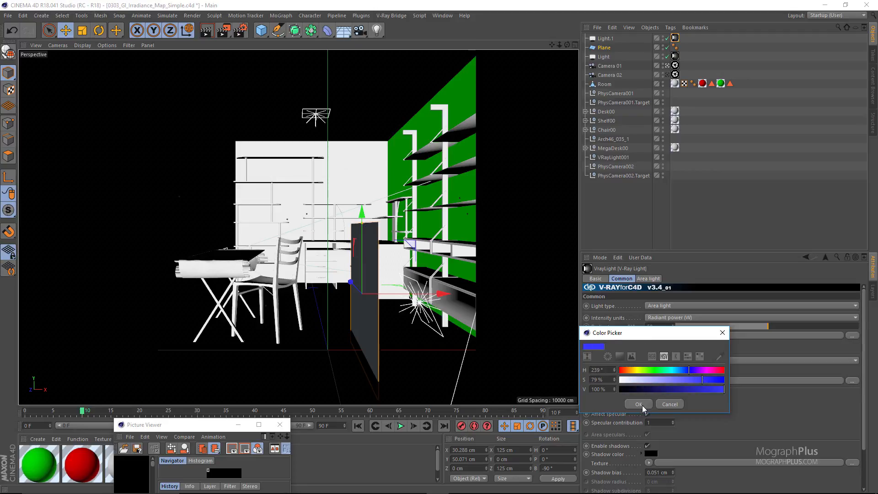
pyautogui.click(639, 404)
# - Set the irradiance map's Interpolated Samples to 100 in the render settings
pyautogui.hotkey('ctrl', 'b')
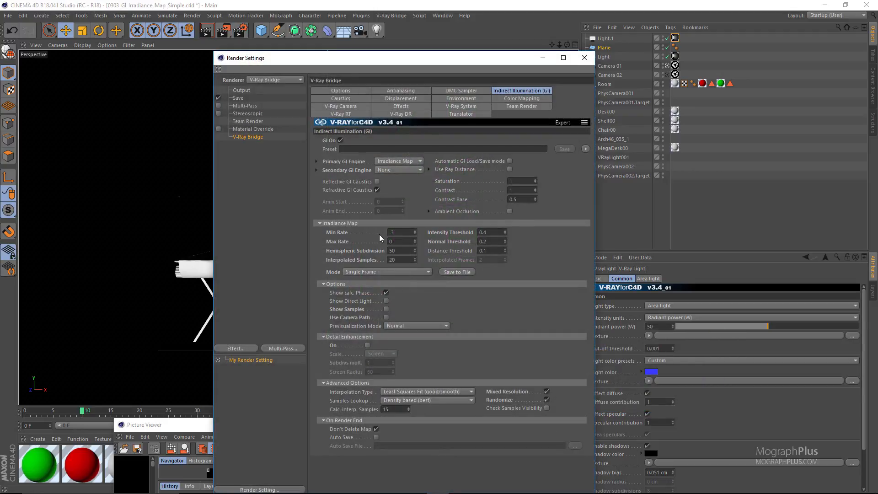
pyautogui.click(401, 232)
pyautogui.write('-3')
pyautogui.press('Tab')
pyautogui.write('-2')
pyautogui.press('Tab')
pyautogui.press('Tab')
pyautogui.write('100')
pyautogui.click(584, 59)
# - Open the V-Ray frame buffer and load the saved render "Check Sample Vis = OFF"
pyautogui.click(391, 16)
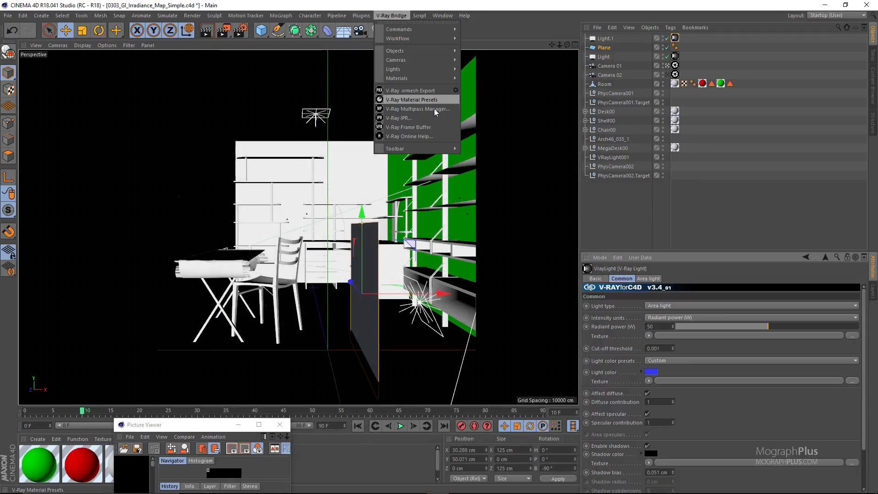
pyautogui.click(426, 127)
pyautogui.click(83, 179)
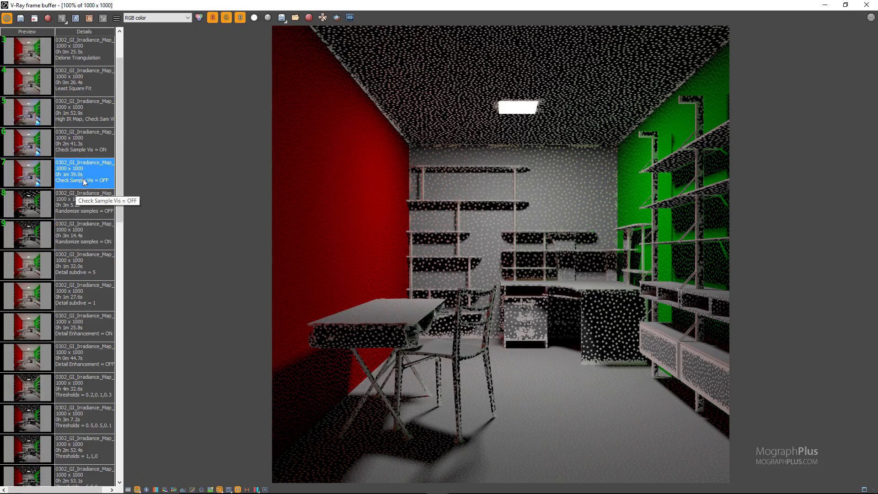
pyautogui.doubleClick(90, 182)
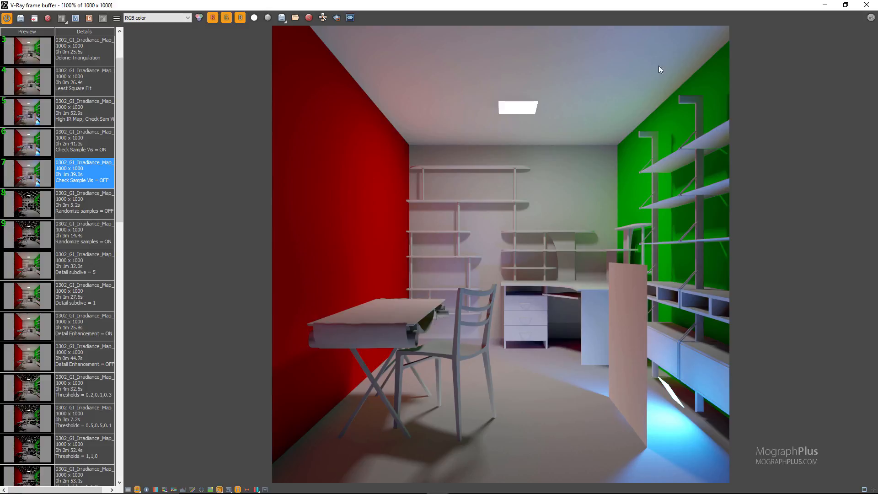
# - Examine the light leak at the base of the plane and compare it with the "Check Sample Vis = ON" render
pyautogui.scroll(2, 599, 426)
pyautogui.moveTo(458, 267); pyautogui.dragTo(404, 294, button='middle')
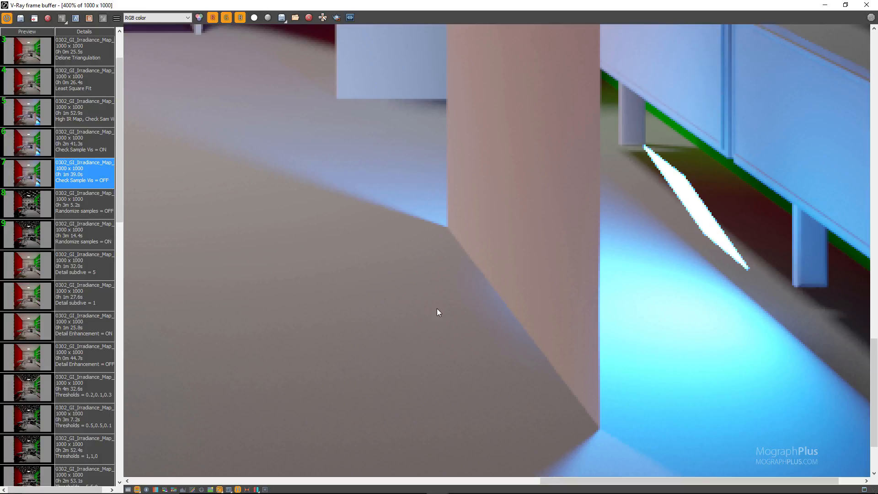
pyautogui.scroll(-2, 437, 309)
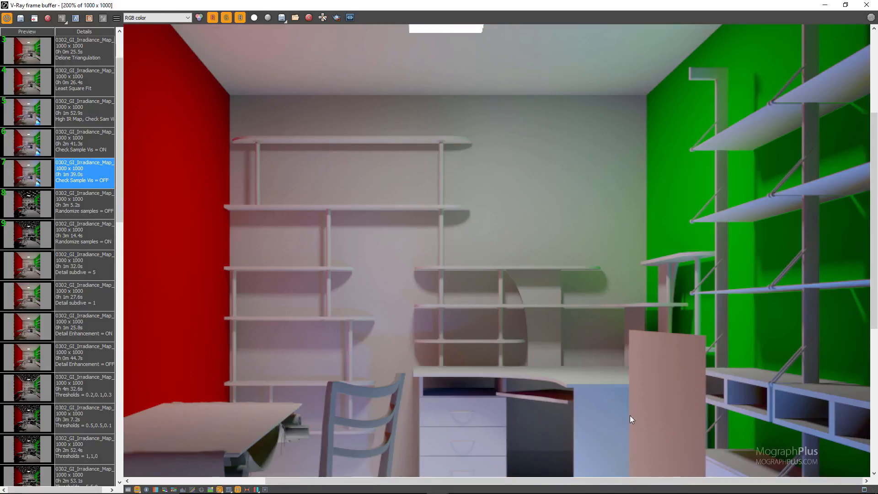
pyautogui.scroll(2, 630, 416)
pyautogui.moveTo(664, 345); pyautogui.dragTo(457, 307, button='middle')
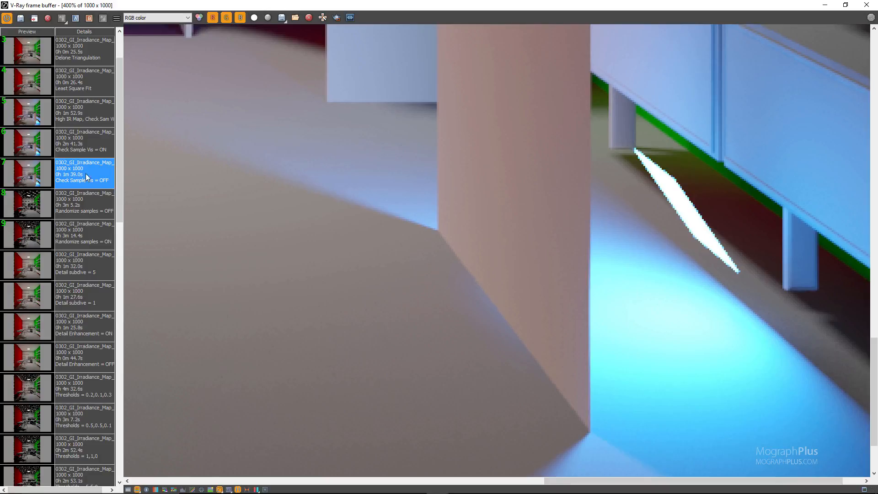
pyautogui.click(68, 146)
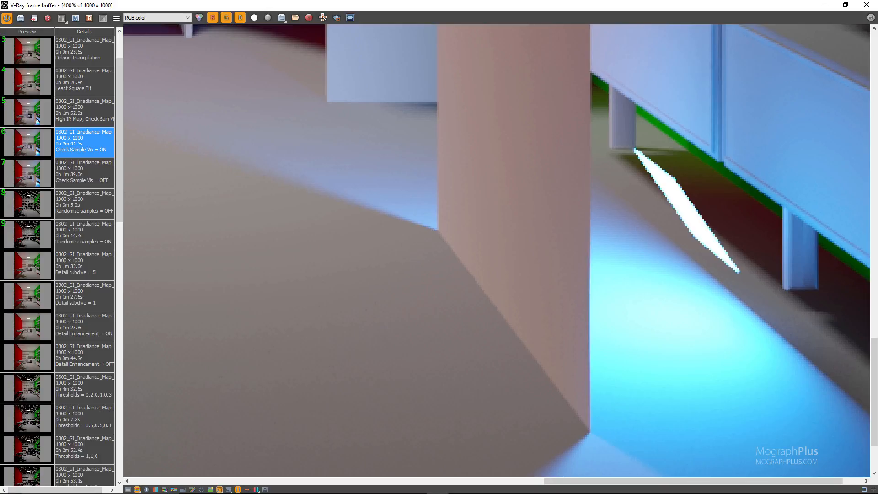
pyautogui.click(865, 6)
# - Set the irradiance map's Interpolated Samples to 20 and toggle Check Samples Visibility
pyautogui.click(240, 31)
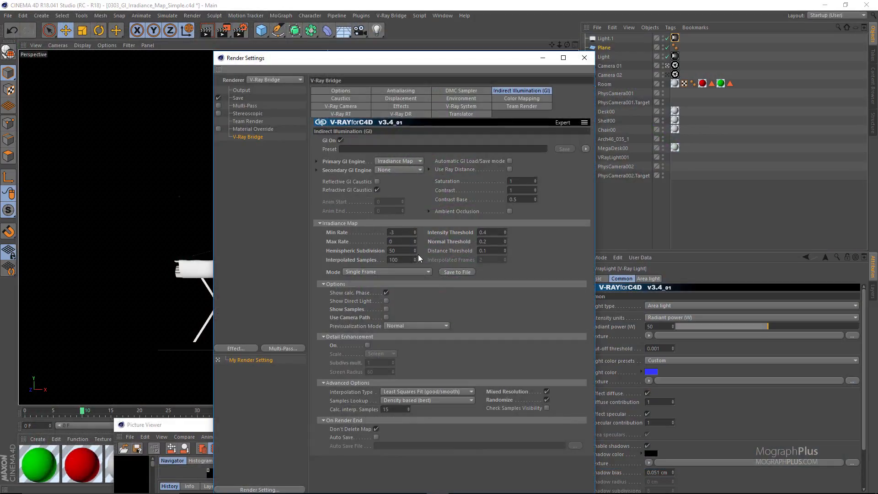
pyautogui.doubleClick(393, 259)
pyautogui.write('20')
pyautogui.click(546, 408)
# - Reopen the V-Ray frame buffer and load the saved render "High IR Map, Check Sam Vis = OFF"
pyautogui.click(397, 15)
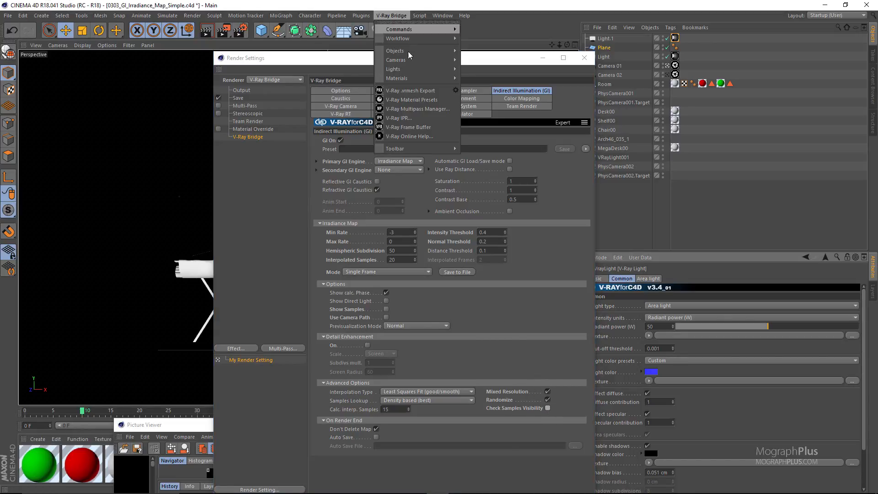
pyautogui.click(431, 127)
pyautogui.click(84, 120)
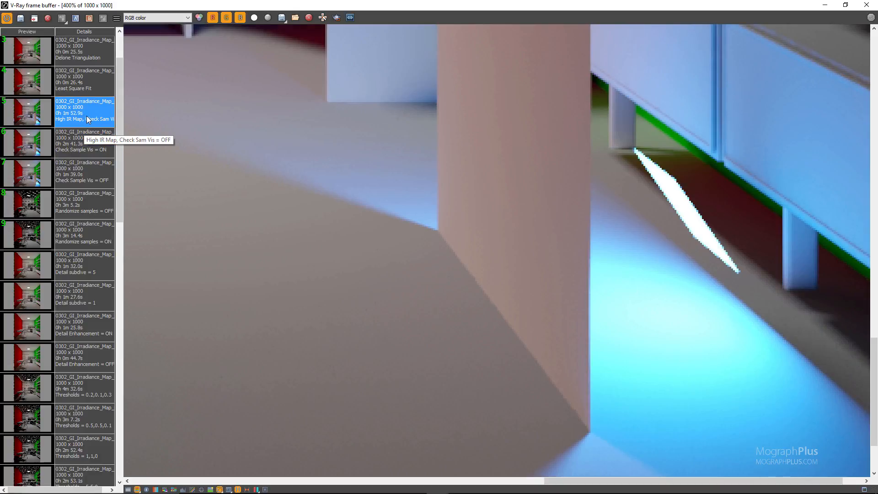
# - Close the render settings and delete the thin plane and the blue area light beside it from the scene
pyautogui.scroll(-3, 429, 160)
pyautogui.scroll(2, 487, 238)
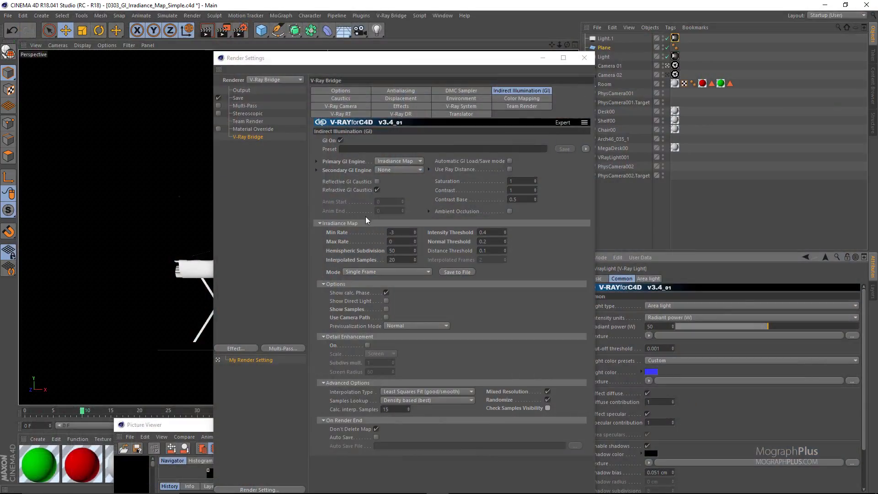
pyautogui.click(584, 58)
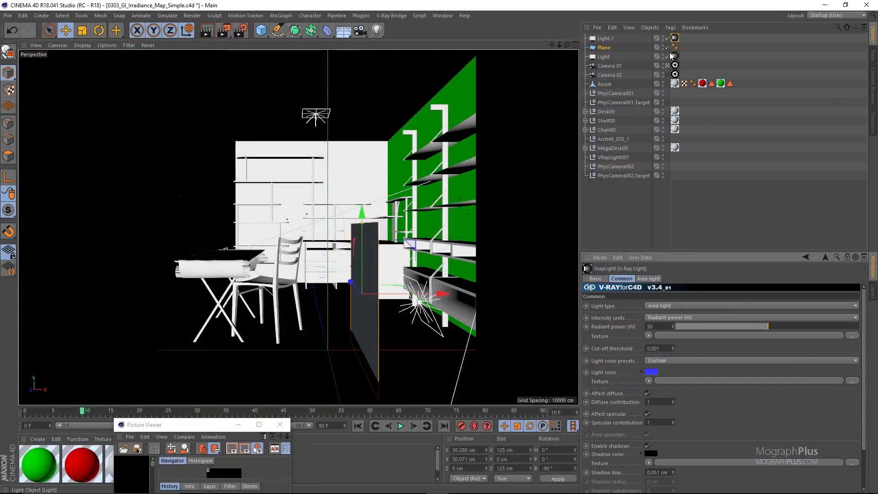
pyautogui.press('Delete')
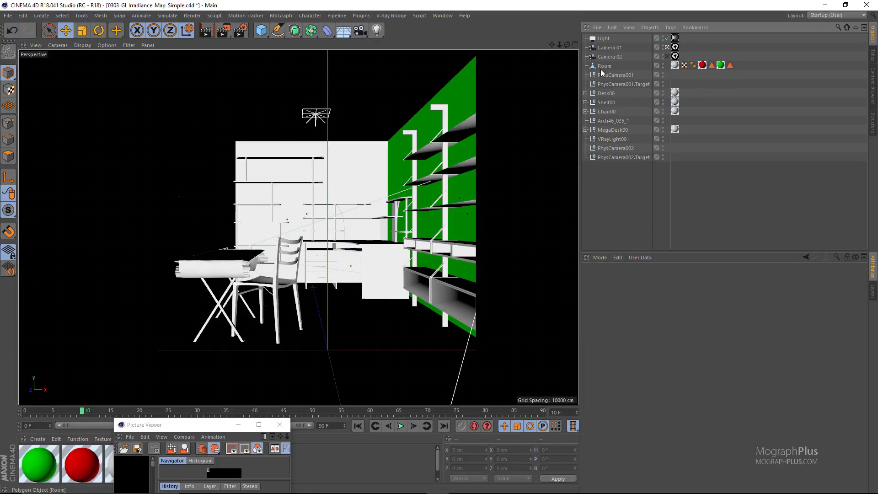
# - Review the irradiance map's Interpolation Type options and its Interpolated Samples setting in the render settings
pyautogui.click(241, 31)
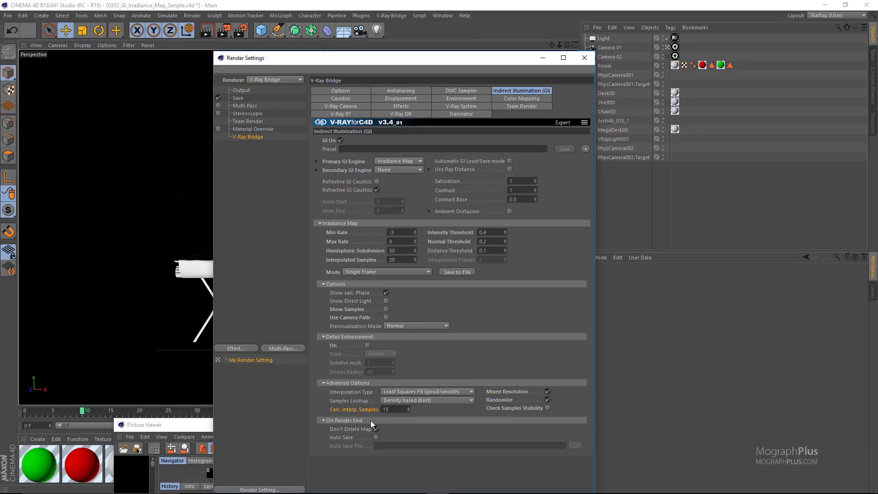
pyautogui.click(400, 392)
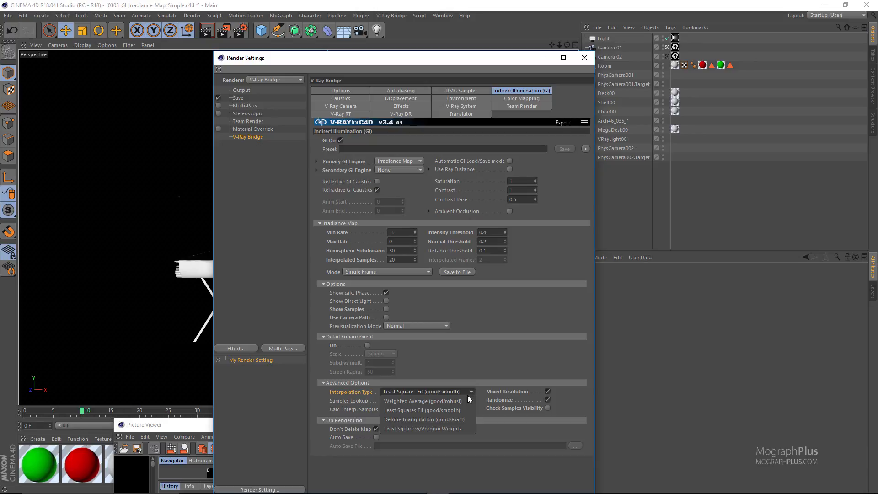
pyautogui.click(348, 260)
pyautogui.click(355, 260)
pyautogui.moveTo(397, 260); pyautogui.dragTo(363, 265)
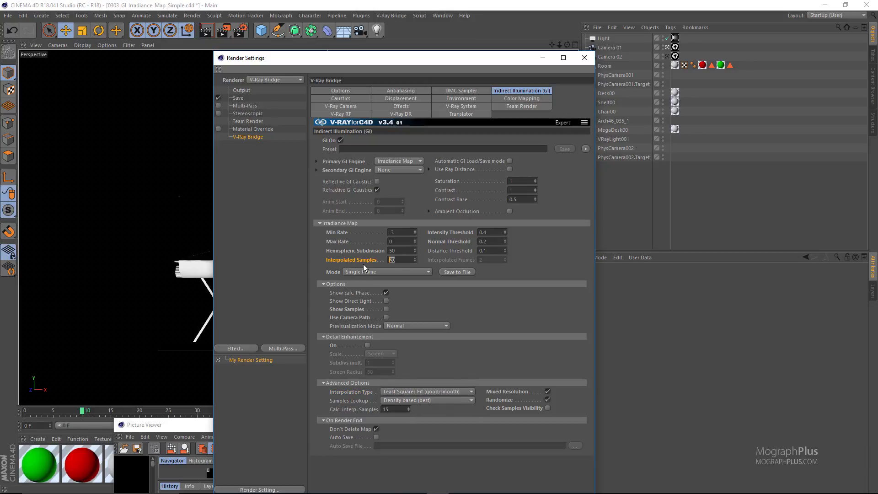
pyautogui.click(359, 394)
pyautogui.click(407, 391)
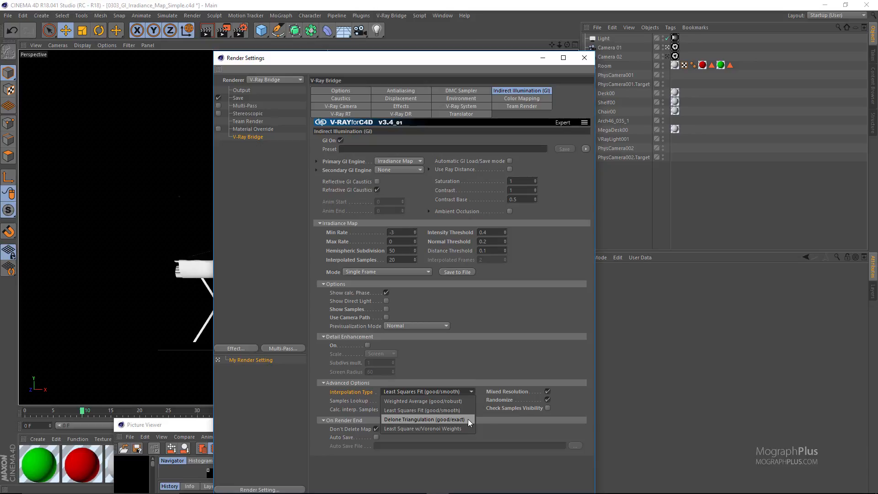
pyautogui.click(487, 307)
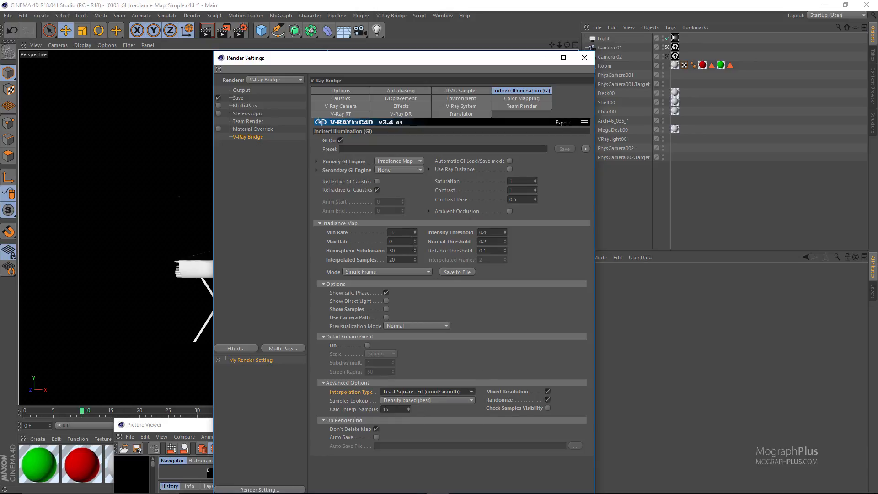
# - Set the irradiance map's Min Rate to -4 and Max Rate to -3
pyautogui.click(399, 232)
pyautogui.moveTo(400, 234); pyautogui.dragTo(357, 242)
pyautogui.write('-4')
pyautogui.write('-')
pyautogui.write('3')
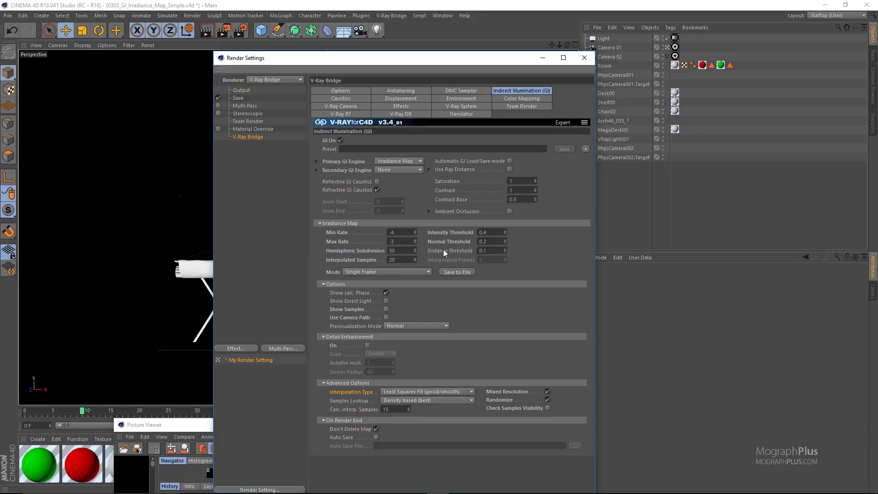
# - Set the irradiance map's Normal Threshold to 0.3 and Hemispheric Subdivision to 10
pyautogui.click(494, 241)
pyautogui.press('BackSpace')
pyautogui.write('3')
pyautogui.press('BackSpace')
pyautogui.press('BackSpace')
pyautogui.write('10')
# - Compare the saved renders "Least Square Fit" and "Delone Triangulation" in the V-Ray frame buffer, then close it
pyautogui.click(390, 17)
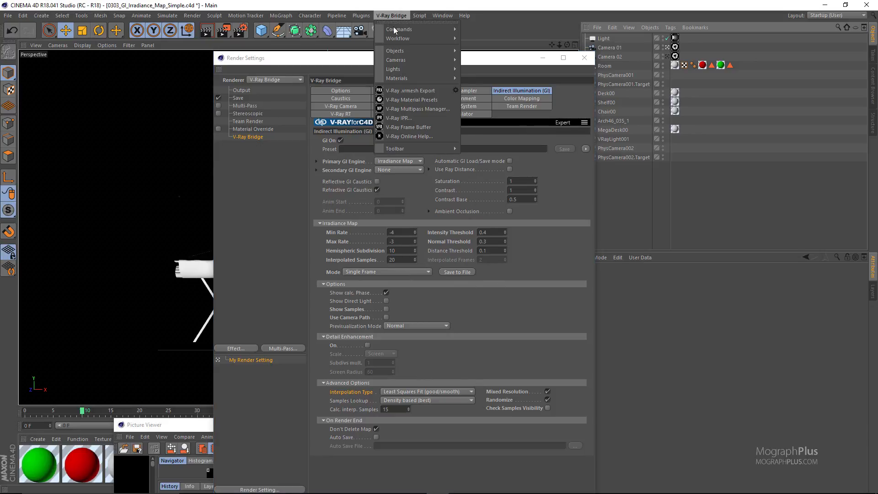
pyautogui.click(421, 127)
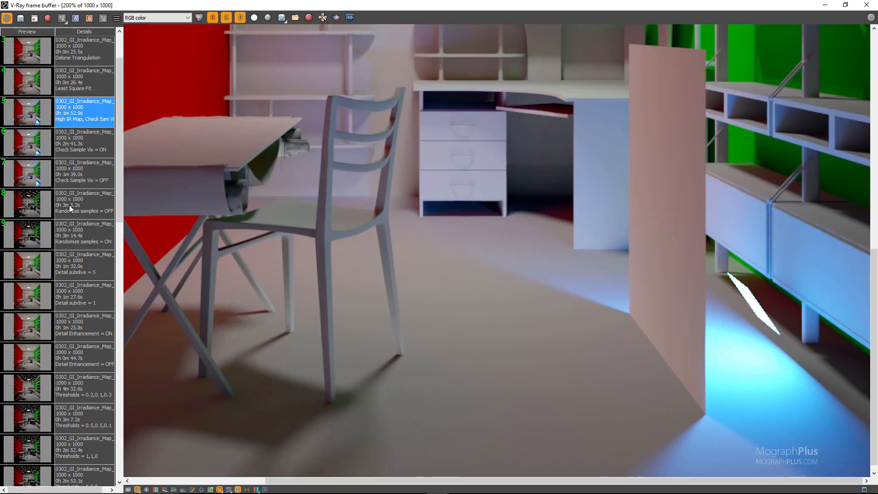
pyautogui.scroll(1, 69, 205)
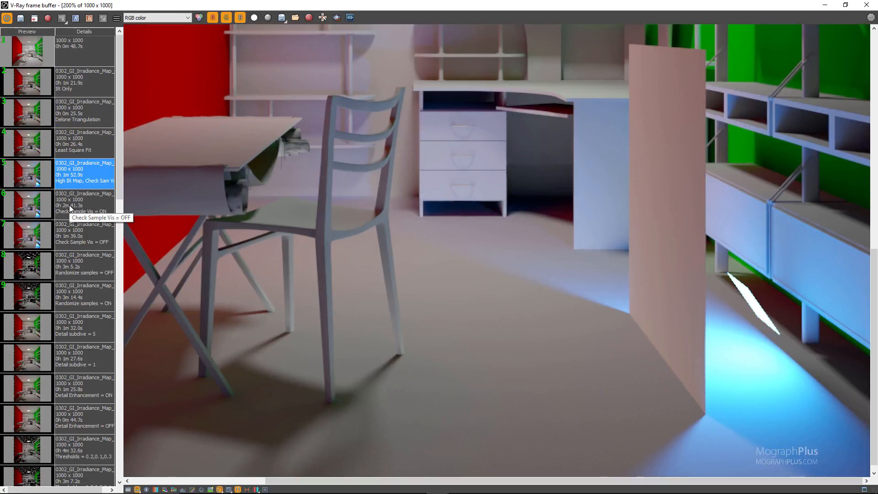
pyautogui.click(84, 141)
pyautogui.scroll(-1, 398, 229)
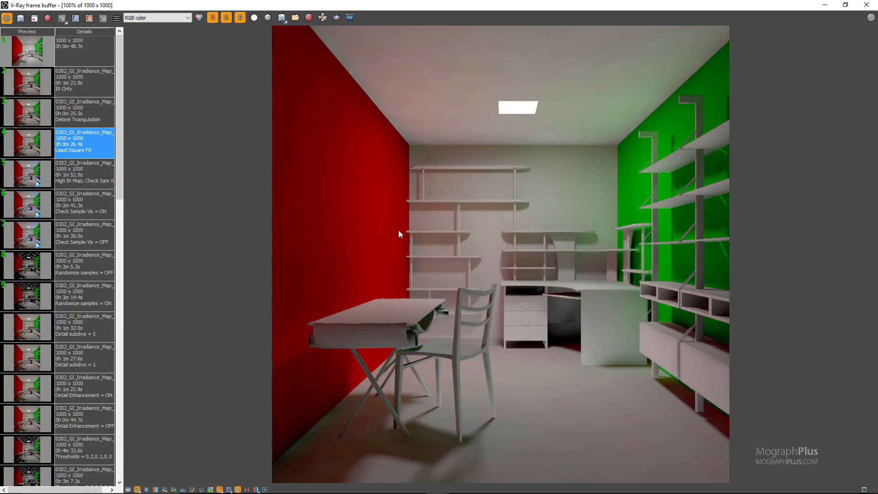
pyautogui.click(97, 120)
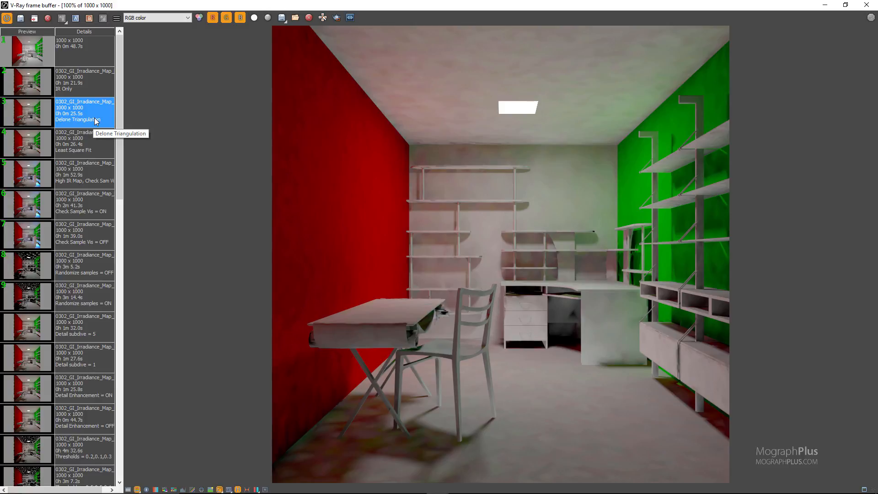
pyautogui.click(94, 149)
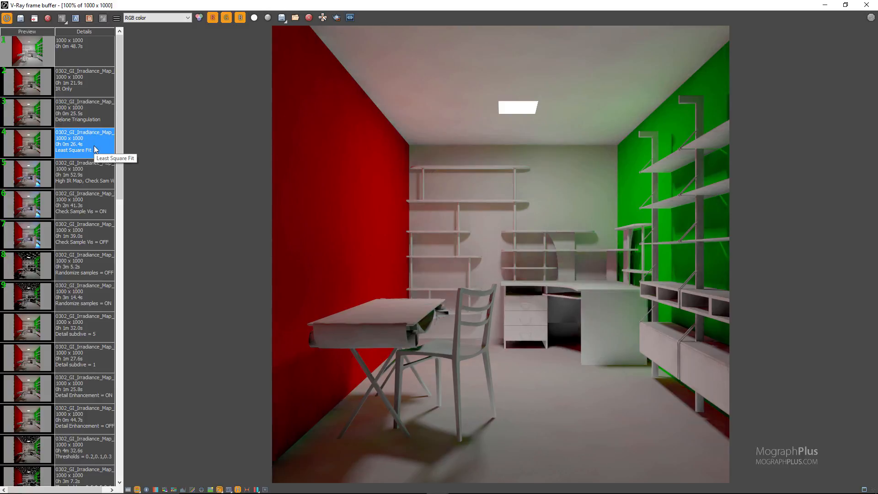
pyautogui.click(98, 119)
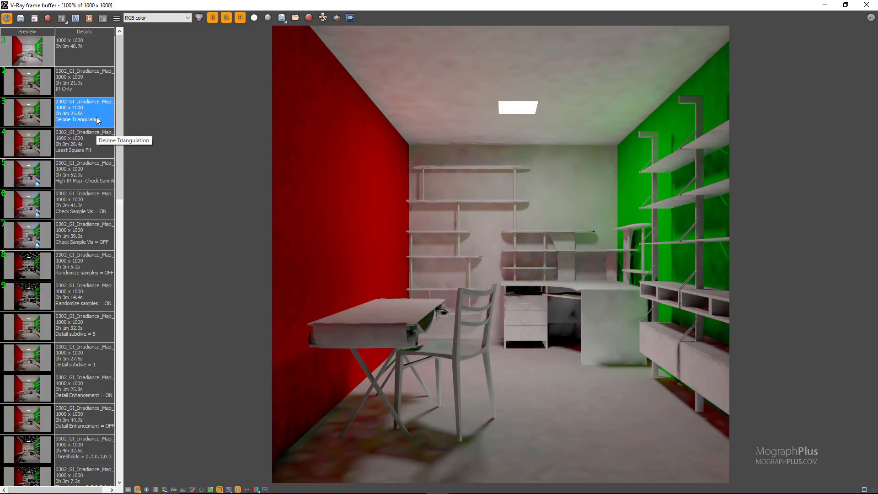
pyautogui.click(869, 8)
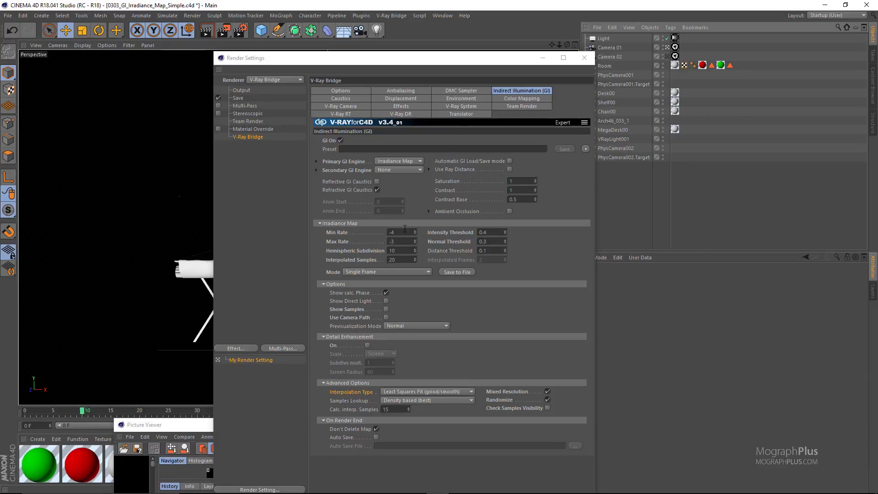
# - Set the irradiance map's Min Rate to -3, Max Rate to -1 and Hemispheric Subdivision to 50
pyautogui.click(405, 230)
pyautogui.write('-3')
pyautogui.click(405, 241)
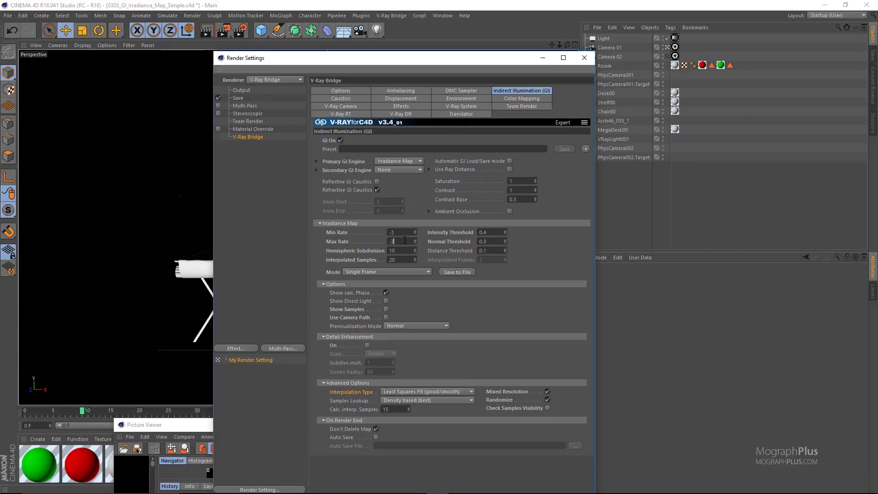
pyautogui.write('-1')
pyautogui.click(406, 251)
pyautogui.write('5')
# - Review the Samples Lookup options and the irradiance map Mode options without changing either
pyautogui.click(441, 399)
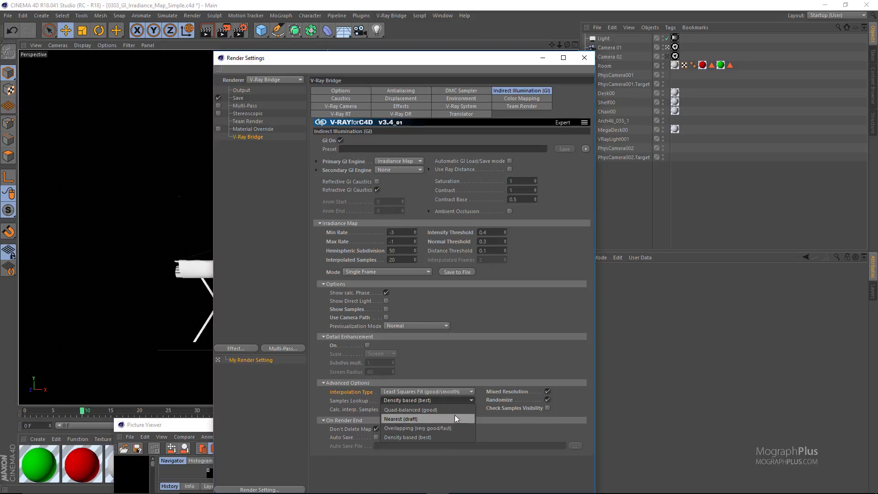
pyautogui.click(461, 364)
pyautogui.click(369, 273)
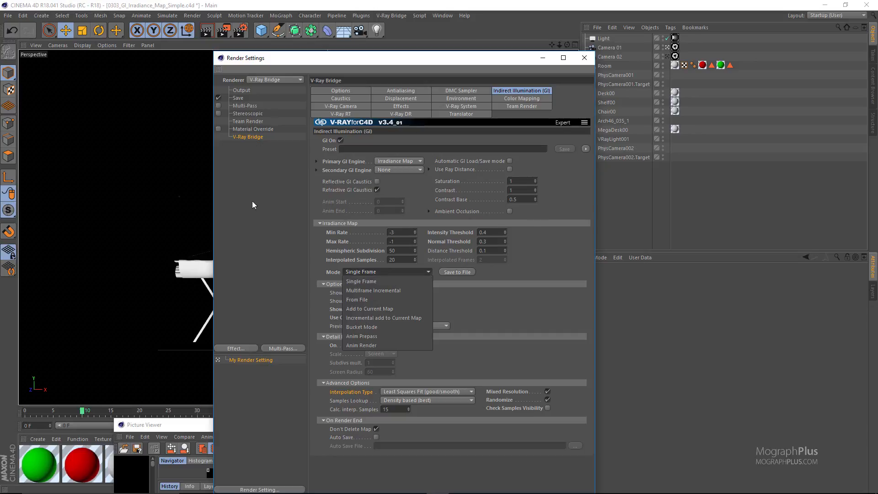
pyautogui.click(259, 159)
# - Show the render output settings, move the current frame to 0 and close the render settings
pyautogui.click(242, 91)
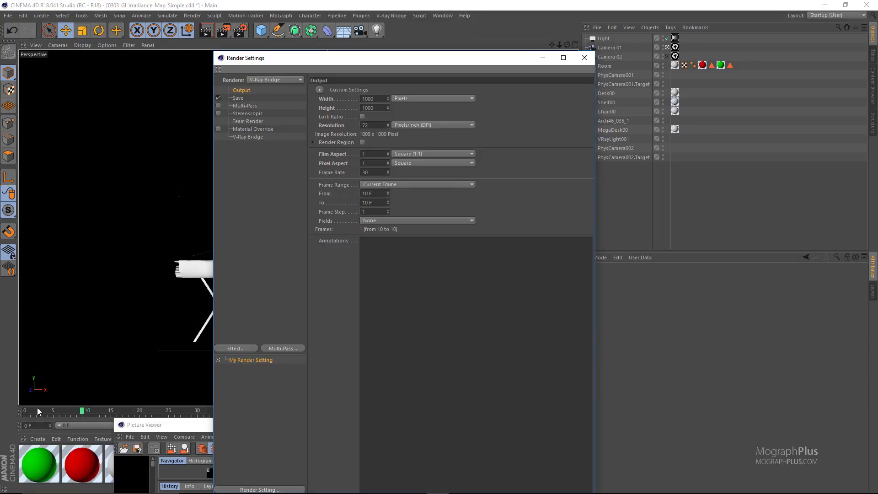
pyautogui.moveTo(37, 408); pyautogui.dragTo(18, 410)
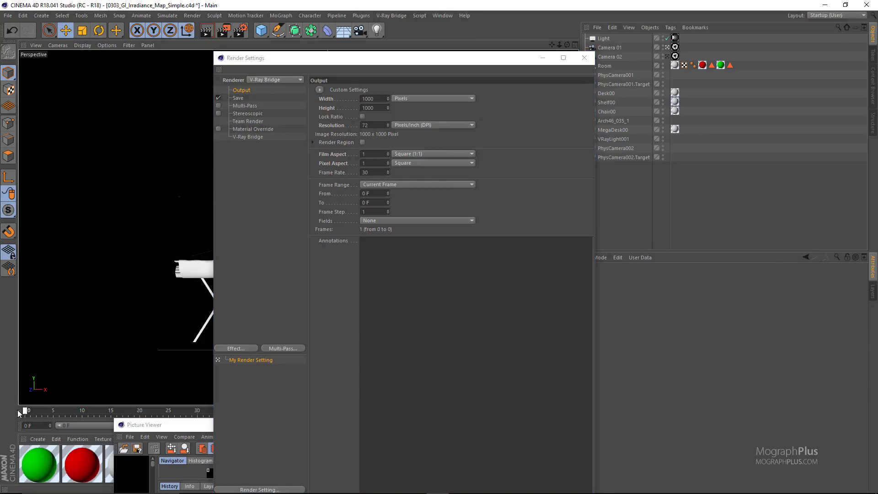
pyautogui.click(585, 58)
# - Open the V-Ray frame buffer, clear its image and reduce it to a smaller floating window at 25% zoom
pyautogui.click(388, 16)
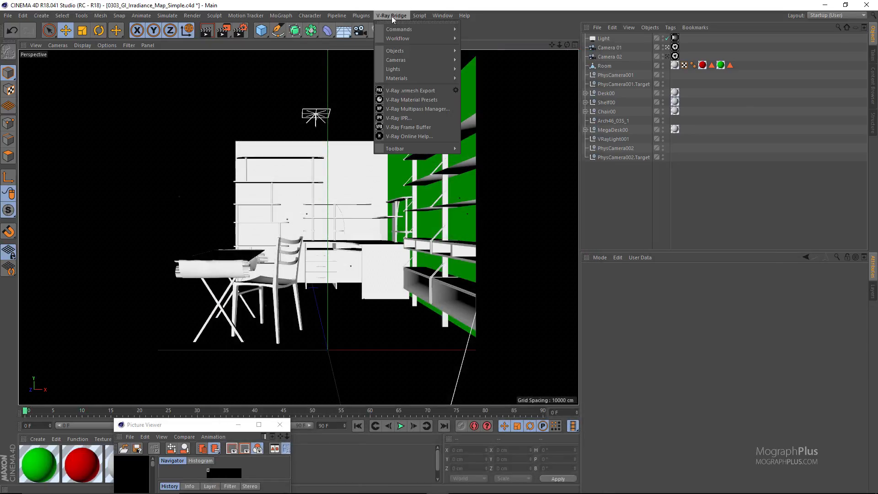
pyautogui.click(429, 126)
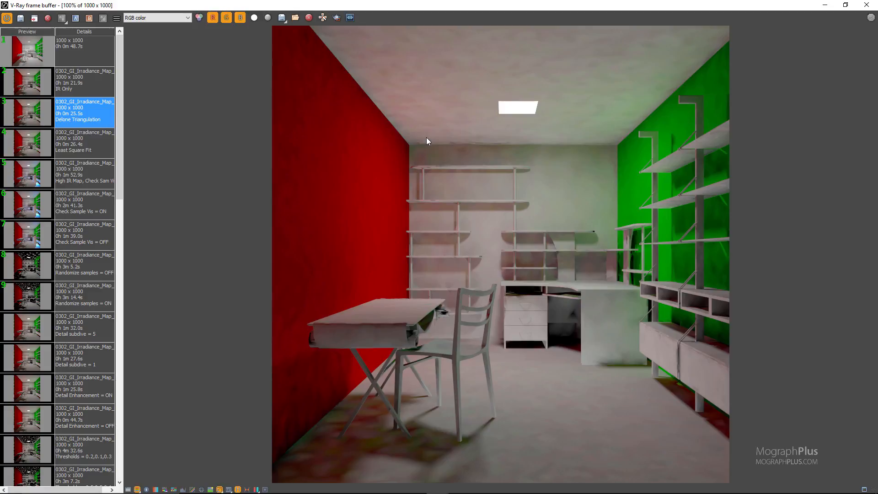
pyautogui.click(309, 17)
pyautogui.moveTo(405, 4); pyautogui.dragTo(464, 86)
pyautogui.scroll(-3, 481, 170)
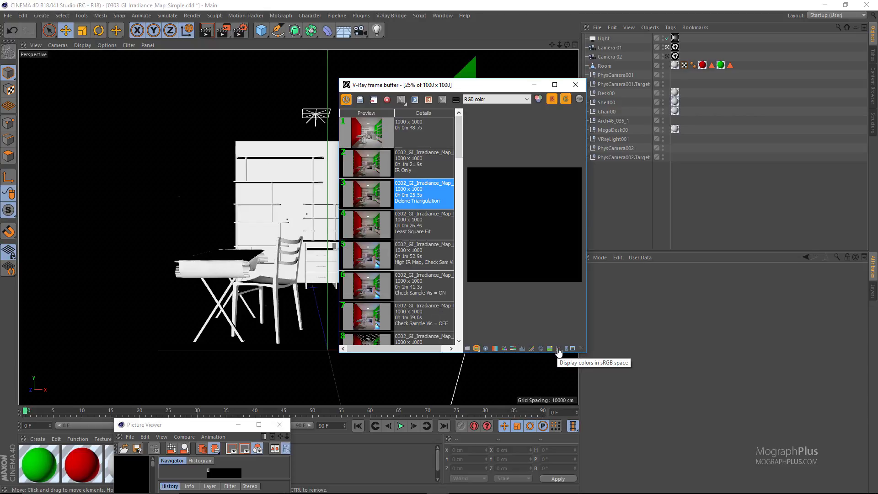
# - Hide the frame buffer's render history and enlarge its window to fit the whole image at 50% zoom
pyautogui.click(559, 348)
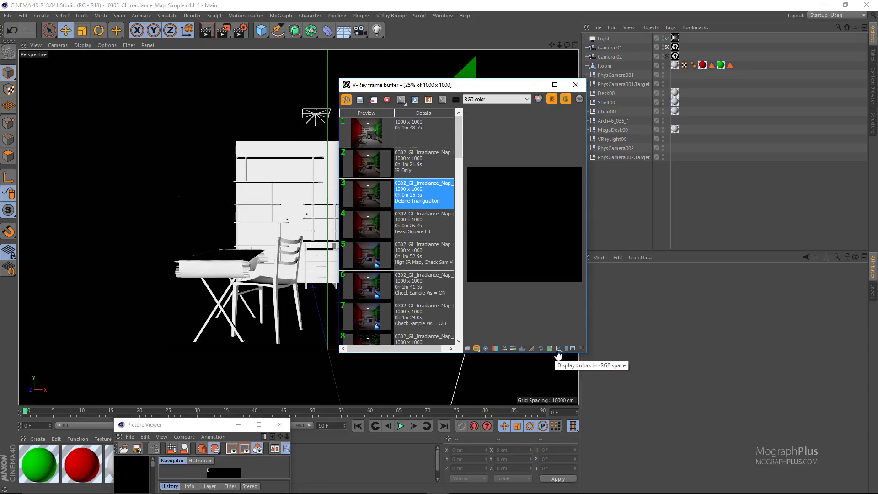
pyautogui.click(559, 349)
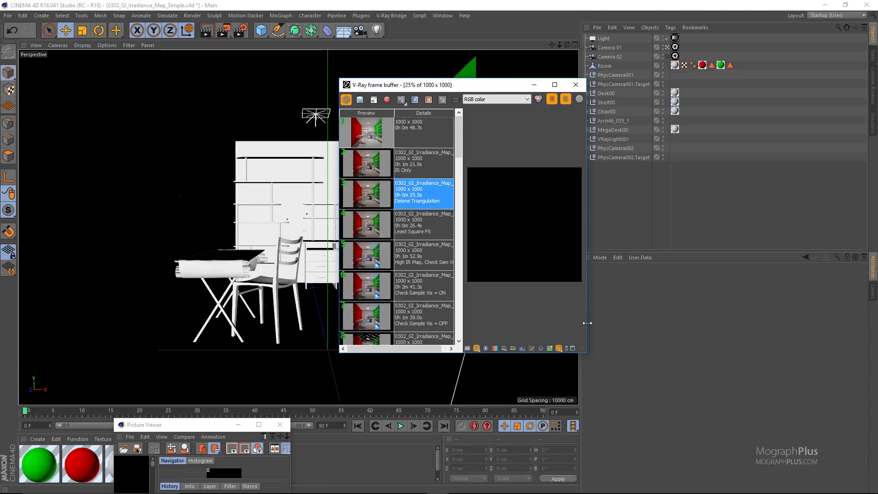
pyautogui.moveTo(586, 323); pyautogui.dragTo(649, 338)
pyautogui.click(577, 349)
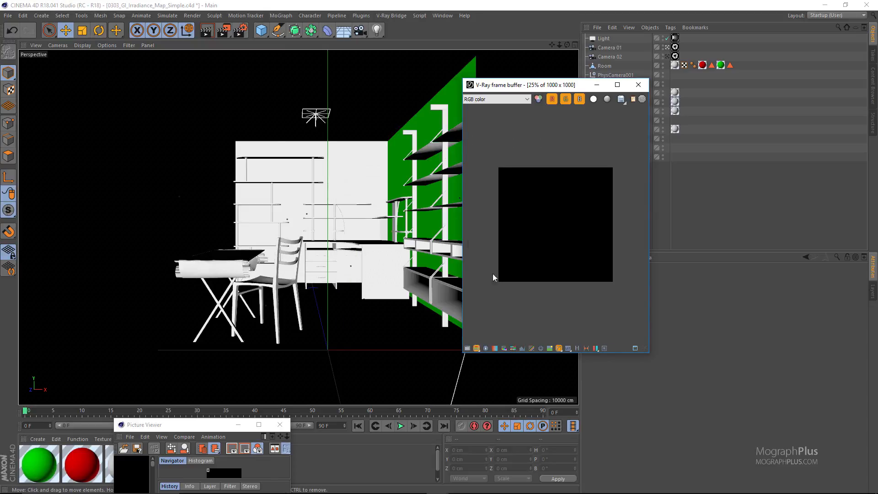
pyautogui.moveTo(479, 81); pyautogui.dragTo(393, 35)
pyautogui.scroll(1, 512, 272)
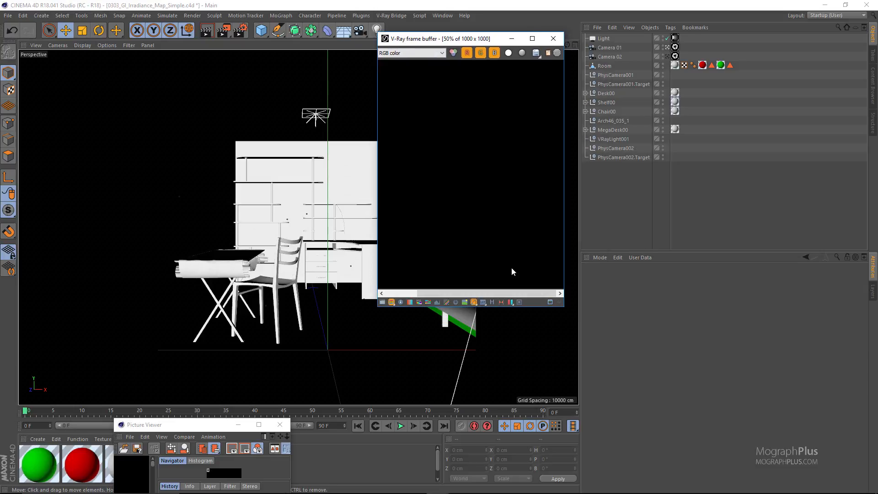
pyautogui.moveTo(564, 307); pyautogui.dragTo(643, 399)
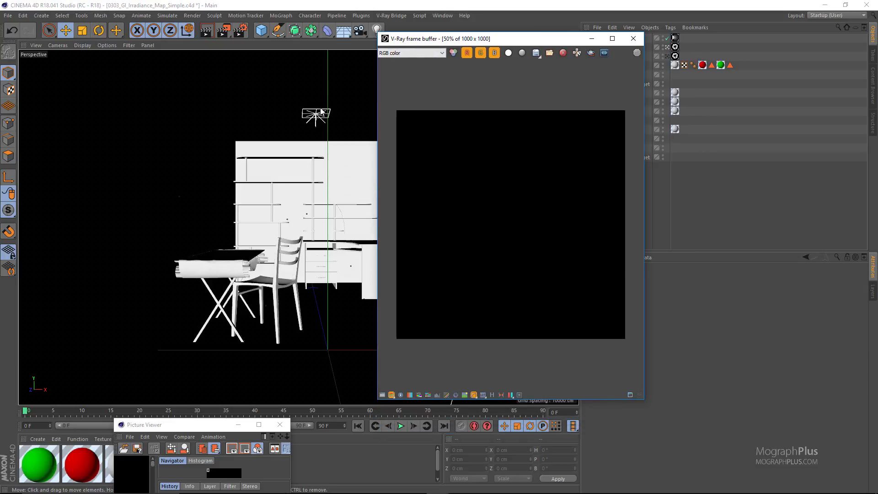
# - Set the irradiance map Mode to Bucket Mode and render the scene with the frame buffer beside the render settings
pyautogui.click(229, 32)
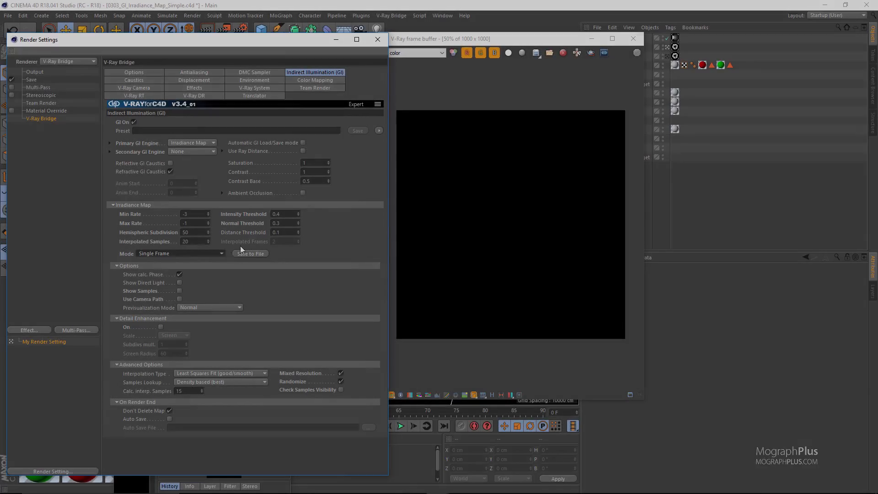
pyautogui.click(208, 254)
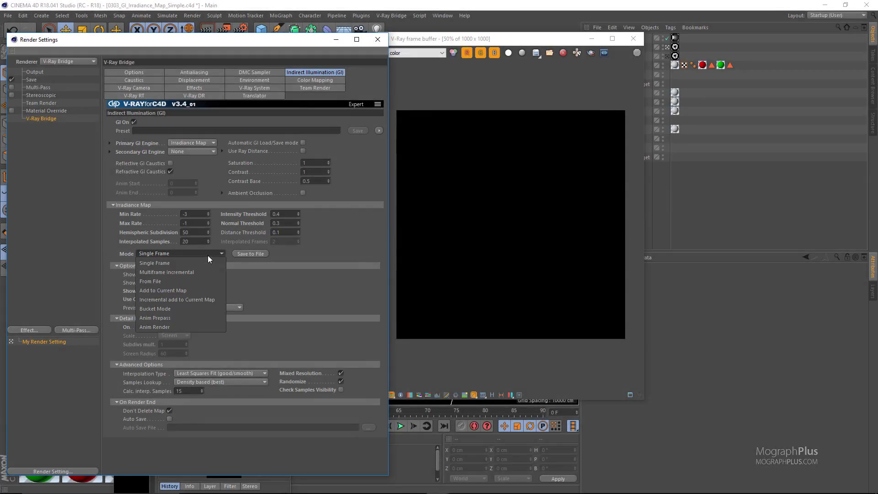
pyautogui.click(195, 308)
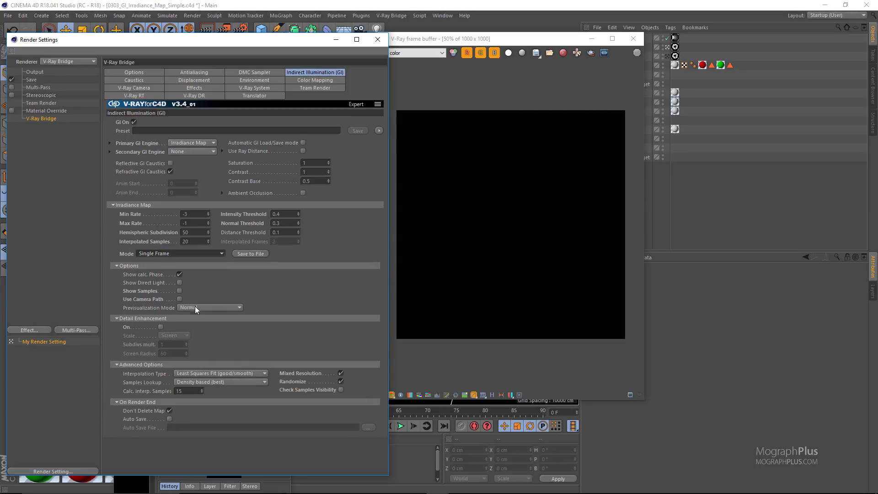
pyautogui.click(224, 29)
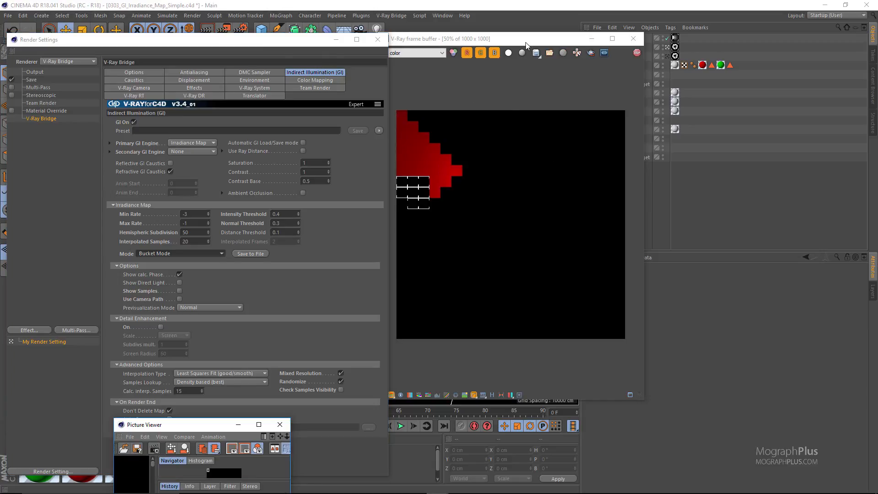
pyautogui.moveTo(525, 42); pyautogui.dragTo(565, 42)
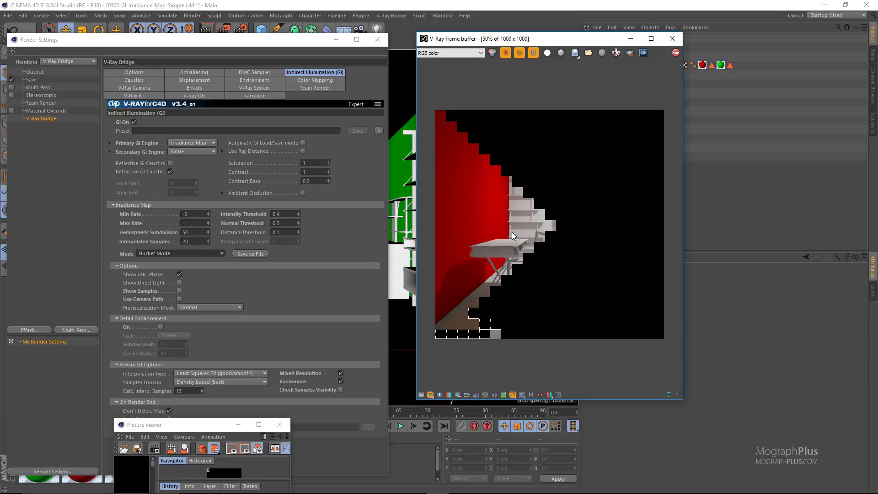
# - Stop the bucket render, show the irradiance map's From File mode and set Mode to Single Frame
pyautogui.click(676, 52)
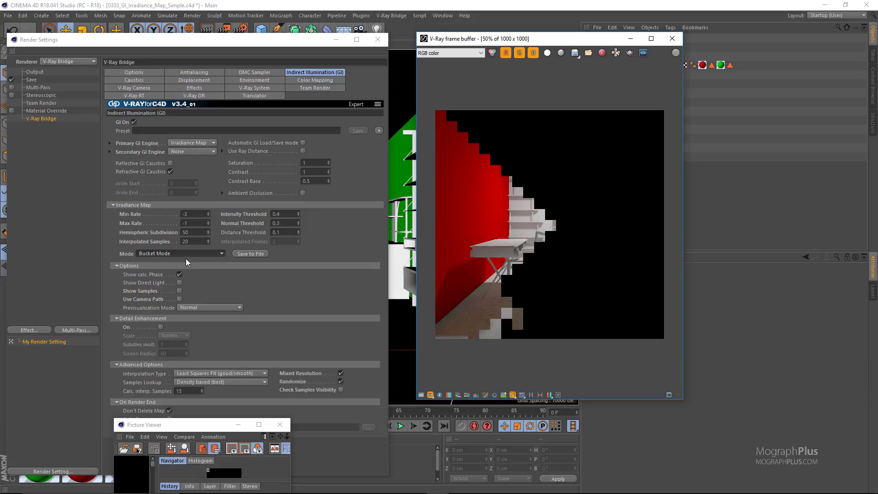
pyautogui.click(169, 253)
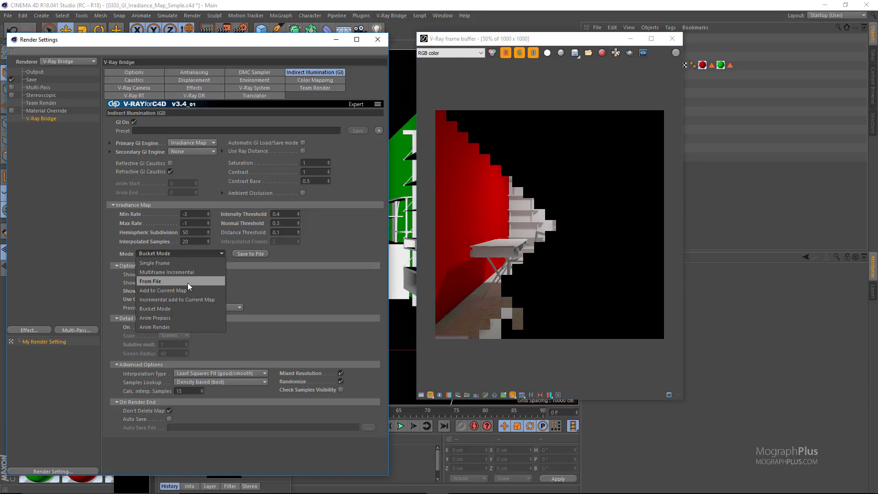
pyautogui.click(188, 283)
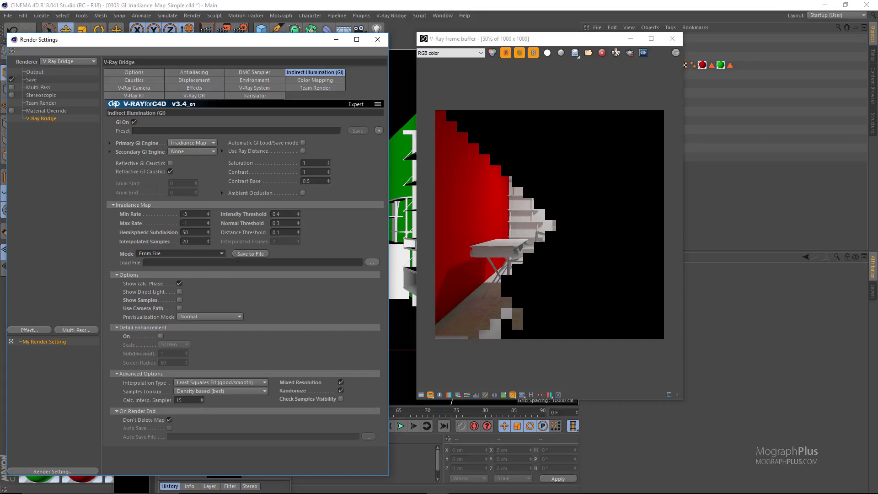
pyautogui.click(177, 254)
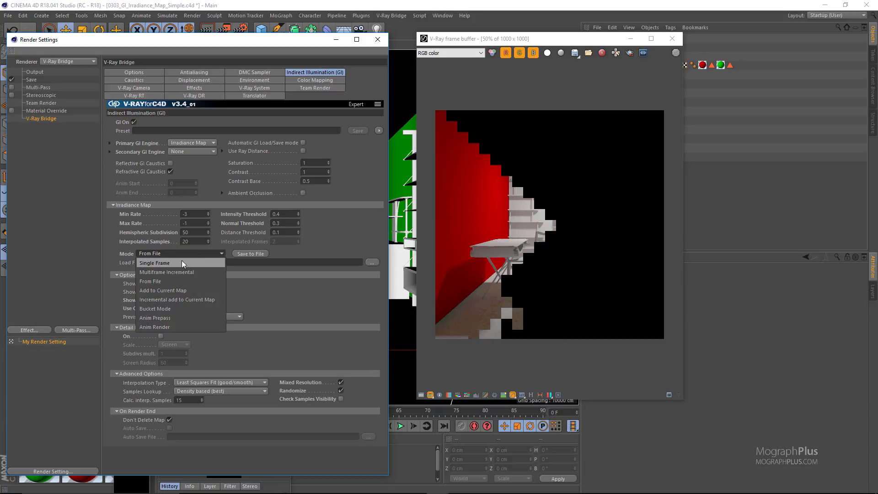
pyautogui.click(181, 262)
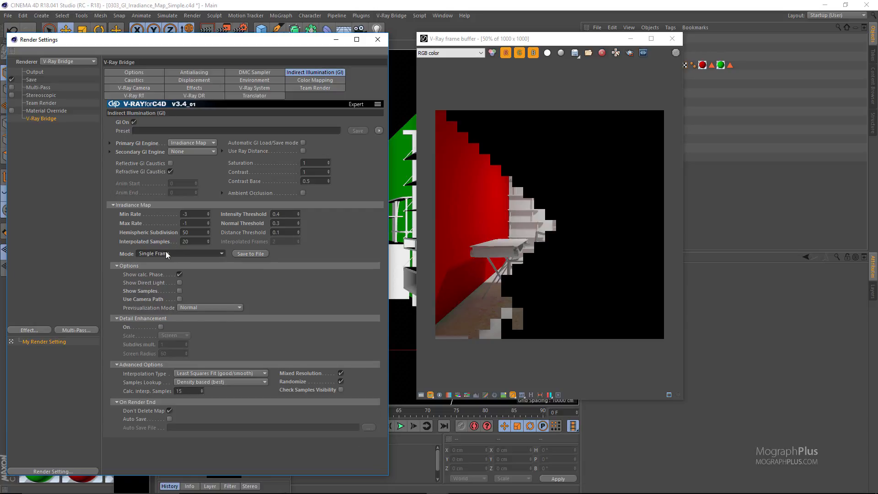
# - Enable Auto Save for the irradiance map and set its save file to IRmap in the tex folder
pyautogui.click(170, 419)
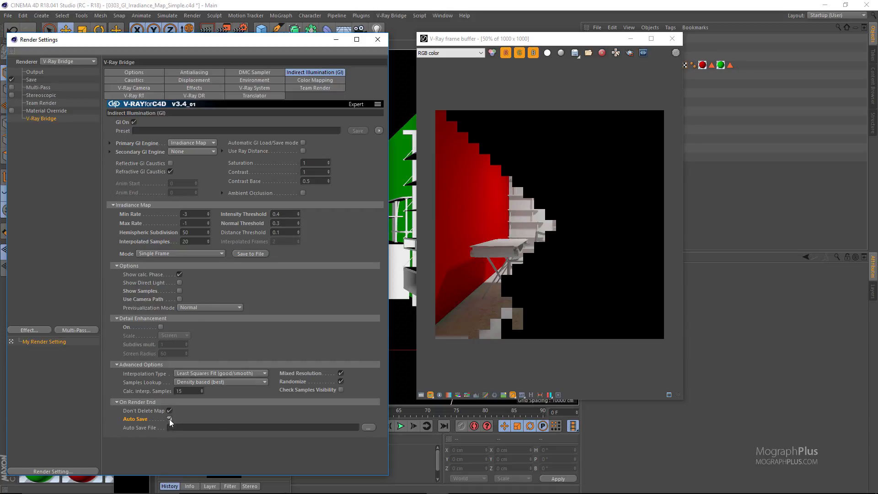
pyautogui.click(230, 427)
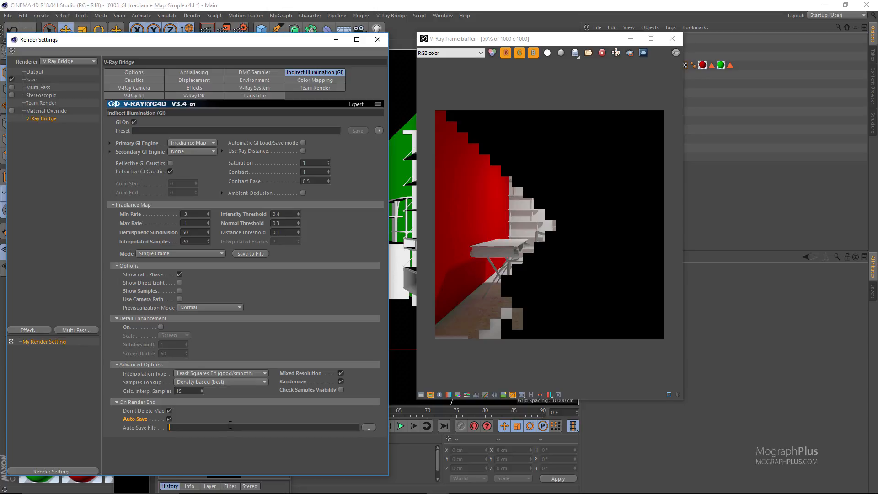
pyautogui.click(369, 427)
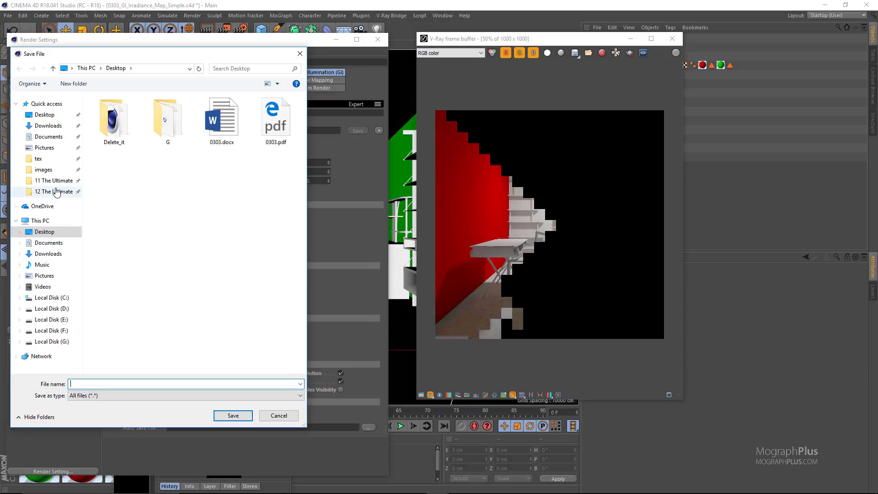
pyautogui.click(39, 158)
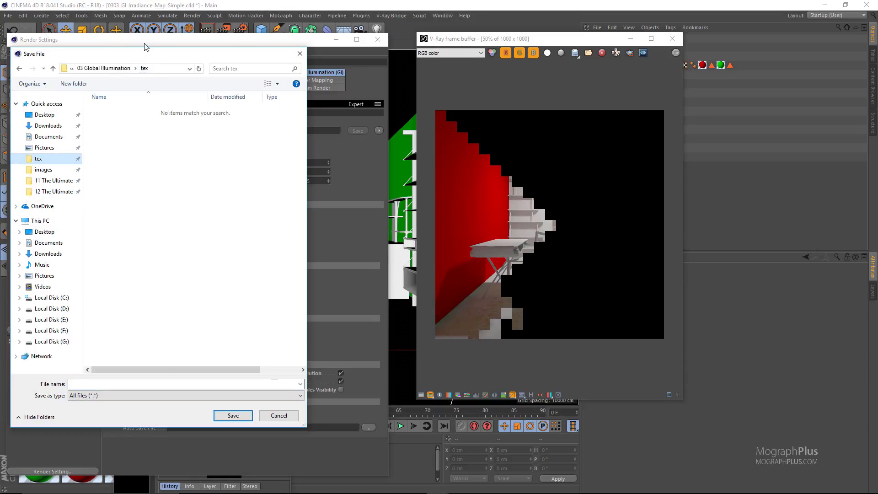
pyautogui.moveTo(203, 53); pyautogui.dragTo(289, 47)
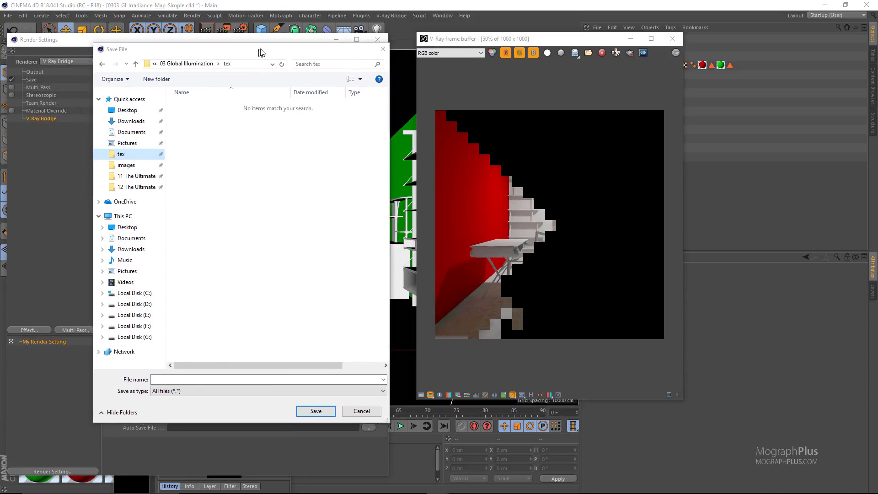
pyautogui.click(226, 379)
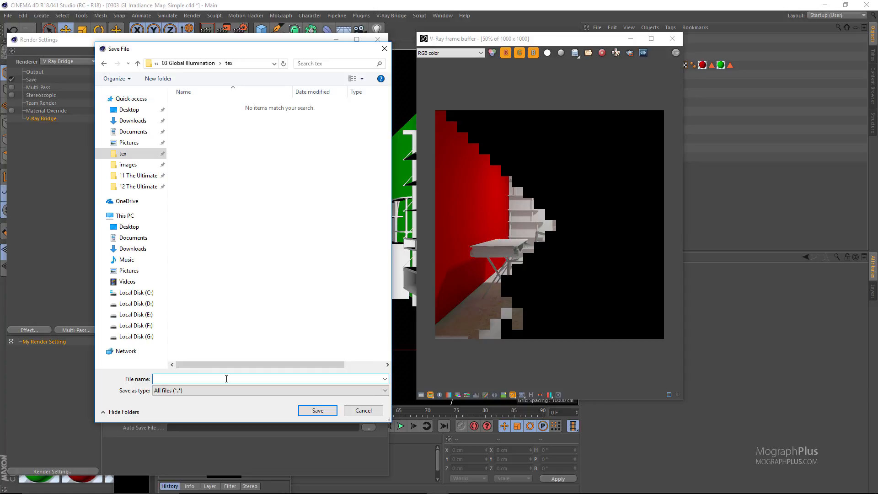
pyautogui.write('IRmap')
pyautogui.press('Return')
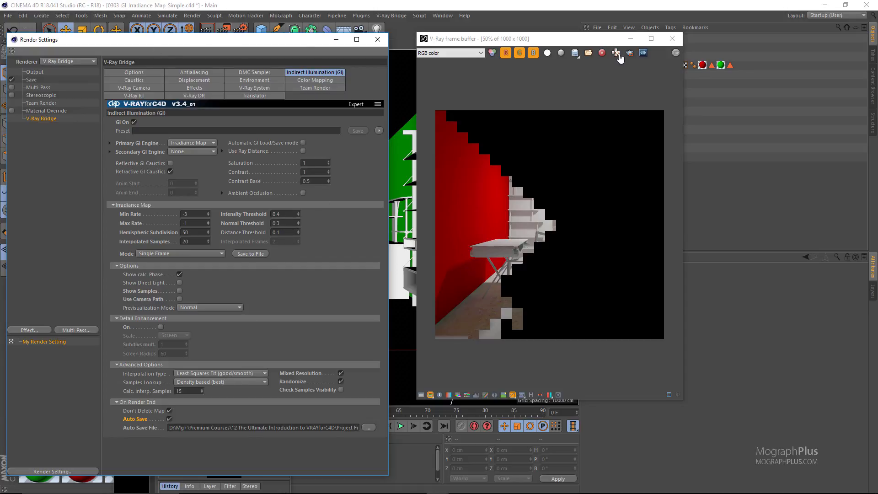
# - Start and stop a Single Frame test render, then set the Secondary GI Engine to Light Cache and collapse its settings
pyautogui.click(225, 29)
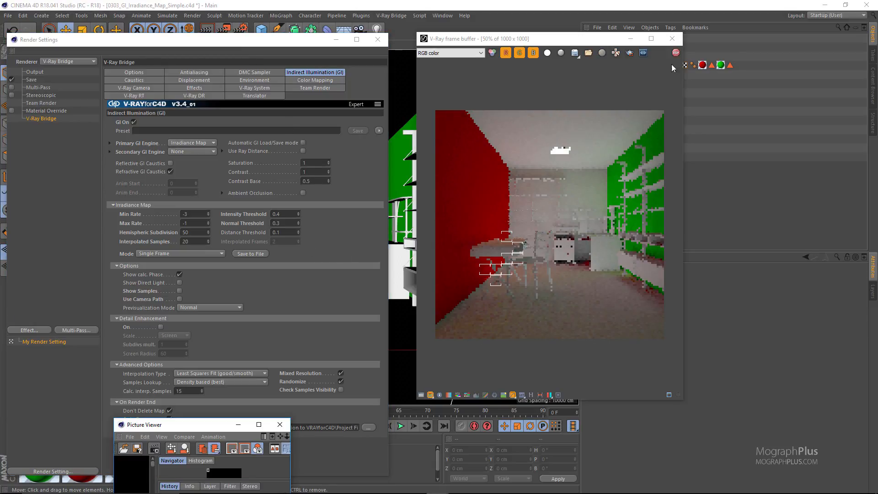
pyautogui.click(678, 53)
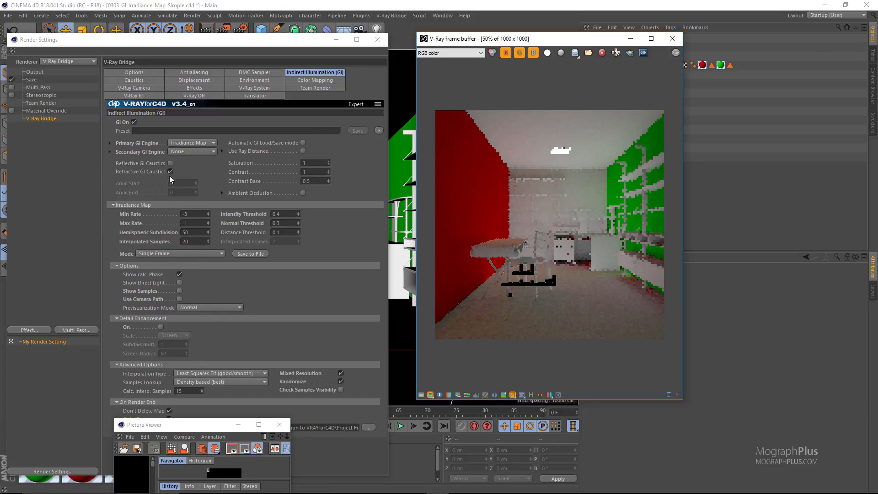
pyautogui.click(190, 153)
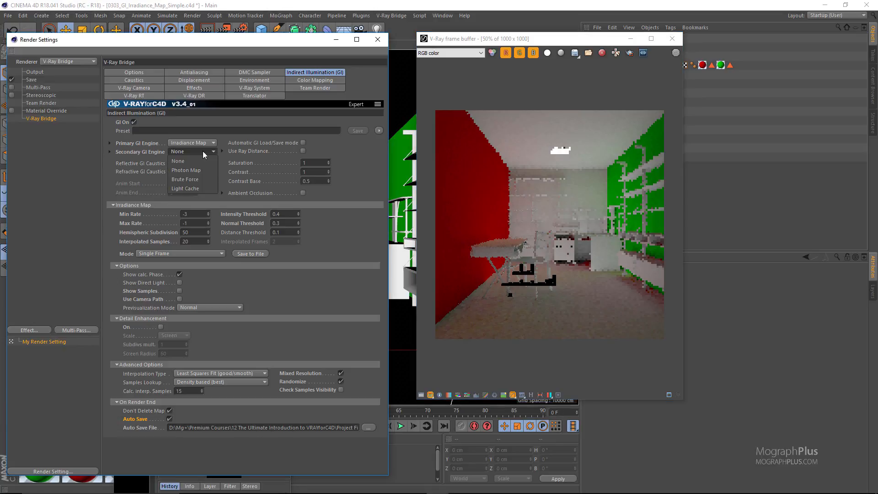
pyautogui.click(199, 188)
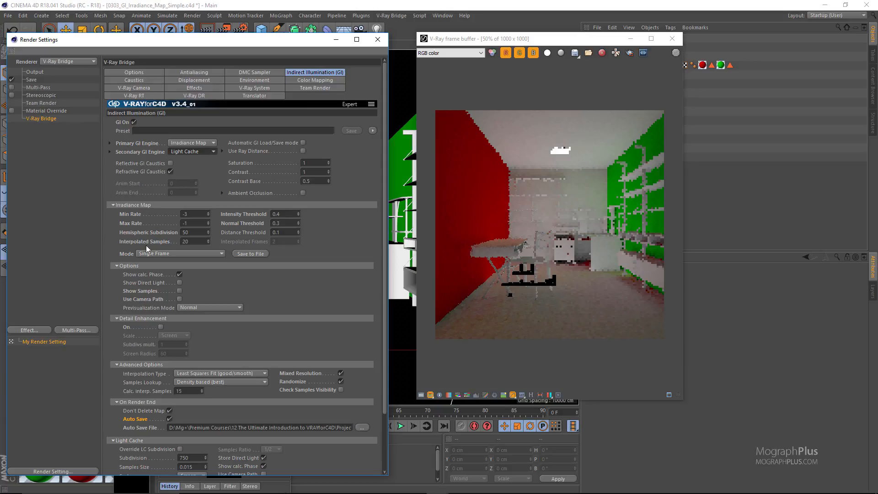
pyautogui.click(129, 441)
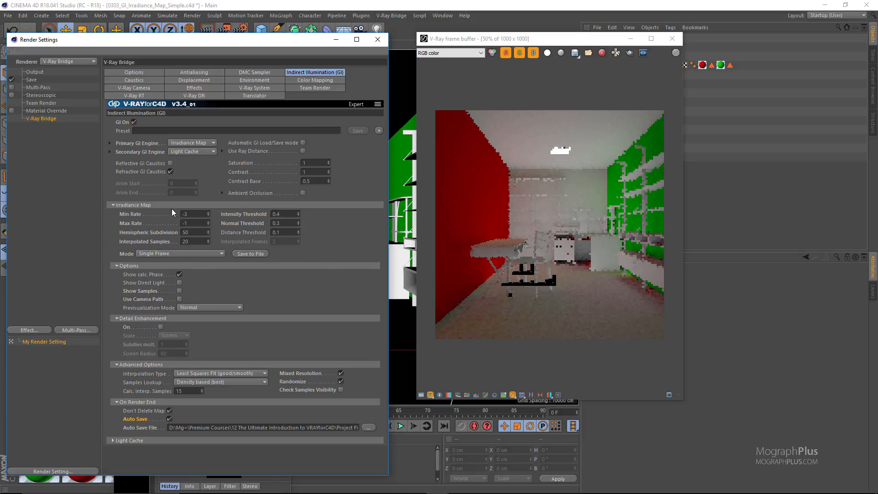
# - Enable Don't Render Final Image and render the scene with Light Cache as the Secondary GI Engine to calculate the irradiance map
pyautogui.click(131, 72)
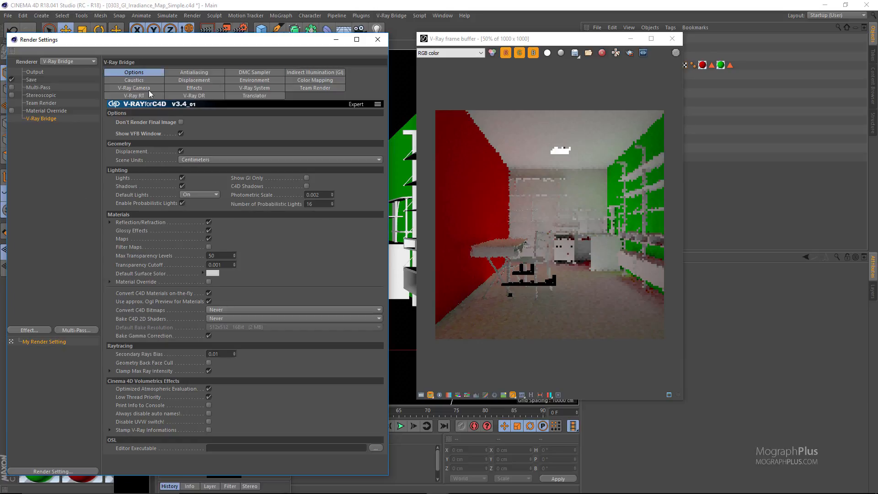
pyautogui.click(181, 123)
pyautogui.click(298, 73)
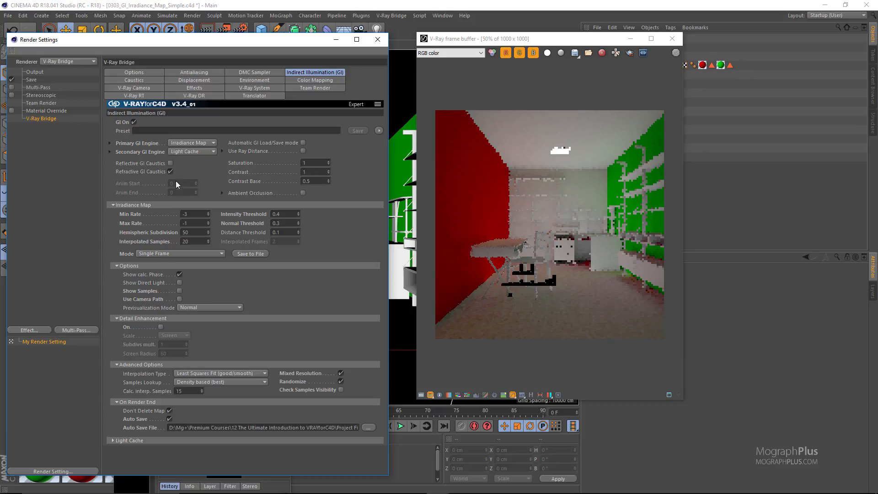
pyautogui.click(189, 151)
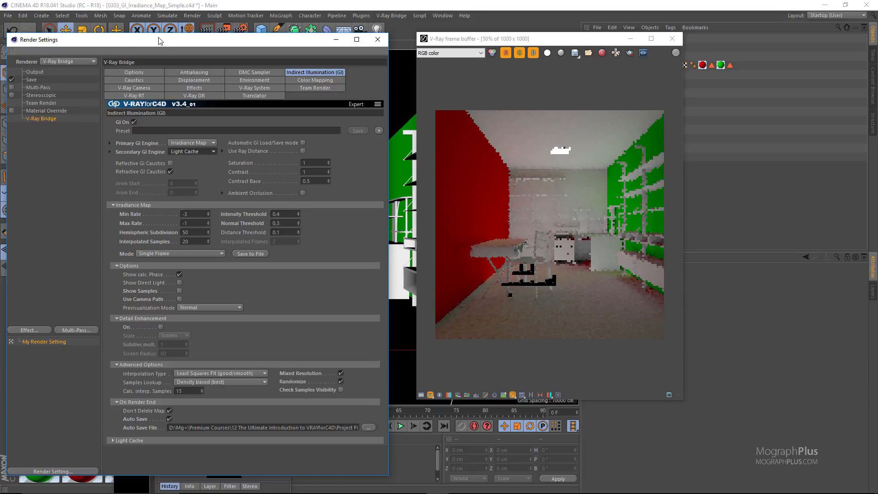
pyautogui.click(227, 31)
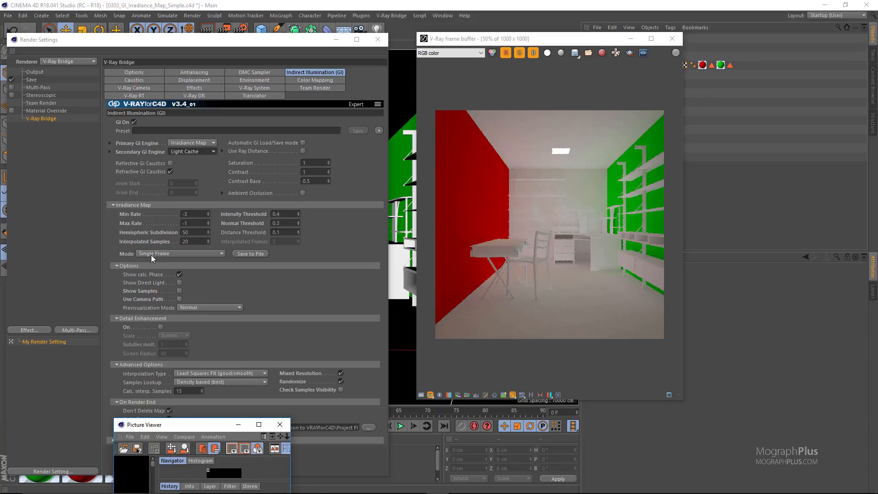
# - Check the Auto Save path, set the irradiance map Mode to From File and load the IRmap file from the tex folder
pyautogui.click(140, 342)
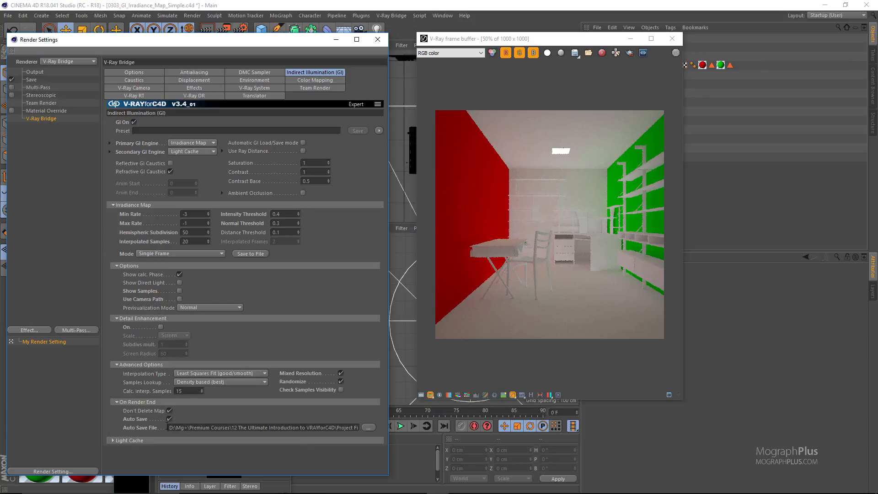
pyautogui.click(213, 428)
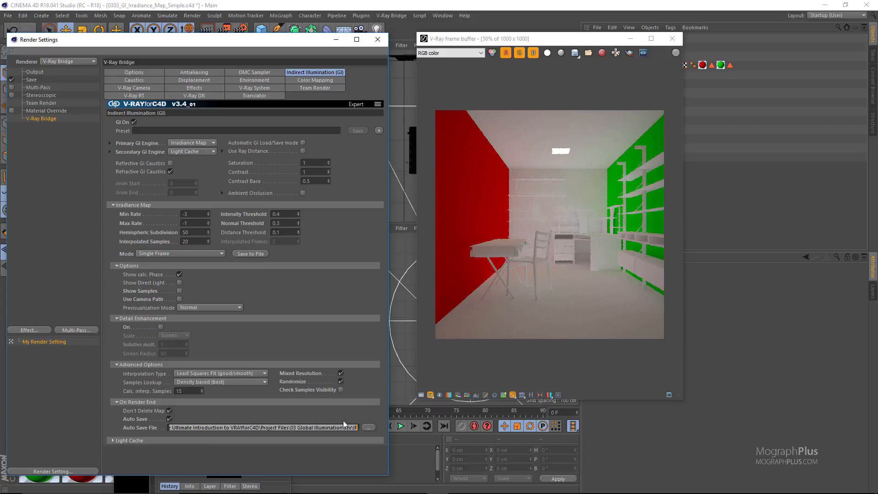
pyautogui.click(154, 255)
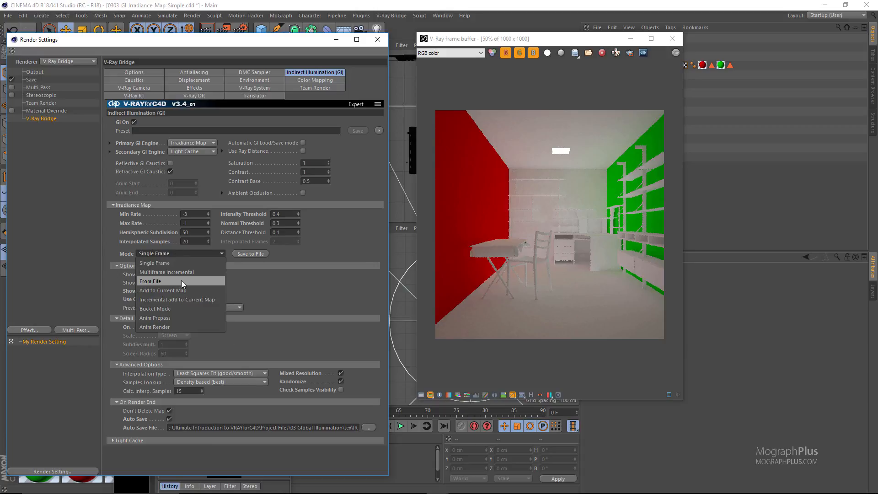
pyautogui.click(181, 281)
pyautogui.click(169, 263)
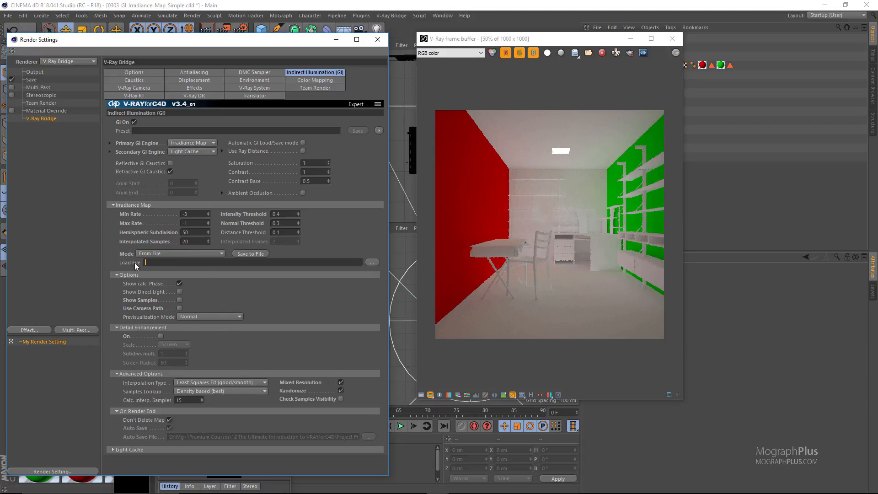
pyautogui.click(371, 263)
pyautogui.click(204, 107)
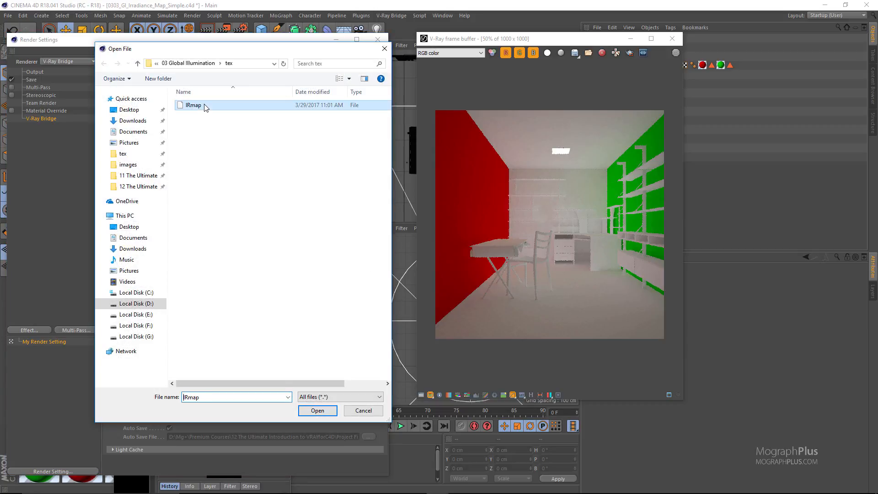
pyautogui.doubleClick(204, 107)
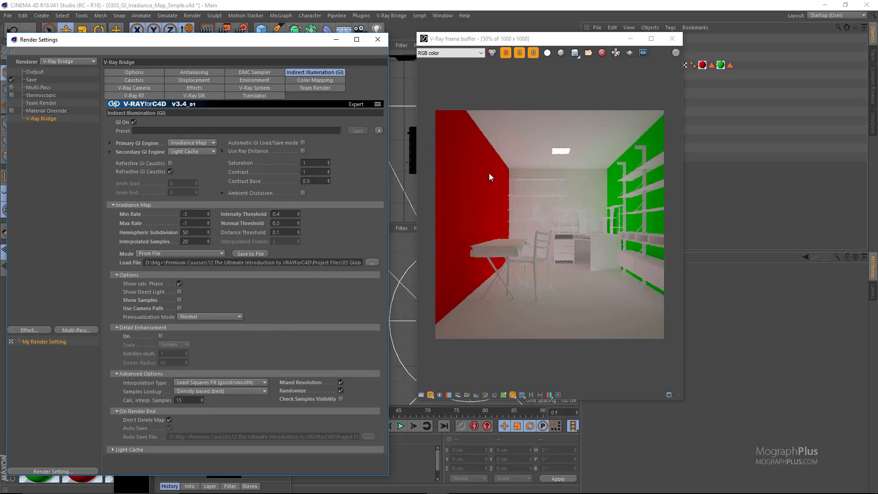
# - Clear the frame buffer image, start a render with the loaded irradiance map and stop it during the light cache calculation
pyautogui.click(602, 54)
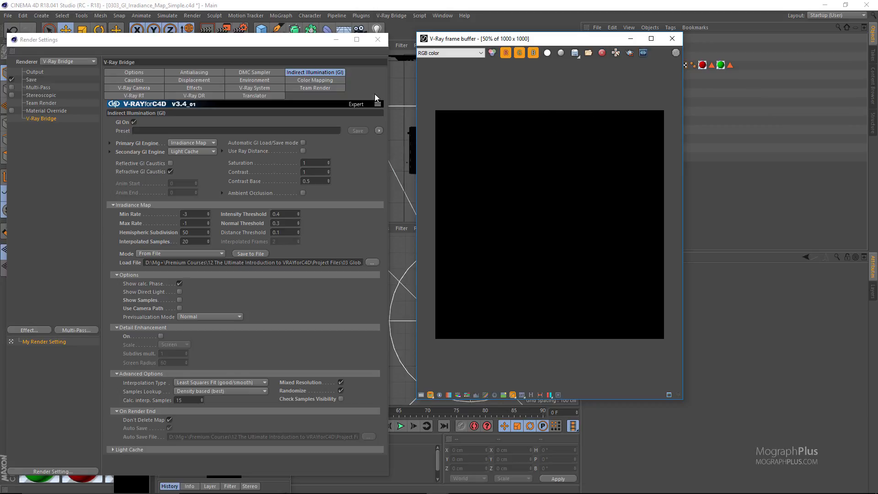
pyautogui.click(223, 29)
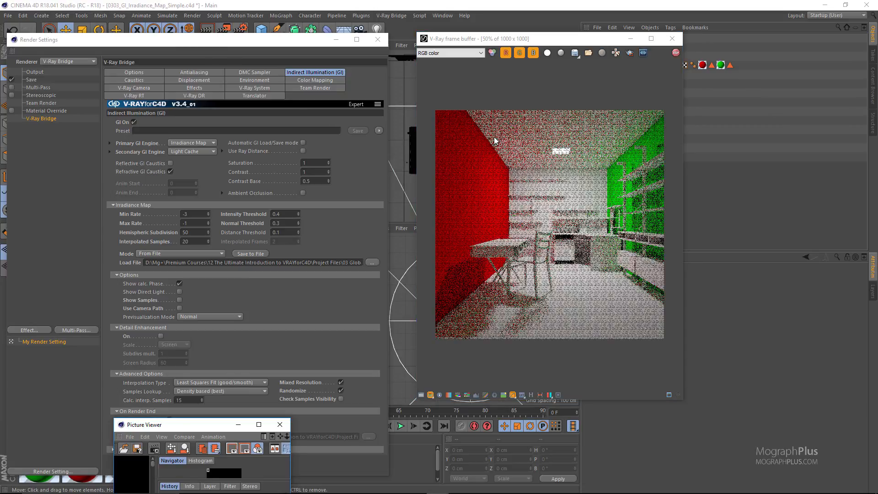
pyautogui.click(676, 52)
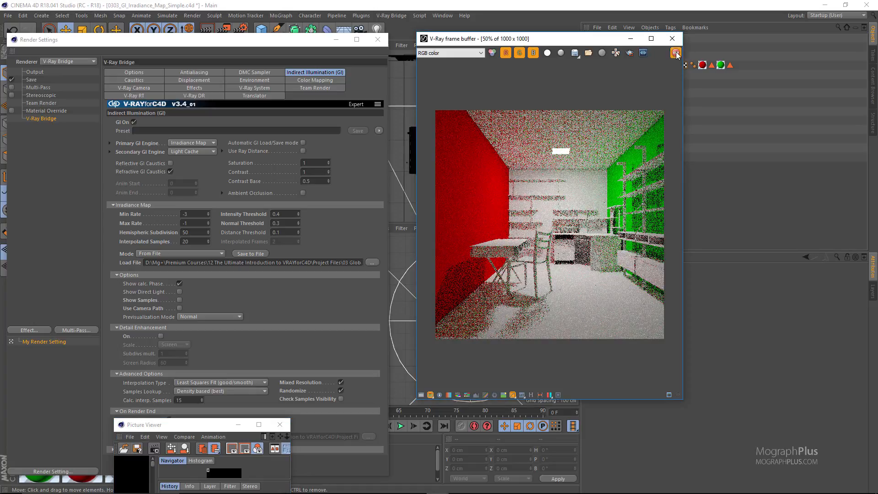
# - Set the Secondary GI Engine to None, check the loaded irradiance map's path and clear the frame buffer image
pyautogui.click(193, 151)
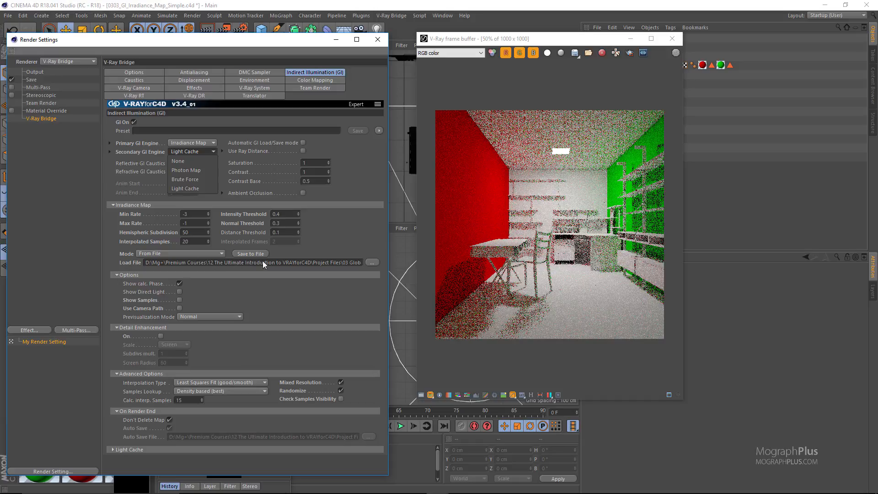
pyautogui.click(192, 163)
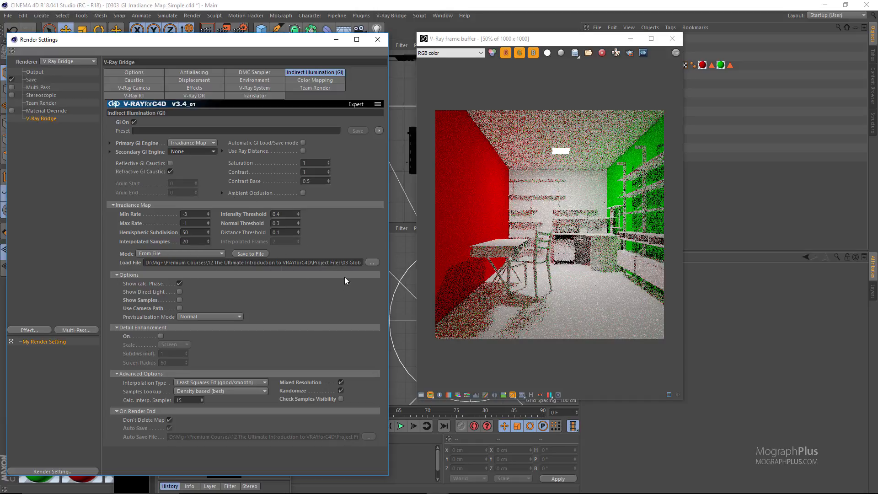
pyautogui.moveTo(339, 262); pyautogui.dragTo(364, 262)
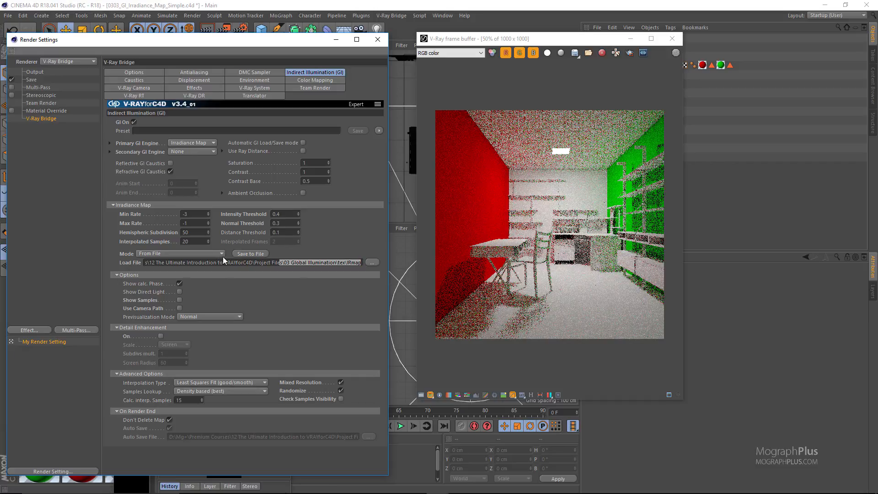
pyautogui.click(184, 253)
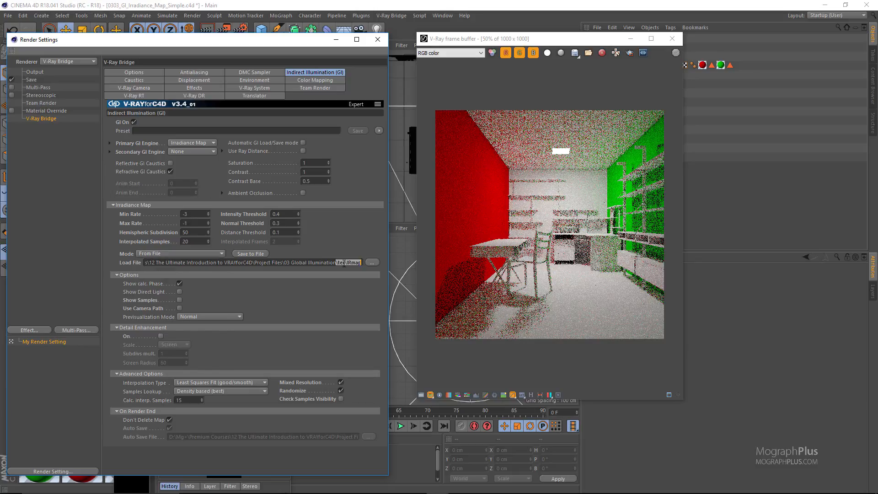
pyautogui.click(343, 263)
pyautogui.click(602, 53)
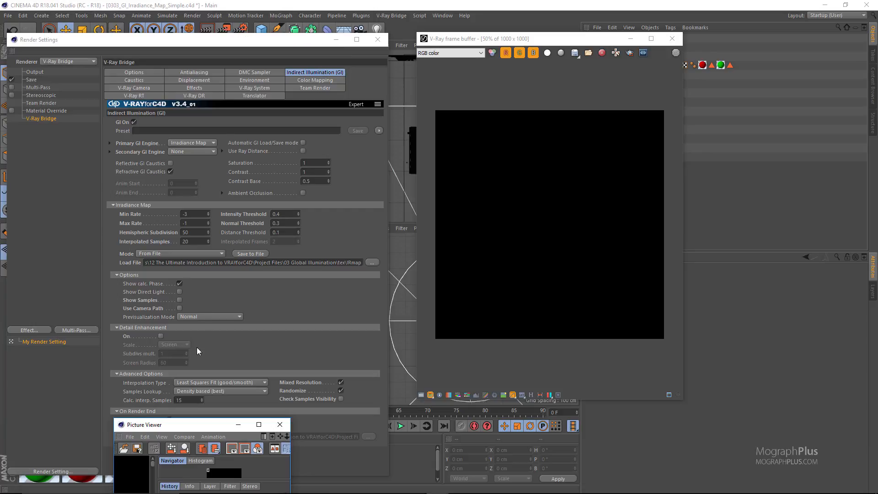
# - Move the Picture Viewer and frame buffer windows clear of the render settings and check the irradiance map's Load File path
pyautogui.moveTo(189, 430); pyautogui.dragTo(209, 421)
pyautogui.moveTo(252, 356); pyautogui.dragTo(234, 365)
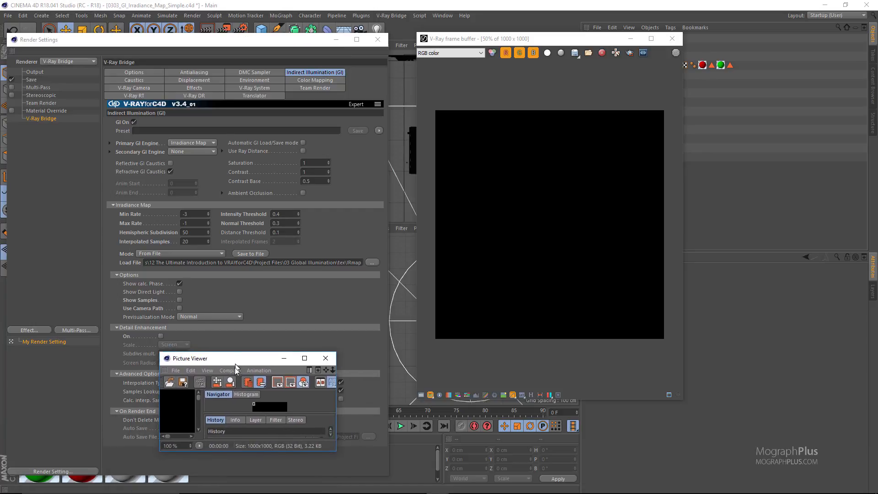
pyautogui.moveTo(342, 407); pyautogui.dragTo(385, 408)
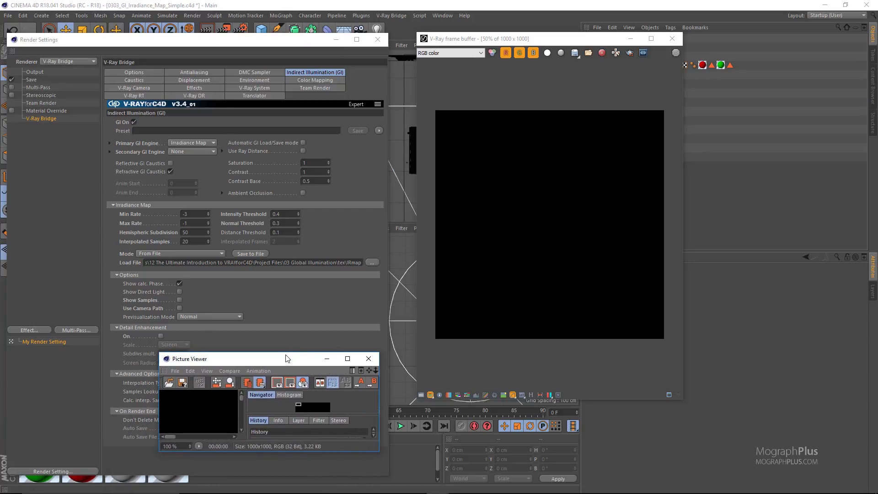
pyautogui.moveTo(259, 361); pyautogui.dragTo(258, 431)
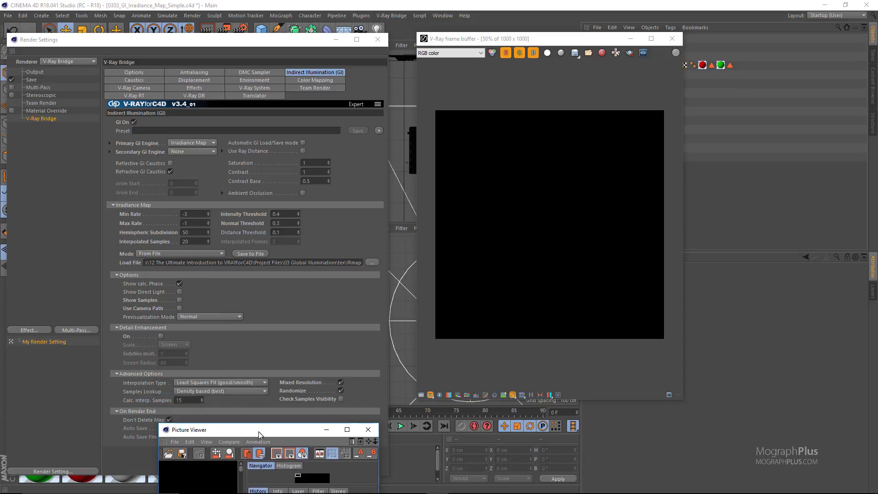
pyautogui.click(264, 311)
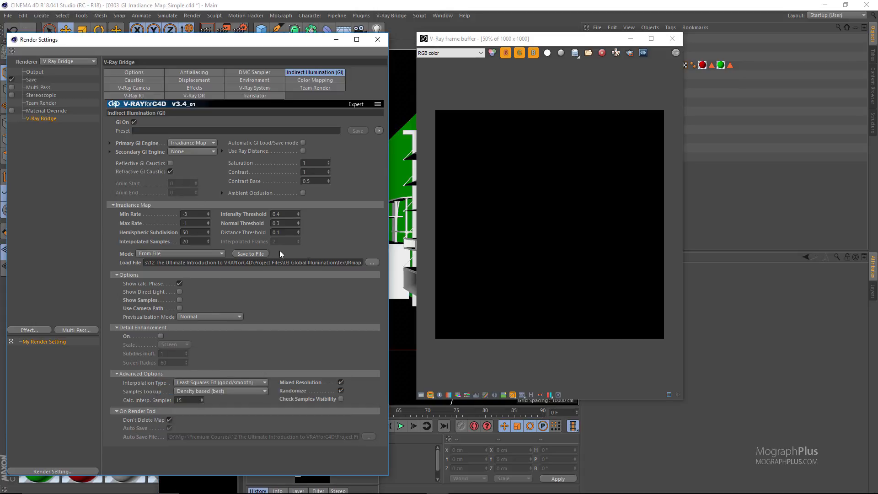
pyautogui.moveTo(505, 40); pyautogui.dragTo(572, 41)
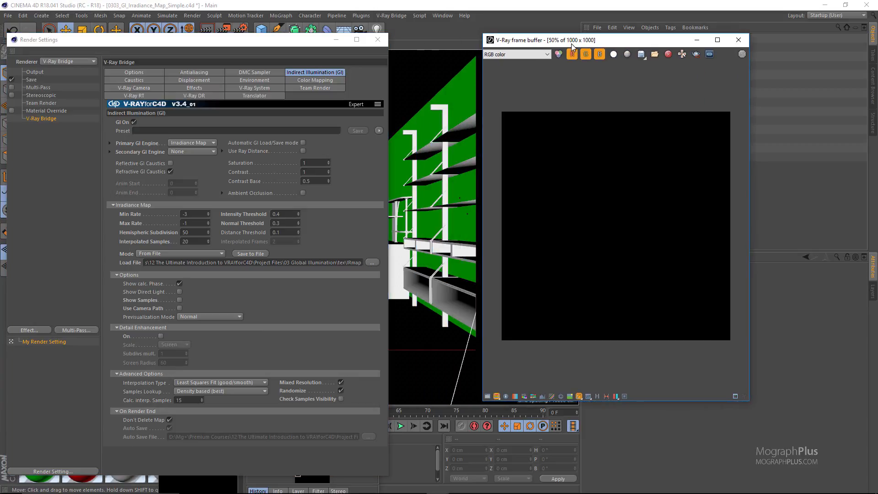
pyautogui.moveTo(333, 263); pyautogui.dragTo(362, 263)
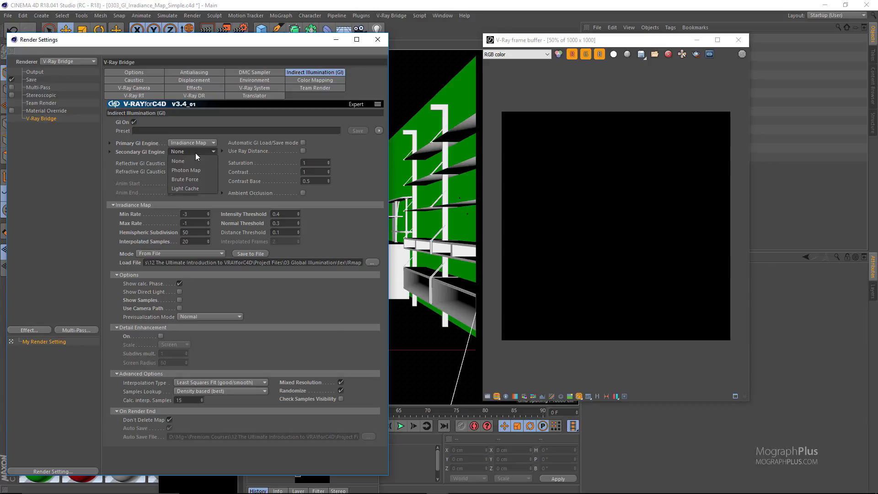
# - Turn off Don't Render Final Image and render the scene with the irradiance map loaded from file
pyautogui.click(37, 73)
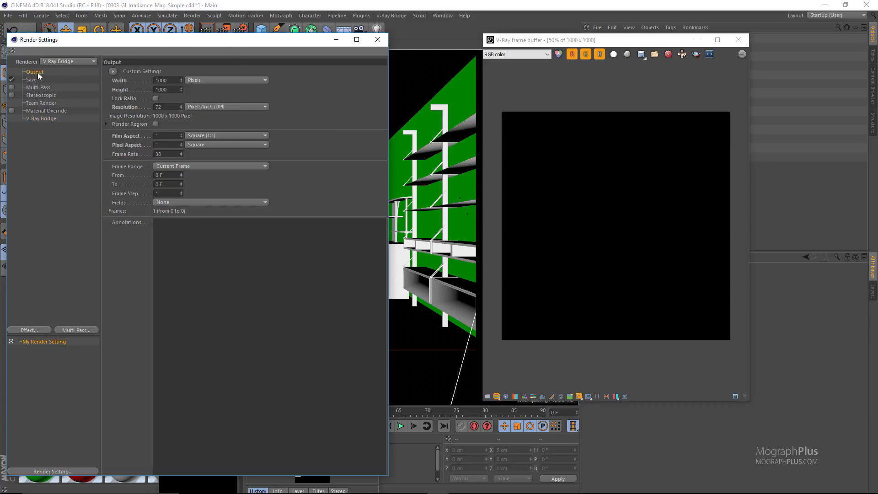
pyautogui.click(43, 118)
pyautogui.click(135, 73)
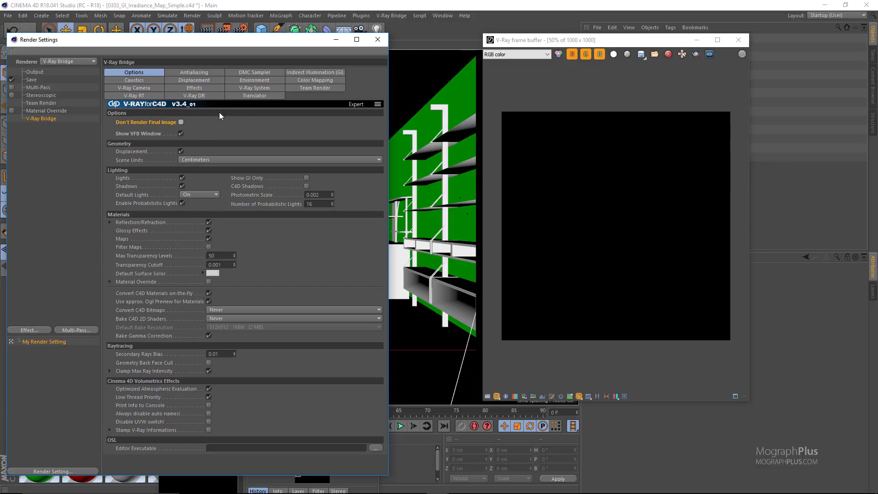
pyautogui.click(308, 74)
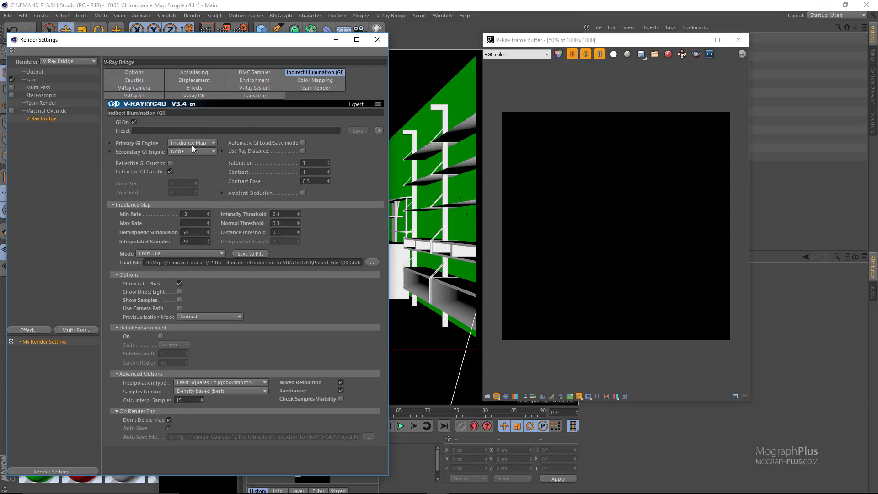
pyautogui.click(223, 28)
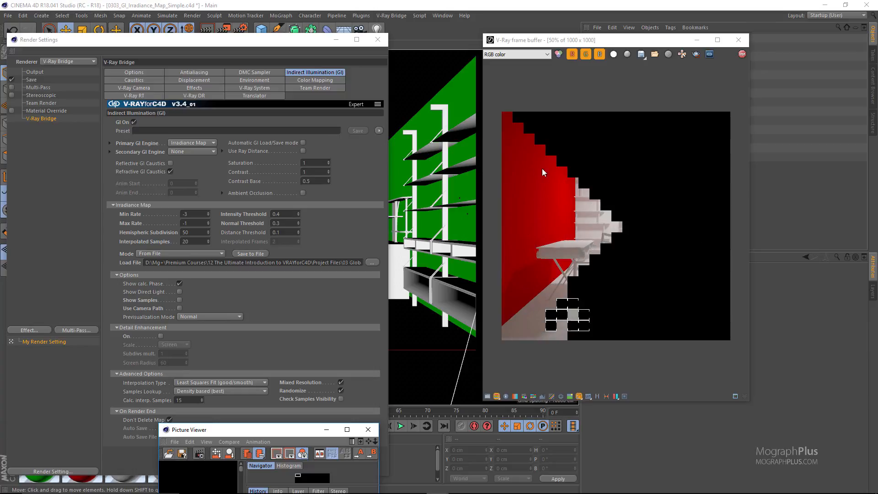
# - Toggle the frame buffer's sRGB display to compare the rendered image, and leave it off
pyautogui.moveTo(547, 44); pyautogui.dragTo(501, 44)
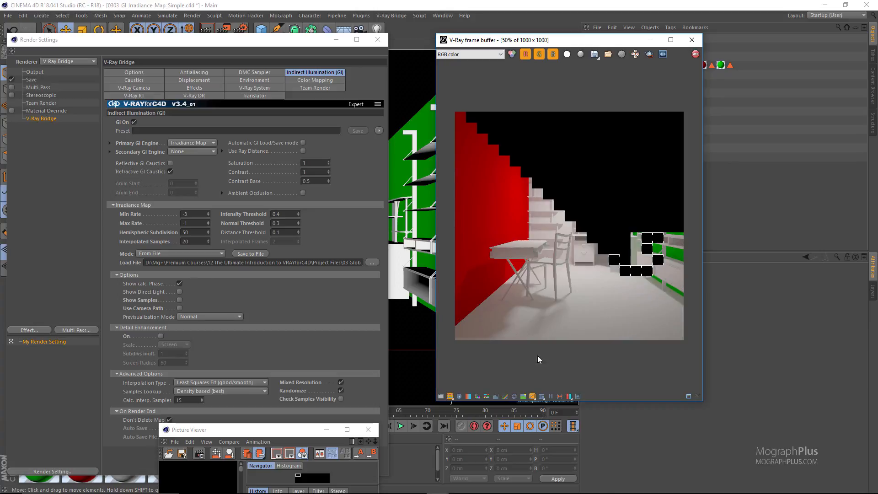
pyautogui.click(532, 398)
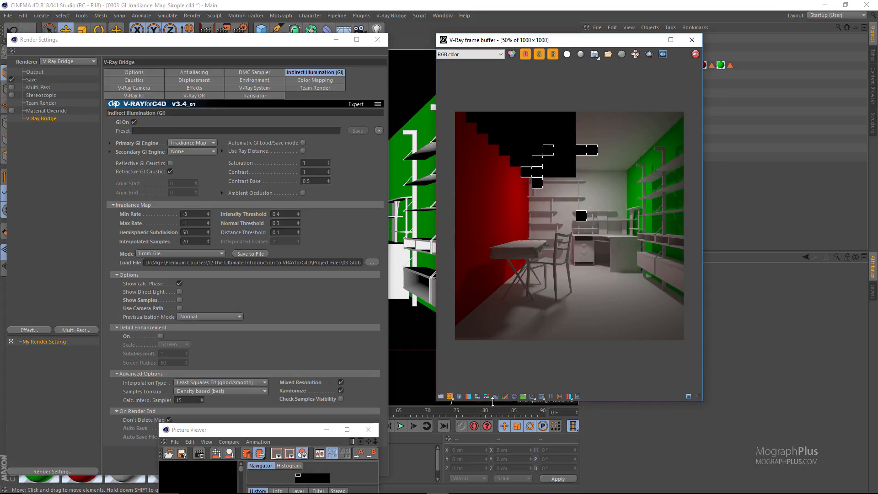
pyautogui.click(532, 398)
pyautogui.click(533, 398)
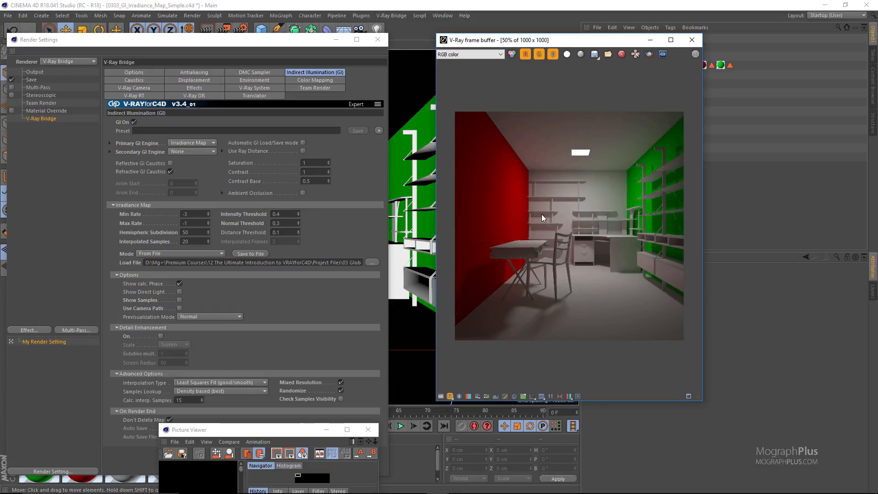
# - Close the render settings and frame buffer, and set the perspective view's display to Constant Shading (Lines)
pyautogui.click(186, 254)
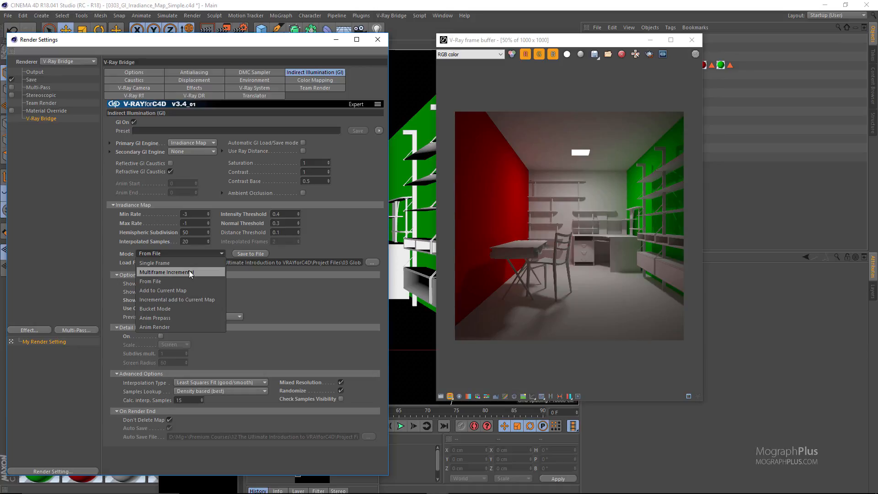
pyautogui.click(379, 43)
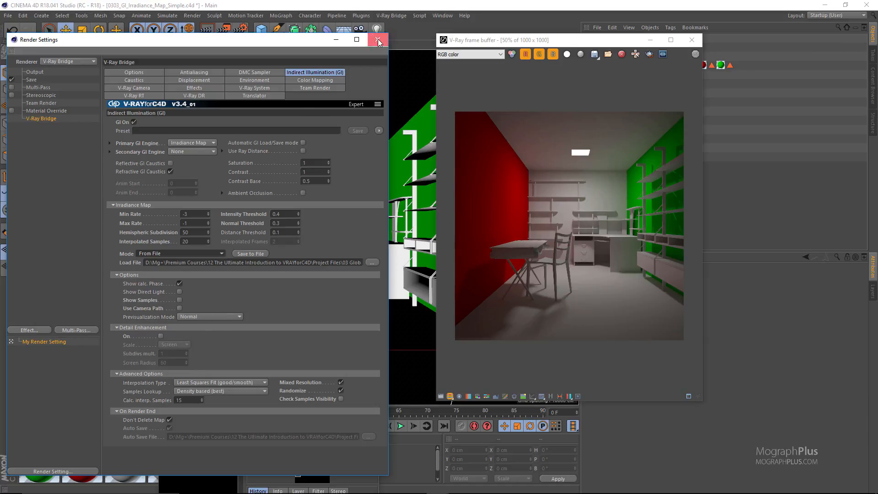
pyautogui.click(378, 39)
pyautogui.click(695, 40)
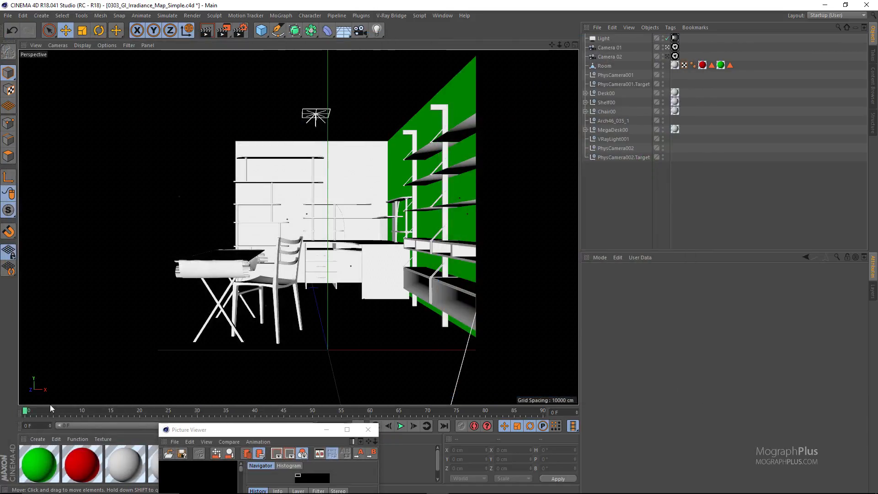
pyautogui.click(87, 45)
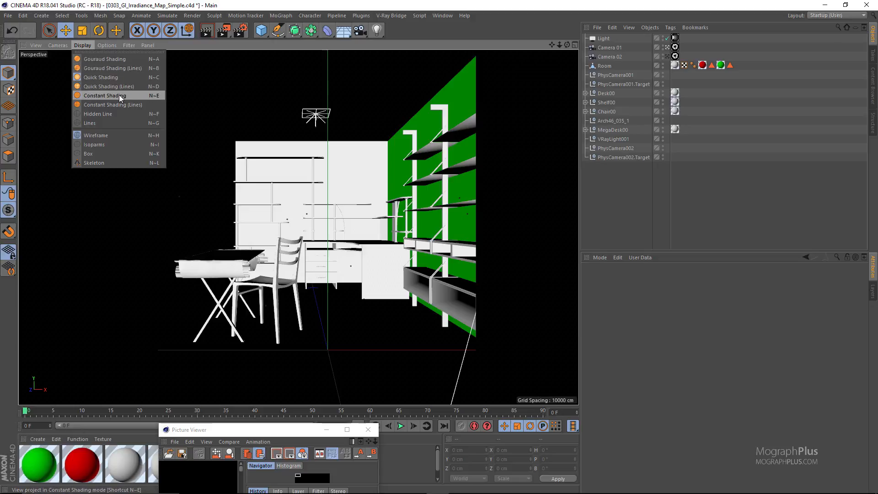
pyautogui.click(129, 104)
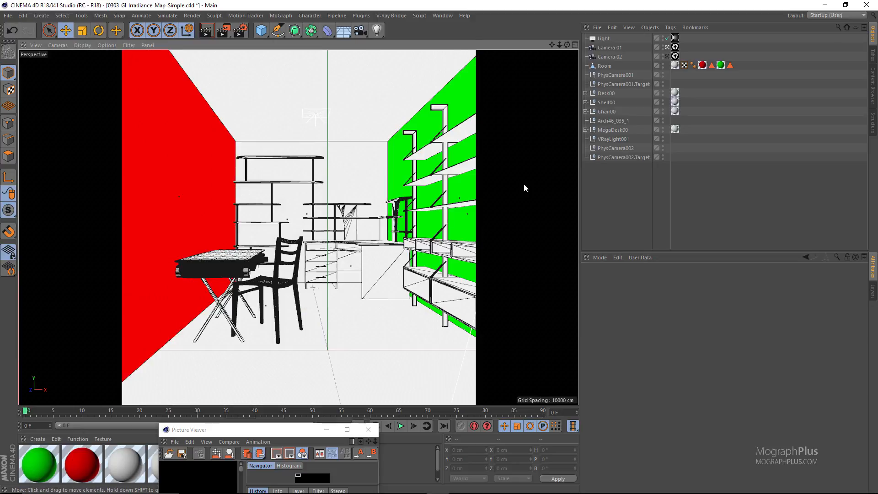
# - Set the timeline's end to frame 50 and record a keyframe for Camera 01 at frame 0
pyautogui.click(664, 47)
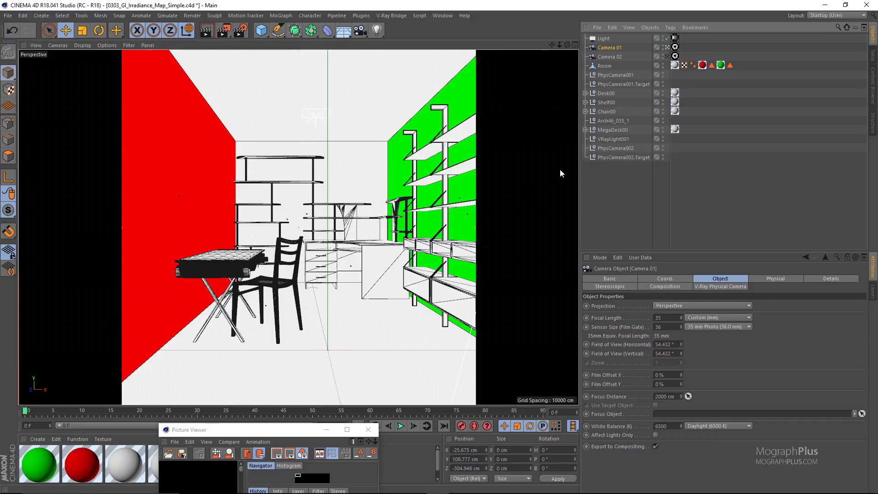
pyautogui.moveTo(273, 433); pyautogui.dragTo(276, 466)
pyautogui.doubleClick(328, 426)
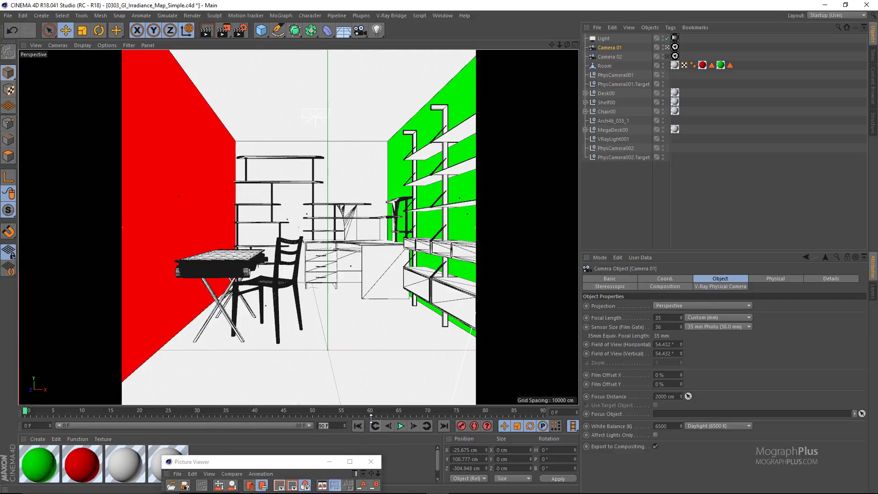
pyautogui.write('50')
pyautogui.press('Return')
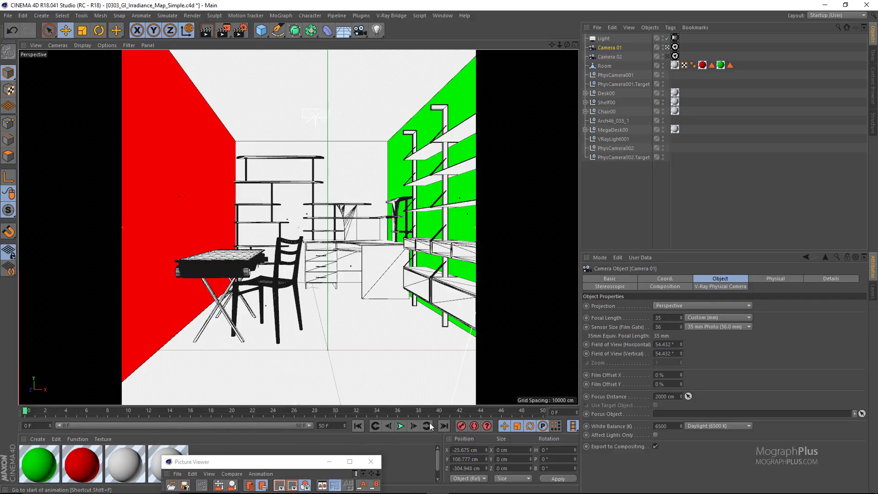
pyautogui.click(462, 426)
# - At frame 50, bring Camera 01 closer to the desk and shelves, turned about 30° and tilted down about 28°, and record a keyframe
pyautogui.moveTo(520, 413); pyautogui.dragTo(569, 410)
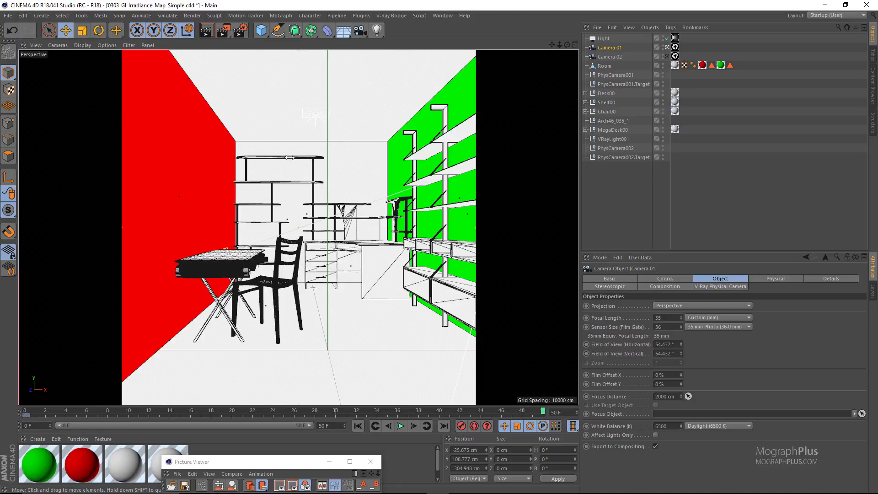
pyautogui.scroll(5, 316, 218)
pyautogui.scroll(2, 322, 206)
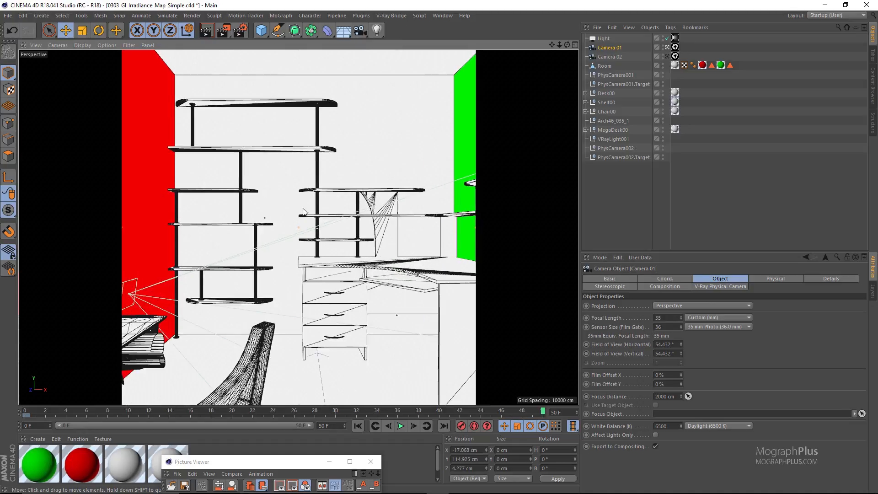
pyautogui.keyDown('alt'); pyautogui.moveTo(321, 206); pyautogui.dragTo(357, 281); pyautogui.keyUp('alt')
pyautogui.scroll(3, 201, 252)
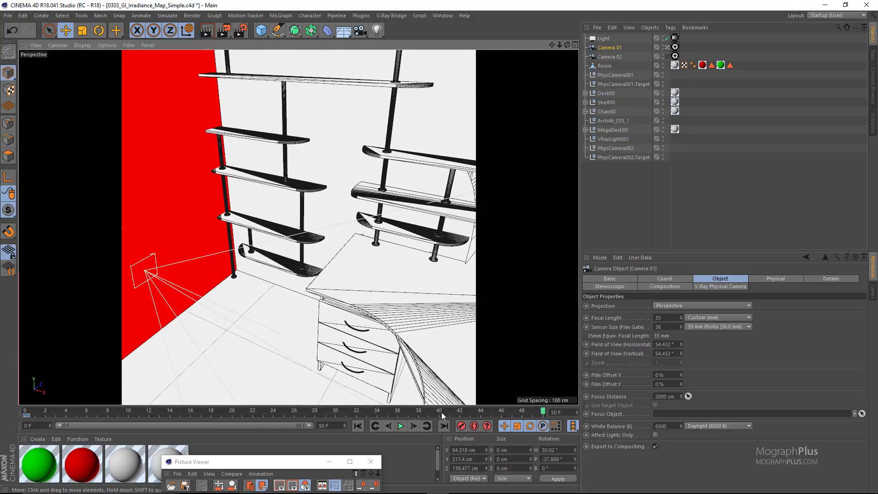
pyautogui.click(457, 426)
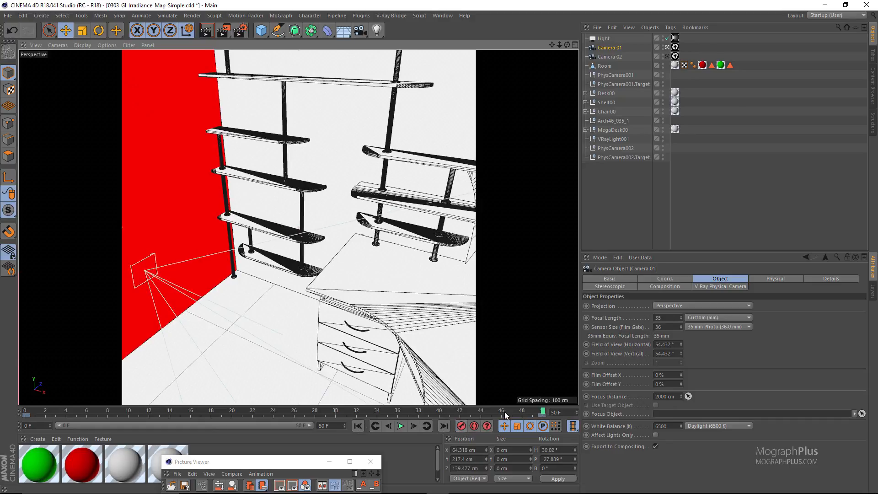
# - Return to frame 0 and set the irradiance map Mode to Multiframe Incremental
pyautogui.moveTo(521, 413); pyautogui.dragTo(1, 400)
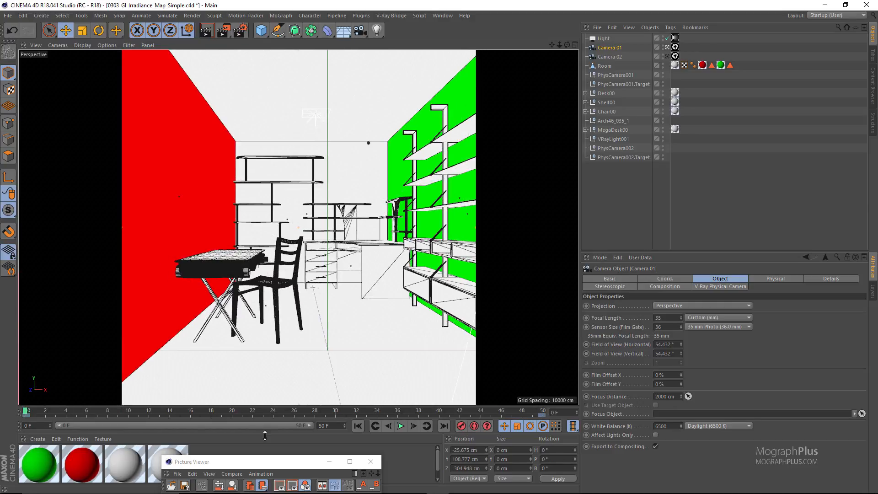
pyautogui.moveTo(287, 462); pyautogui.dragTo(292, 451)
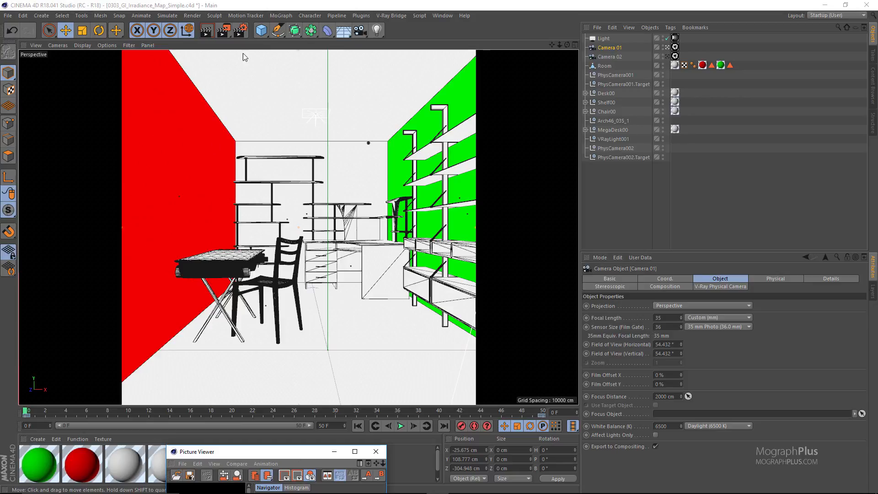
pyautogui.click(241, 30)
pyautogui.click(182, 253)
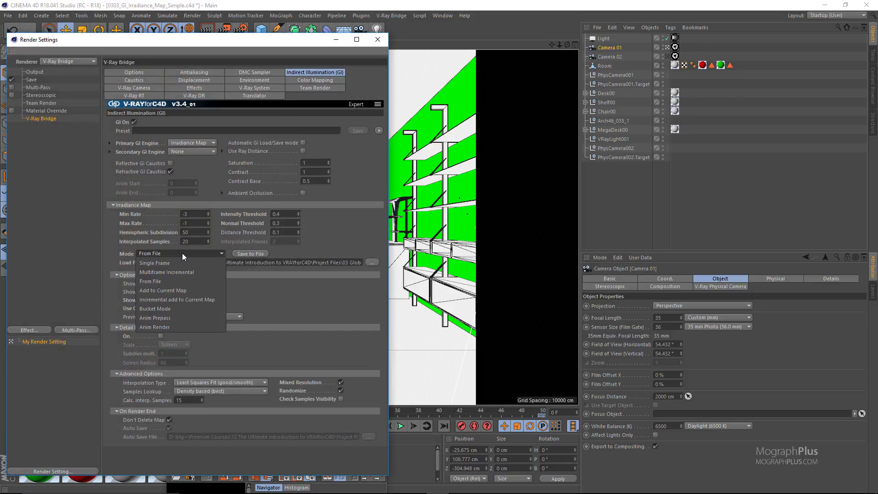
pyautogui.click(191, 272)
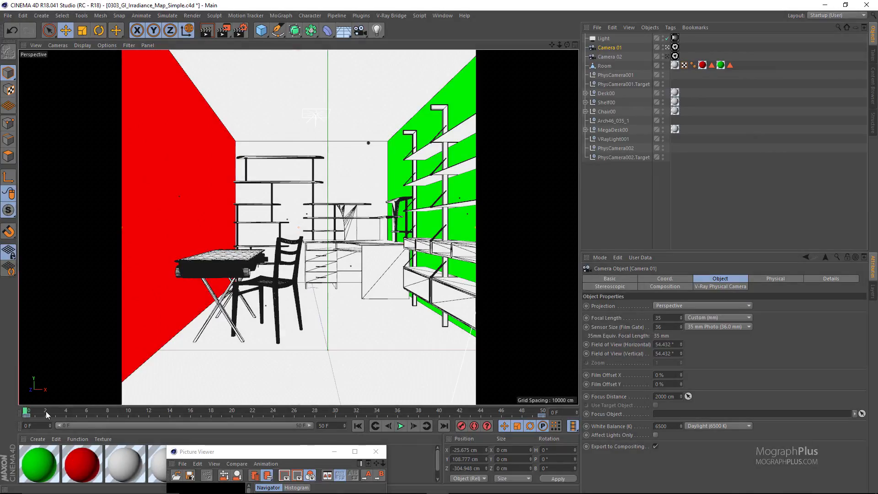
# - Scrub through the early frames up to about frame 18 to examine the camera movement, and return to frame 0
pyautogui.moveTo(26, 412); pyautogui.dragTo(200, 412)
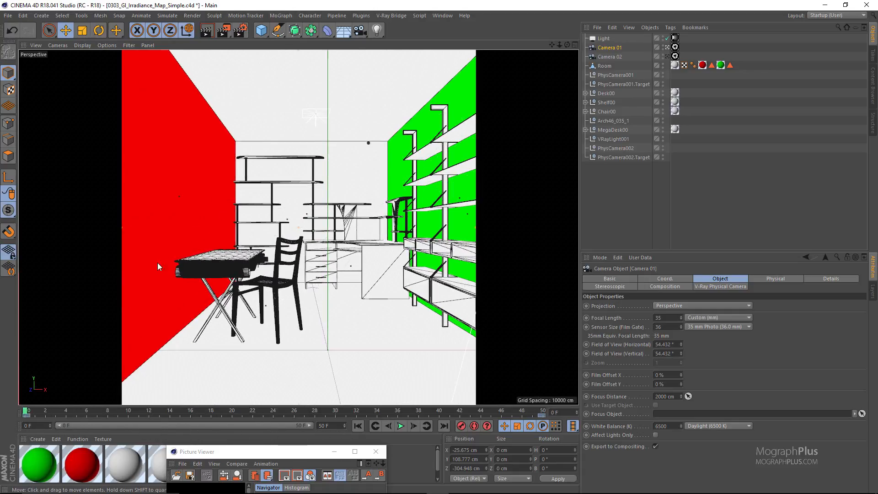
pyautogui.click(77, 413)
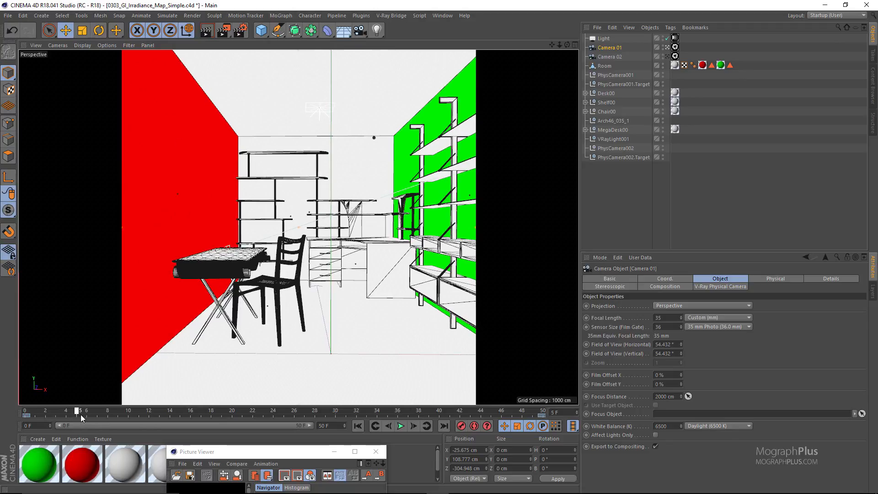
pyautogui.click(55, 411)
pyautogui.click(78, 412)
pyautogui.moveTo(81, 413); pyautogui.dragTo(211, 415)
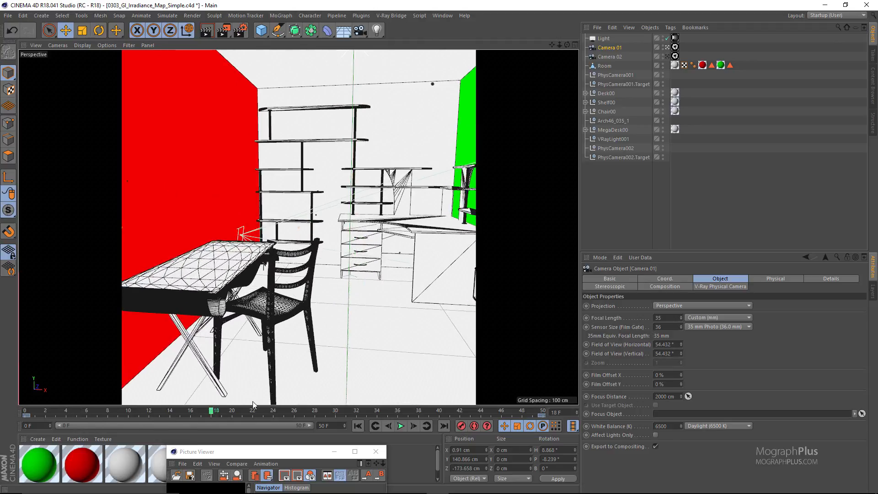
pyautogui.moveTo(158, 409); pyautogui.dragTo(19, 413)
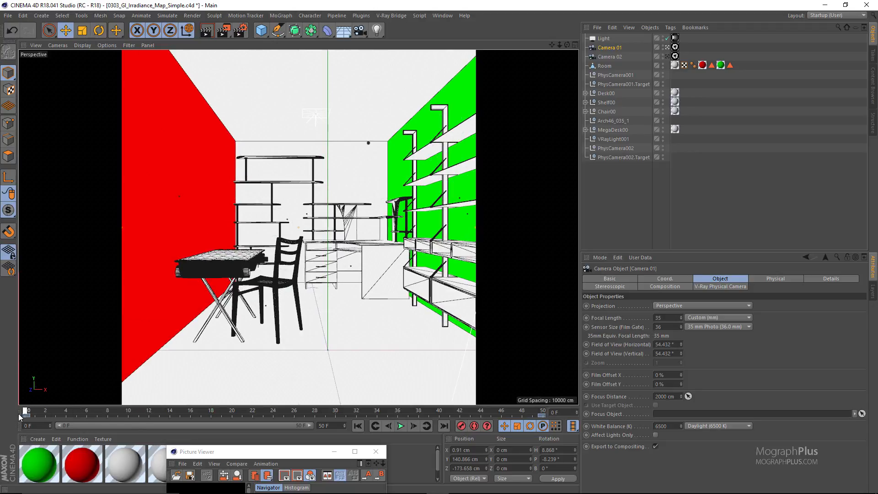
# - Enable Don't Render Final Image and bring up the Indirect Illumination settings for the irradiance map
pyautogui.click(240, 31)
pyautogui.click(204, 88)
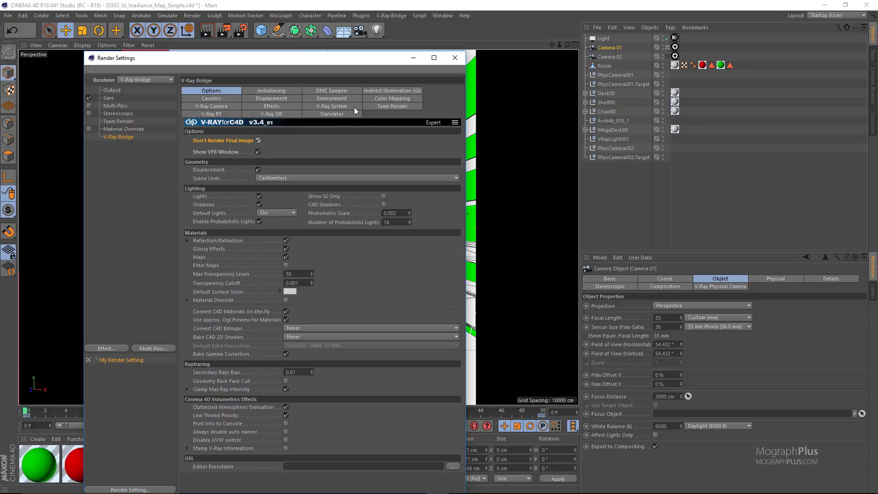
pyautogui.click(385, 90)
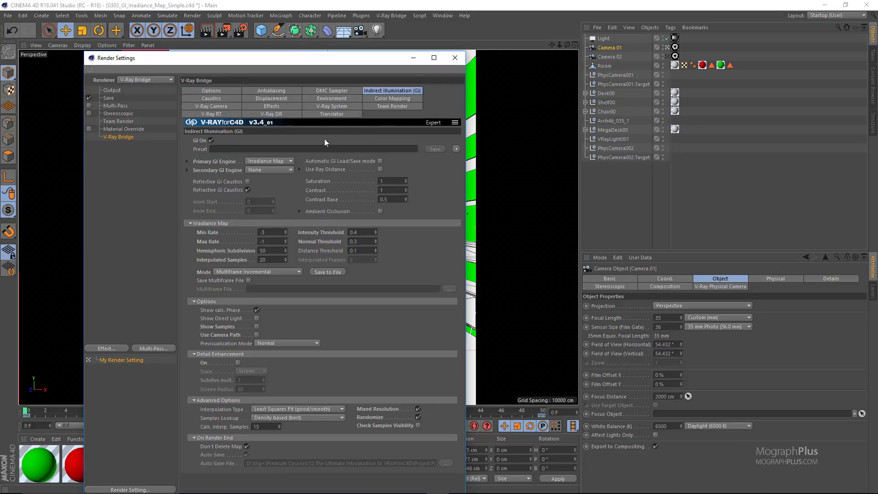
# - Enable Save Multiframe File for the irradiance map and save it as MultiFrame in the tex folder
pyautogui.click(258, 271)
pyautogui.click(257, 273)
pyautogui.click(249, 280)
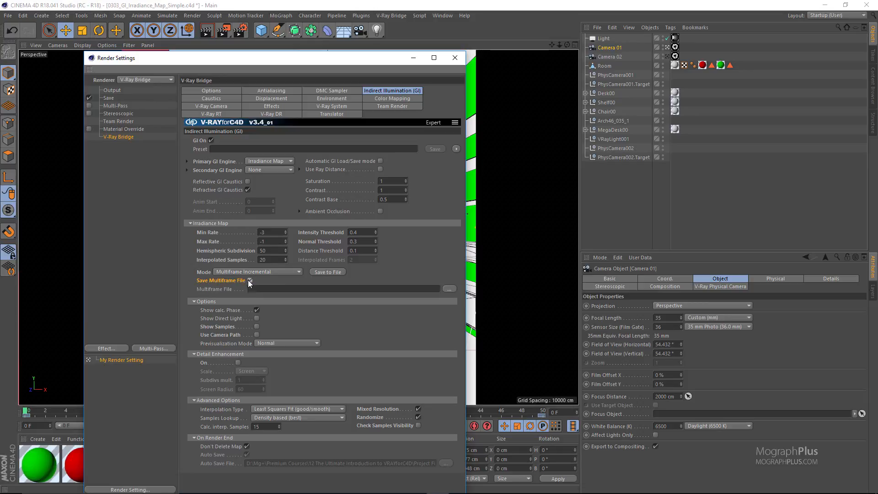
pyautogui.click(450, 289)
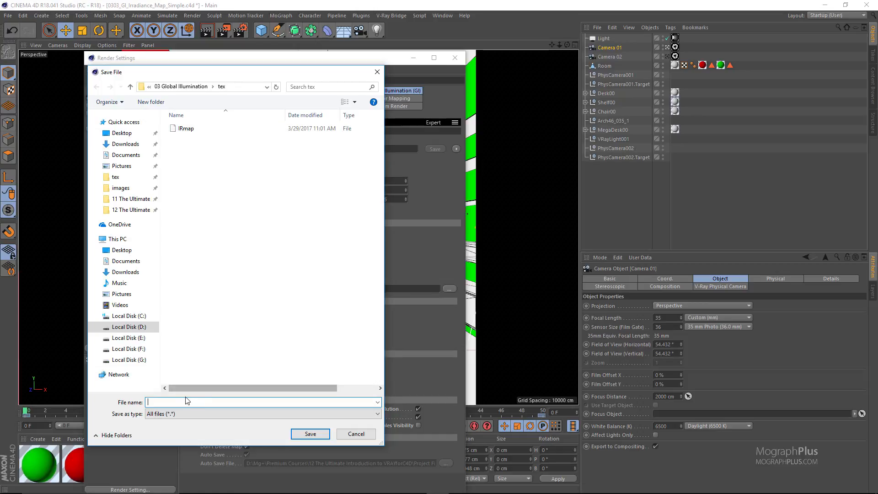
pyautogui.write('Mu')
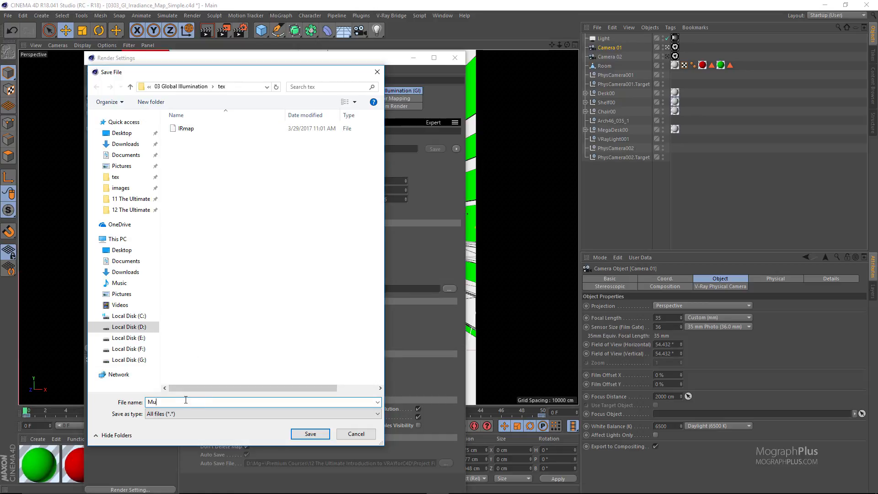
pyautogui.write('ltiFrame')
pyautogui.press('Return')
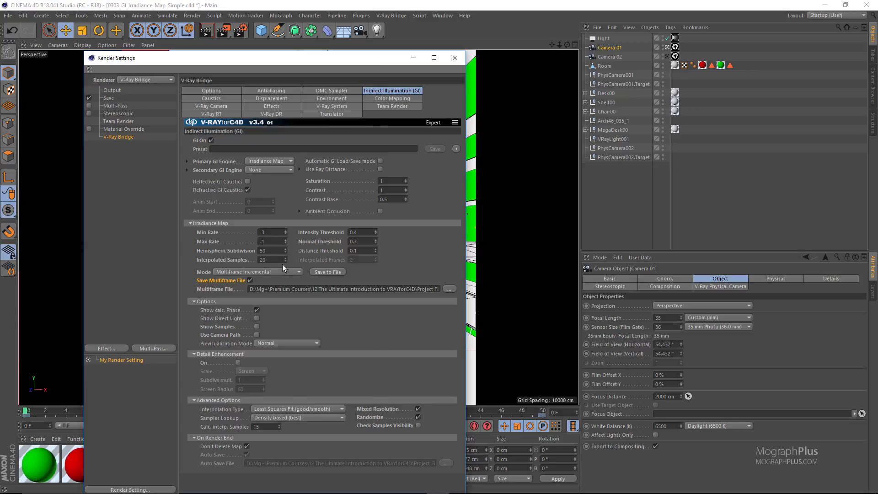
# - Set the output Frame Range to Manual, from frame 0 to 50, with a Frame Step of 5
pyautogui.click(112, 90)
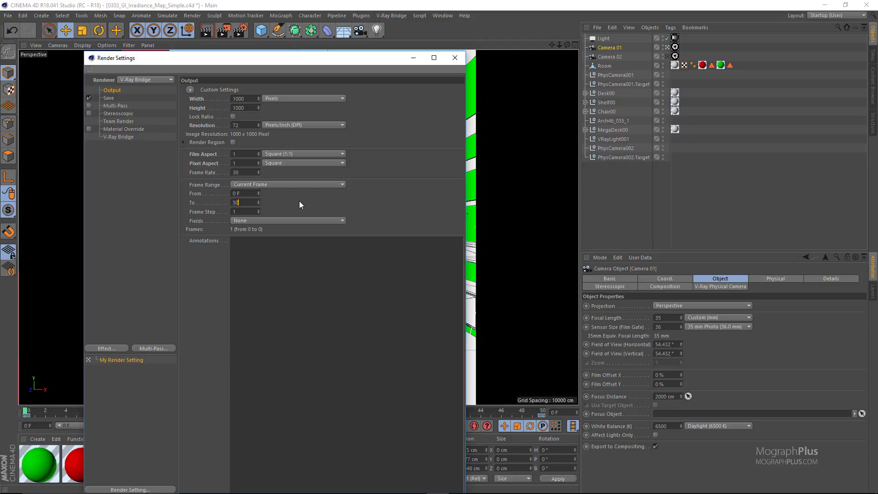
pyautogui.press('Return')
pyautogui.write('5')
# - Set the Secondary GI Engine to Light Cache, check the V-Ray render options, and close the render settings
pyautogui.click(112, 137)
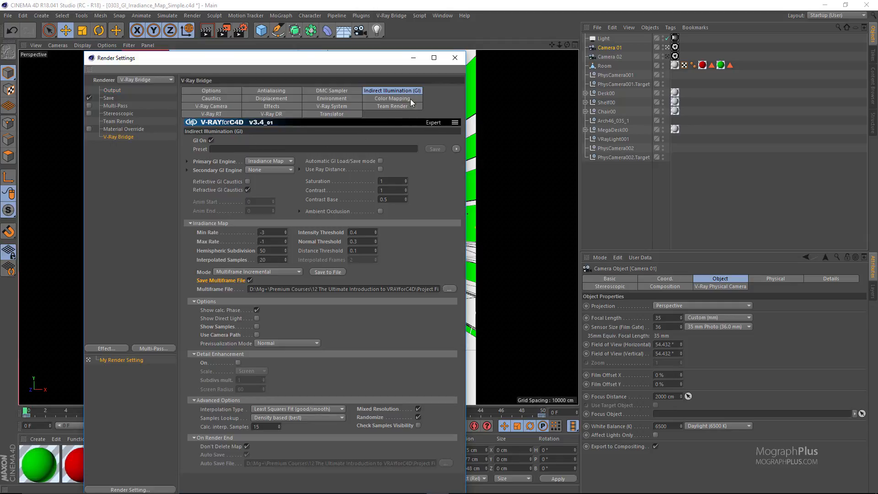
pyautogui.click(256, 168)
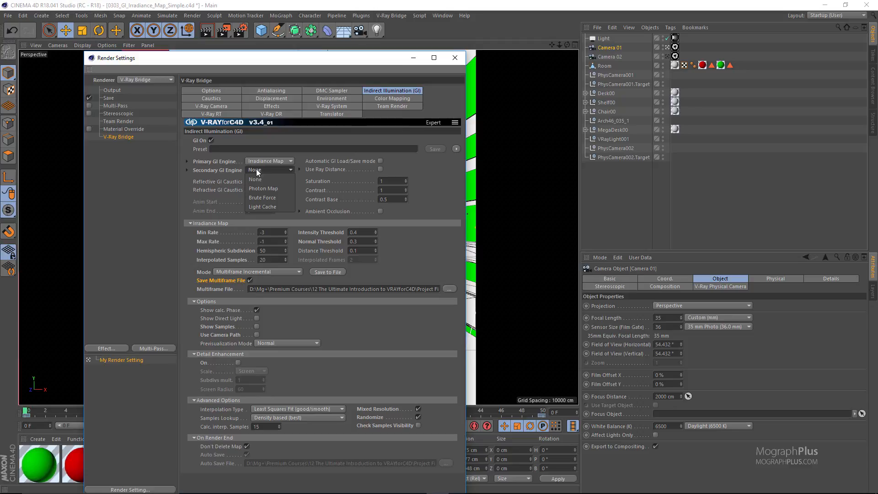
pyautogui.click(281, 203)
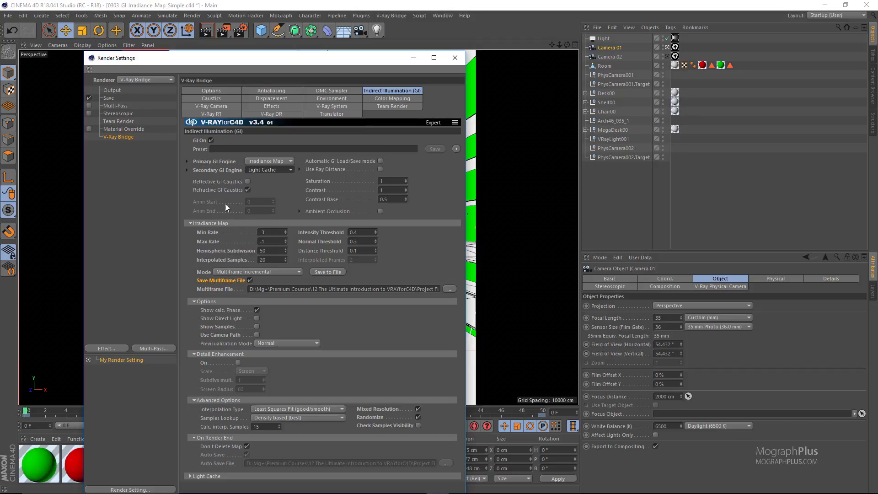
pyautogui.click(204, 90)
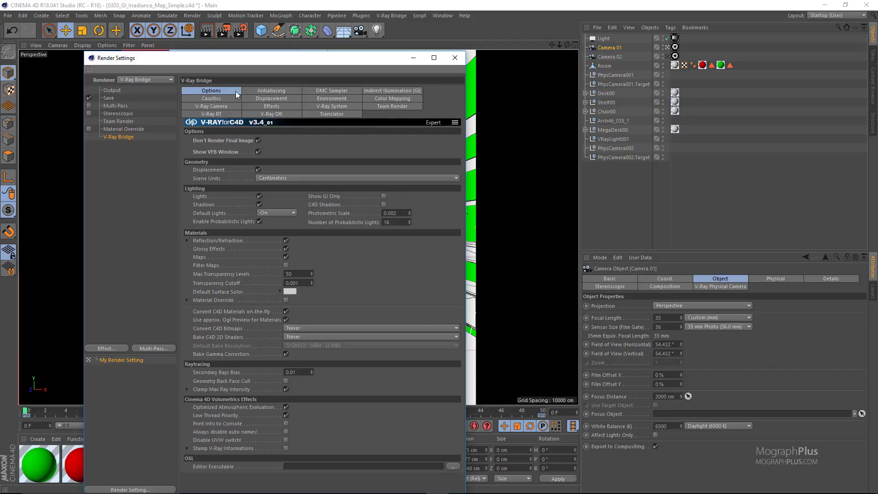
pyautogui.click(455, 58)
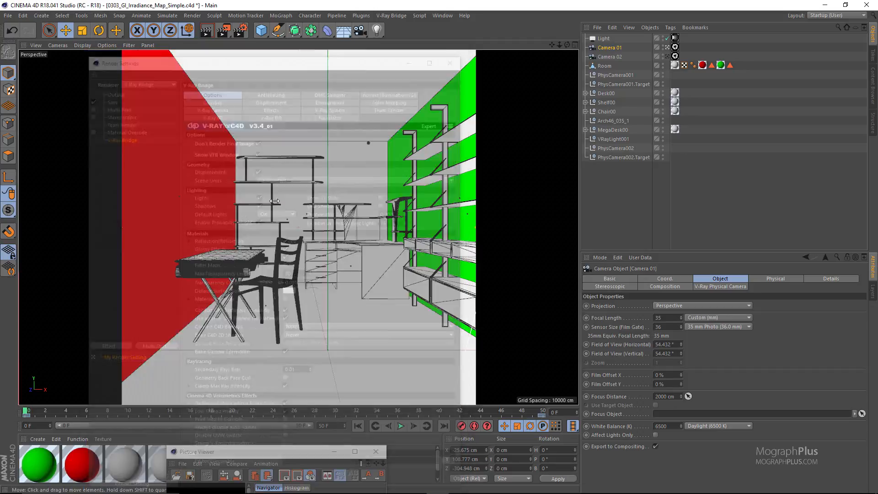
# - Render the irradiance map for the frame range to the Picture Viewer, continuing without an output file name
pyautogui.moveTo(37, 414)
pyautogui.mouseDown()
pyautogui.moveTo(180, 415)
pyautogui.moveTo(27, 415)
pyautogui.mouseUp()
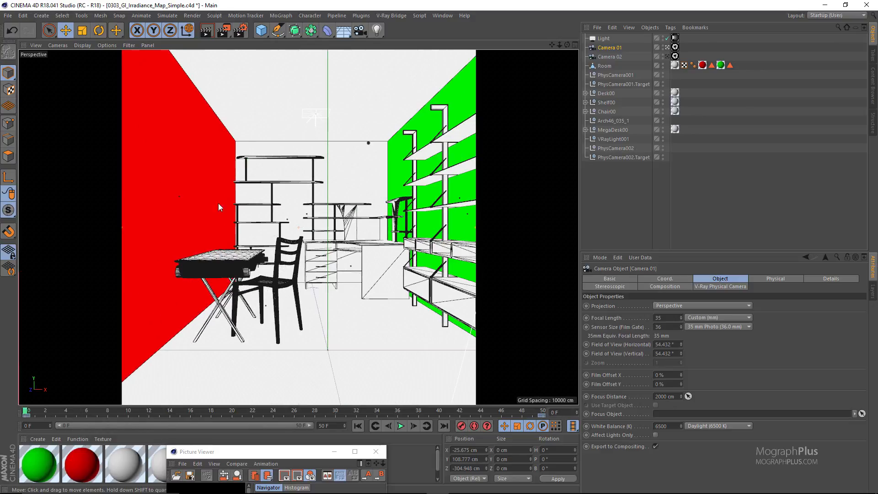
pyautogui.click(223, 31)
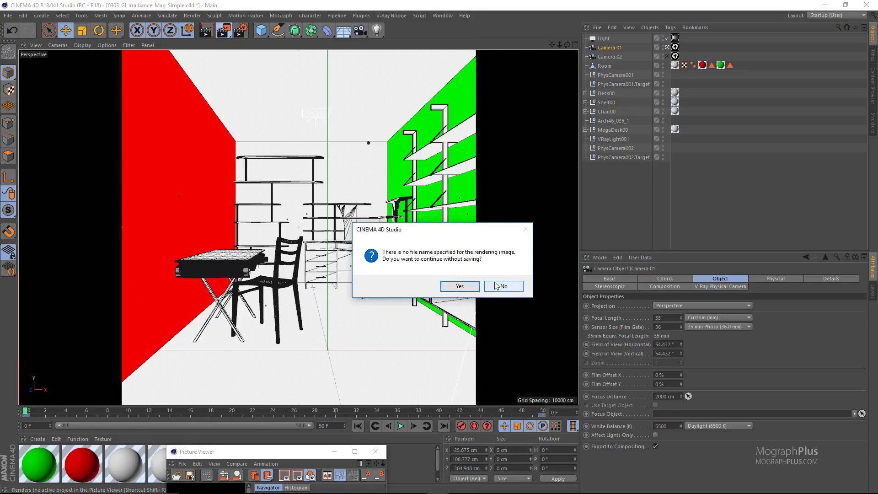
pyautogui.click(460, 286)
pyautogui.click(240, 30)
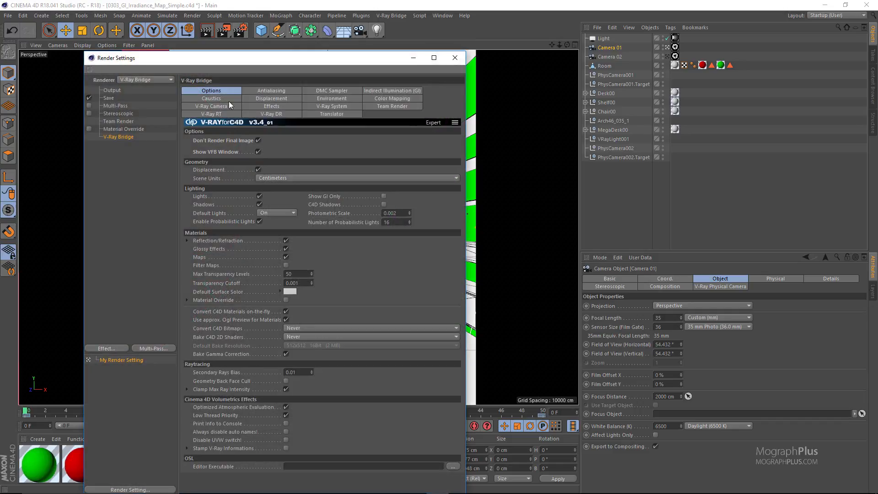
pyautogui.click(455, 58)
pyautogui.click(225, 31)
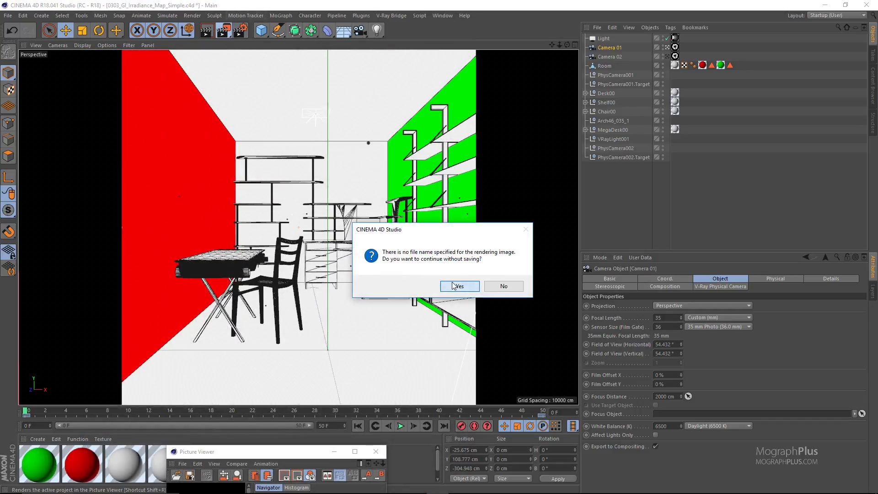
pyautogui.click(456, 286)
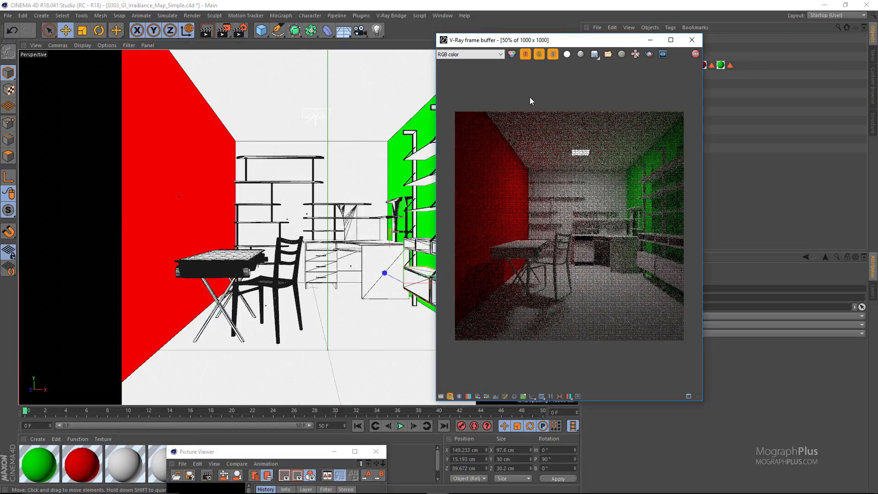
pyautogui.moveTo(538, 40); pyautogui.dragTo(452, 38)
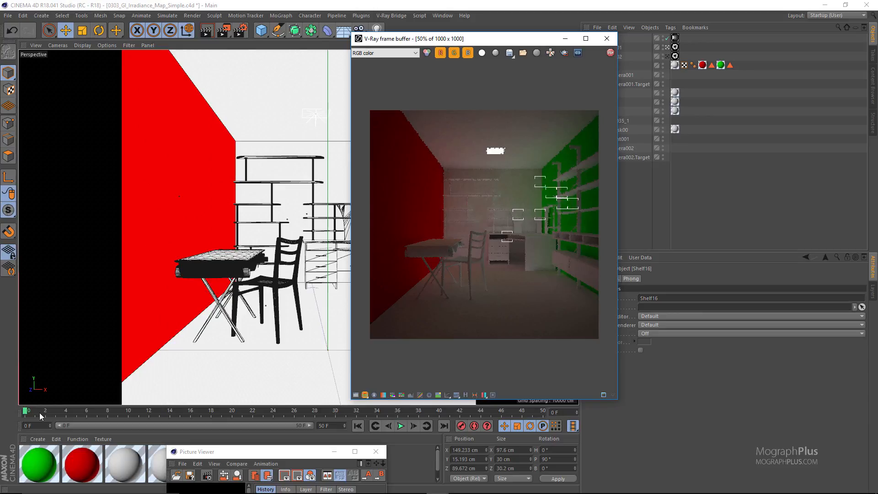
pyautogui.hotkey('shift', 'r')
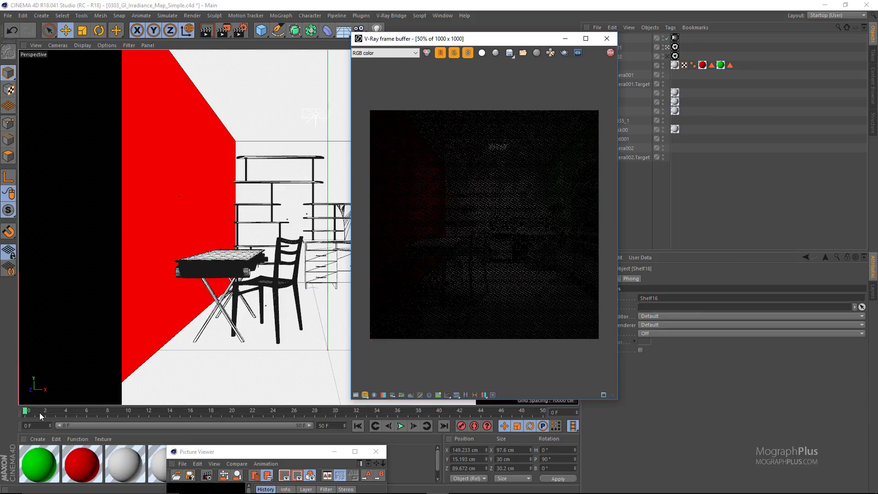
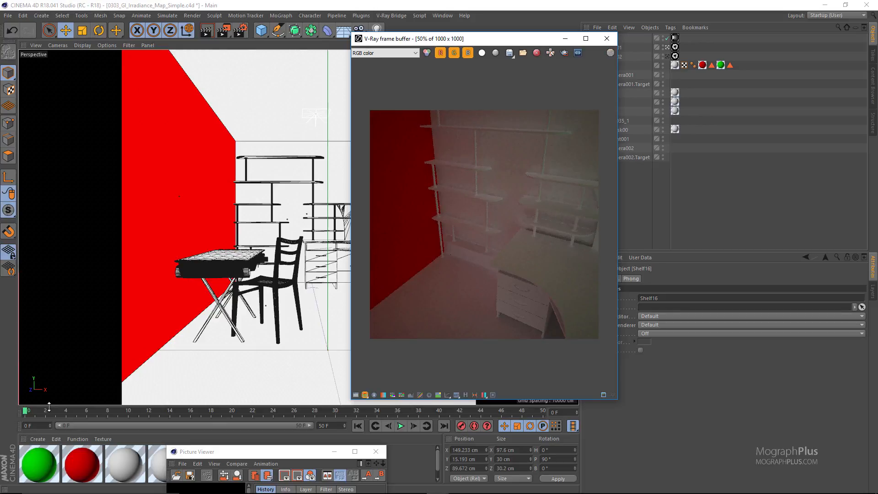
# - Check the finished render in the Picture Viewer and close the V-Ray frame buffer
pyautogui.moveTo(245, 452); pyautogui.dragTo(229, 351)
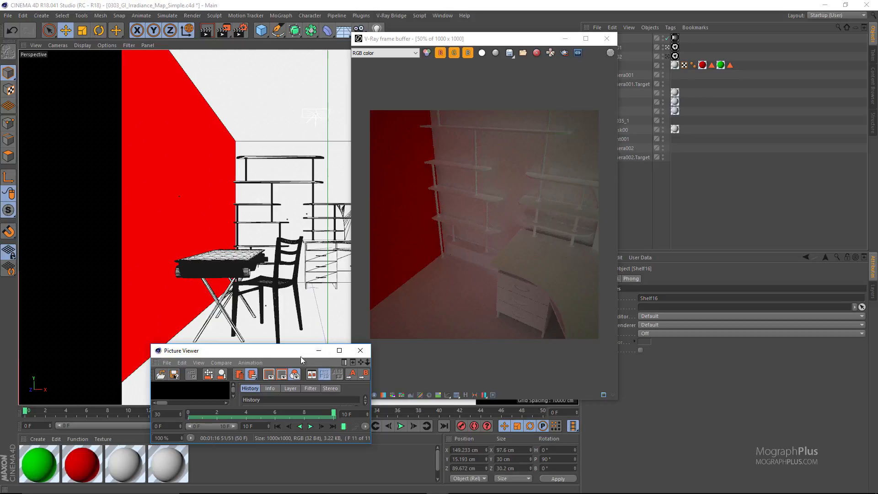
pyautogui.moveTo(301, 356); pyautogui.dragTo(303, 436)
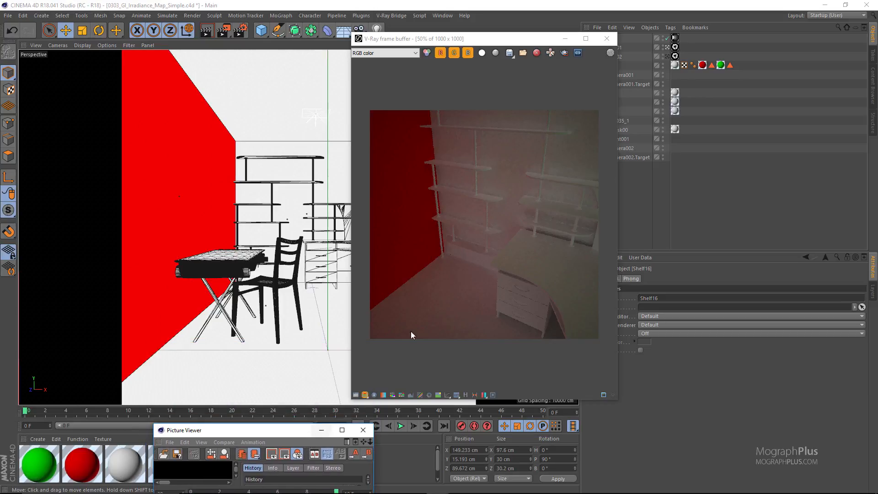
pyautogui.click(602, 41)
# - Set the irradiance map Mode to From File and load the MultiFrame map from the tex folder
pyautogui.click(237, 31)
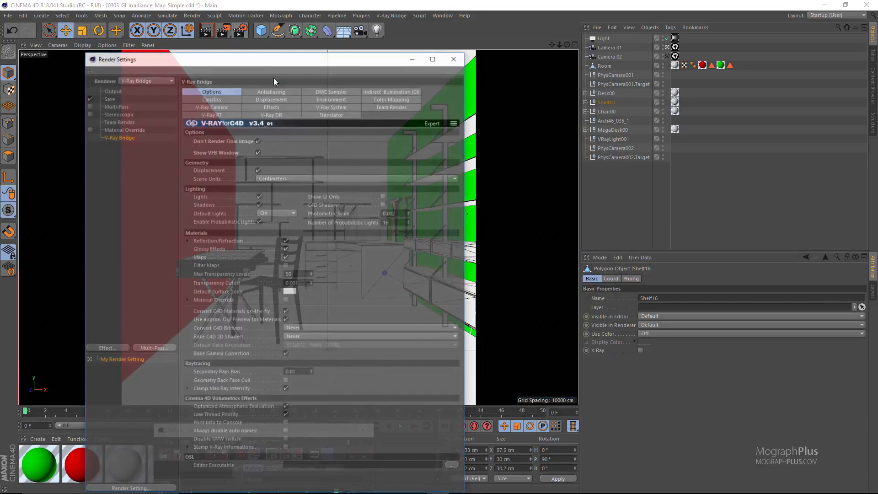
pyautogui.click(388, 91)
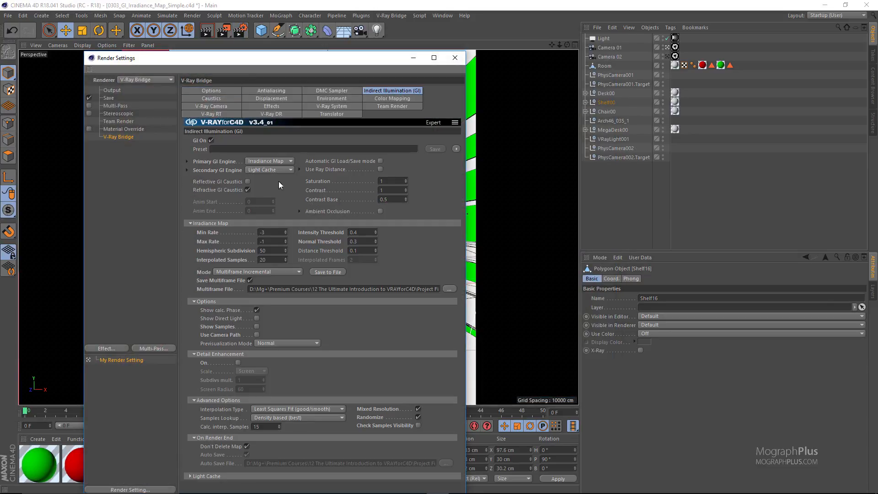
pyautogui.click(281, 290)
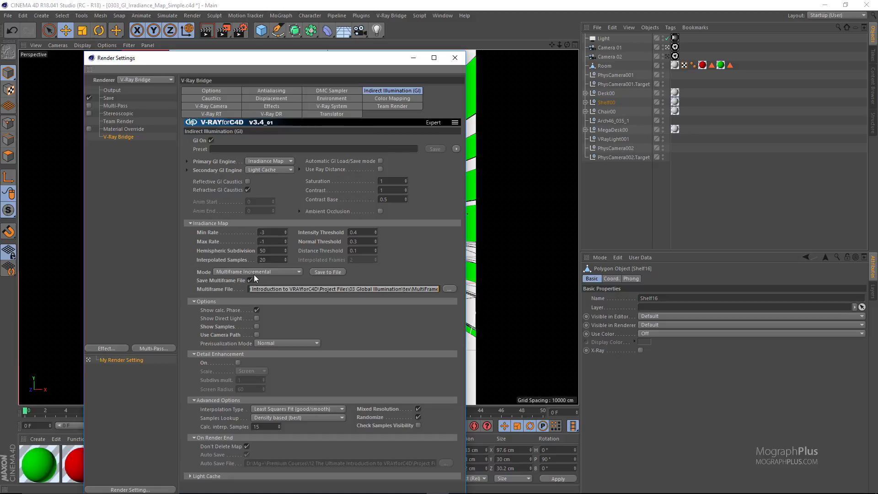
pyautogui.click(261, 272)
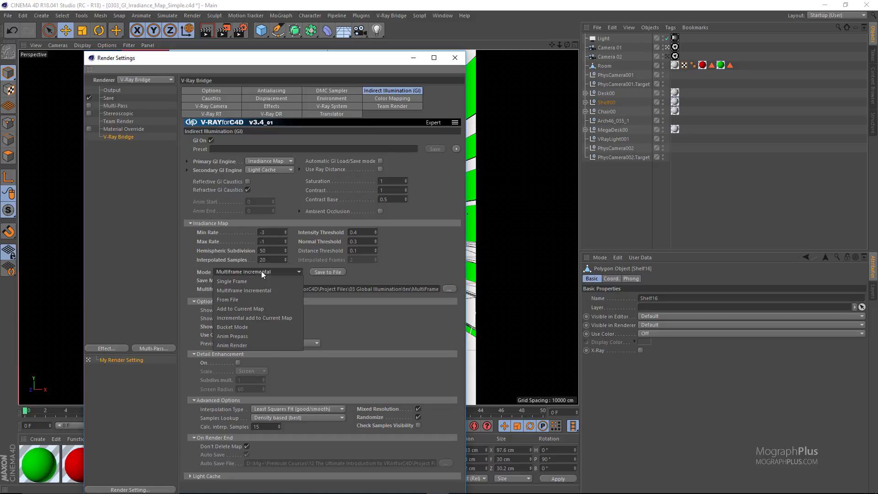
pyautogui.click(243, 298)
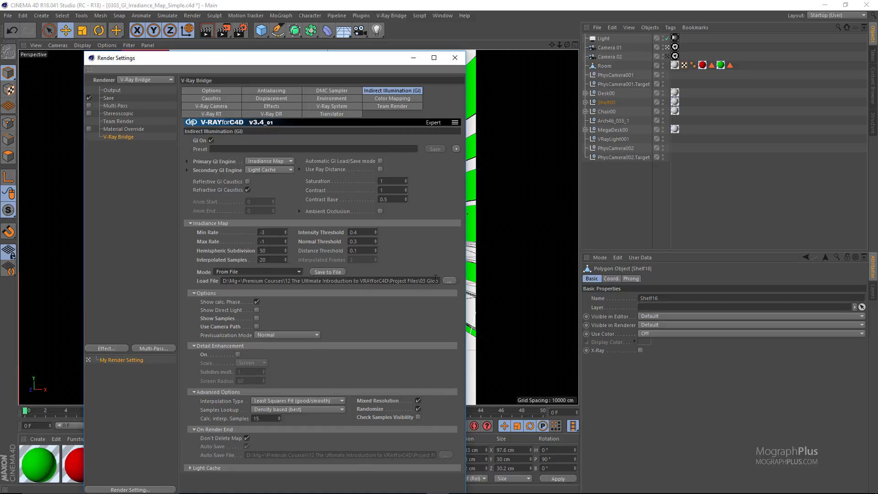
pyautogui.click(449, 280)
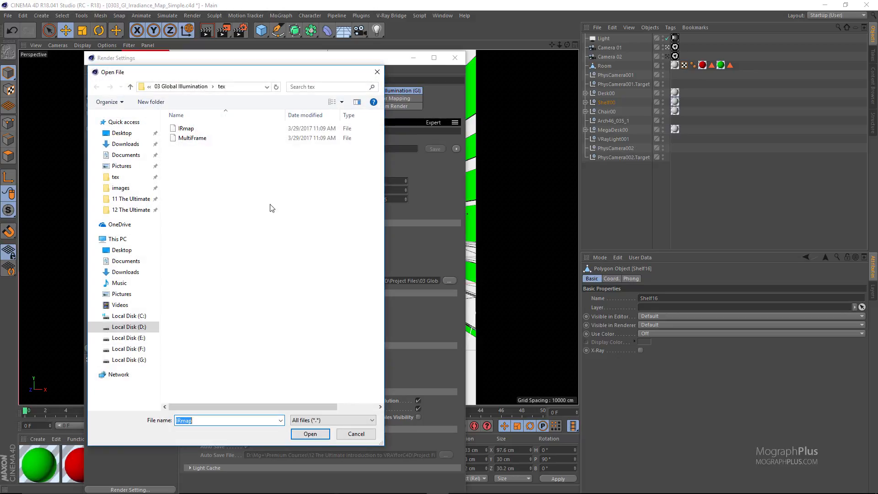
pyautogui.click(200, 144)
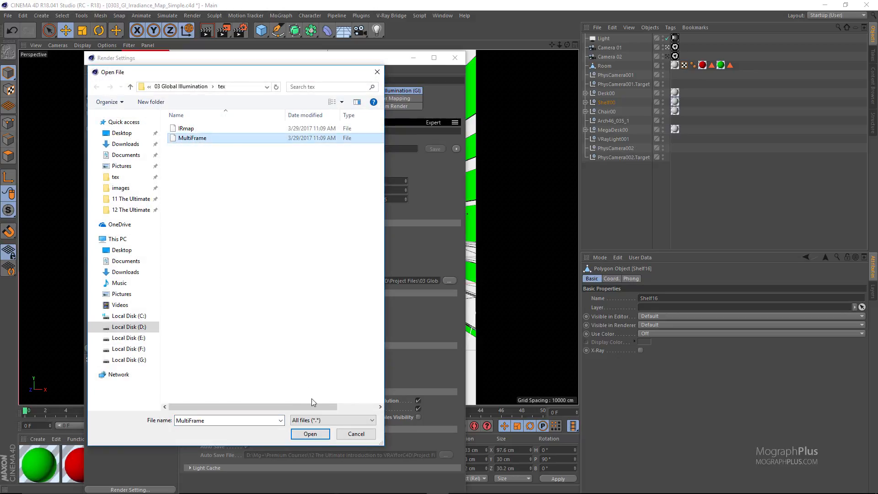
pyautogui.doubleClick(185, 139)
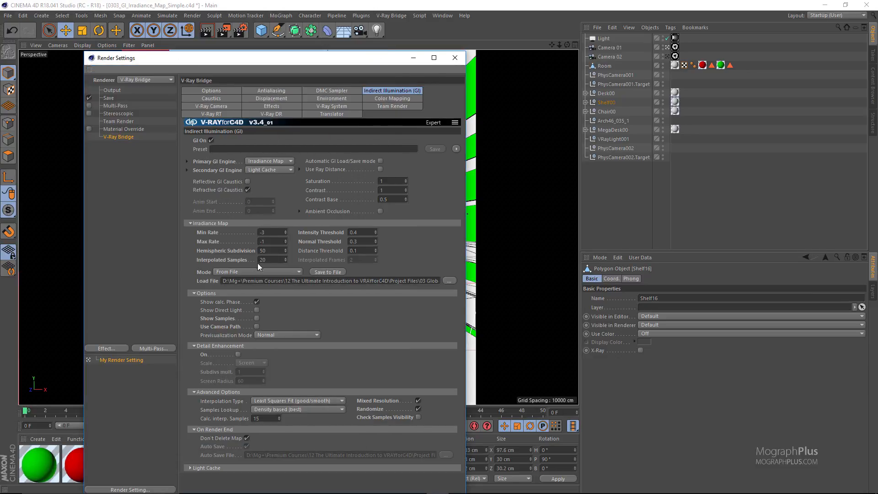
# - Disable Don't Render Final Image in the V-Ray options and bring up the Output settings
pyautogui.click(206, 91)
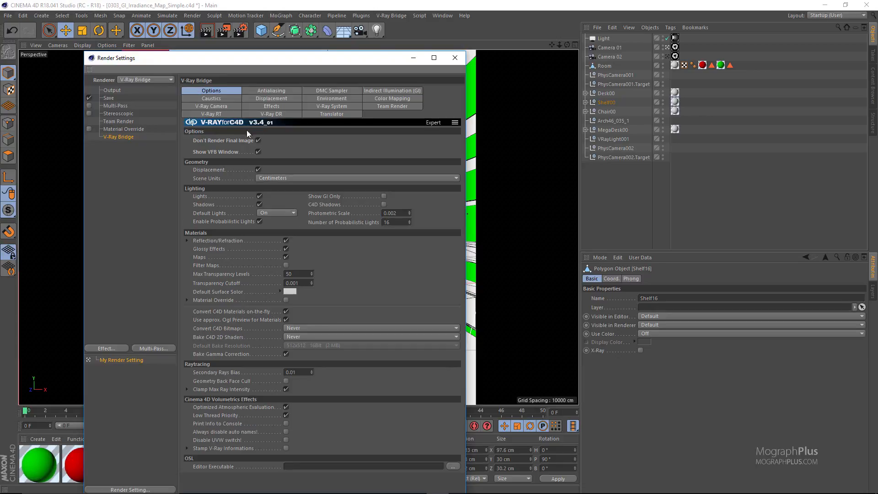
pyautogui.click(258, 141)
pyautogui.click(109, 91)
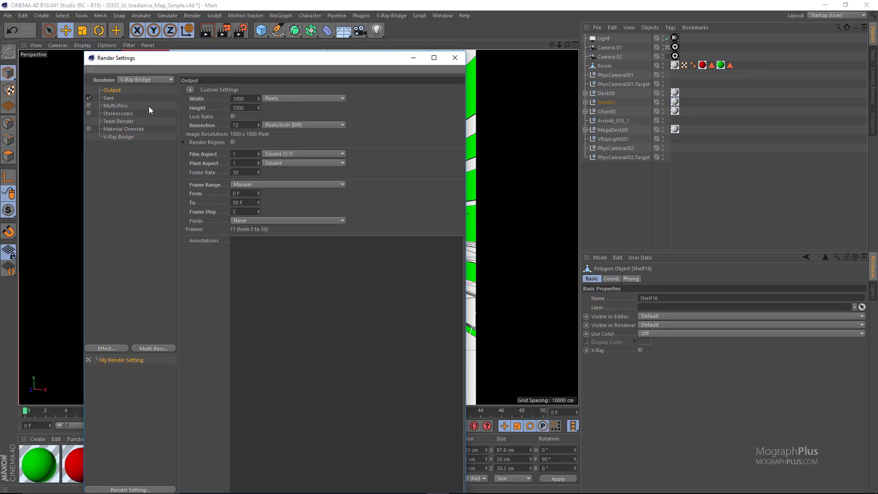
pyautogui.click(117, 139)
pyautogui.click(128, 90)
# - Move the render settings aside and scrub the camera animation to stop at frame 37
pyautogui.moveTo(36, 408); pyautogui.dragTo(233, 151)
pyautogui.moveTo(197, 52); pyautogui.dragTo(658, 127)
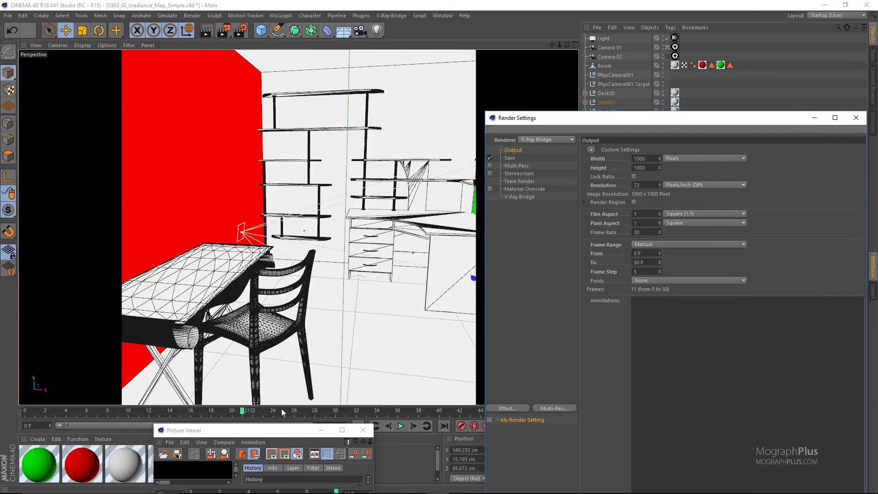
pyautogui.moveTo(359, 410); pyautogui.dragTo(216, 422)
pyautogui.moveTo(203, 421); pyautogui.dragTo(211, 424)
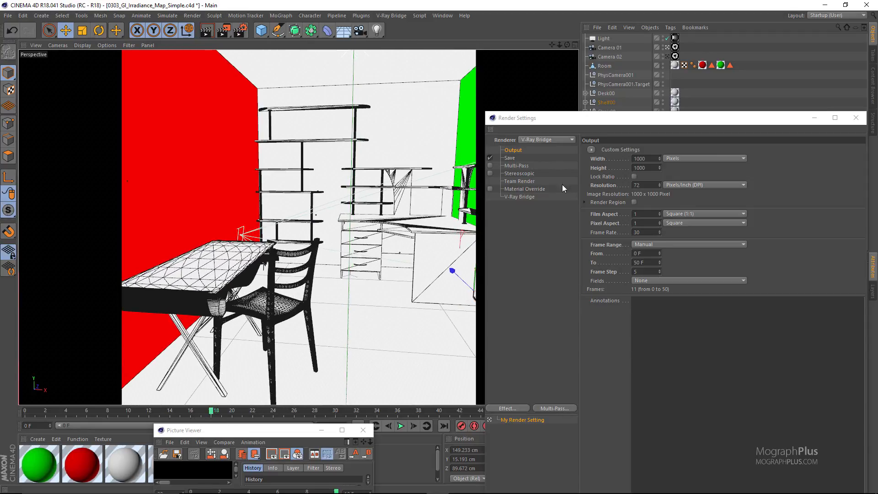
pyautogui.moveTo(392, 413); pyautogui.dragTo(409, 413)
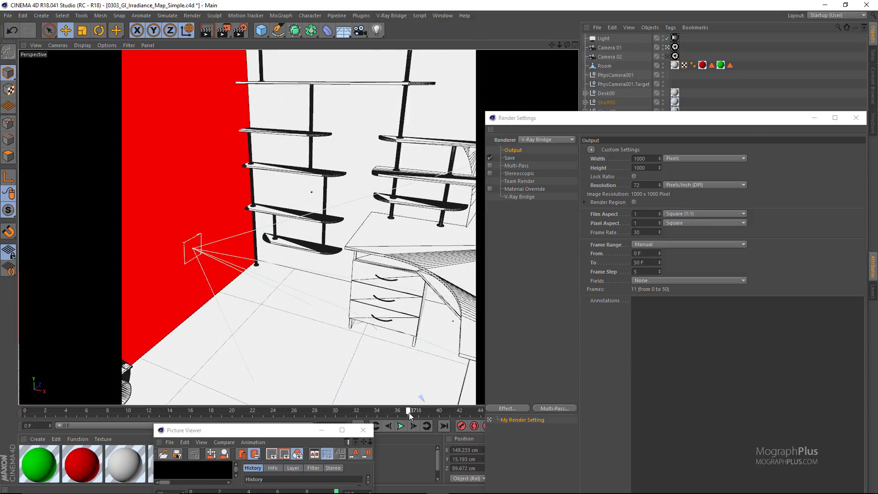
# - Set the output Frame Range to Current Frame at frame 37 and the Frame Step to 1
pyautogui.moveTo(548, 119); pyautogui.dragTo(254, 112)
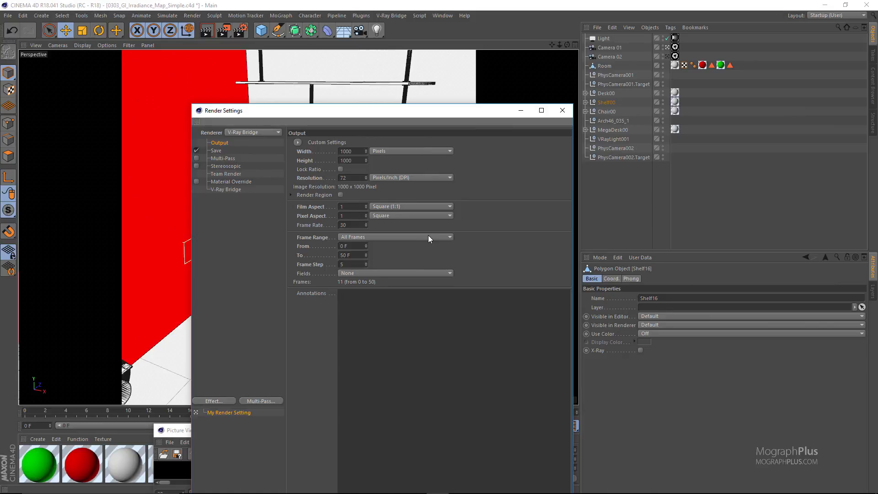
pyautogui.click(388, 236)
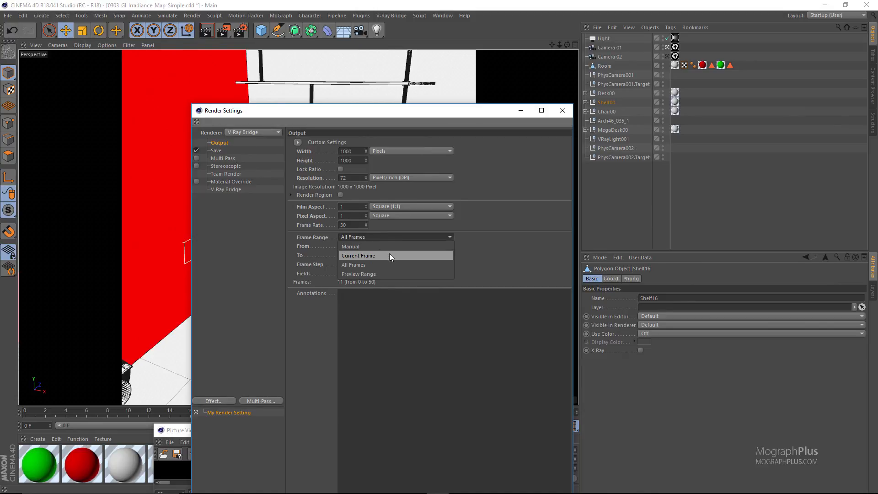
pyautogui.click(389, 254)
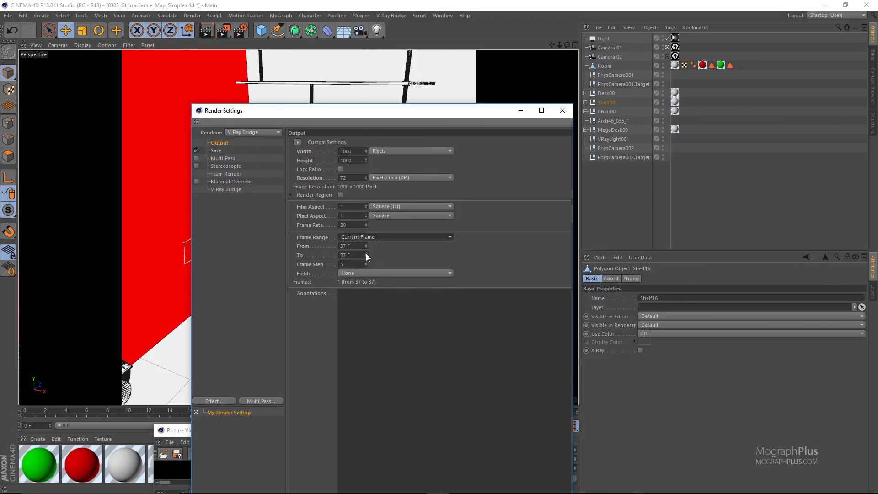
pyautogui.moveTo(362, 112); pyautogui.dragTo(657, 146)
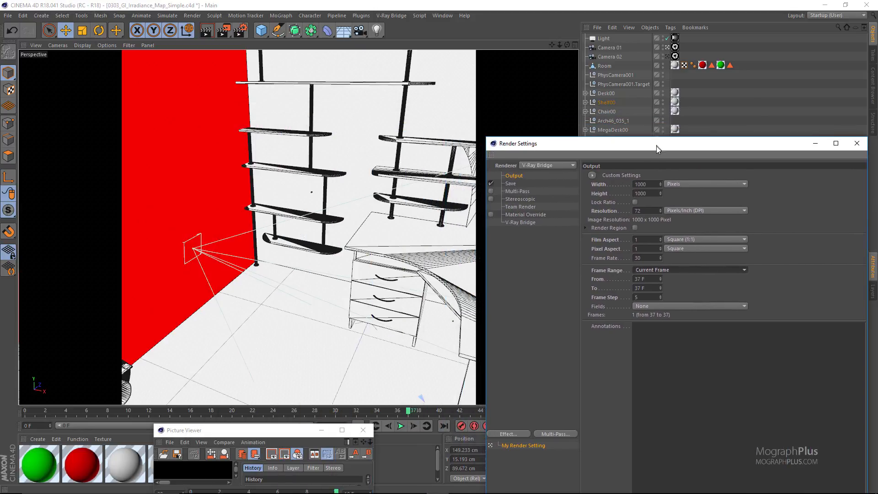
pyautogui.click(371, 412)
pyautogui.moveTo(371, 412); pyautogui.dragTo(405, 421)
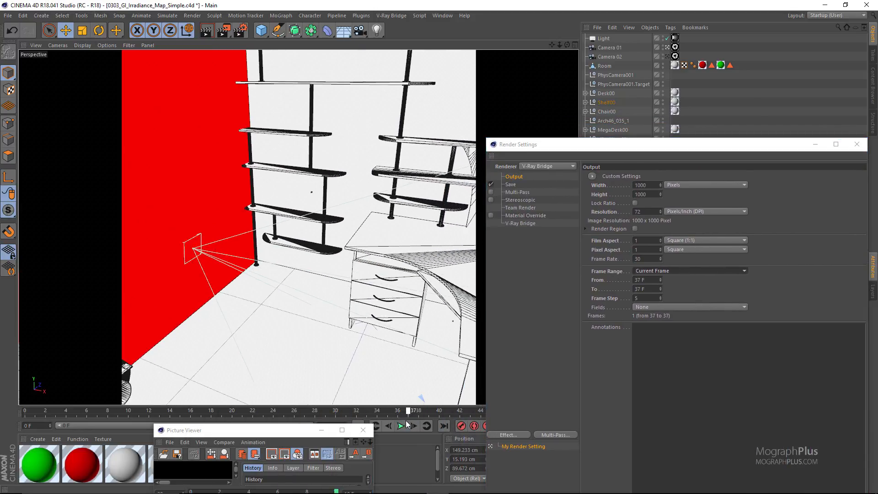
pyautogui.moveTo(559, 153); pyautogui.dragTo(279, 112)
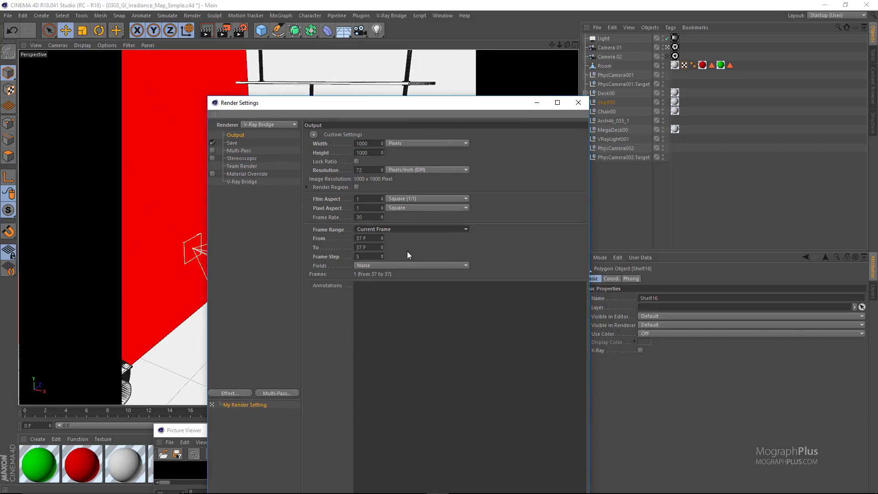
pyautogui.click(373, 257)
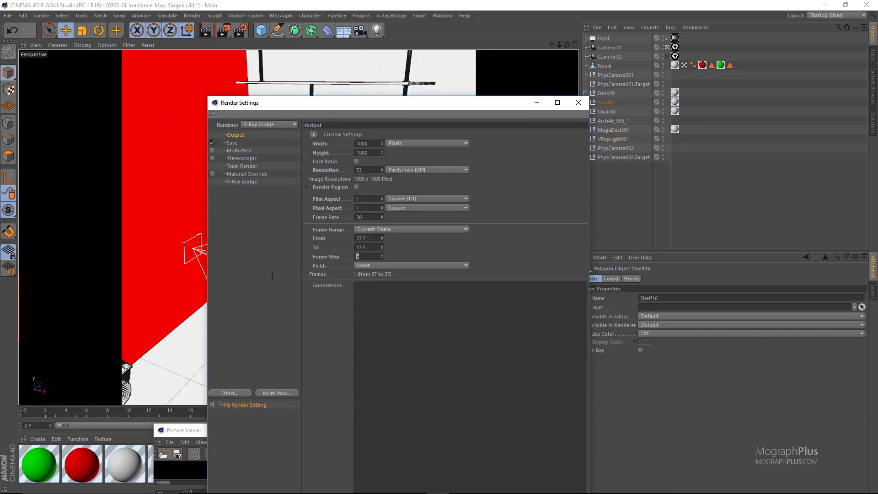
pyautogui.write('1')
# - Set the Secondary GI Engine to None in V-Ray's indirect illumination settings
pyautogui.click(243, 182)
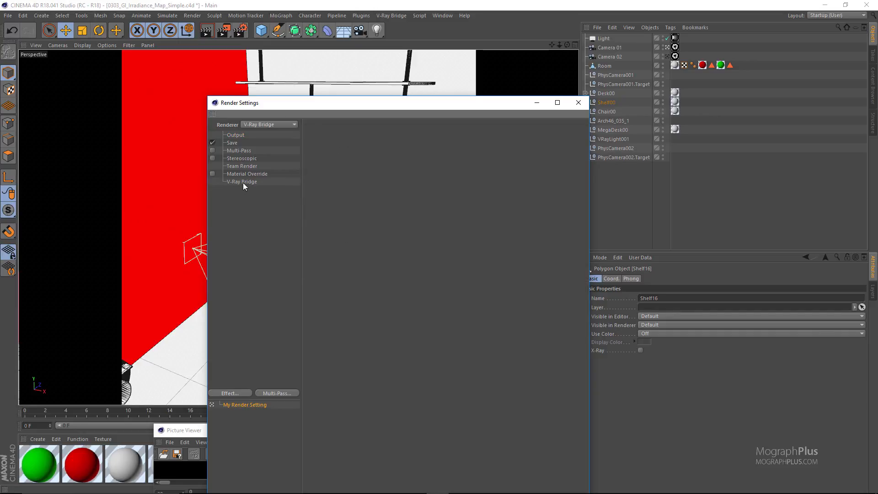
pyautogui.click(505, 137)
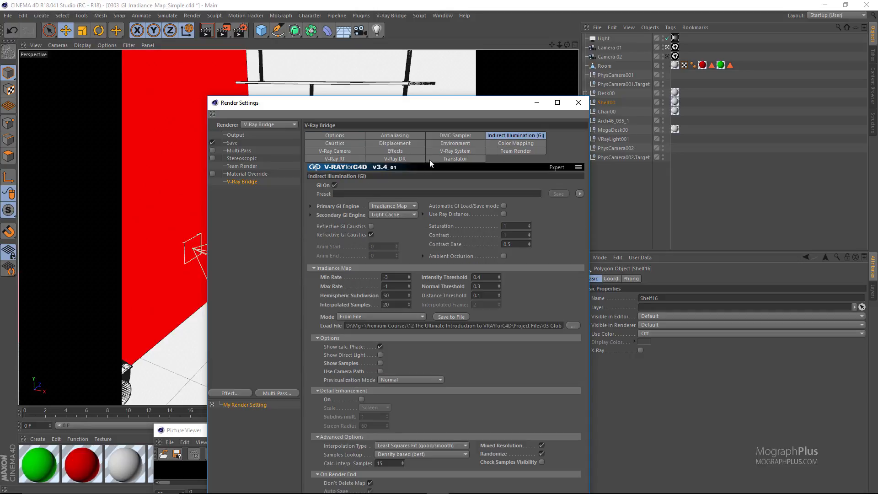
pyautogui.click(383, 213)
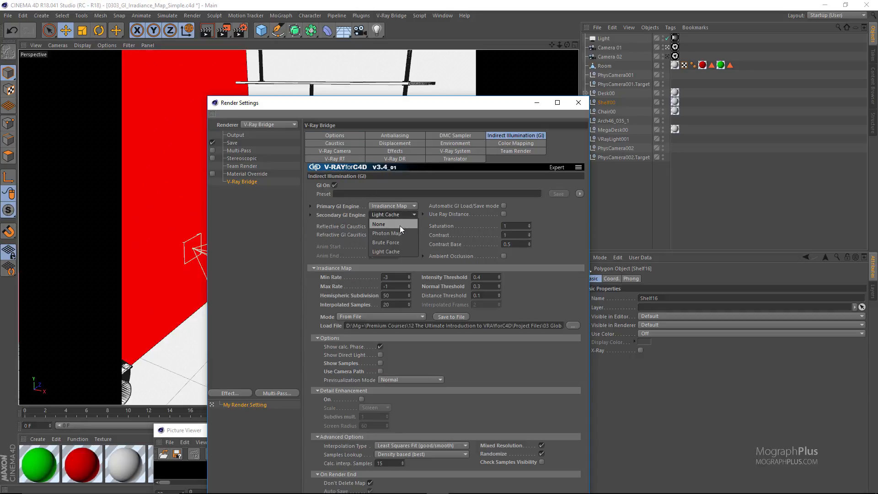
pyautogui.click(400, 226)
# - Check the path of the loaded MultiFrame map, render the current frame, and close the V-Ray frame buffer
pyautogui.moveTo(521, 326); pyautogui.dragTo(563, 326)
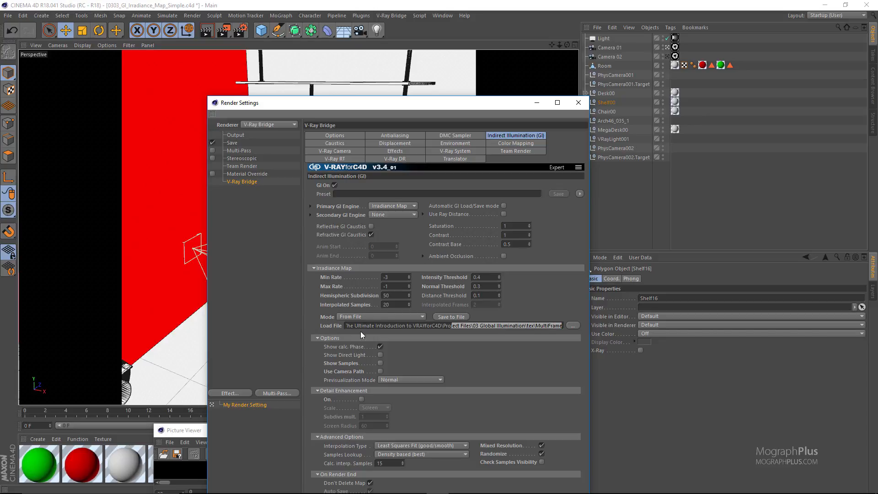
pyautogui.click(224, 33)
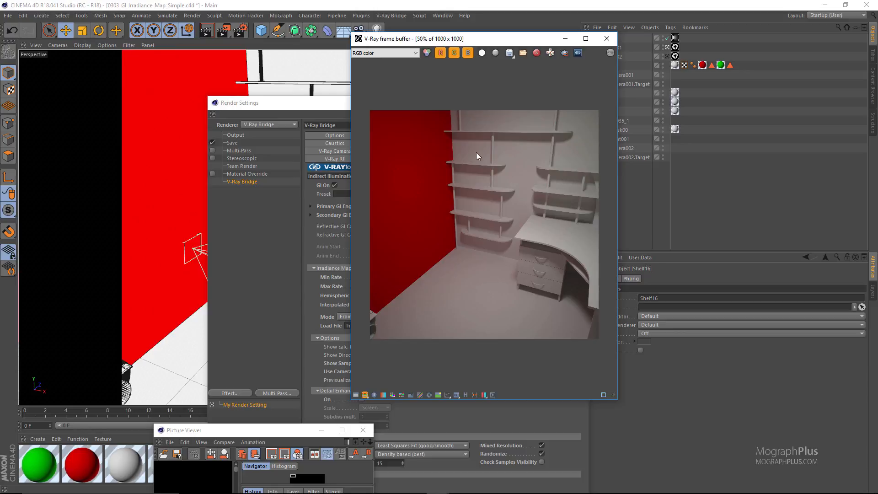
pyautogui.click(607, 38)
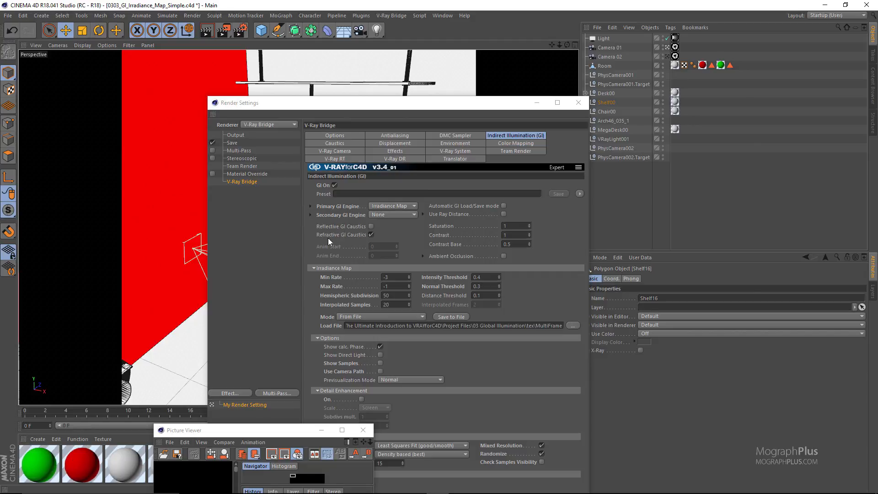
# - Set the irradiance map Mode to Add to Current Map and close the render settings
pyautogui.click(383, 316)
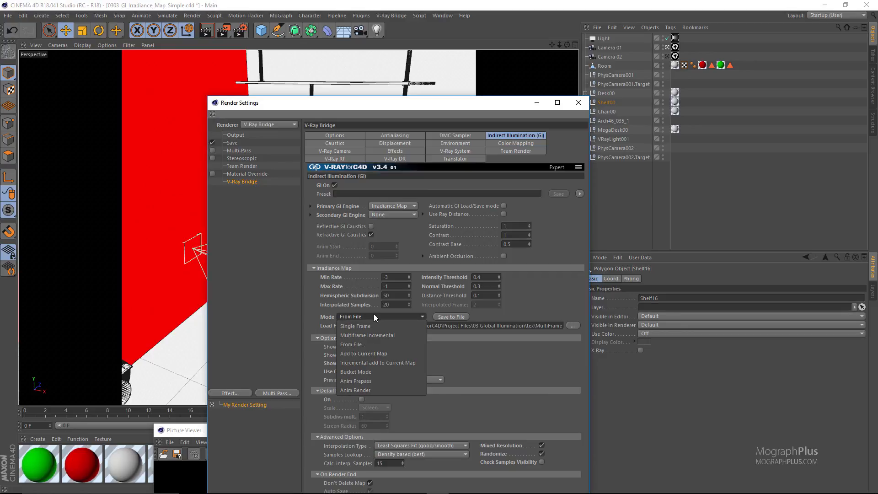
pyautogui.click(394, 354)
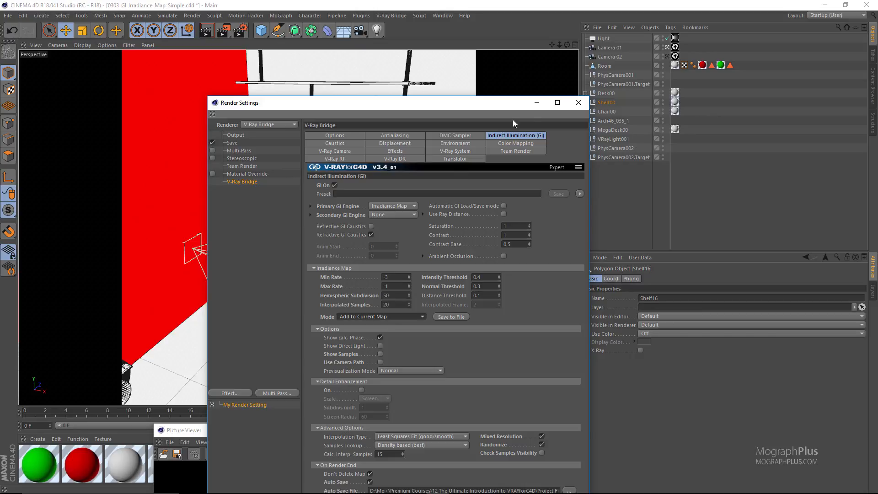
pyautogui.click(575, 102)
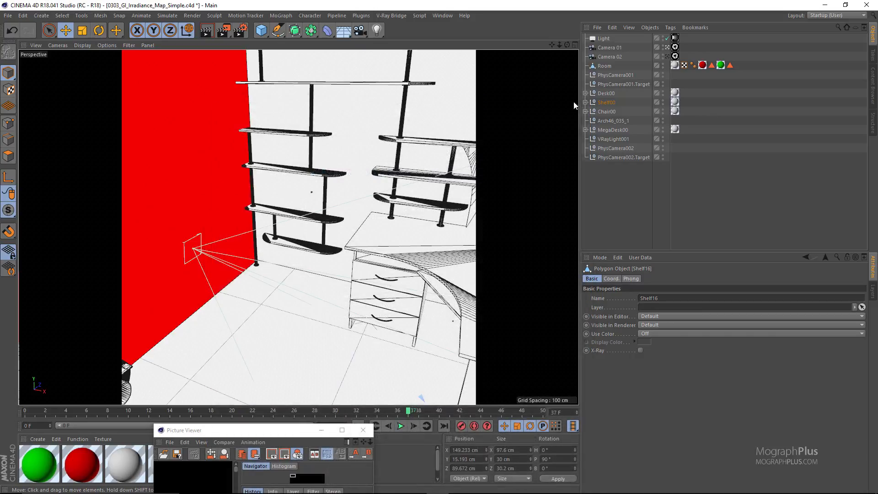
# - Look through Camera 02, return the timeline to frame 0, and select that camera
pyautogui.click(667, 56)
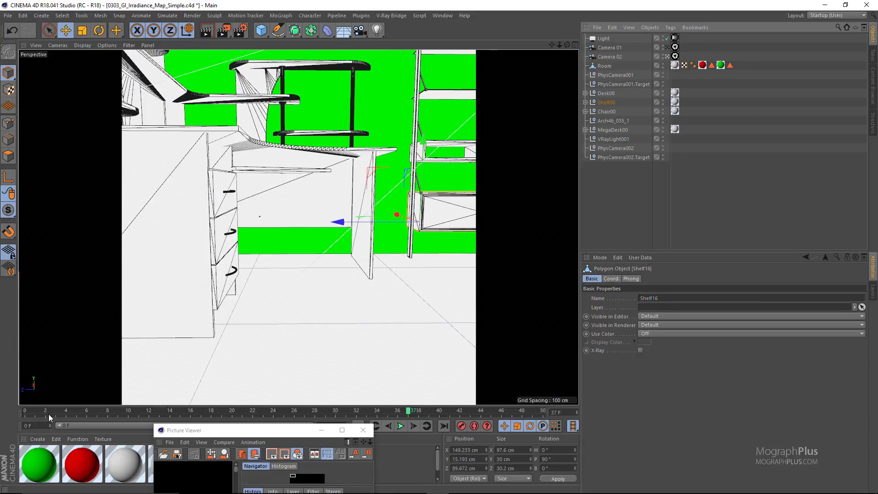
pyautogui.moveTo(48, 414); pyautogui.dragTo(17, 410)
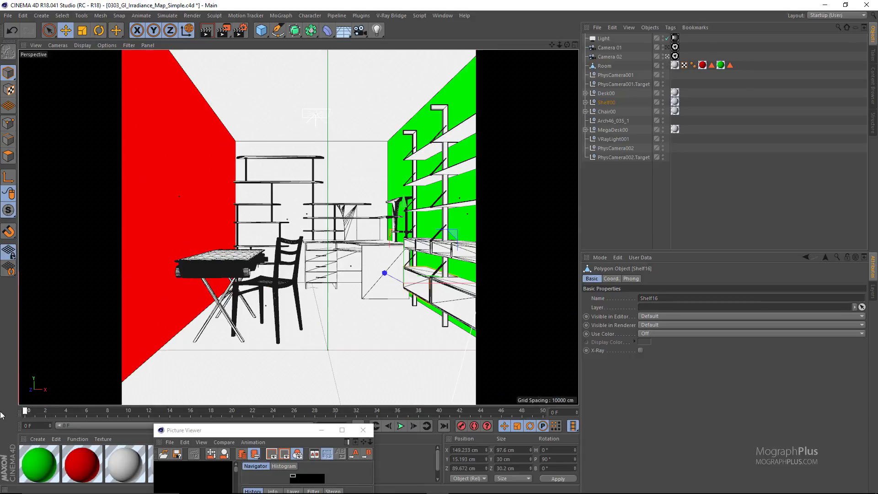
pyautogui.click(600, 59)
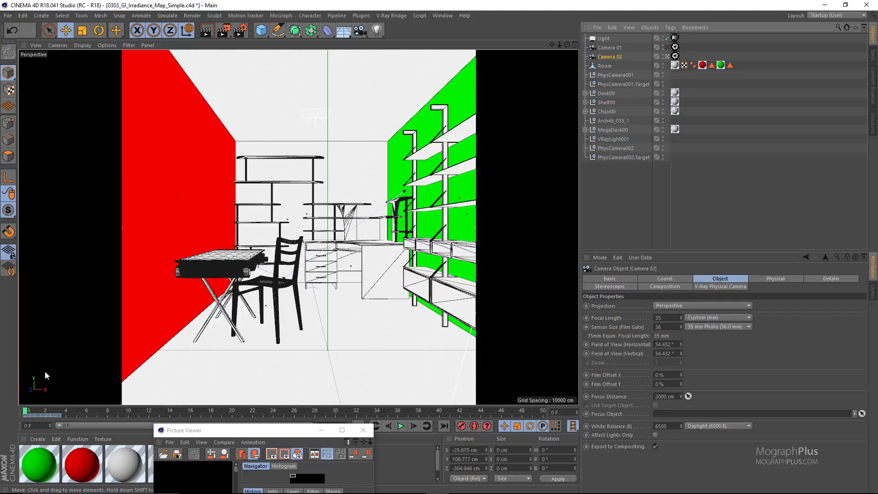
# - Scrub through the first frames to examine Camera 02's different viewpoints, finishing at frame 0
pyautogui.moveTo(20, 406)
pyautogui.mouseDown()
pyautogui.moveTo(53, 416)
pyautogui.moveTo(15, 413)
pyautogui.mouseUp()
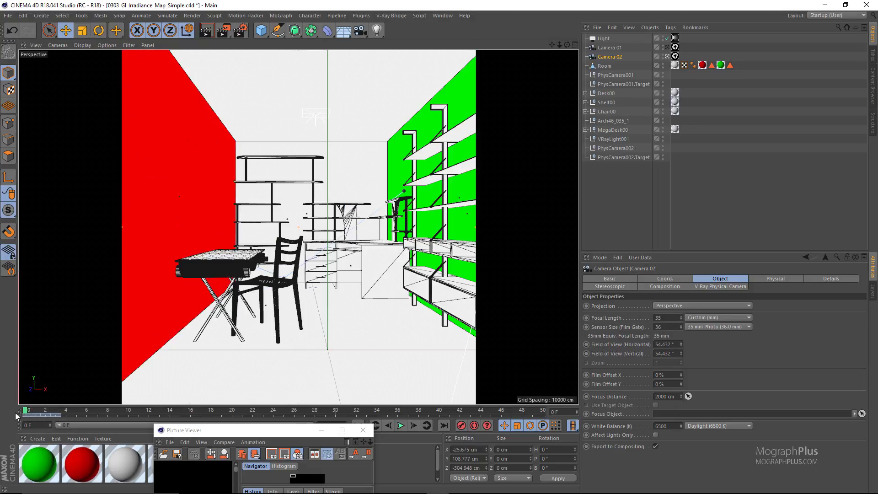
pyautogui.moveTo(36, 408)
pyautogui.mouseDown()
pyautogui.moveTo(28, 411)
pyautogui.moveTo(54, 415)
pyautogui.moveTo(23, 418)
pyautogui.mouseUp()
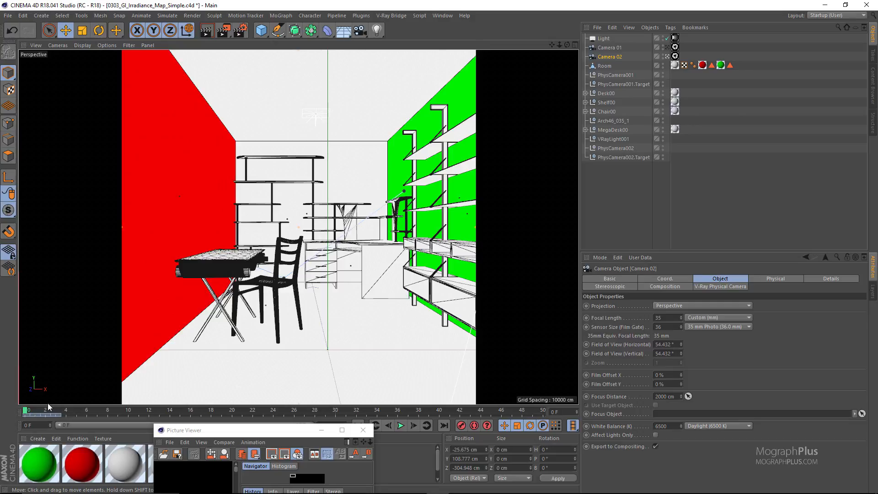
pyautogui.moveTo(46, 410); pyautogui.dragTo(18, 411)
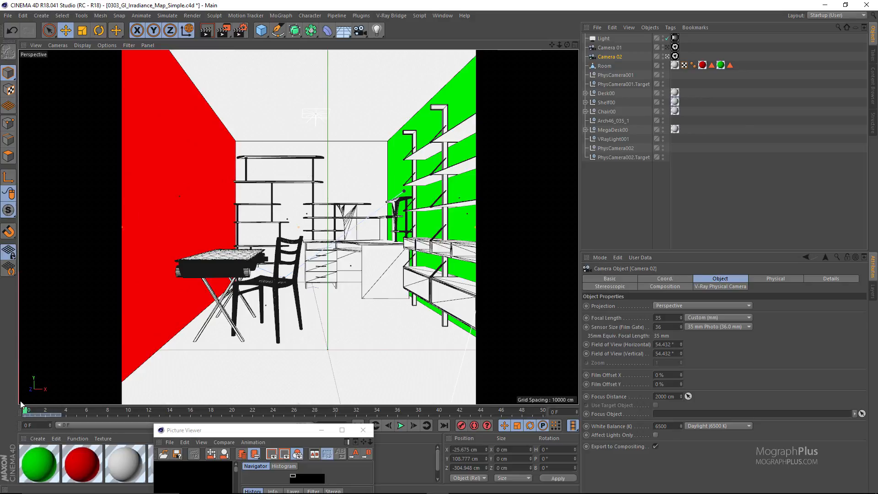
pyautogui.click(35, 414)
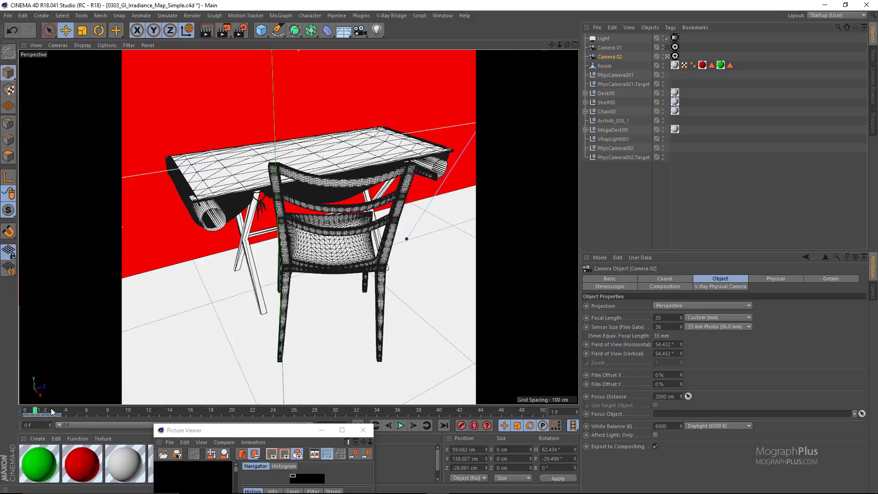
pyautogui.click(28, 414)
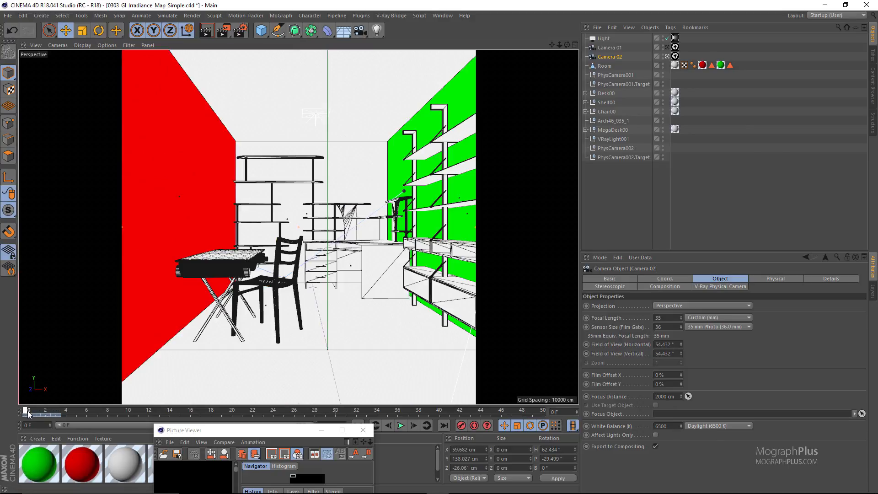
pyautogui.moveTo(29, 415)
pyautogui.mouseDown()
pyautogui.moveTo(37, 415)
pyautogui.moveTo(25, 415)
pyautogui.mouseUp()
pyautogui.moveTo(29, 414); pyautogui.dragTo(34, 415)
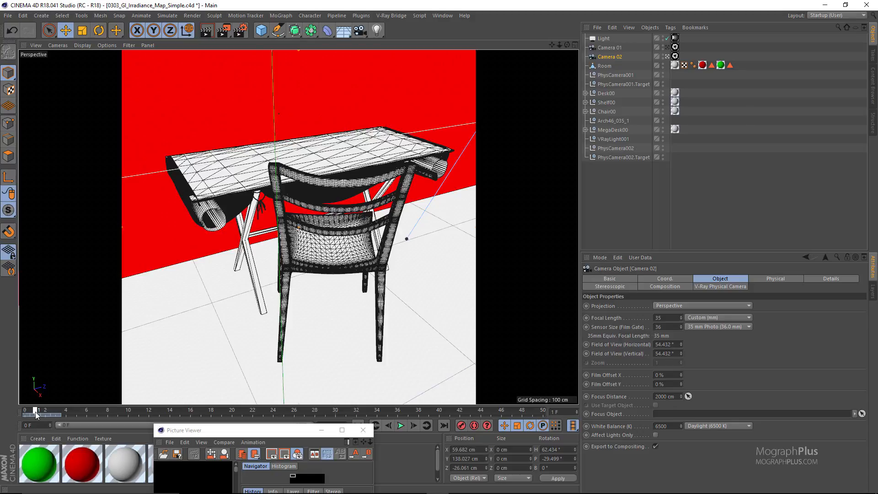
pyautogui.moveTo(39, 415); pyautogui.dragTo(45, 415)
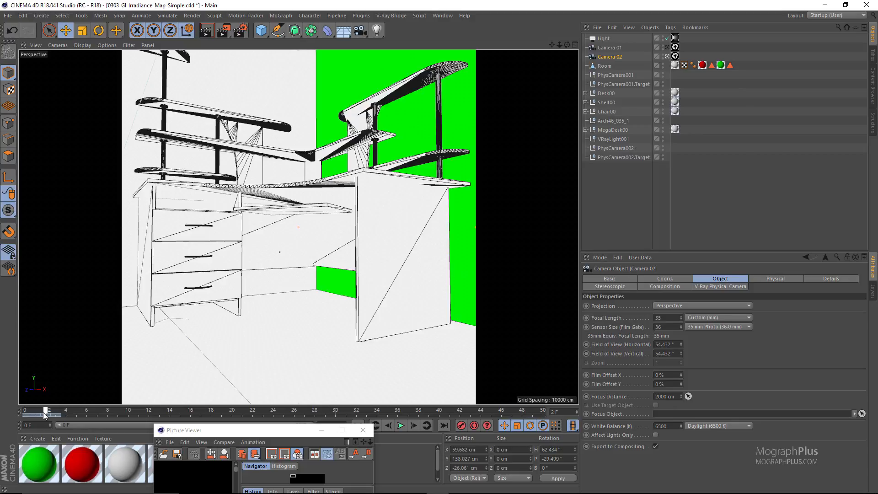
pyautogui.moveTo(43, 413); pyautogui.dragTo(25, 415)
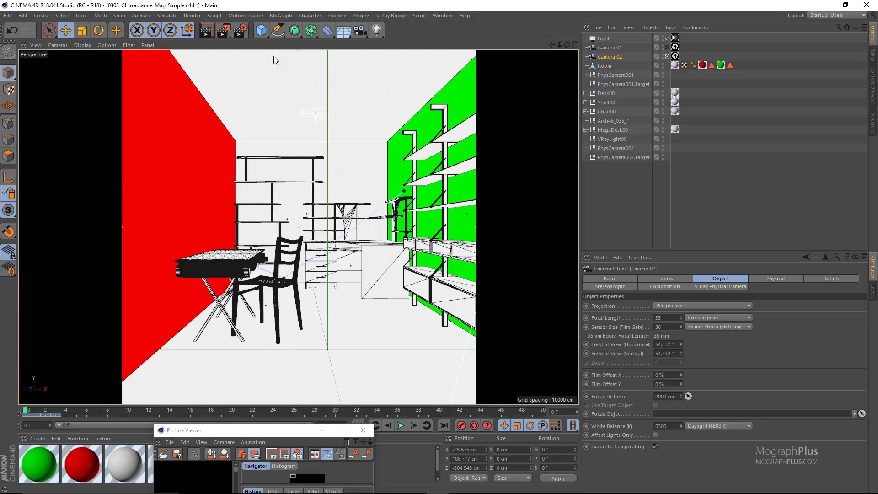
# - Reopen the render settings and set the irradiance map's auto save file to ADDtoCUR in the tex folder
pyautogui.click(240, 30)
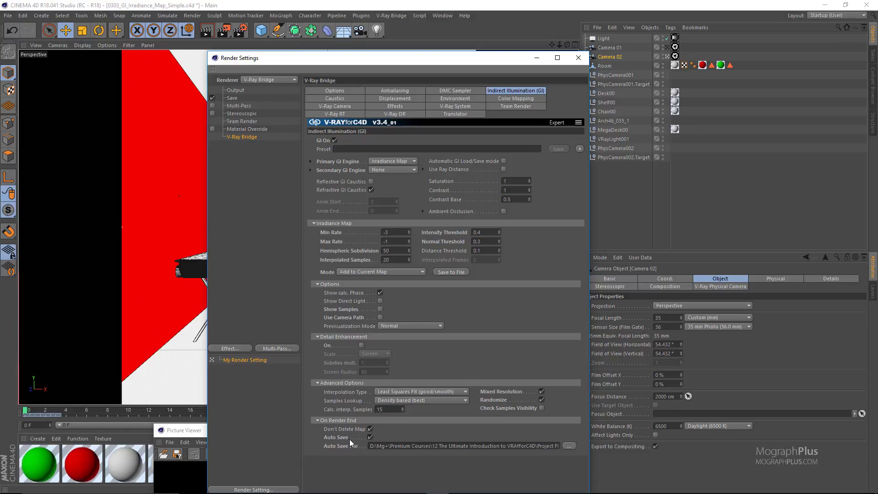
pyautogui.click(569, 446)
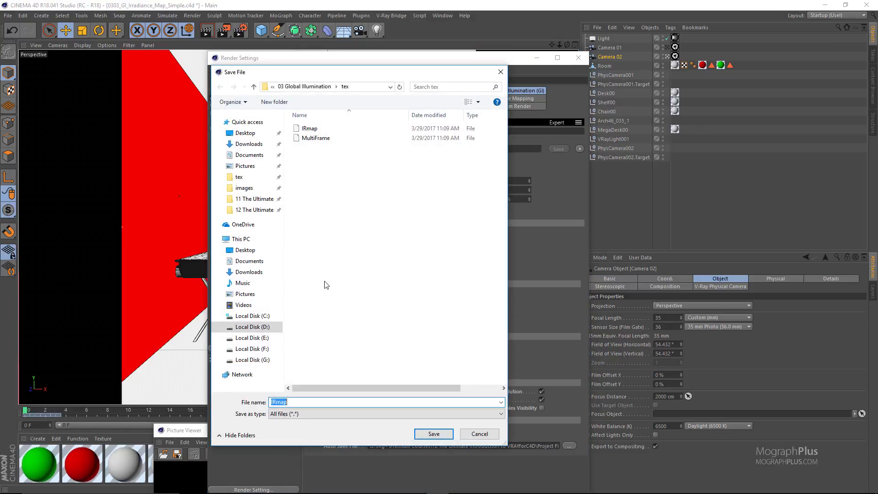
pyautogui.write('ADDtoCUR')
pyautogui.press('Return')
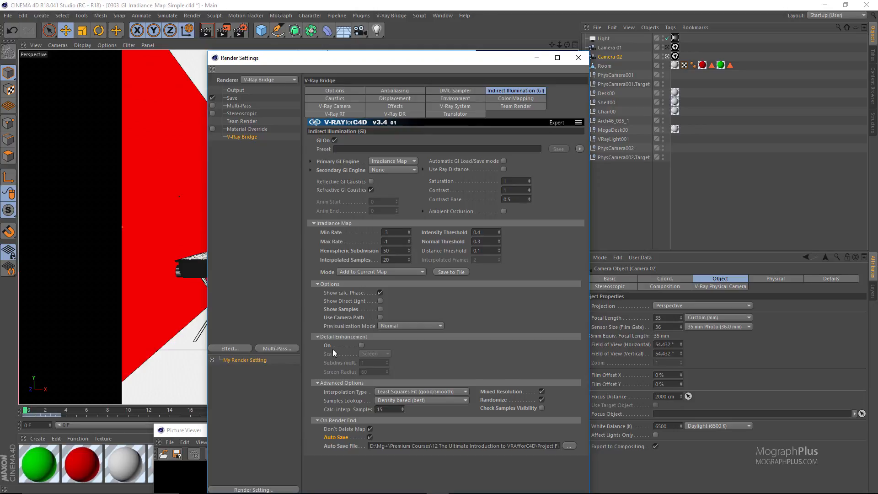
# - Enable Don't Render Final Image in the V-Ray options and set the output range's To frame to 3
pyautogui.click(342, 90)
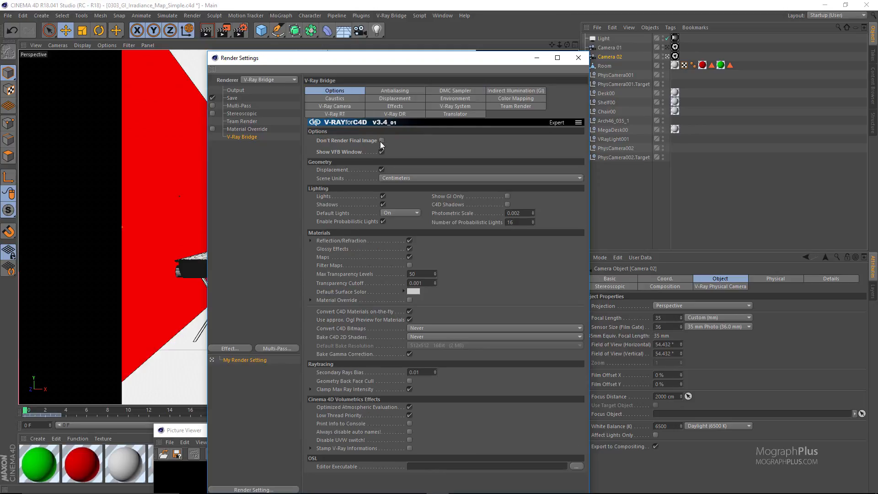
pyautogui.click(237, 91)
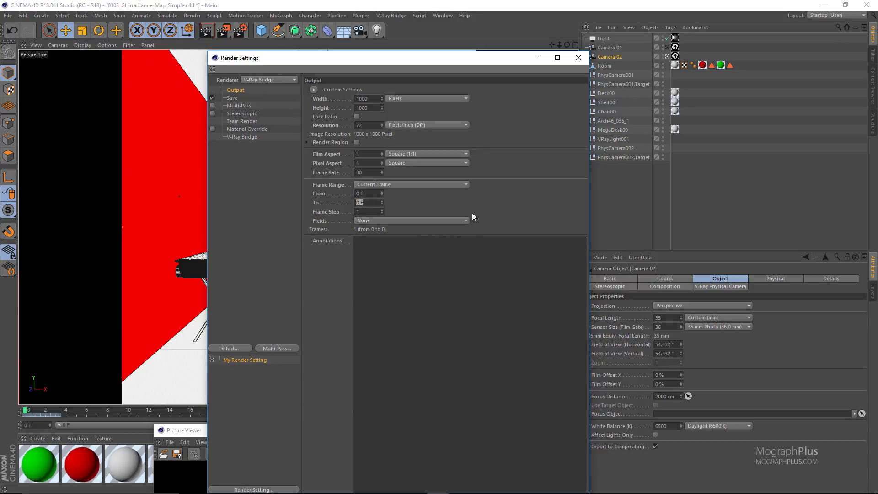
pyautogui.write('3')
pyautogui.press('Return')
# - Set the Secondary GI Engine to Light Cache in the indirect illumination settings
pyautogui.click(247, 137)
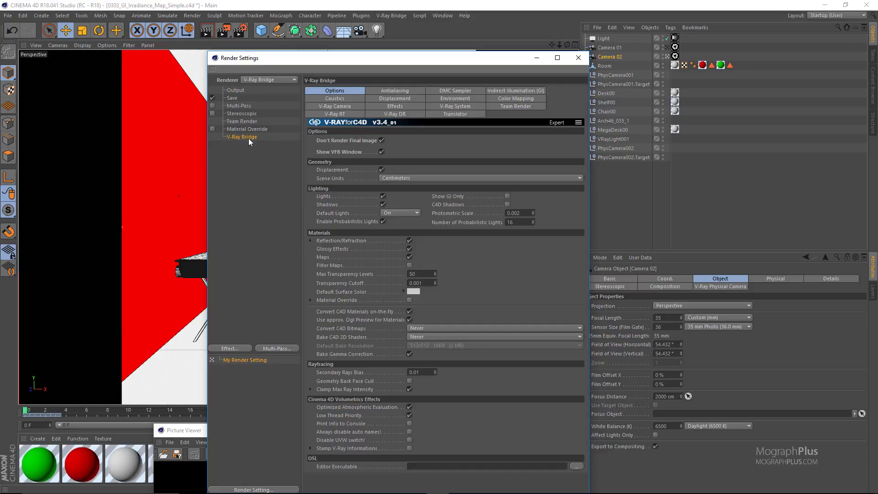
pyautogui.click(501, 92)
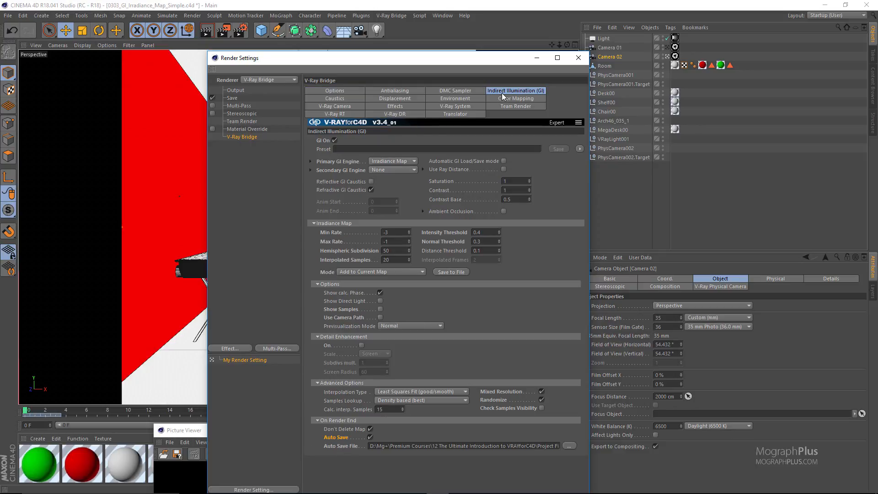
pyautogui.click(393, 170)
pyautogui.click(395, 207)
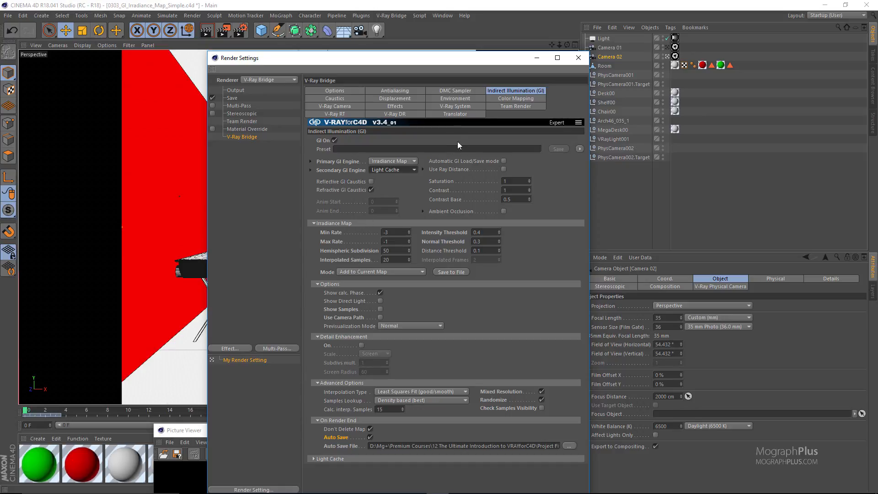
# - Render the frame range to the Picture Viewer to precalculate the Add to Current Map irradiance map, and close the V-Ray frame buffer
pyautogui.click(342, 91)
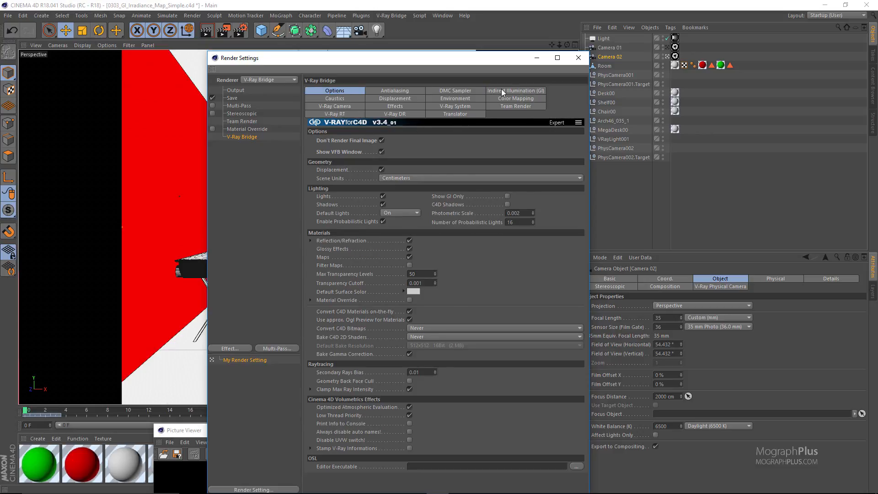
pyautogui.click(502, 91)
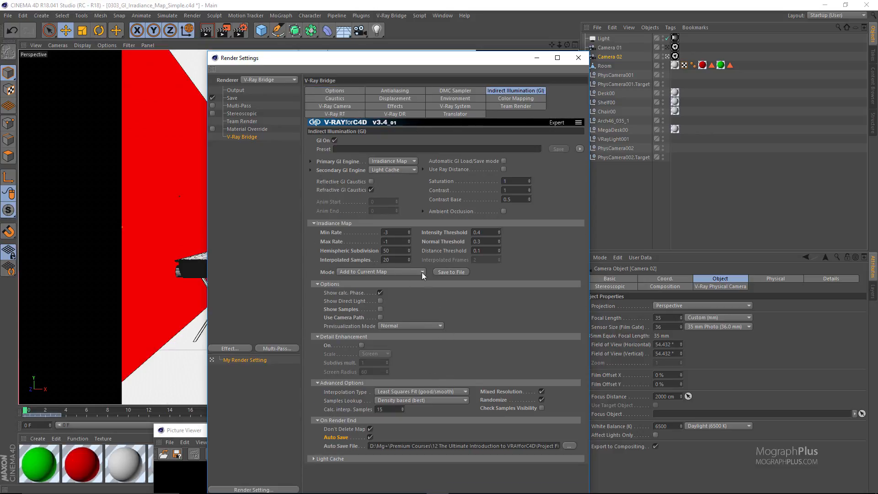
pyautogui.click(223, 32)
pyautogui.click(221, 34)
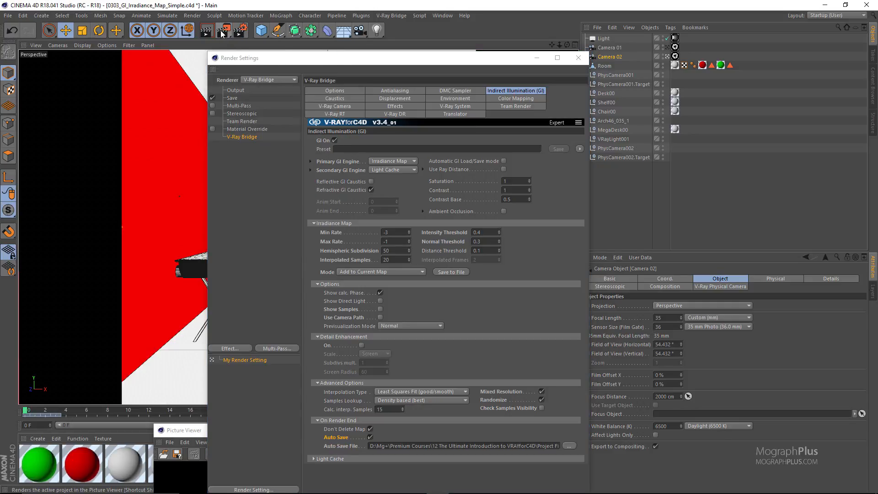
pyautogui.click(458, 285)
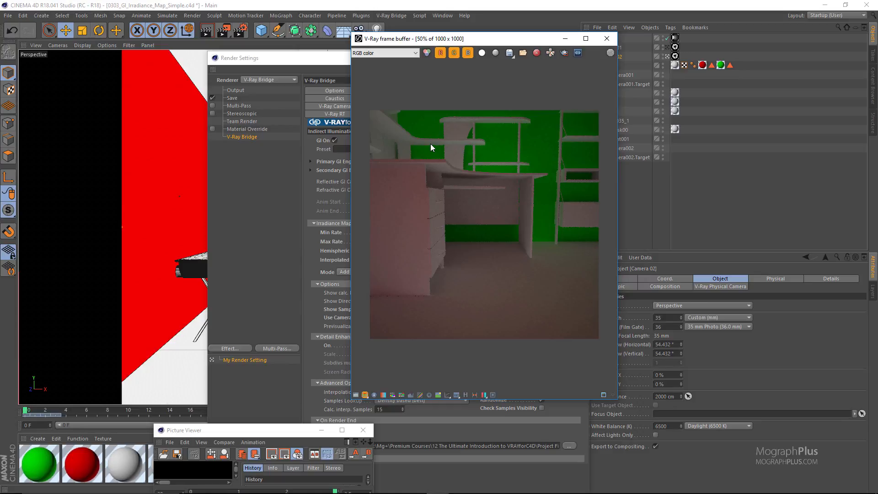
pyautogui.click(602, 40)
# - Set the irradiance map mode to From File and load ADDtoCUR from the tex folder
pyautogui.click(322, 273)
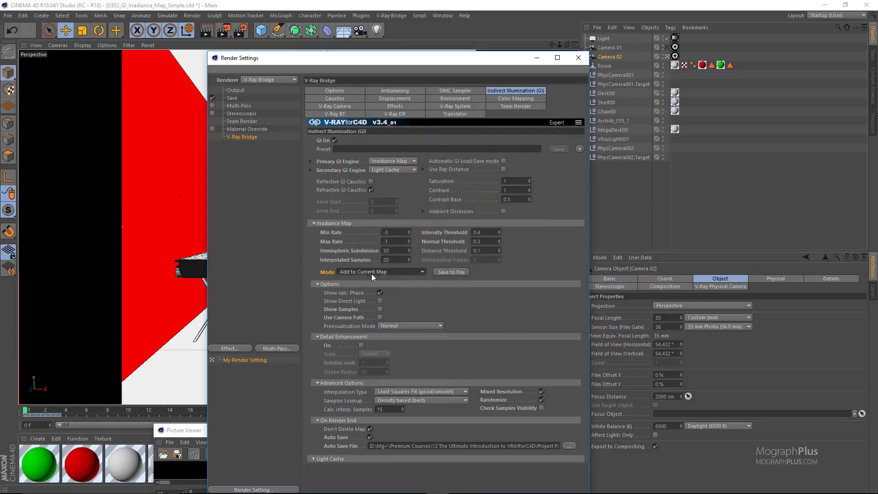
pyautogui.click(371, 272)
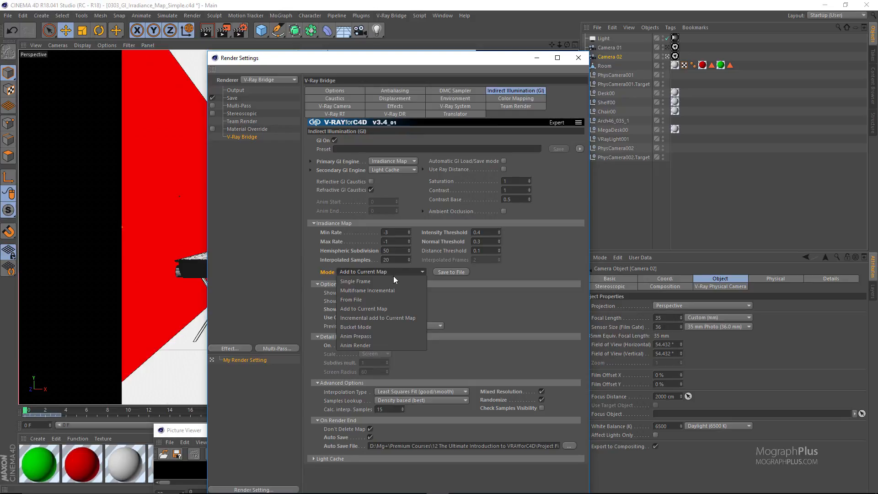
pyautogui.click(378, 299)
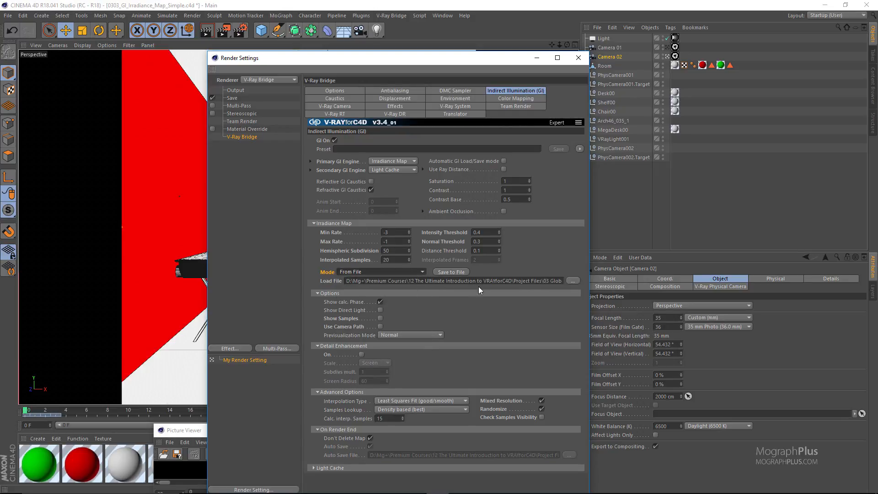
pyautogui.click(572, 281)
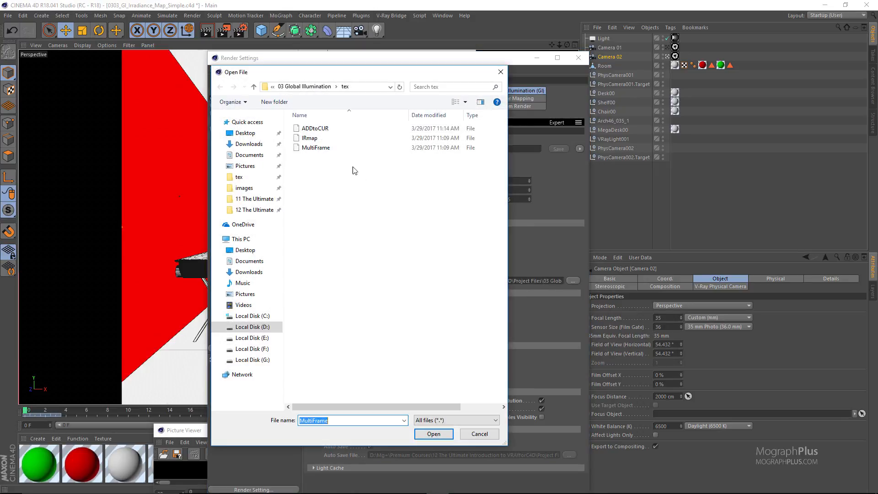
pyautogui.click(332, 132)
pyautogui.moveTo(419, 406)
pyautogui.mouseDown()
pyautogui.moveTo(474, 407)
pyautogui.moveTo(424, 411)
pyautogui.mouseUp()
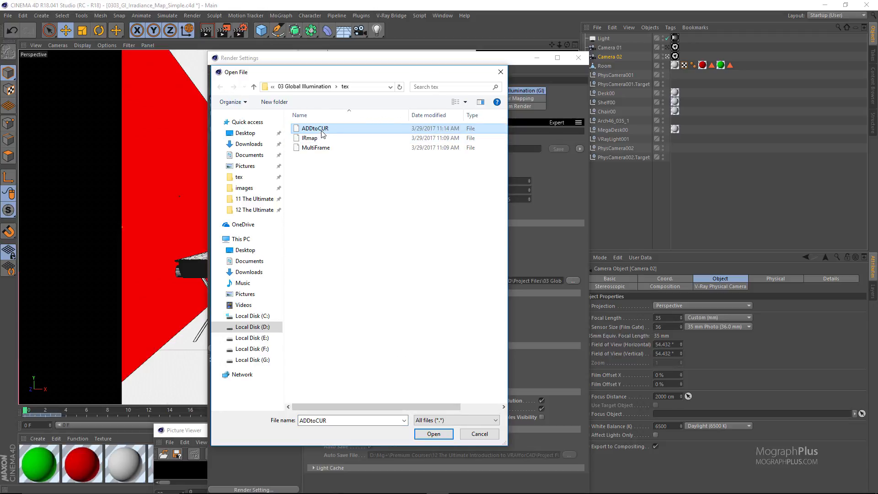
pyautogui.doubleClick(323, 132)
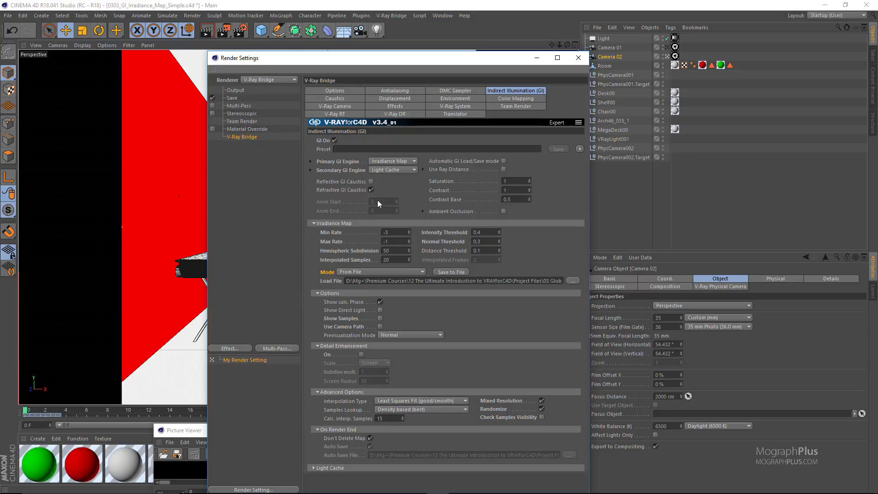
# - Disable Don't Render Final Image, set the Secondary GI Engine to None, and close the render settings
pyautogui.click(341, 92)
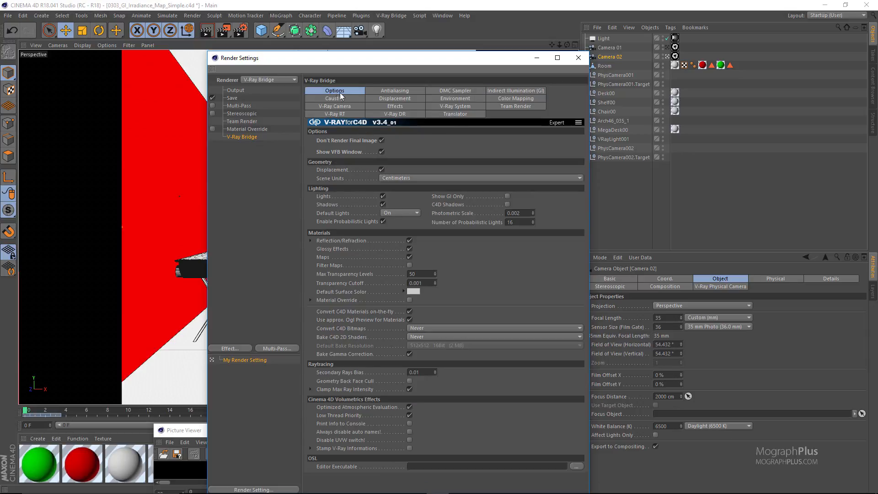
pyautogui.click(382, 141)
pyautogui.click(517, 90)
pyautogui.click(579, 58)
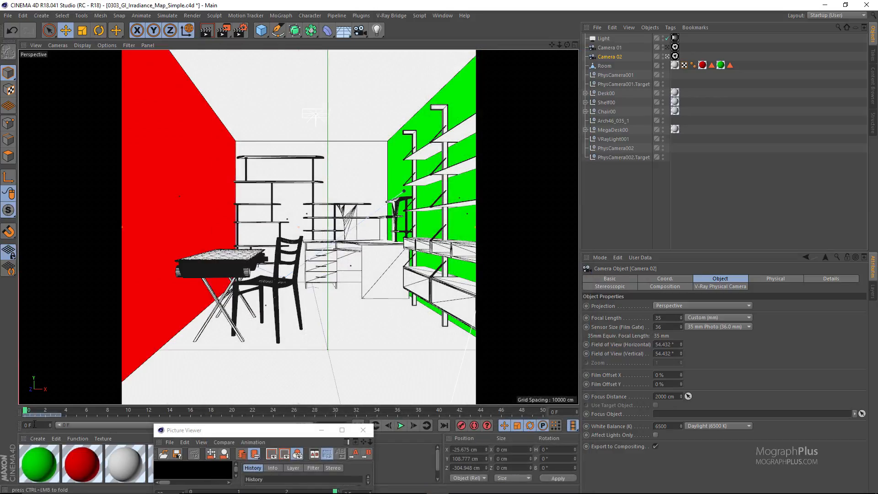
# - Move the timeline to frame 2 and set the output frame range to Current Frame
pyautogui.moveTo(31, 412)
pyautogui.mouseDown()
pyautogui.moveTo(53, 413)
pyautogui.moveTo(32, 419)
pyautogui.mouseUp()
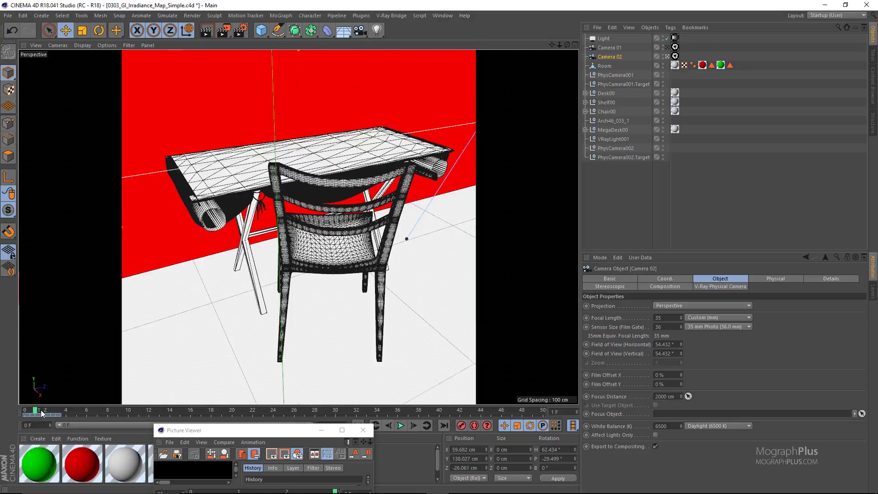
pyautogui.moveTo(41, 413)
pyautogui.mouseDown()
pyautogui.moveTo(56, 414)
pyautogui.moveTo(45, 414)
pyautogui.mouseUp()
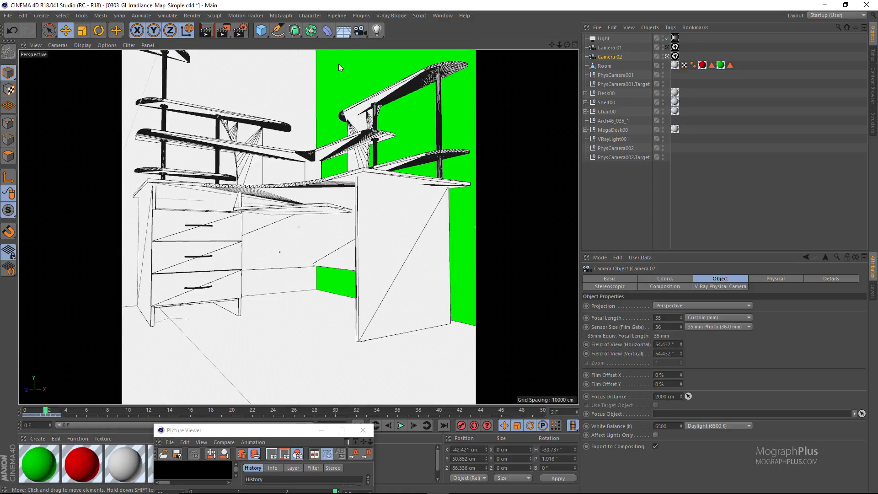
pyautogui.click(240, 30)
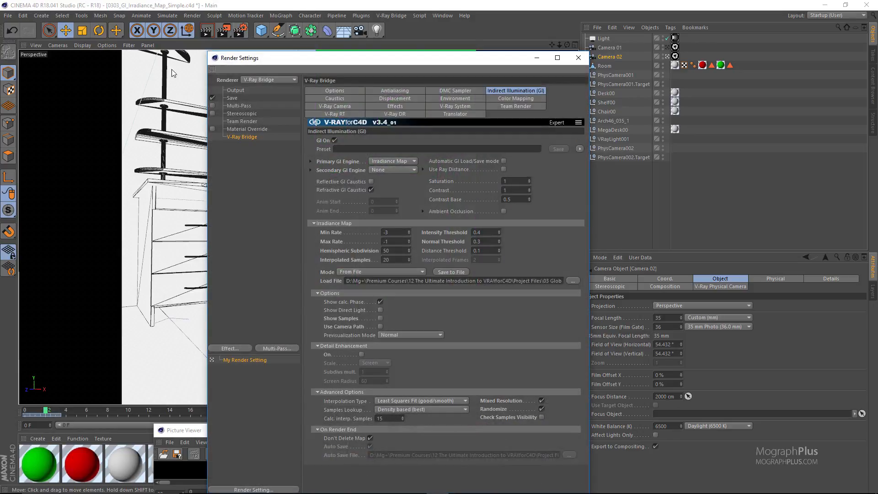
pyautogui.click(241, 89)
pyautogui.click(410, 186)
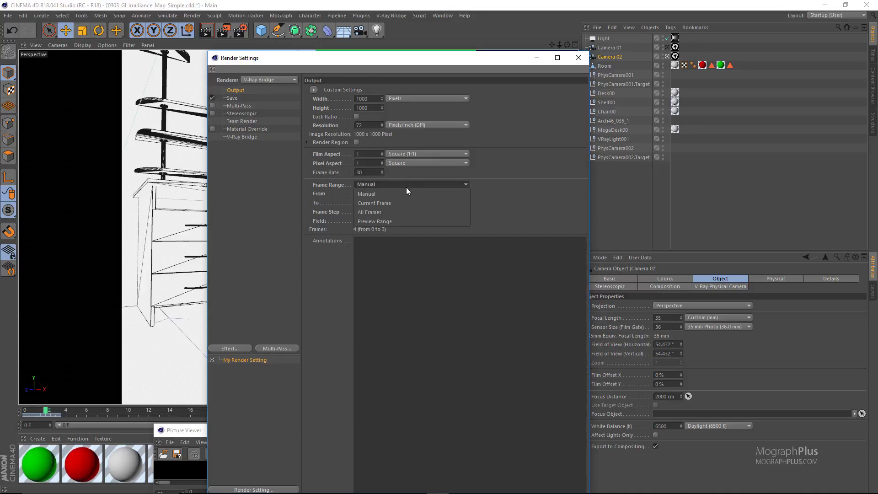
pyautogui.click(398, 204)
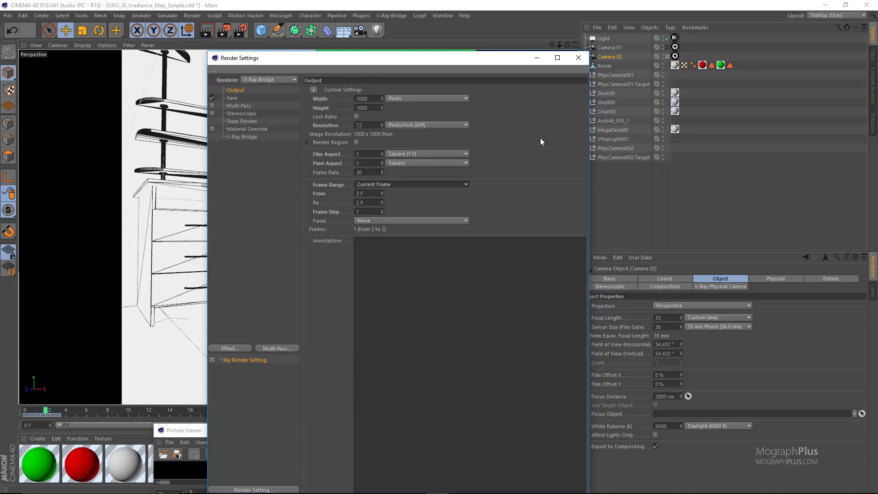
pyautogui.click(578, 59)
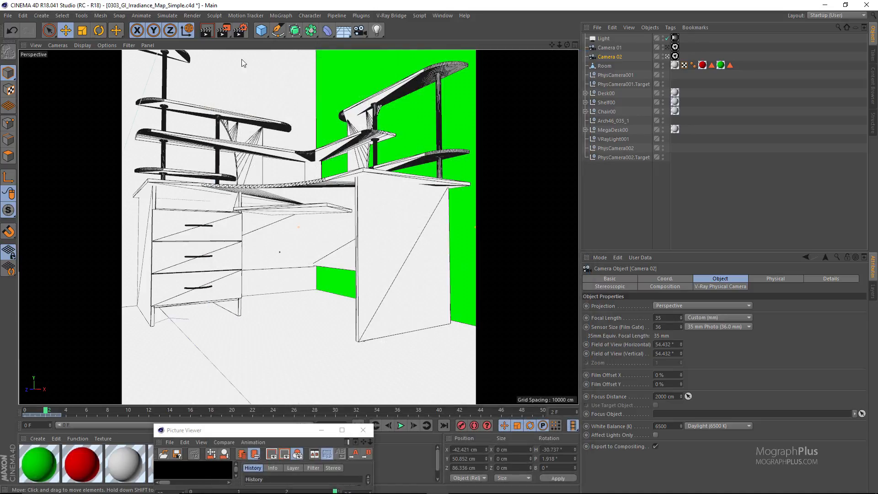
# - Check the V-Ray options in the render settings and render the current frame to the Picture Viewer
pyautogui.click(240, 31)
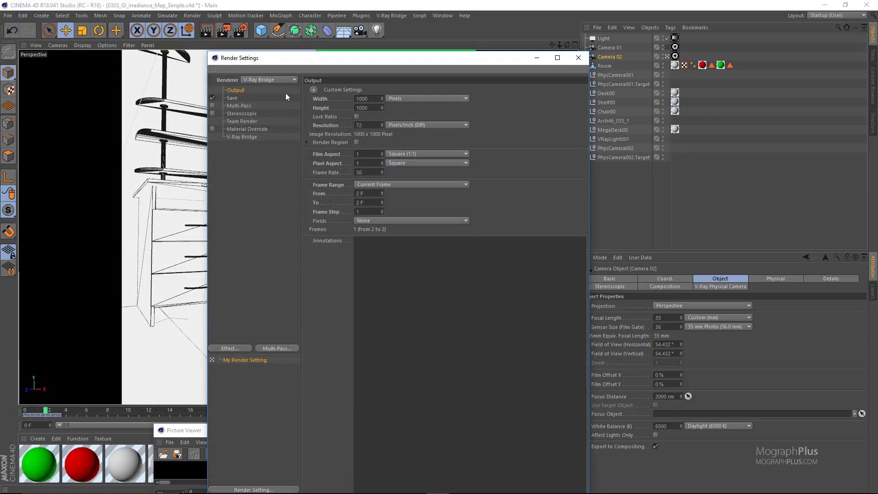
pyautogui.click(243, 137)
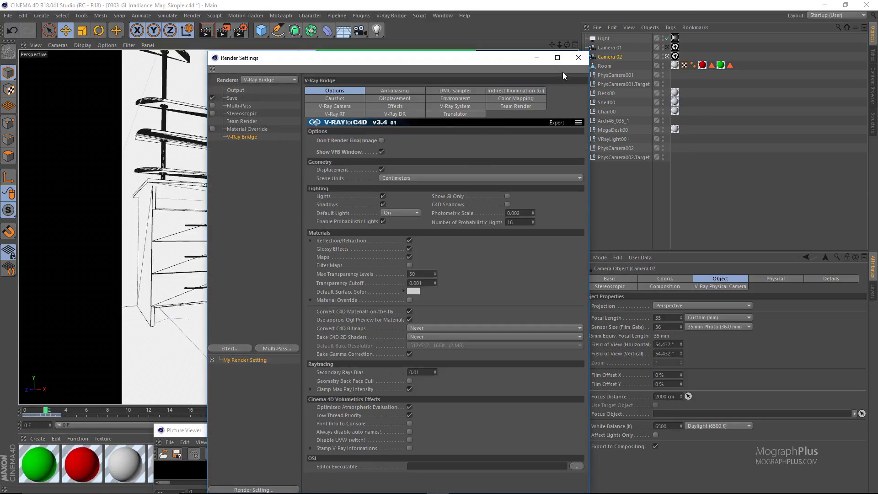
pyautogui.click(571, 58)
pyautogui.click(224, 31)
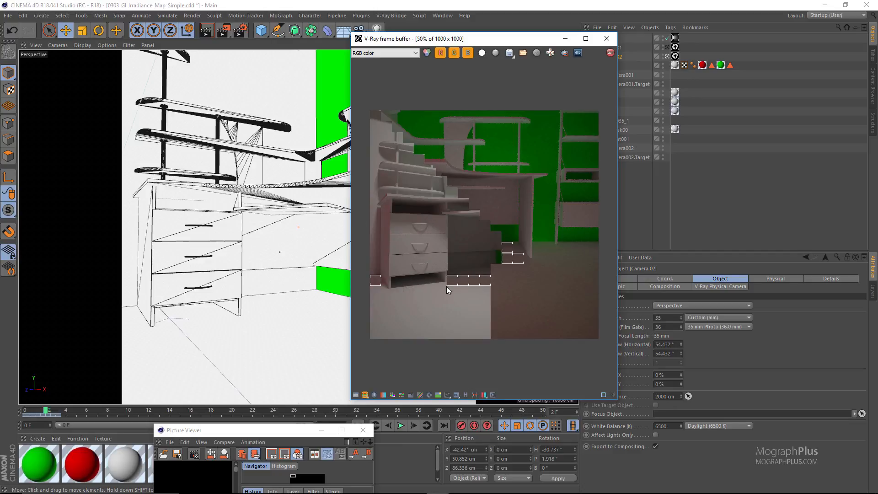
# - Examine the GI channel of the render in the V-Ray frame buffer and return to RGB color
pyautogui.click(384, 53)
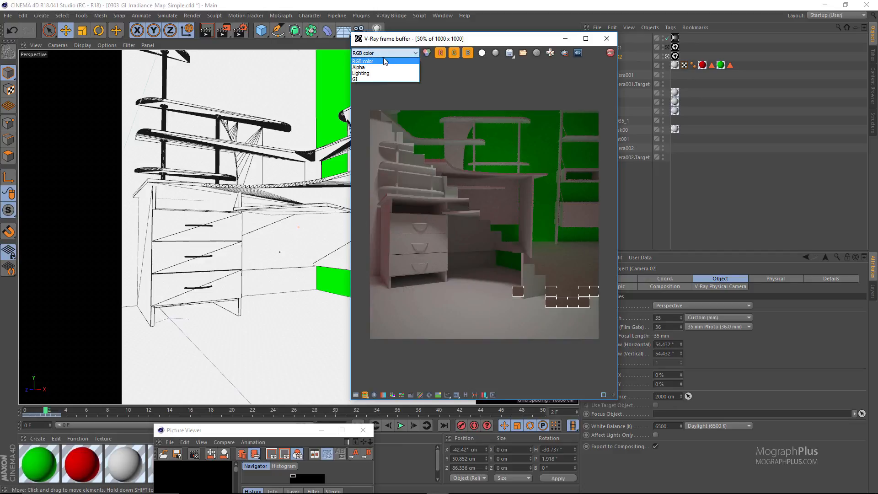
pyautogui.click(378, 79)
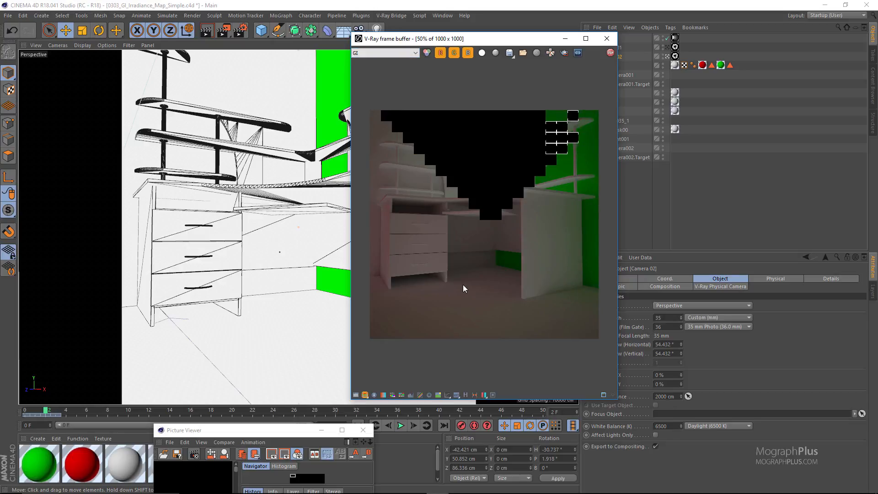
pyautogui.click(379, 53)
pyautogui.click(376, 61)
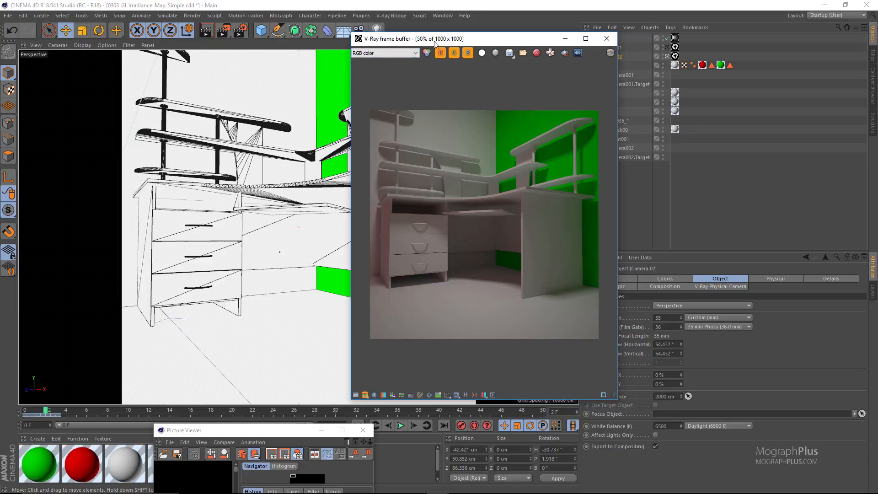
# - Switch the irradiance map mode to Anim Prepass, inspect its auto save file path, and change the mode to Anim Render
pyautogui.click(242, 32)
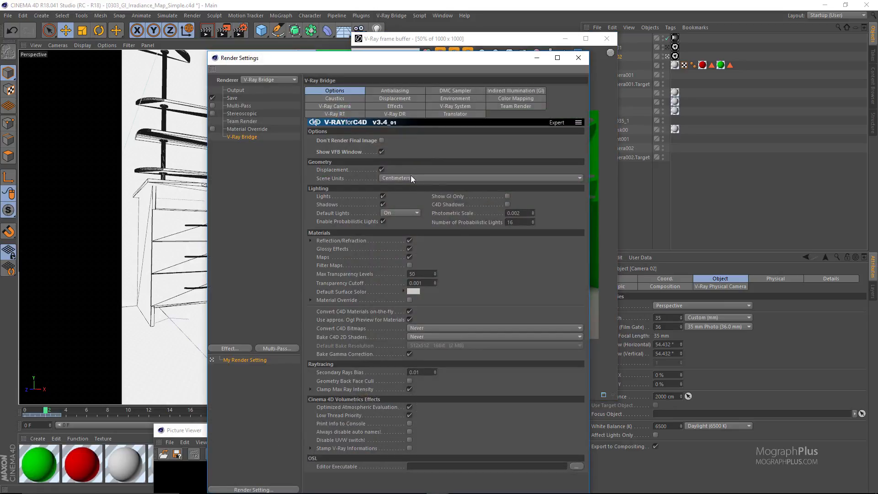
pyautogui.click(500, 90)
pyautogui.click(377, 273)
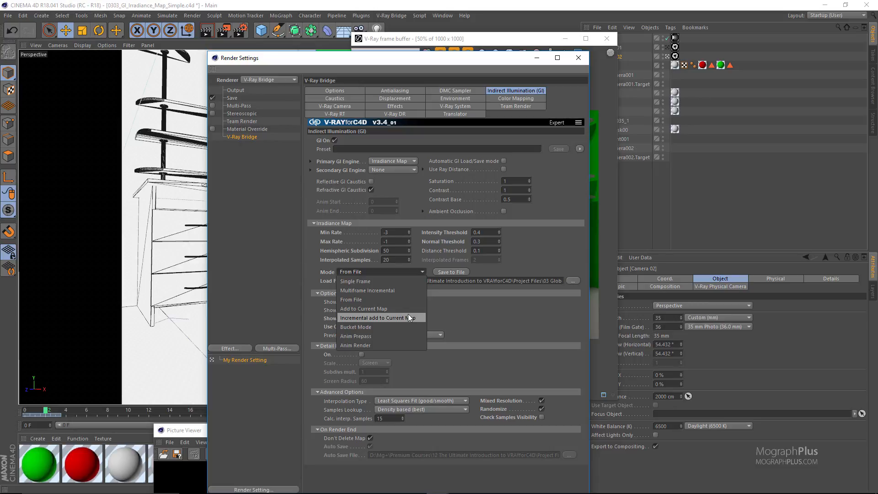
pyautogui.click(395, 337)
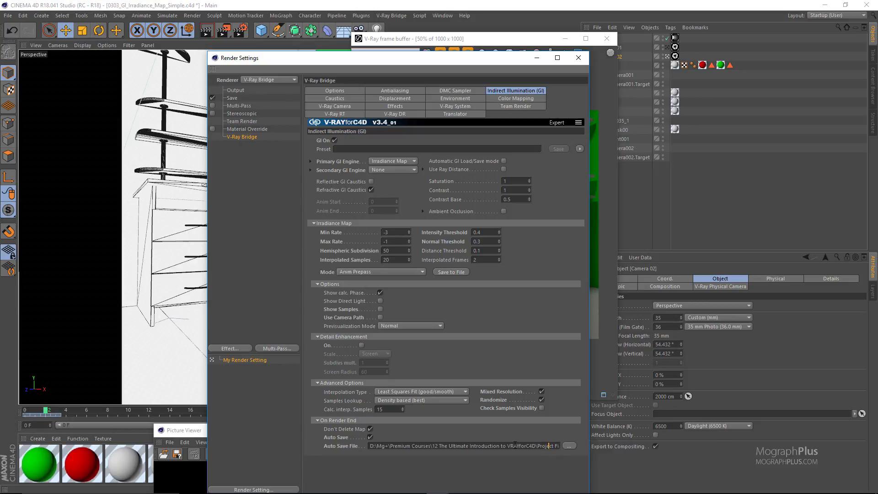
pyautogui.moveTo(515, 447); pyautogui.dragTo(430, 443)
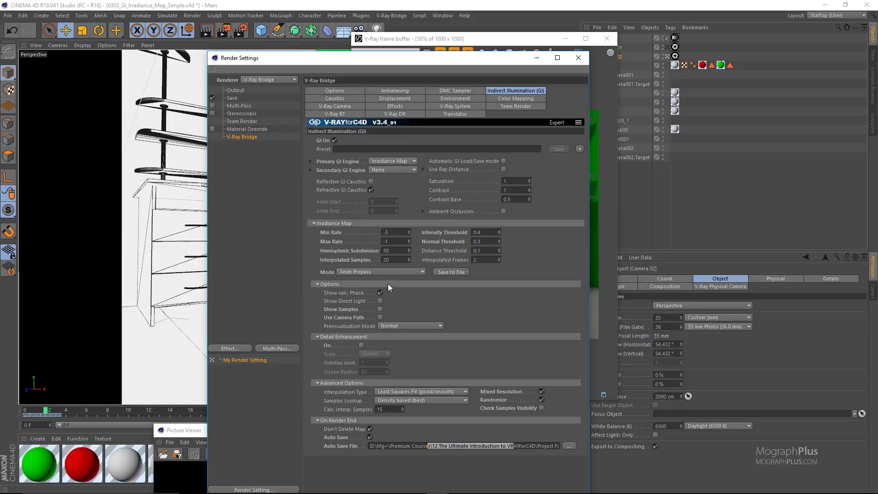
pyautogui.click(387, 273)
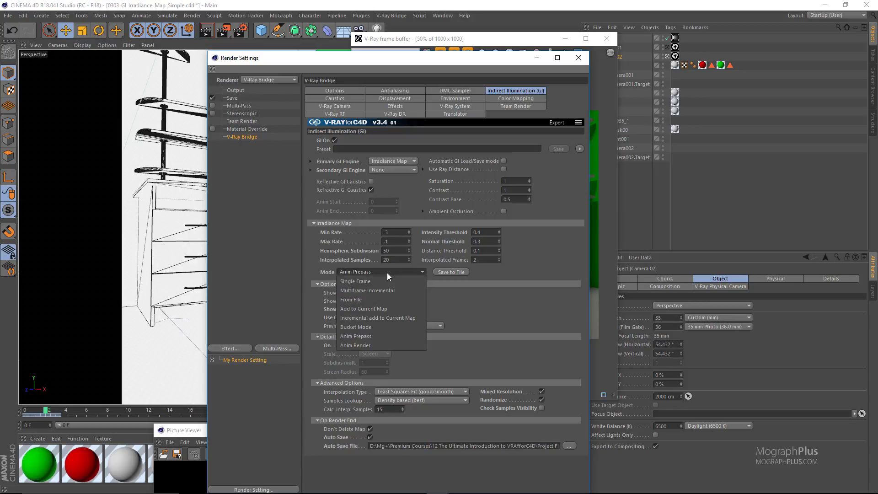
pyautogui.click(377, 345)
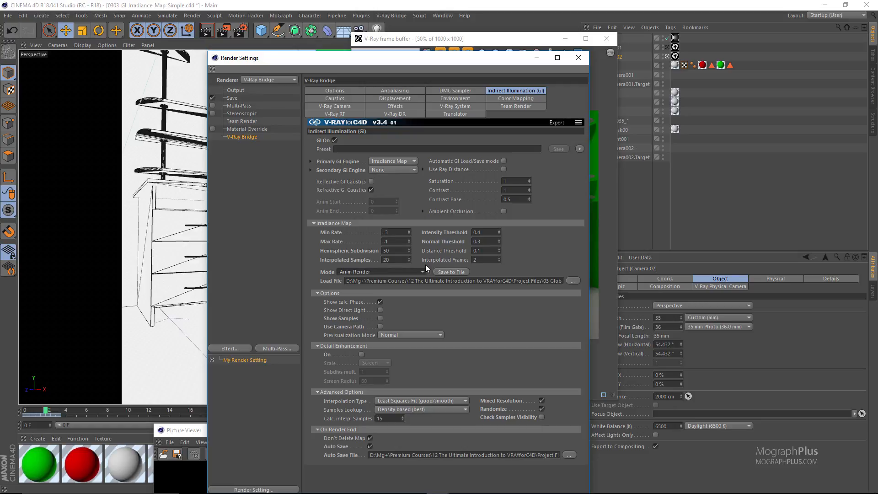
# - Set the irradiance map mode to Single Frame and toggle its Auto Save option
pyautogui.click(368, 272)
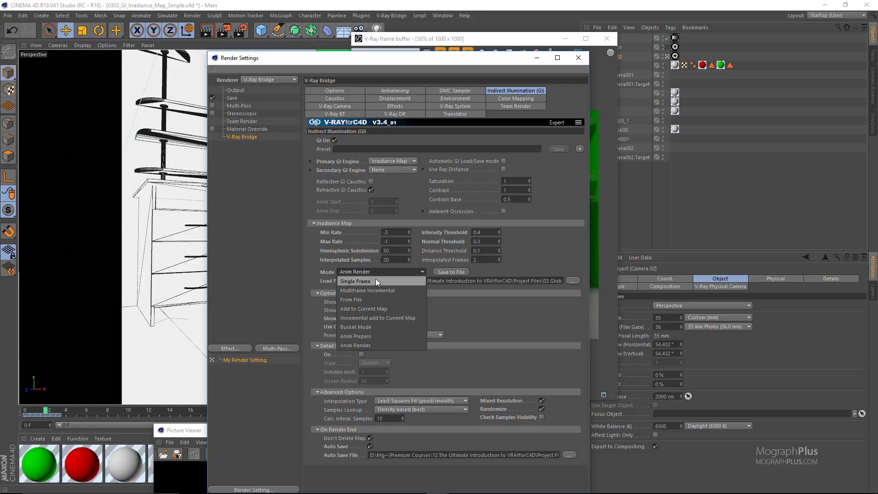
pyautogui.click(375, 281)
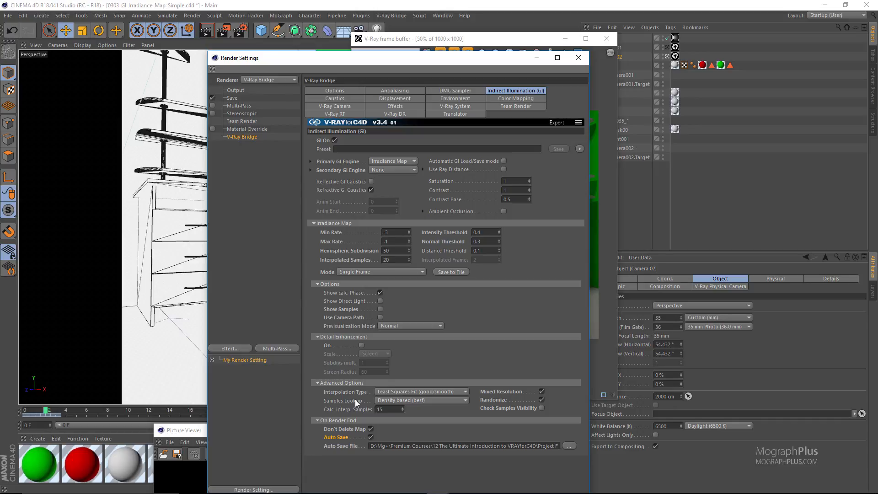
pyautogui.click(371, 437)
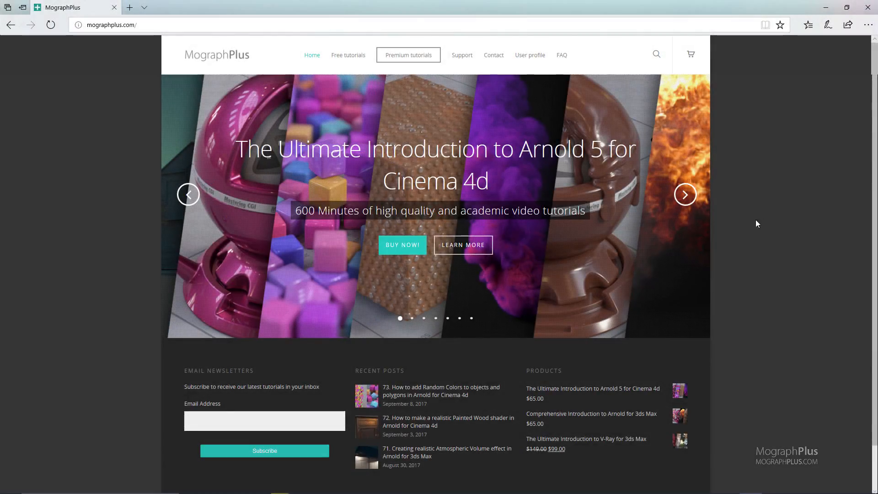
# - Browse the featured premium courses in the MographPlus homepage slideshow
pyautogui.click(677, 195)
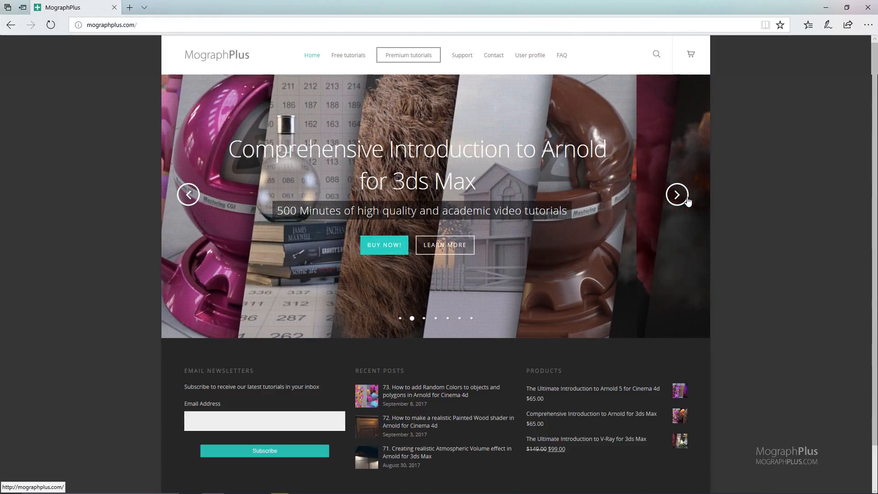
pyautogui.click(678, 195)
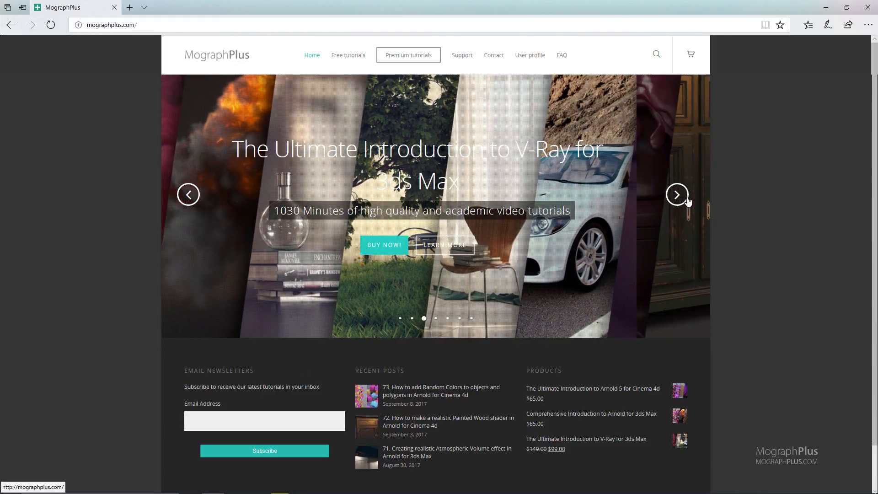
pyautogui.click(677, 195)
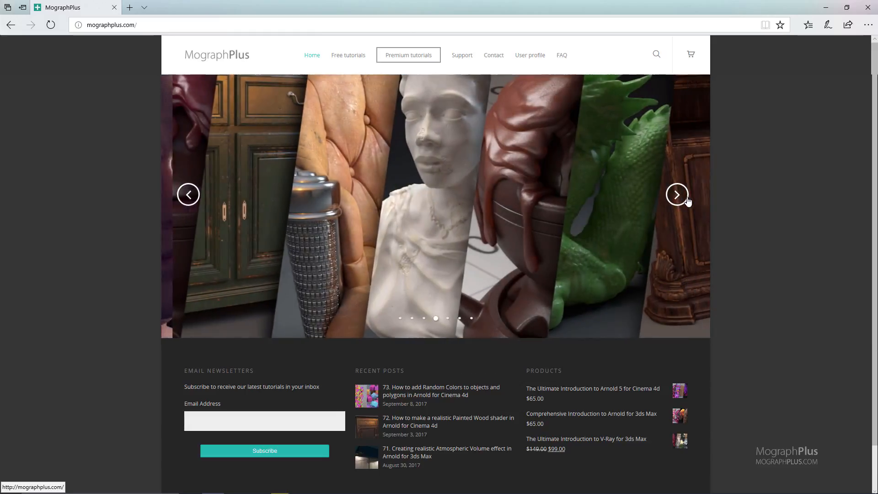